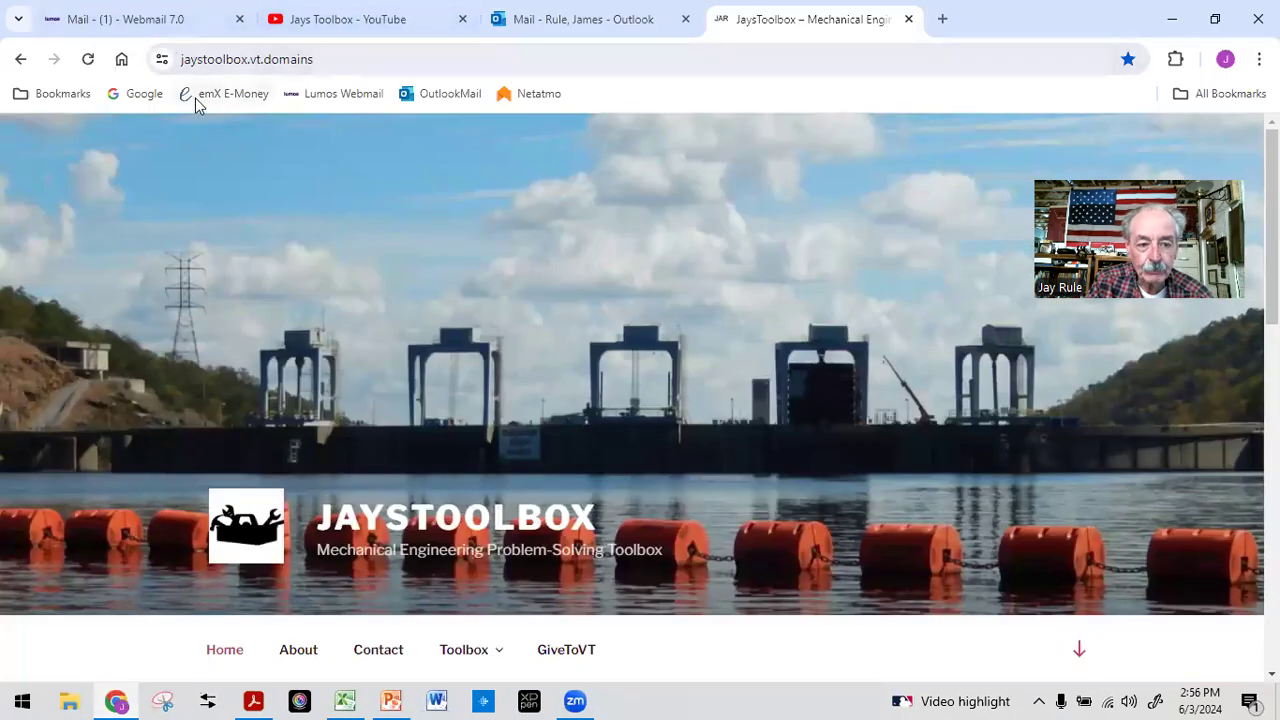
- Open the XLSairSystems page from the XLSdocs section of the site's Toolbox
scroll(657, 520, down, 2)
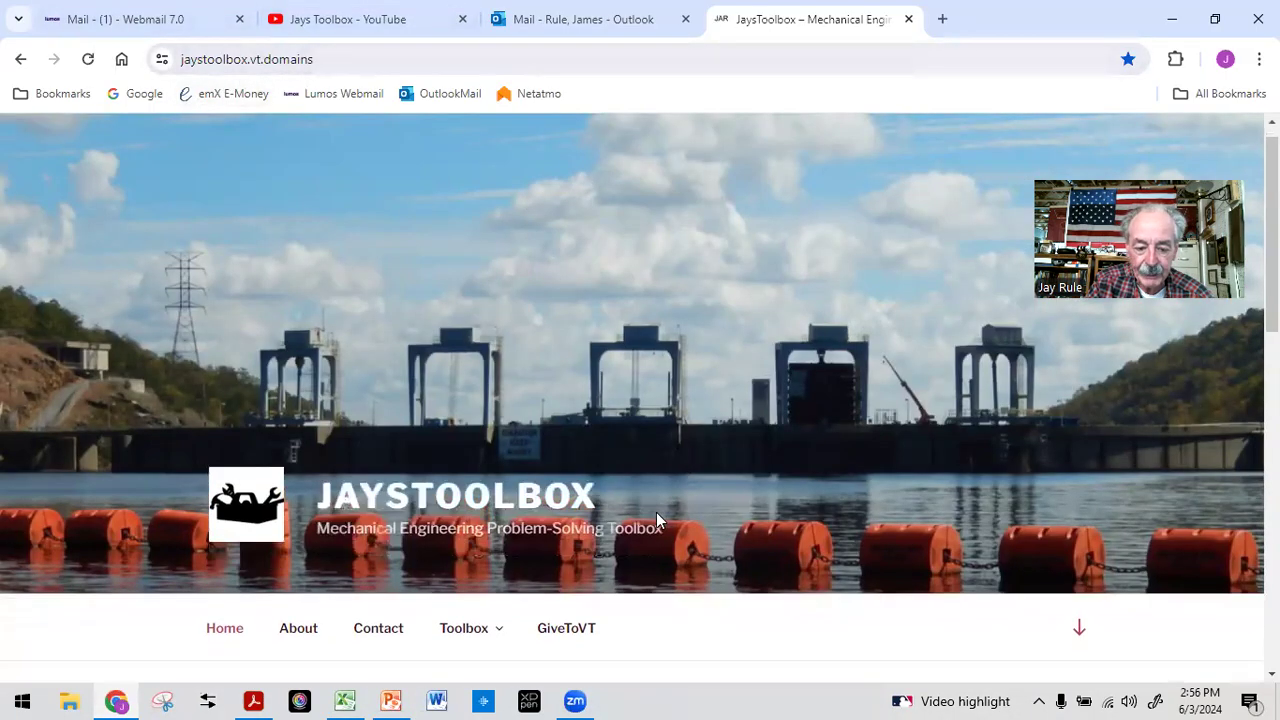
mouse_move(490, 472)
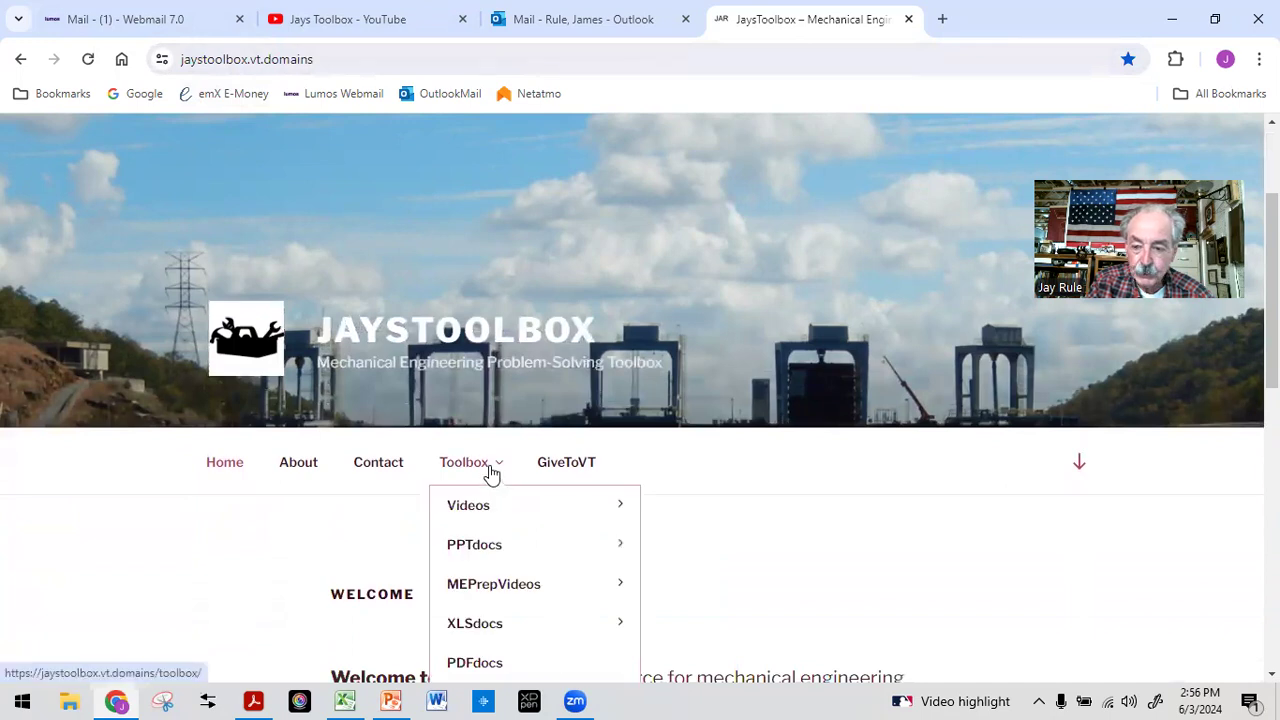
scroll(490, 472, down, 1)
mouse_move(493, 549)
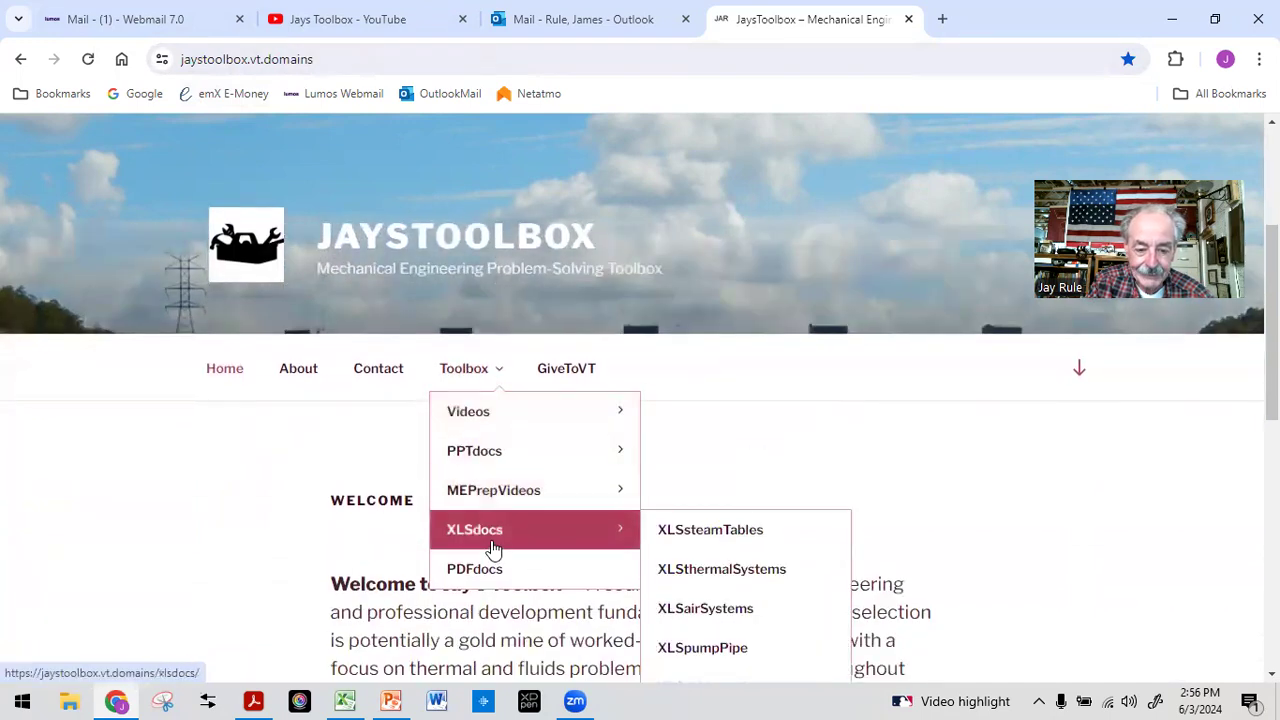
scroll(600, 534, down, 1)
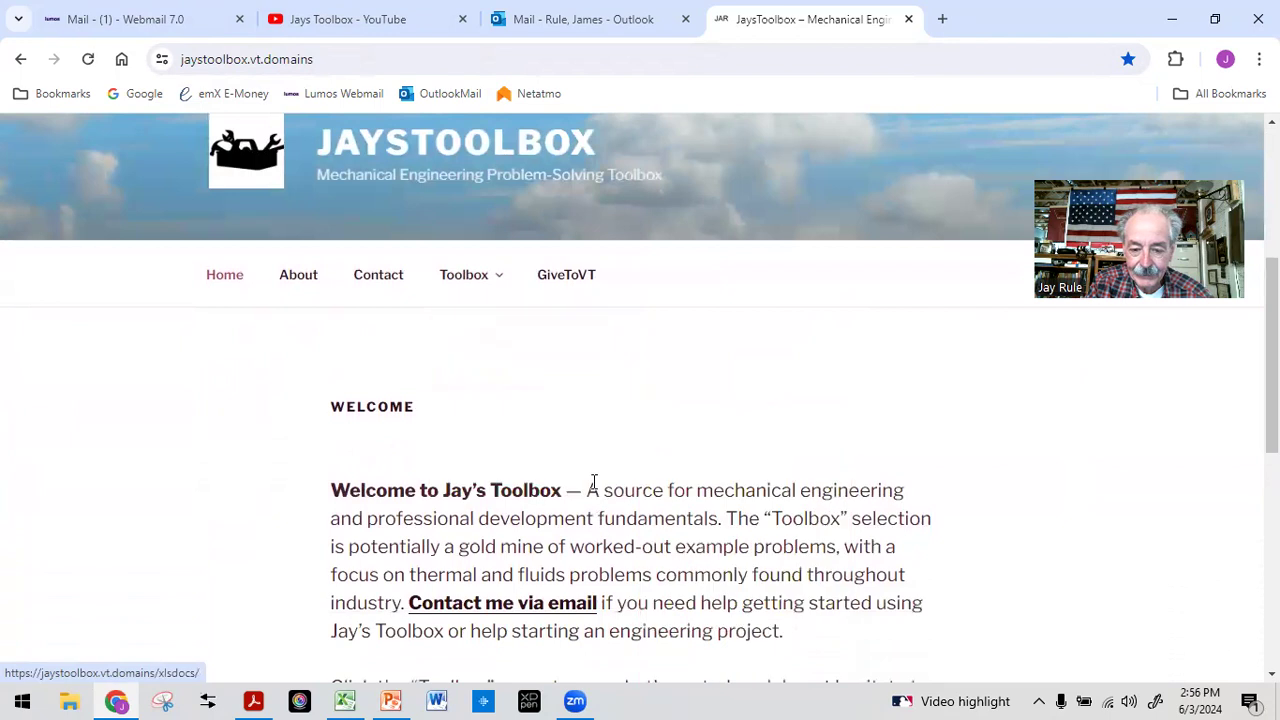
mouse_move(443, 280)
mouse_move(470, 440)
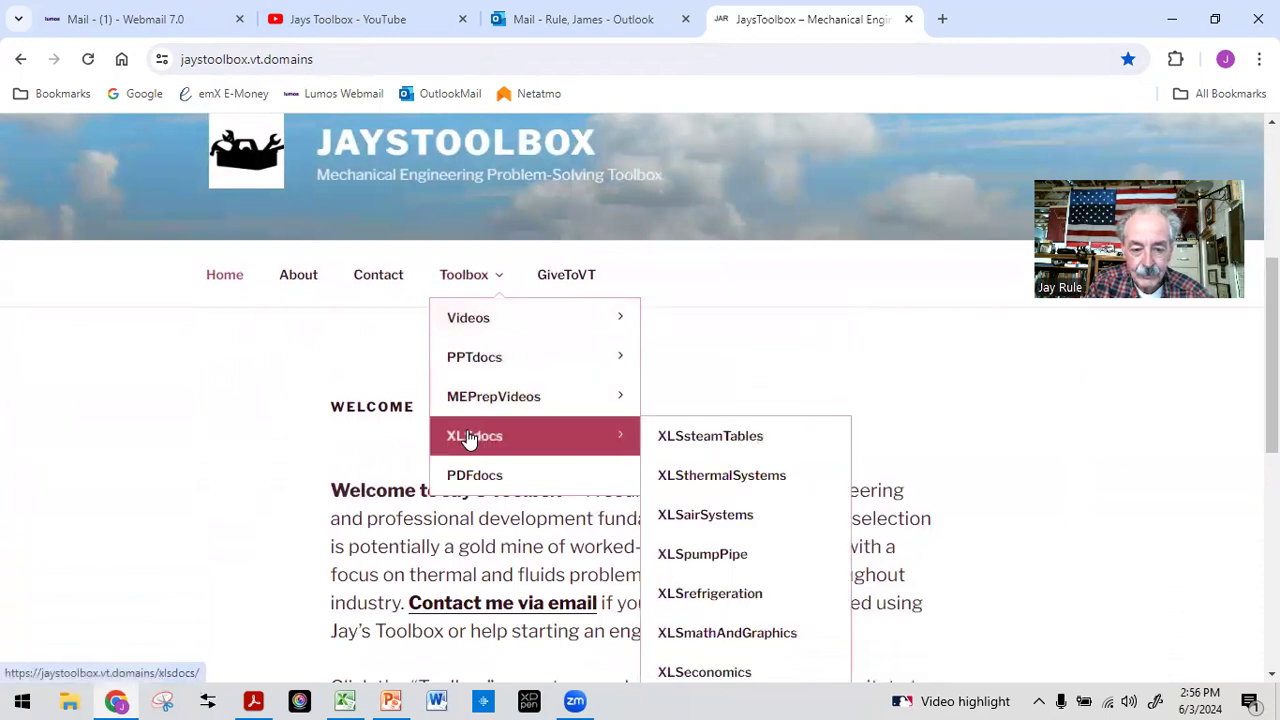
click(700, 522)
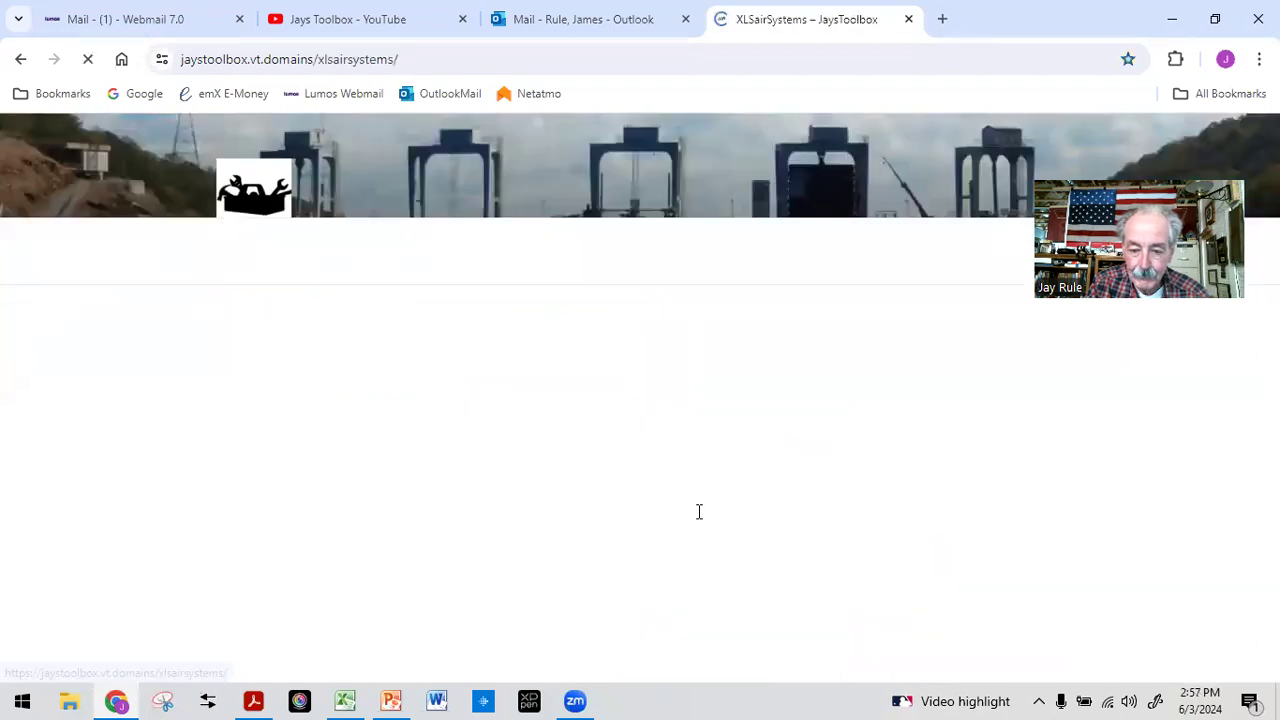
- Locate the download entry for Thermodynamic Properties of Air (Moran Tables) on the Excel air systems page
scroll(720, 498, down, 3)
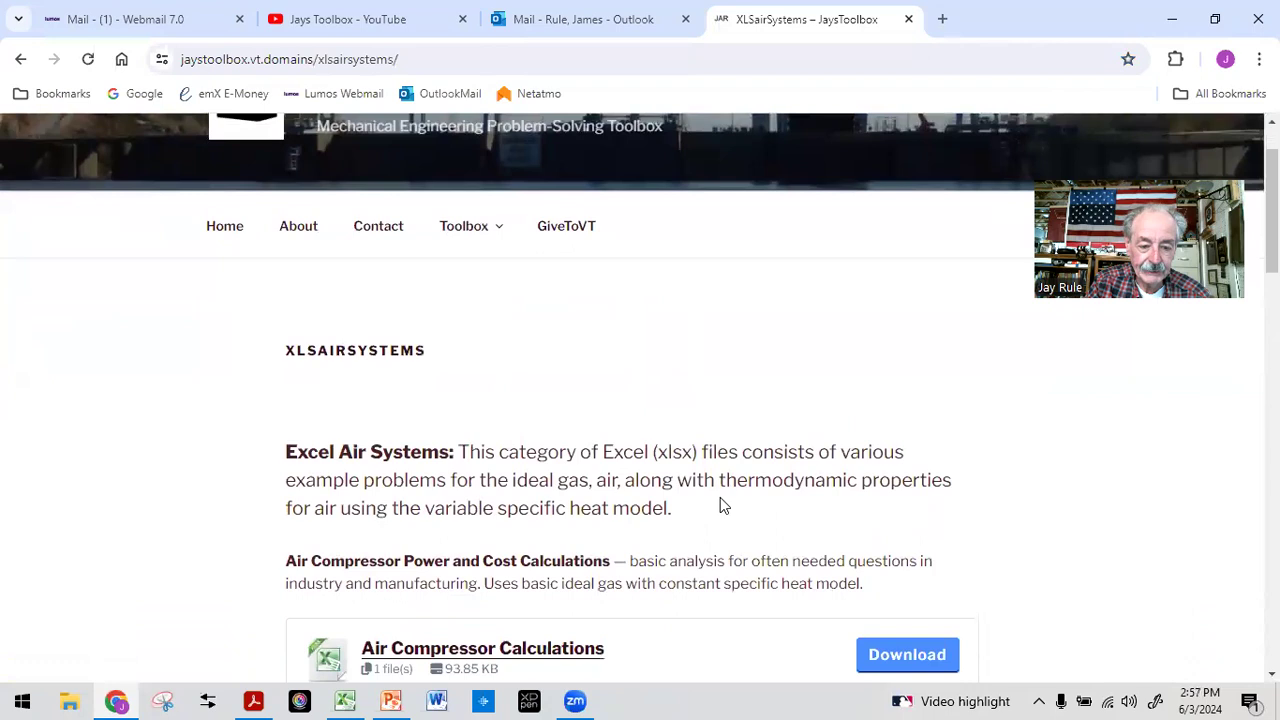
scroll(720, 497, down, 4)
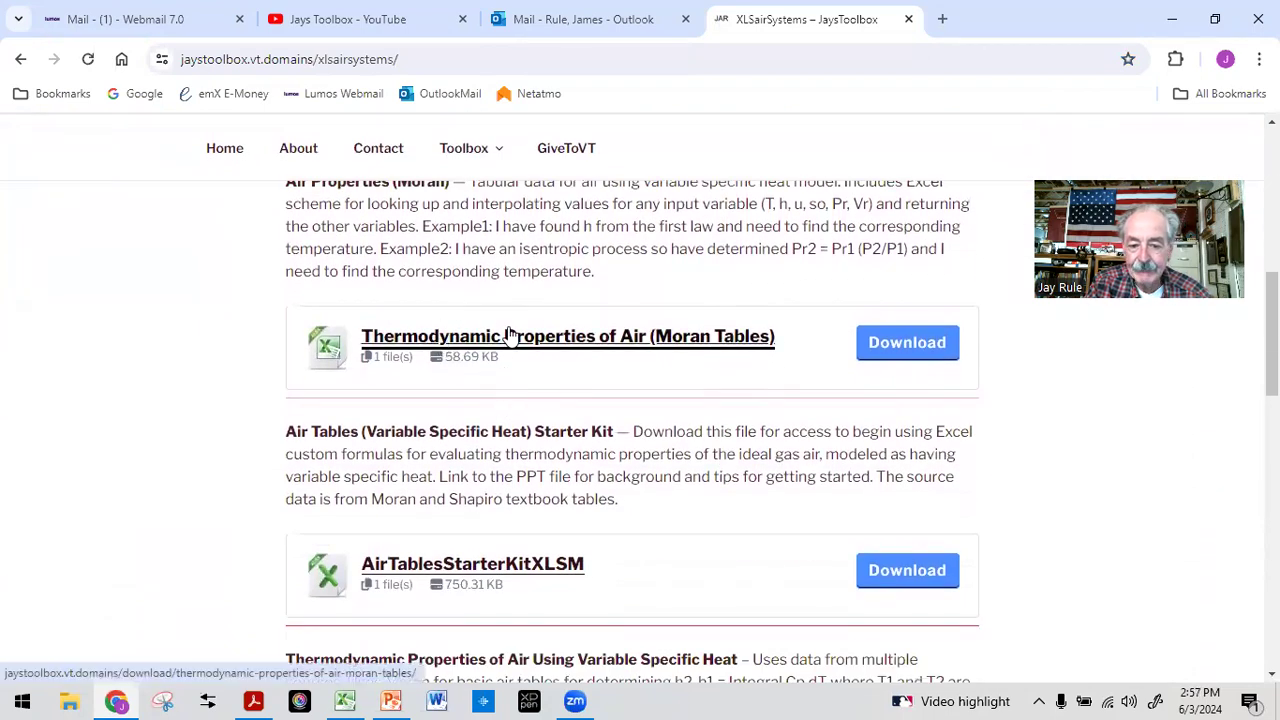
click(908, 343)
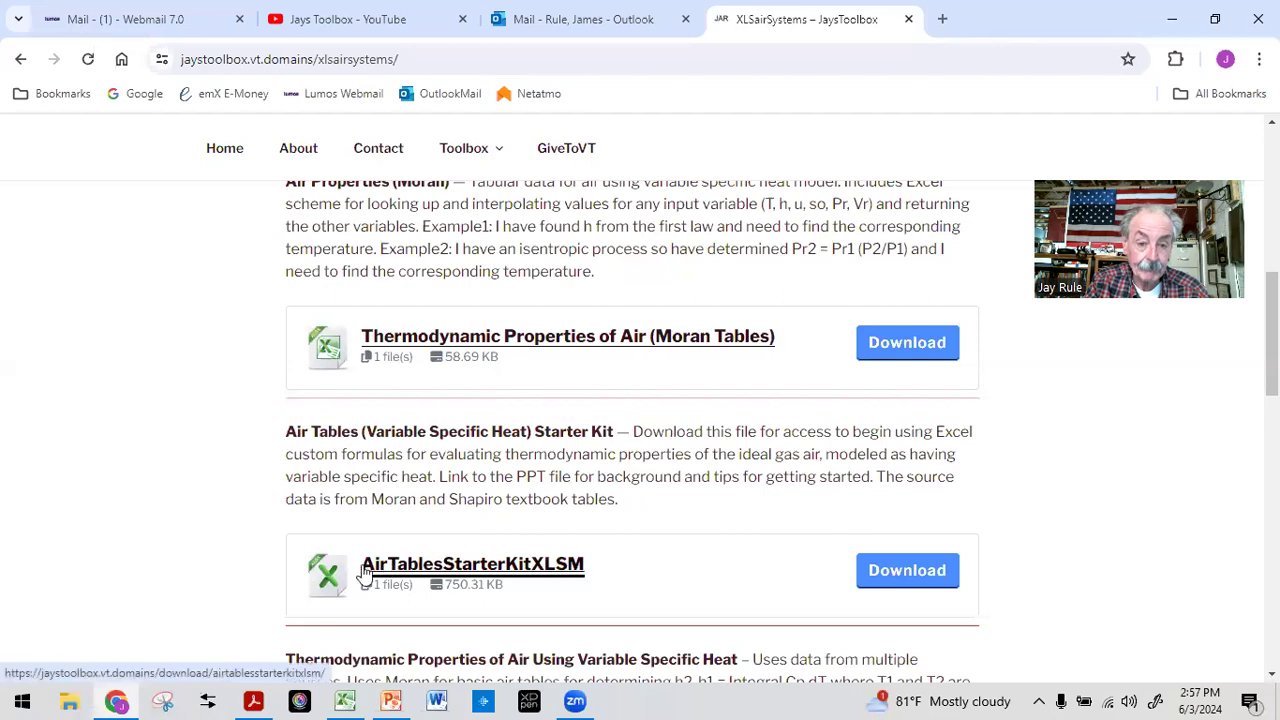
- Switch to Excel and open the recent workbook MoranAirPropsLookup.xlsx from the LiveDemo folder
click(345, 700)
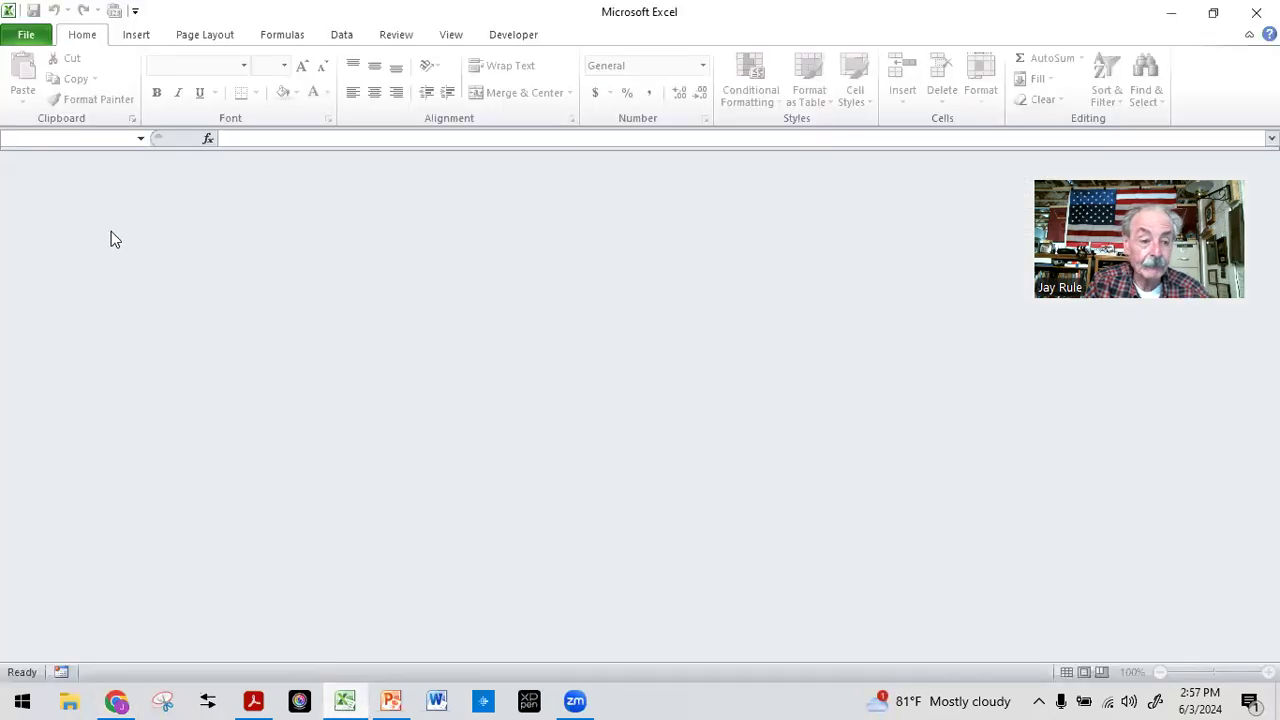
click(22, 34)
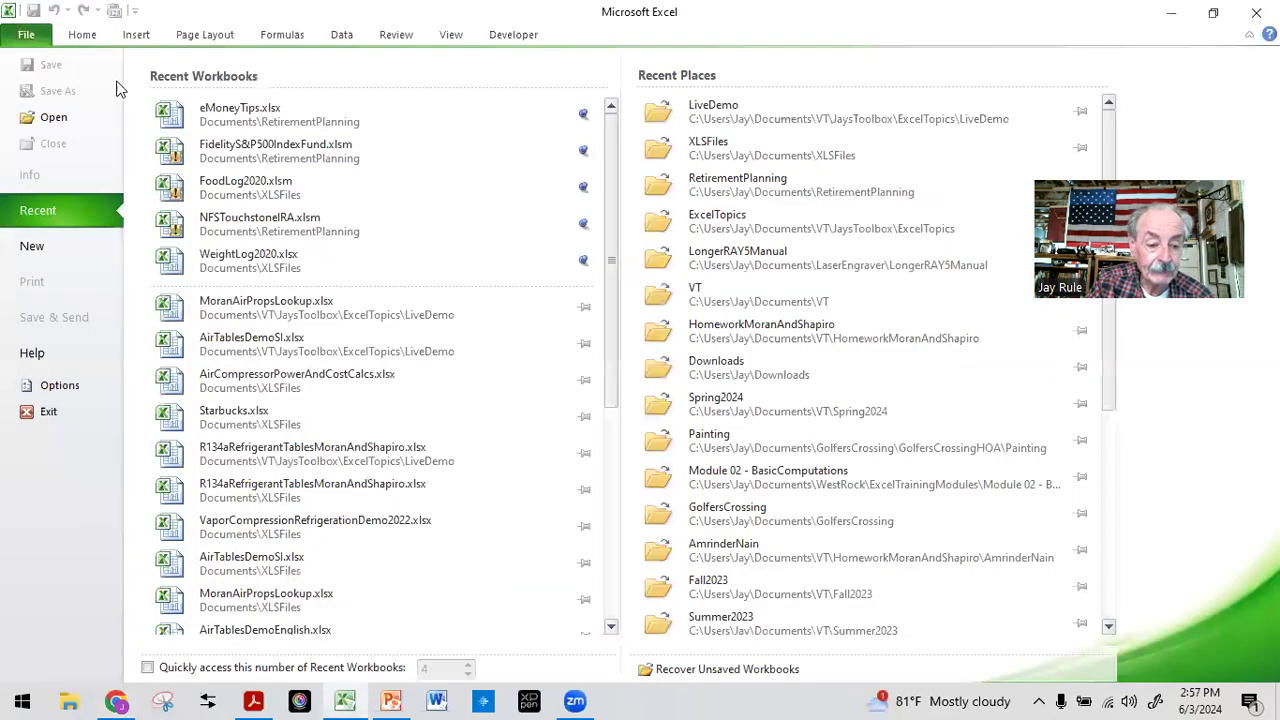
click(236, 304)
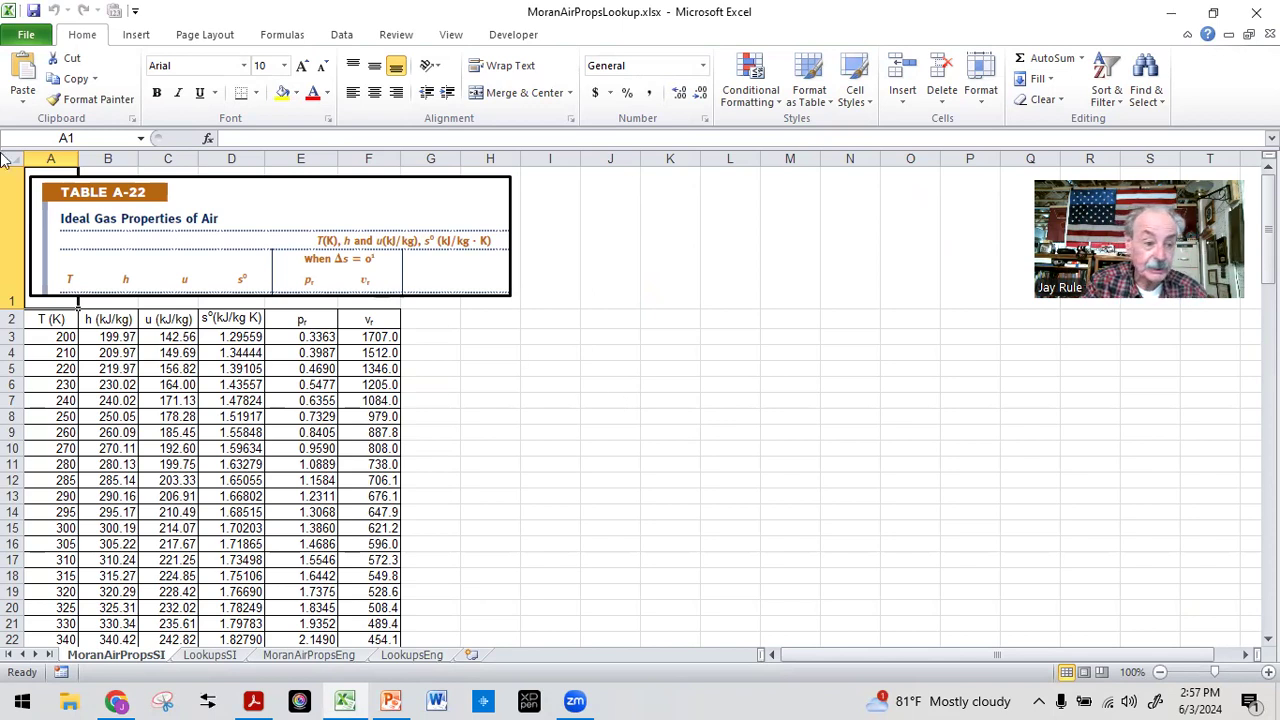
- Save a copy of the workbook as AirCompressorDemo in the LiveDemo folder
click(22, 36)
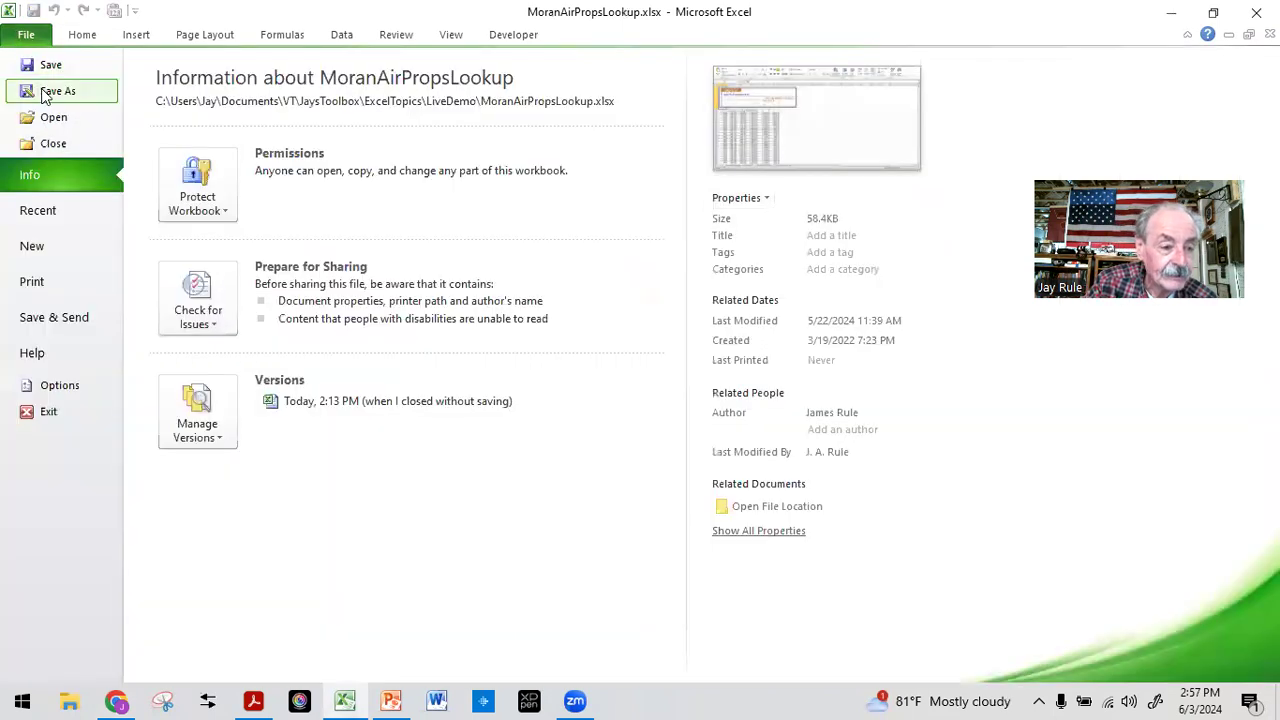
click(45, 92)
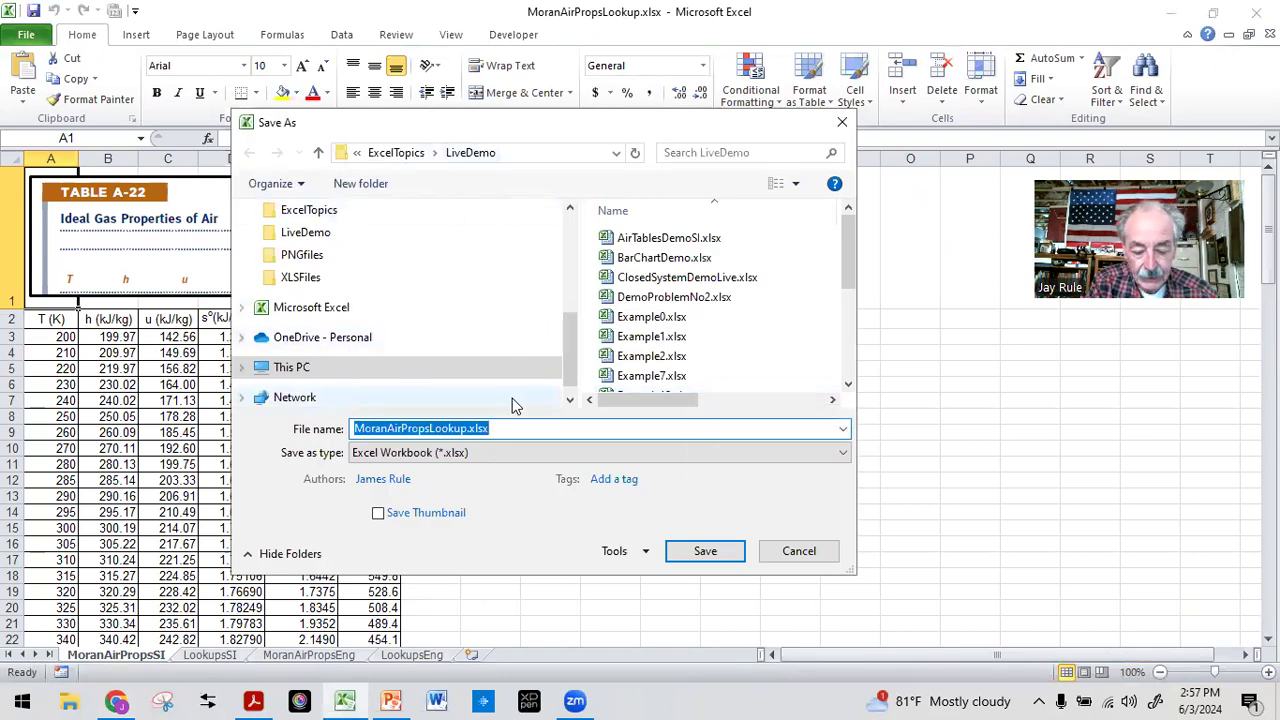
text(AirCompre)
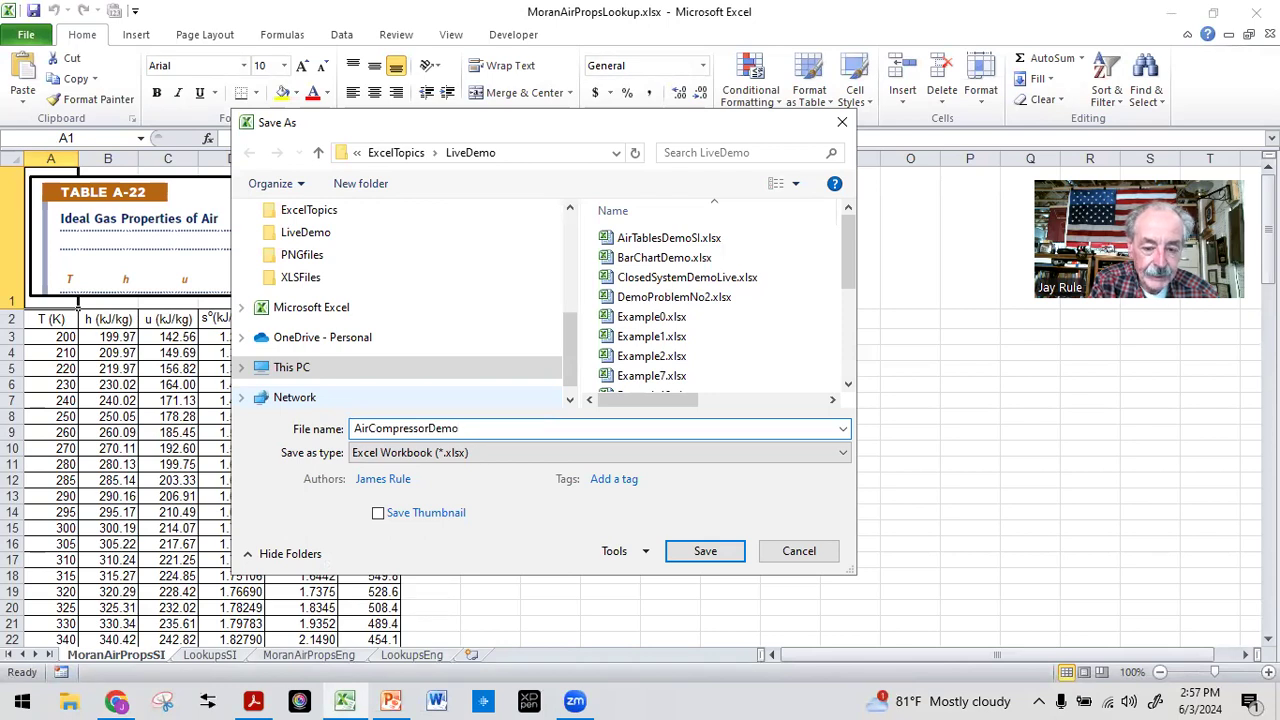
text(ssorDemo)
key(Return)
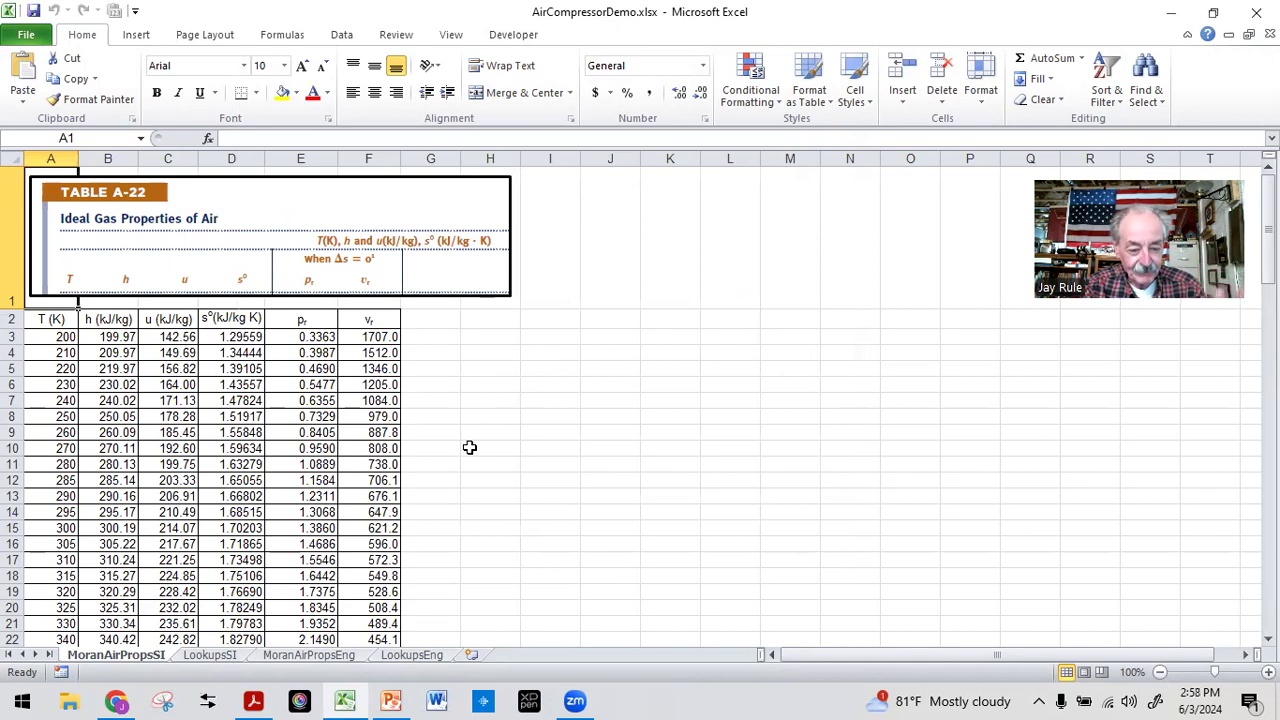
- Permanently delete the LookupsEng worksheet from the workbook
click(421, 659)
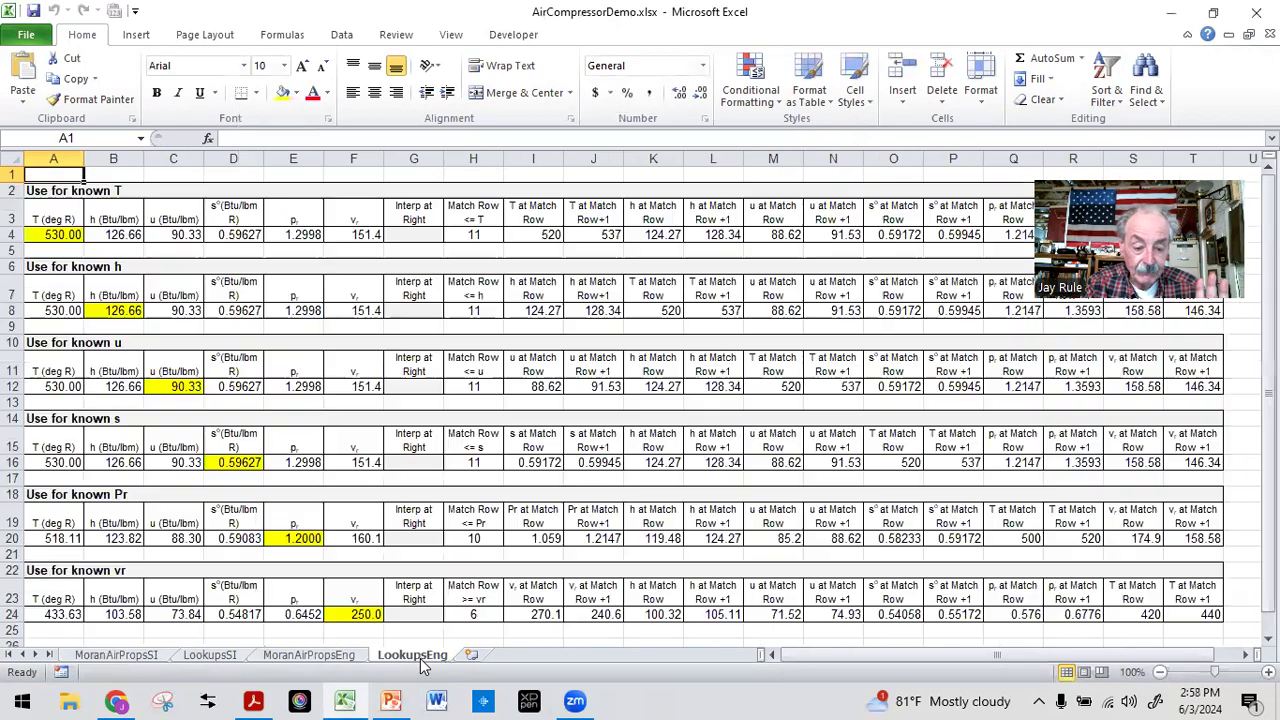
right_click(421, 663)
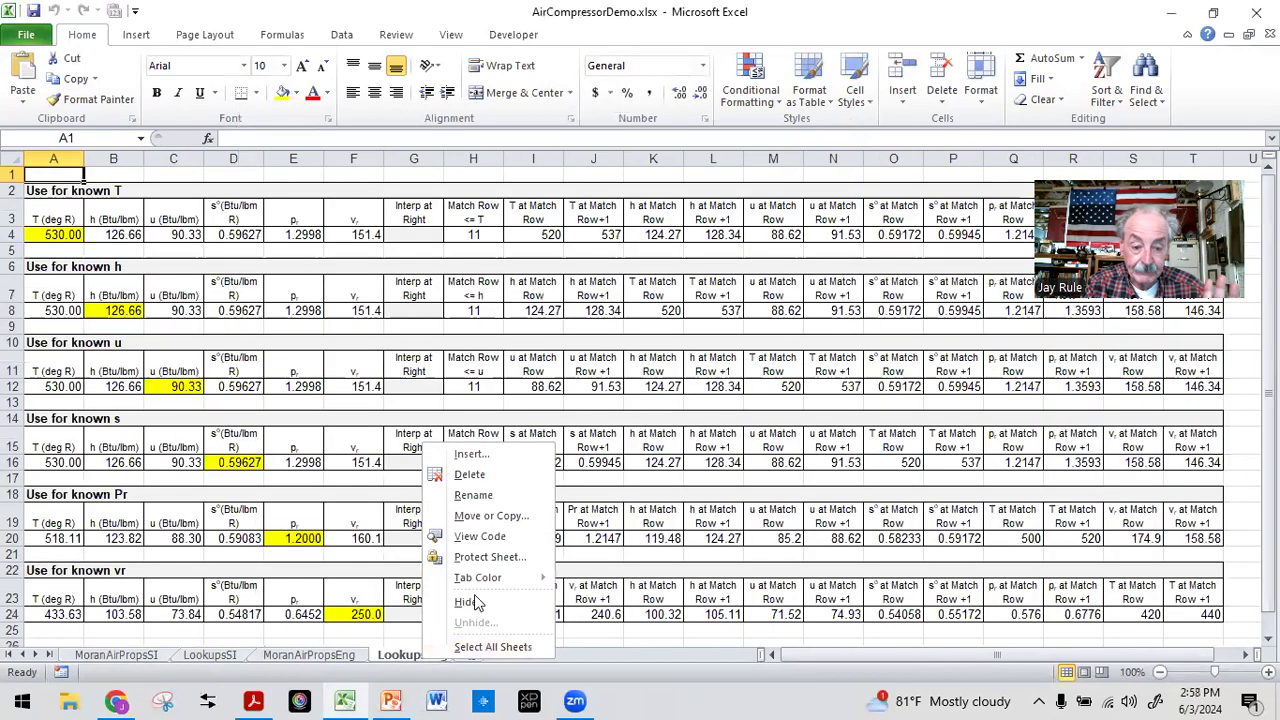
click(465, 476)
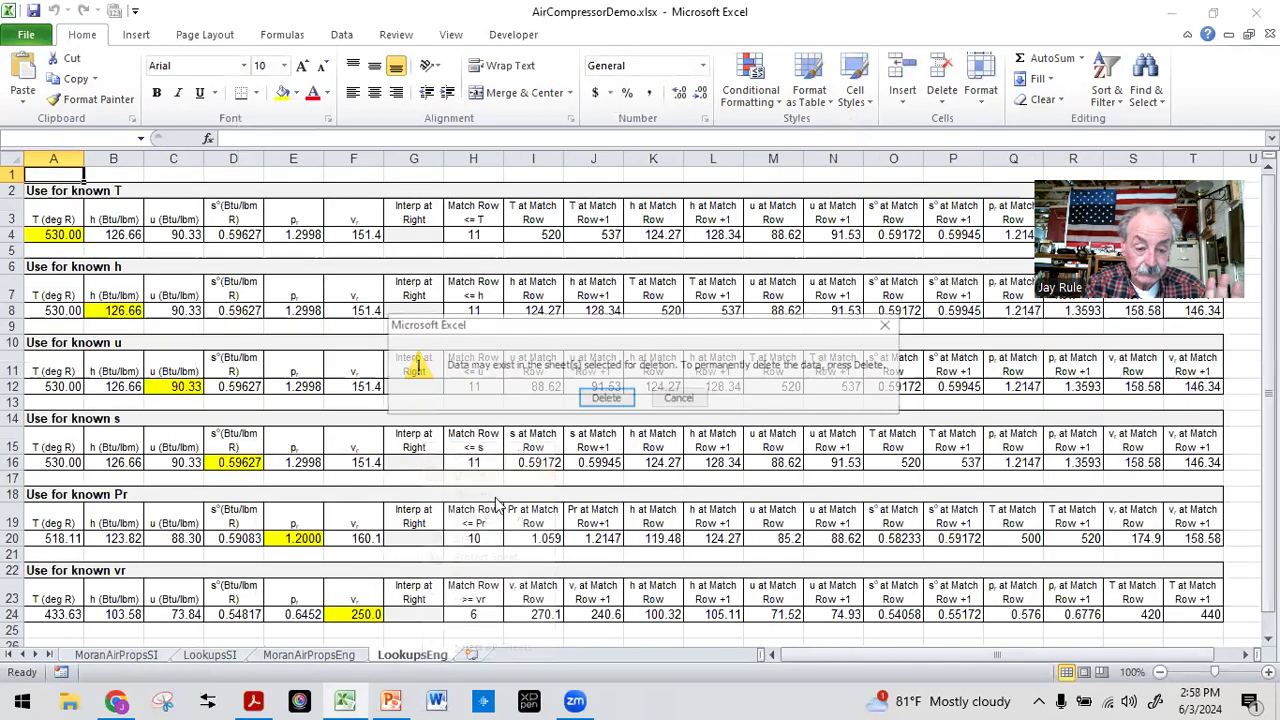
click(606, 398)
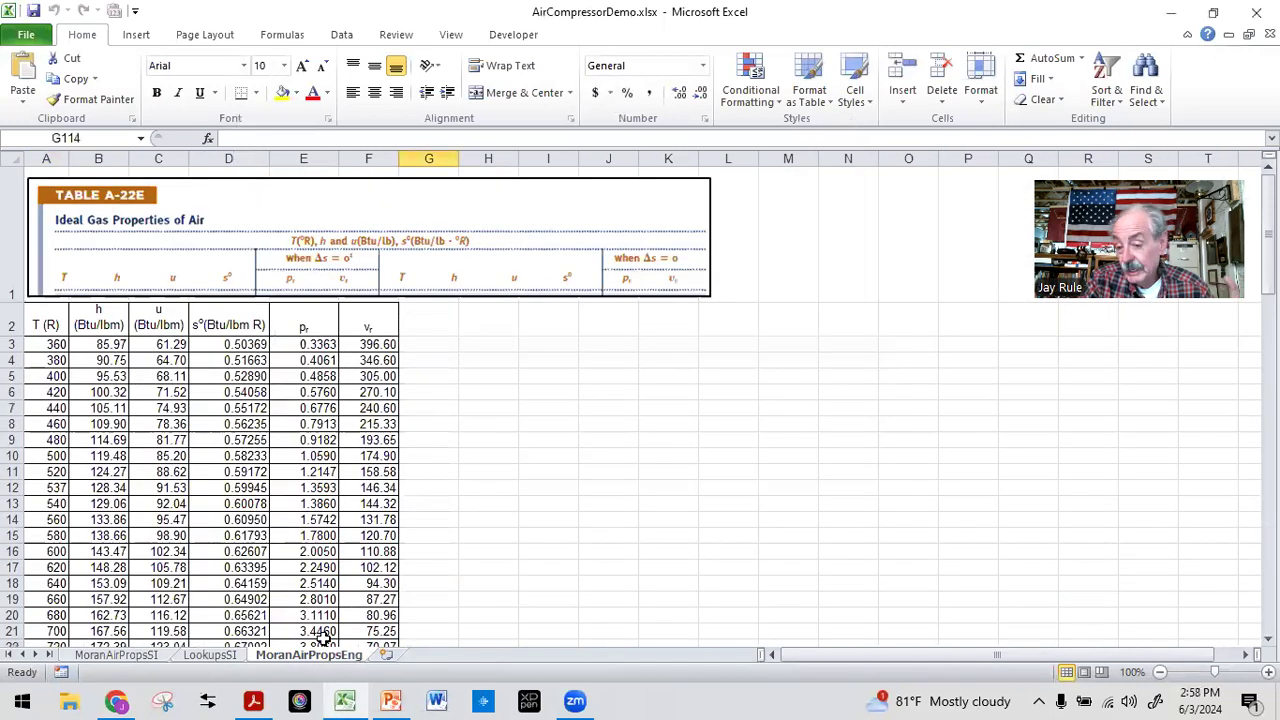
- Permanently delete the MoranAirPropsEng worksheet from the workbook
mouse_move(255, 700)
click(566, 537)
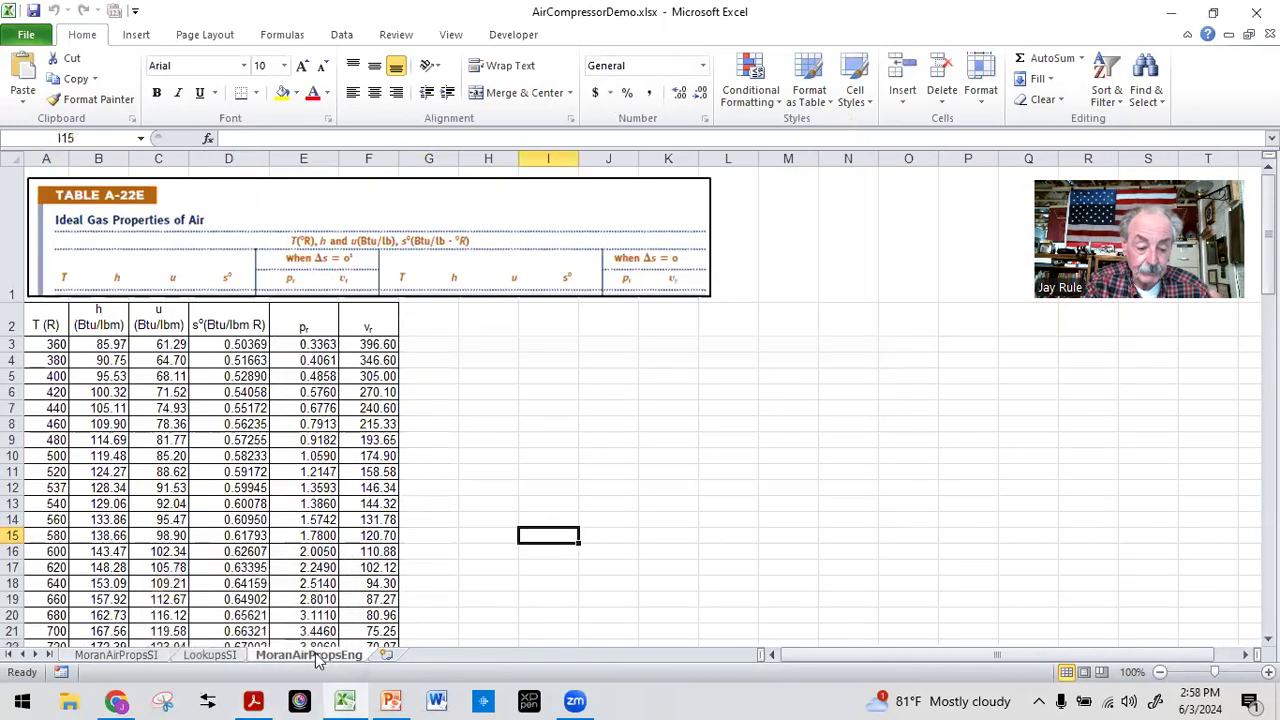
right_click(318, 658)
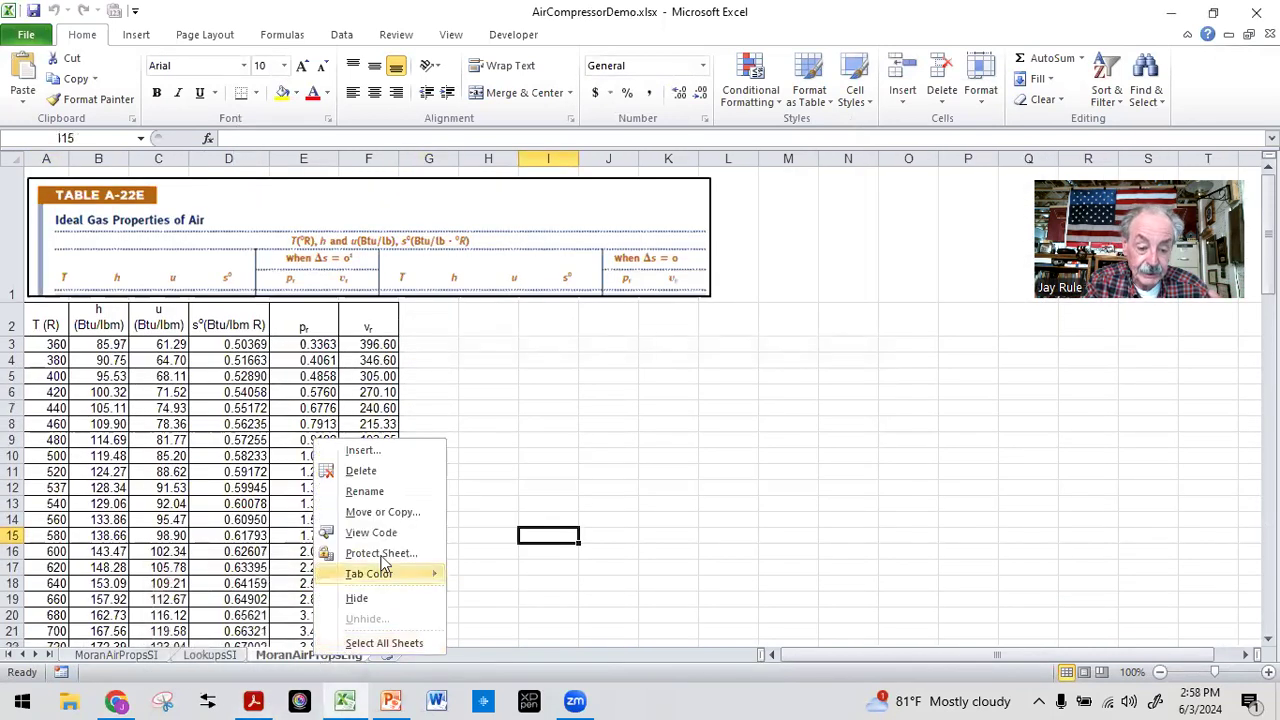
click(355, 478)
click(606, 398)
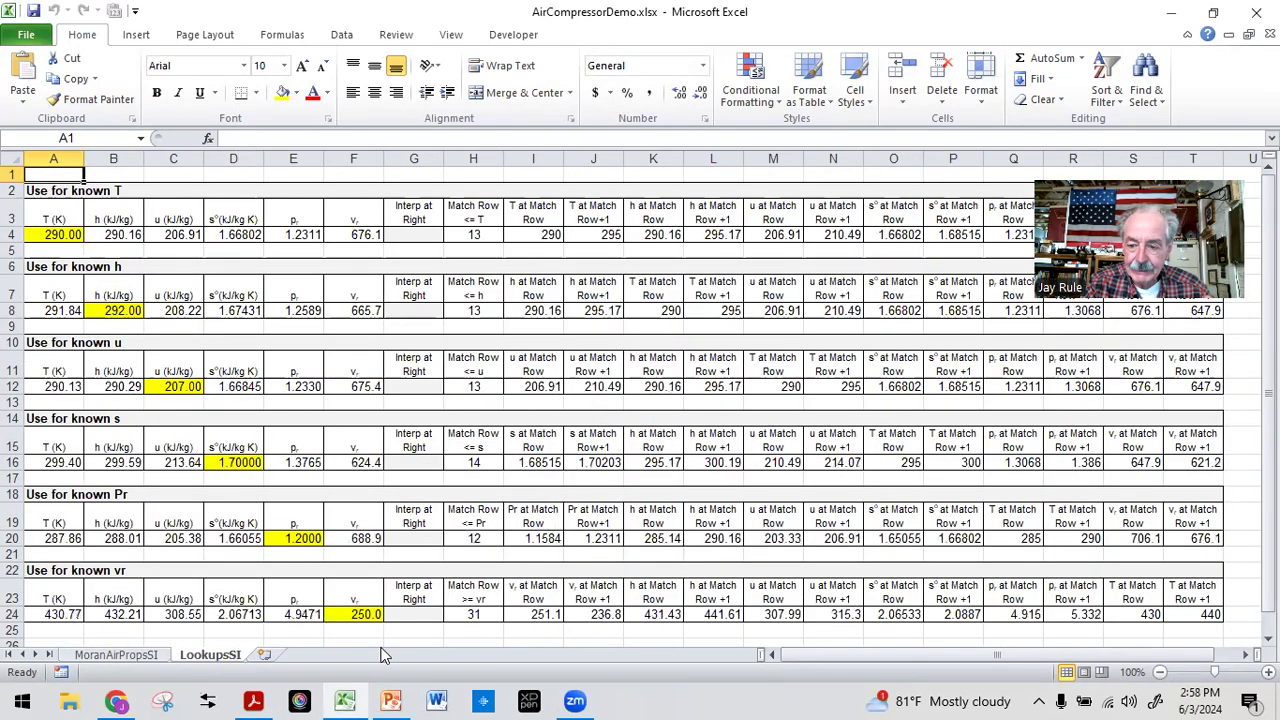
- Add a new worksheet named DemoProblem and place it first, before the MoranAirPropsSI sheet
click(266, 656)
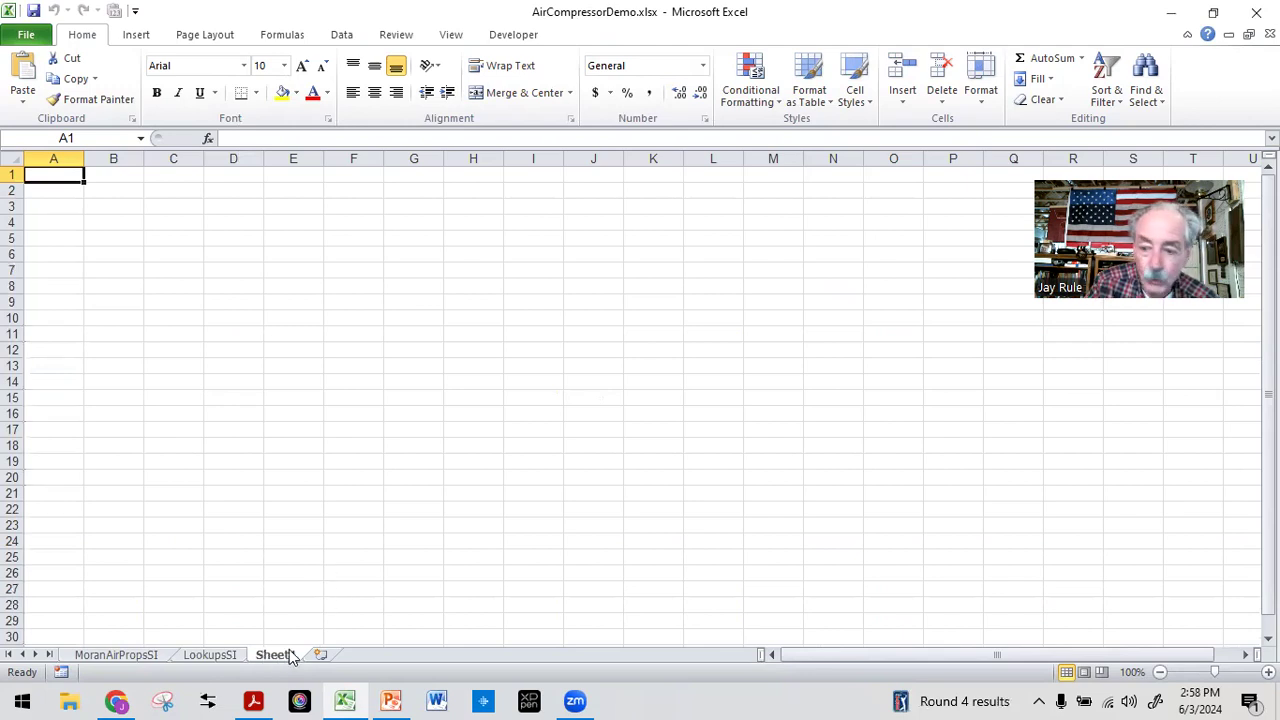
right_click(291, 656)
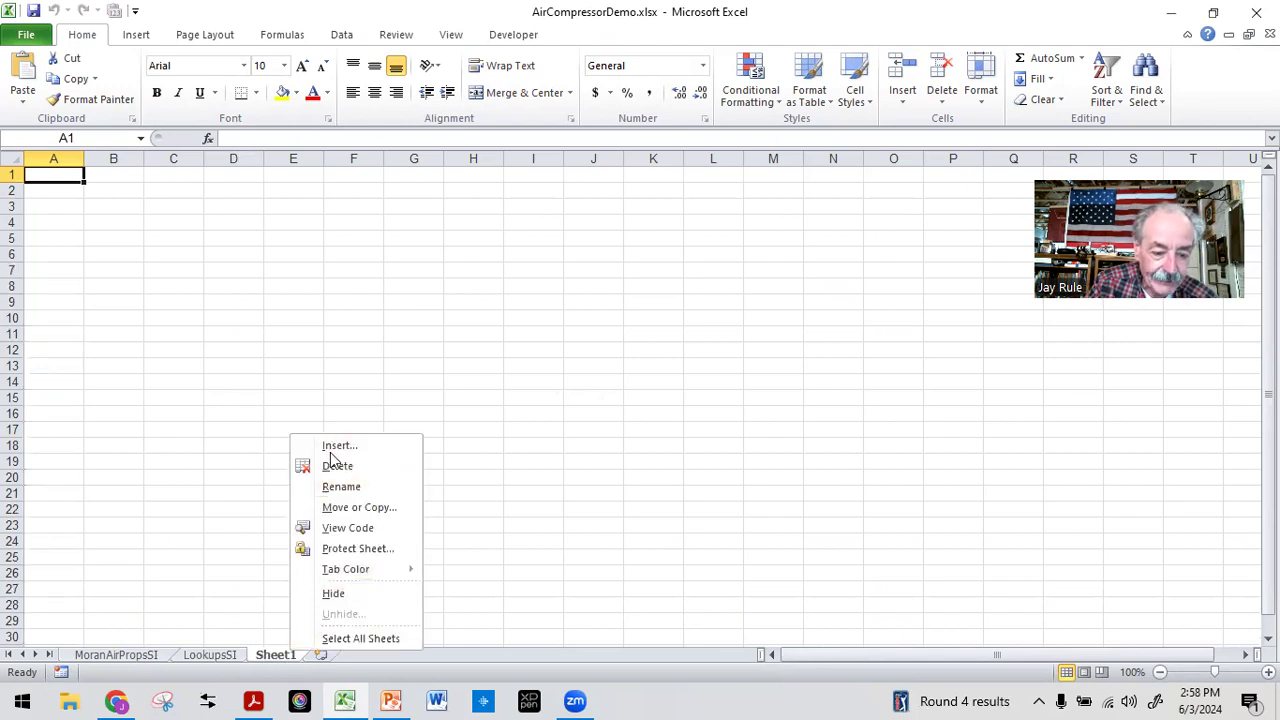
click(341, 487)
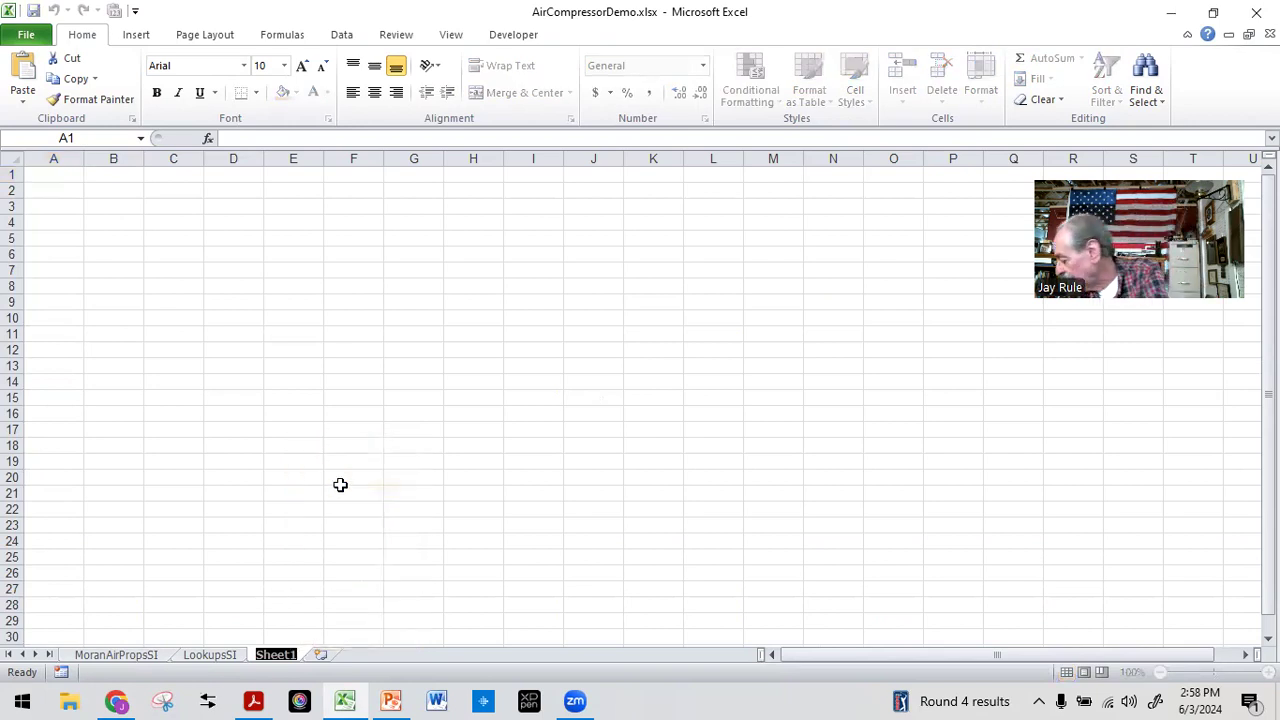
text(DemoProblem)
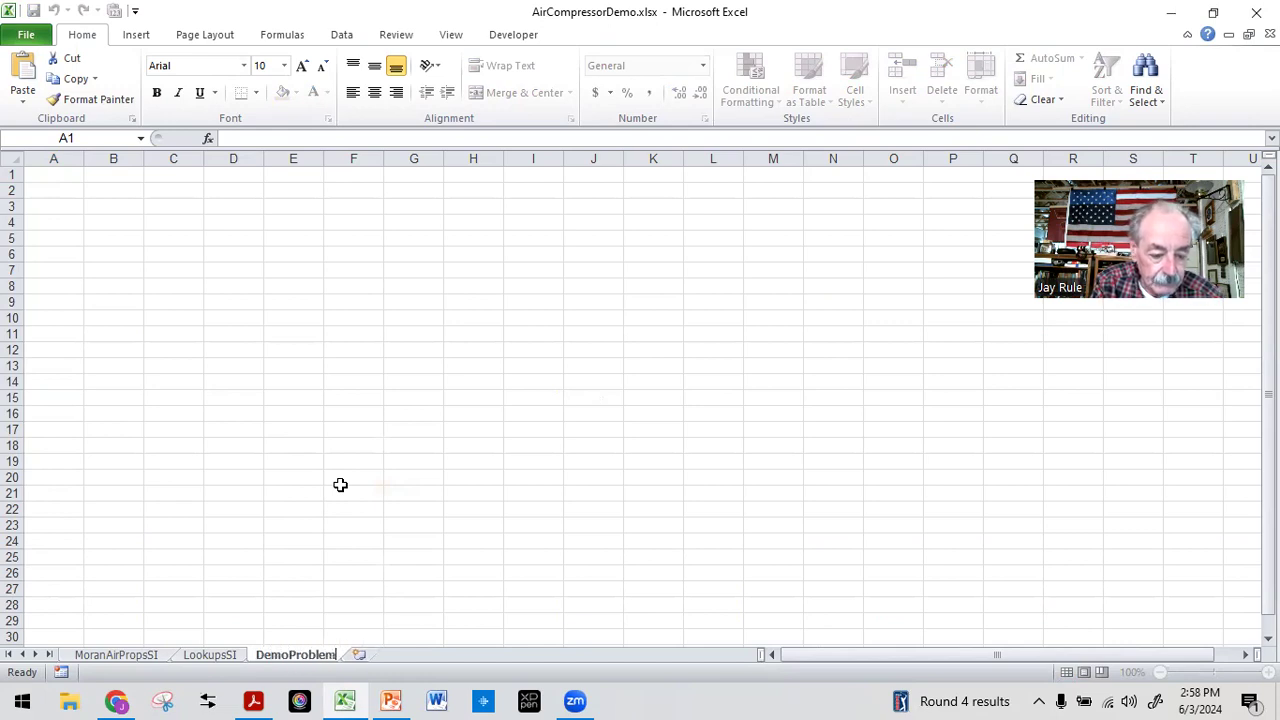
key(Return)
drag(323, 663, 68, 660)
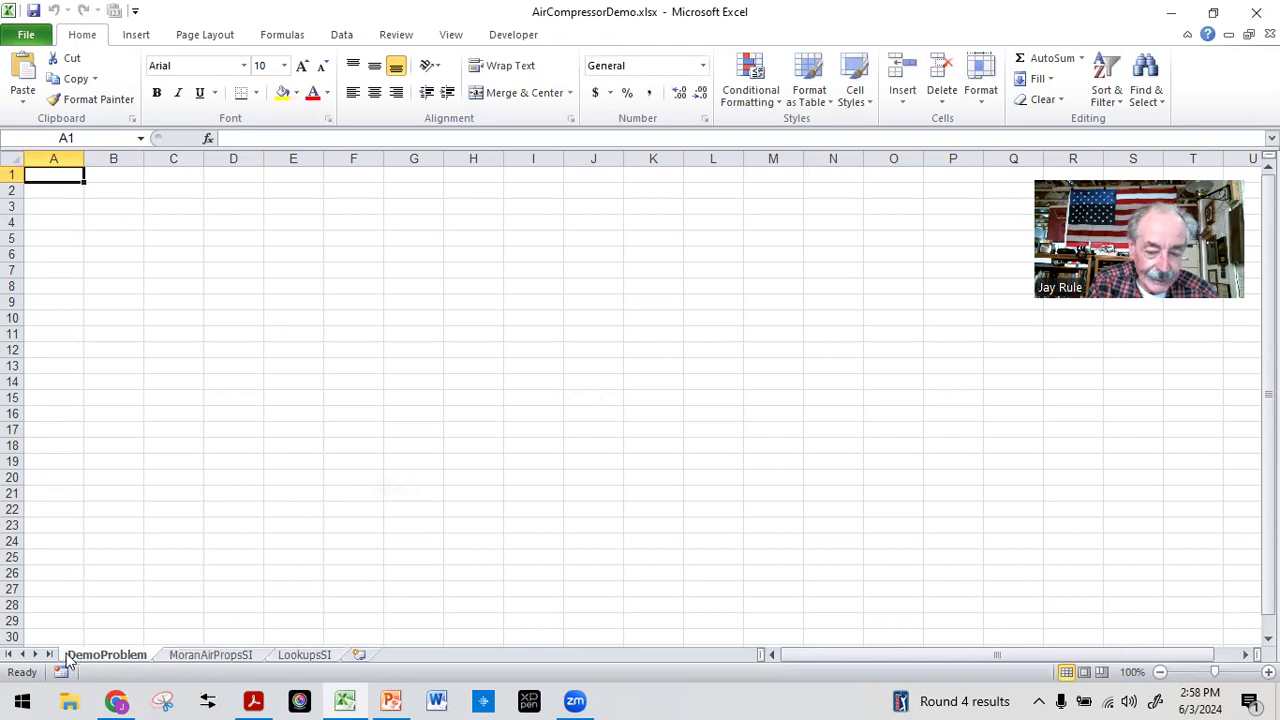
- Add another worksheet named Solution and place it between the DemoProblem and MoranAirPropsSI sheets
click(360, 655)
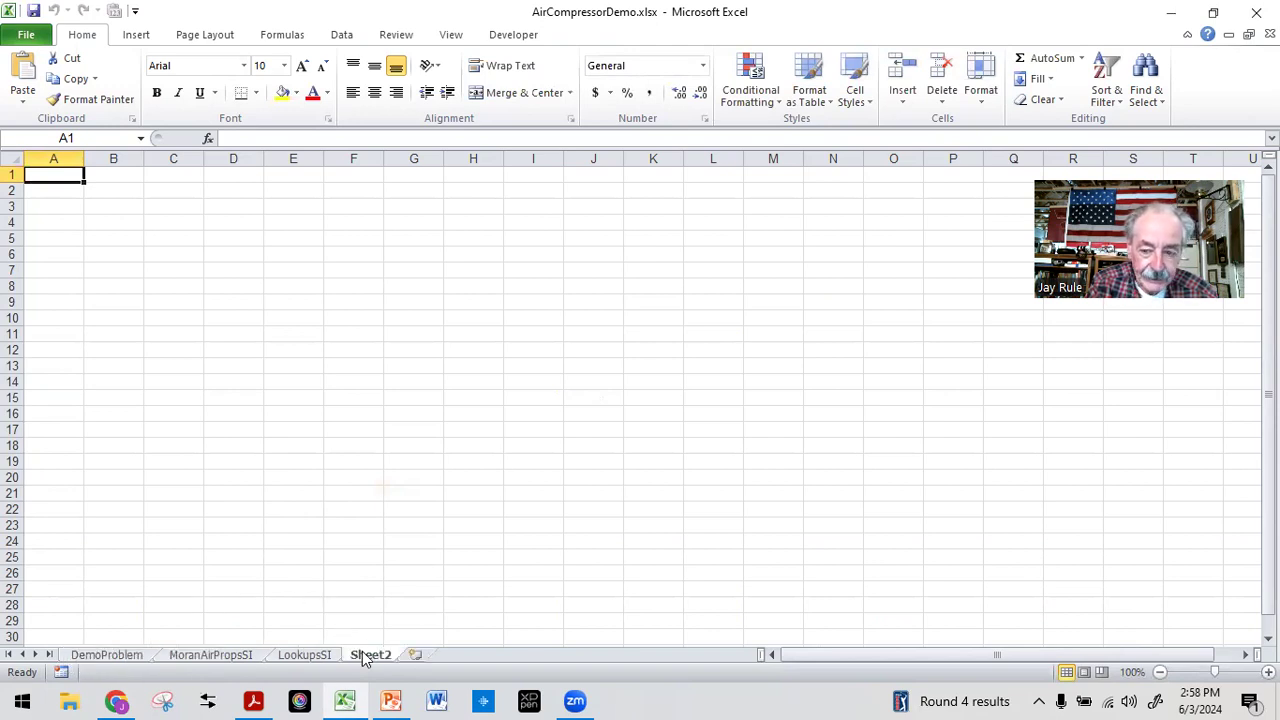
right_click(363, 656)
click(416, 488)
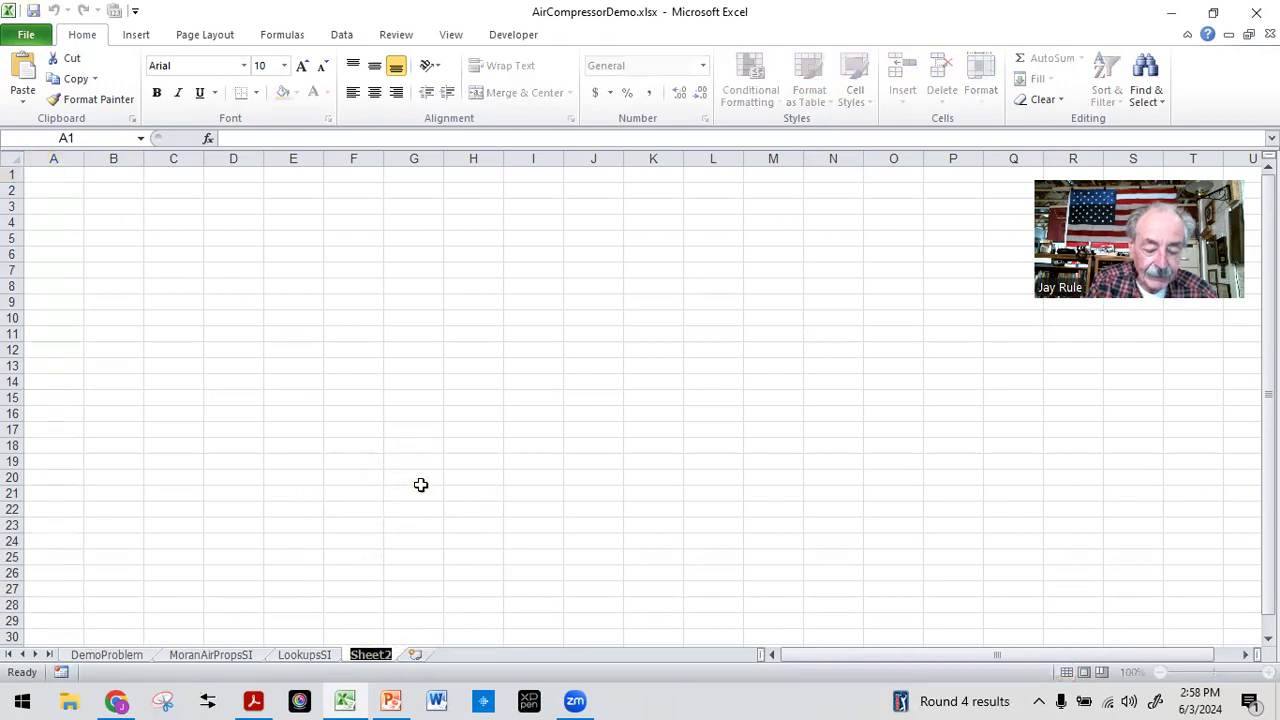
text(S)
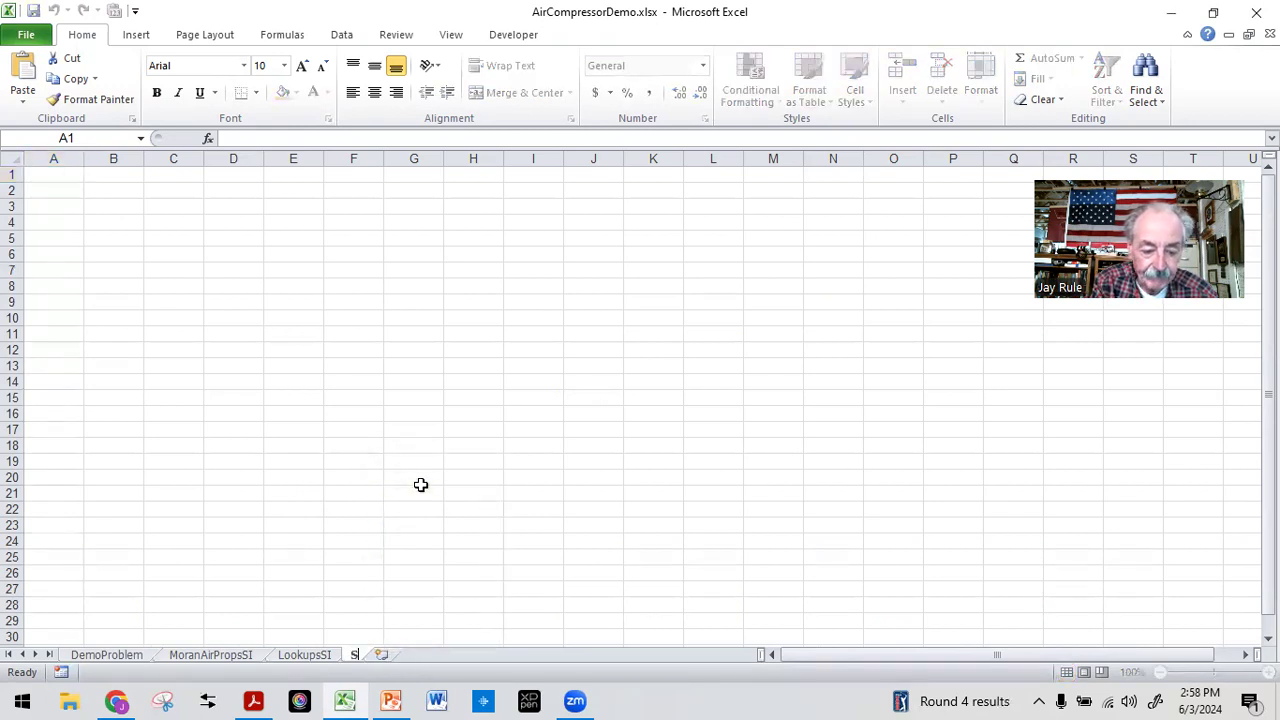
text(olution)
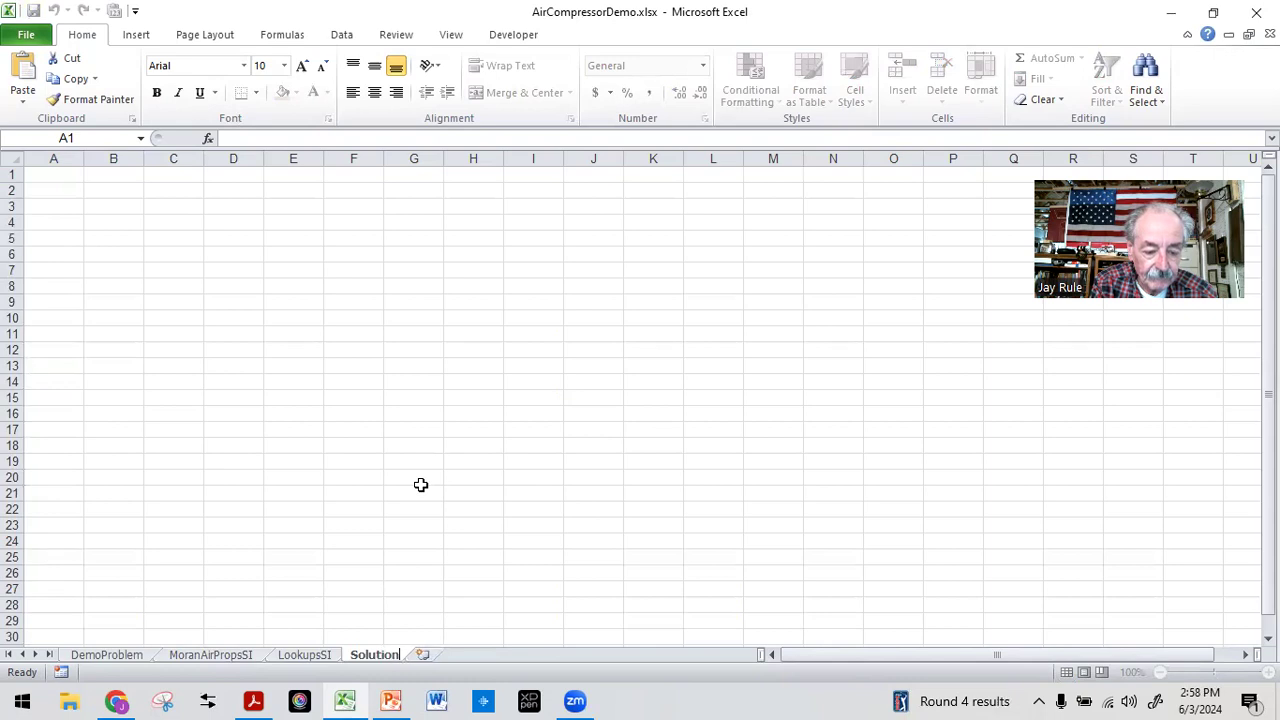
key(Return)
drag(370, 660, 176, 656)
click(57, 282)
click(54, 177)
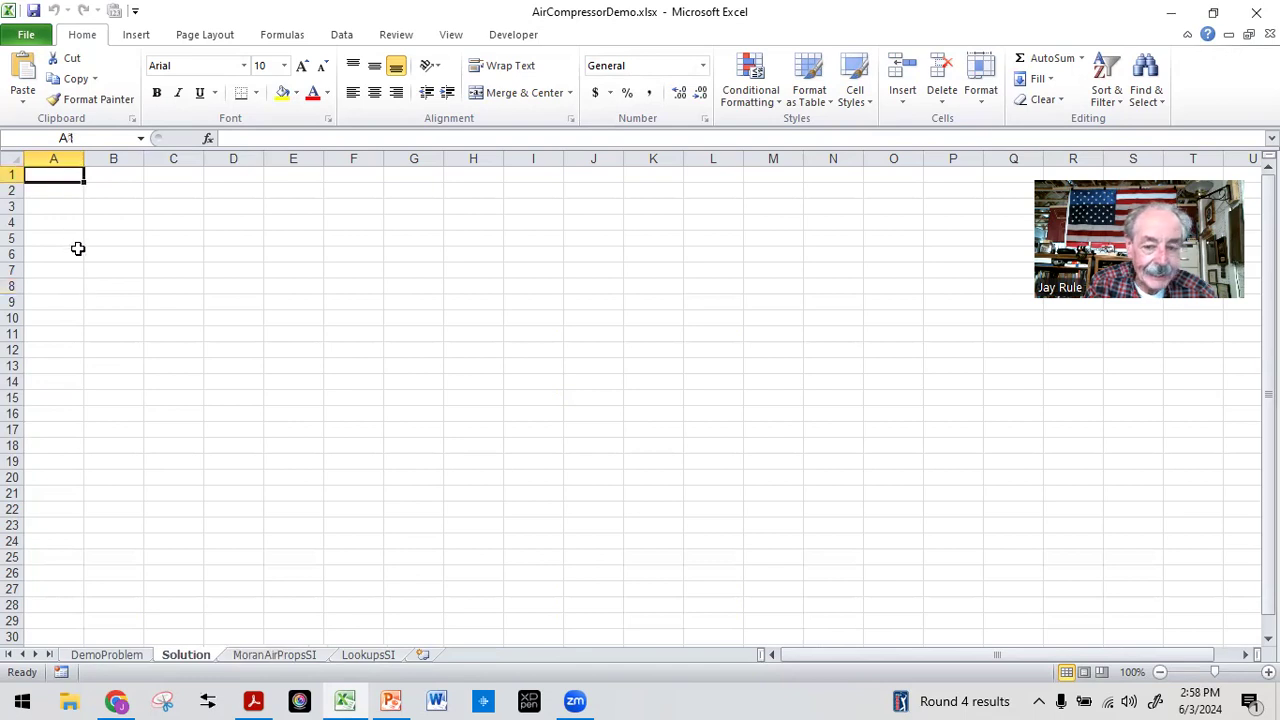
- Enter the title "Demo of Air Compressor Power" in cell A1 of the DemoProblem sheet
click(97, 660)
drag(100, 406, 100, 392)
click(54, 177)
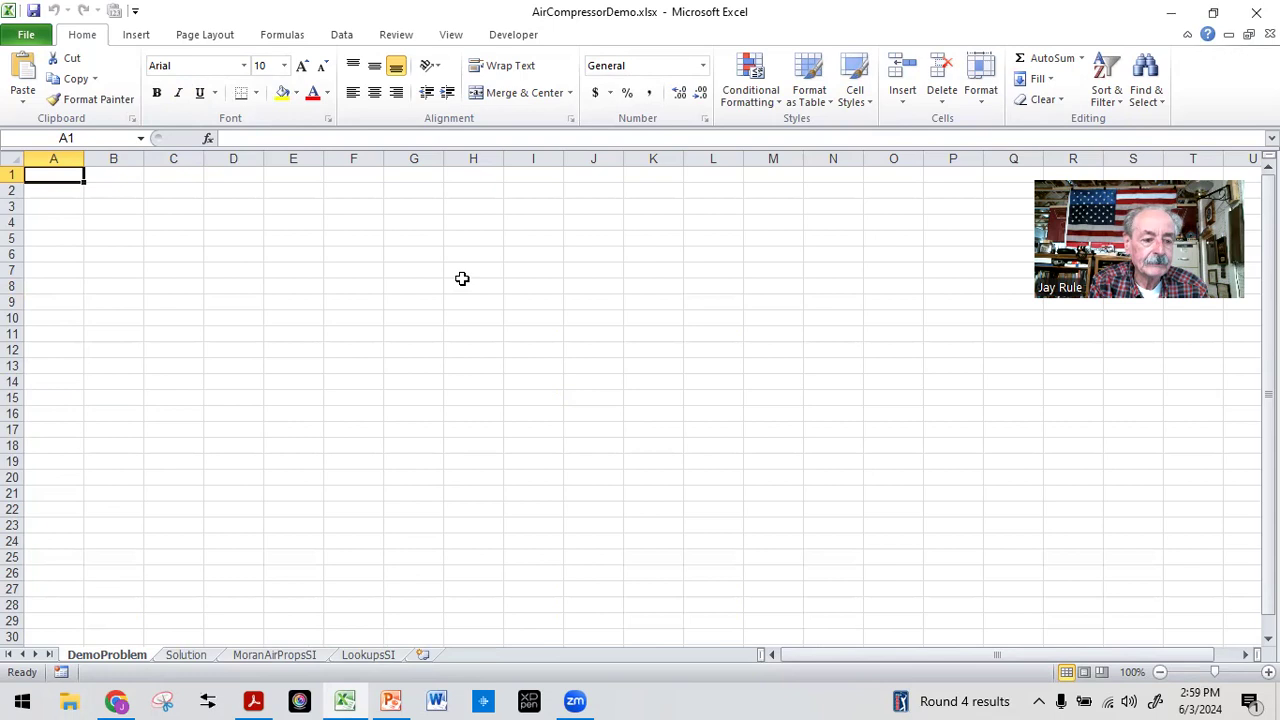
text(Demo of)
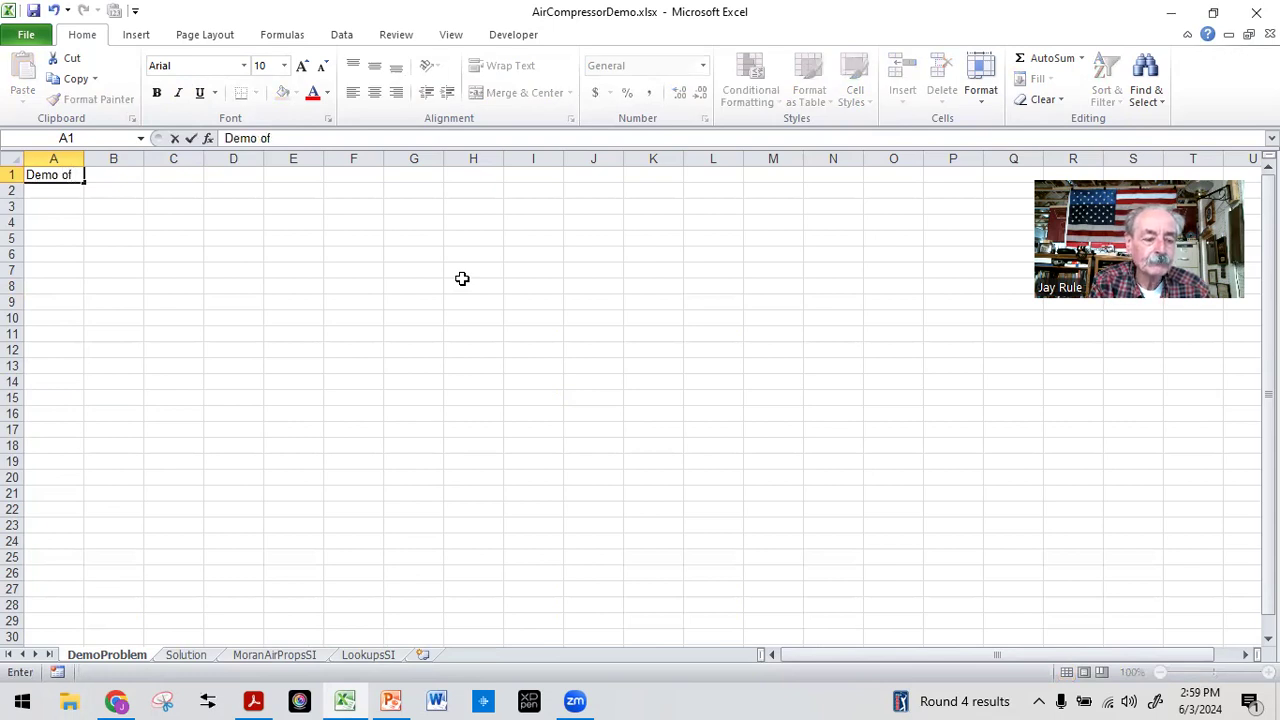
text( Air Compre)
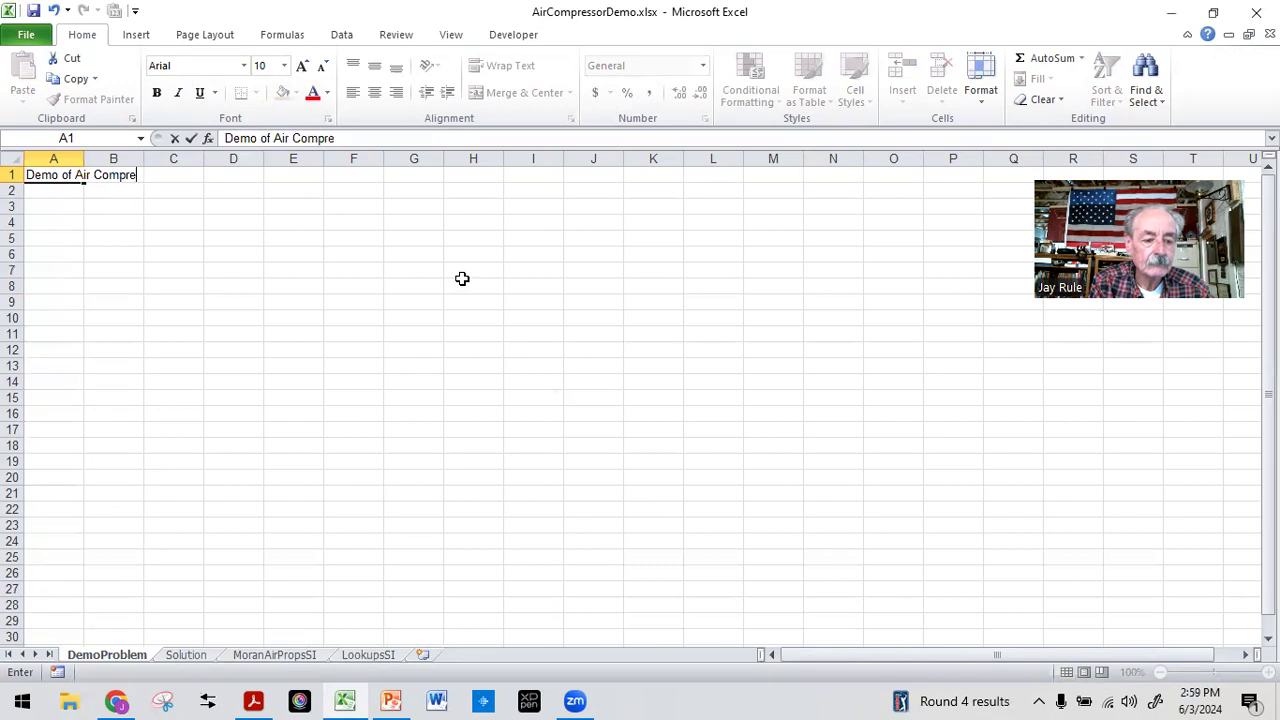
text(ssor Power)
key(Return)
- Make the title in cell A1 bold and increase its font size by two steps
key(Up)
click(156, 92)
click(301, 65)
click(301, 65)
- Enter a file line in cell A2 with "file: AirCompressorDemo.xlsx by", the author's initials and "on 6/3/2024"
click(61, 196)
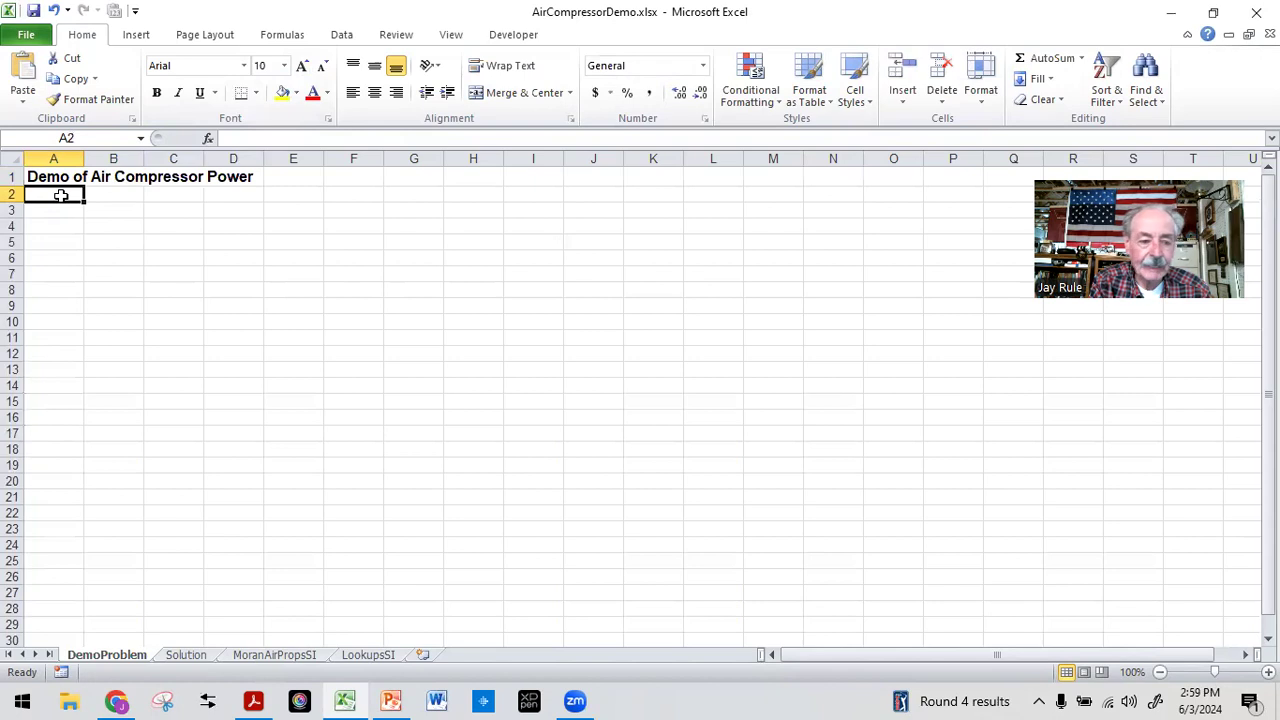
text(file:  AirCom)
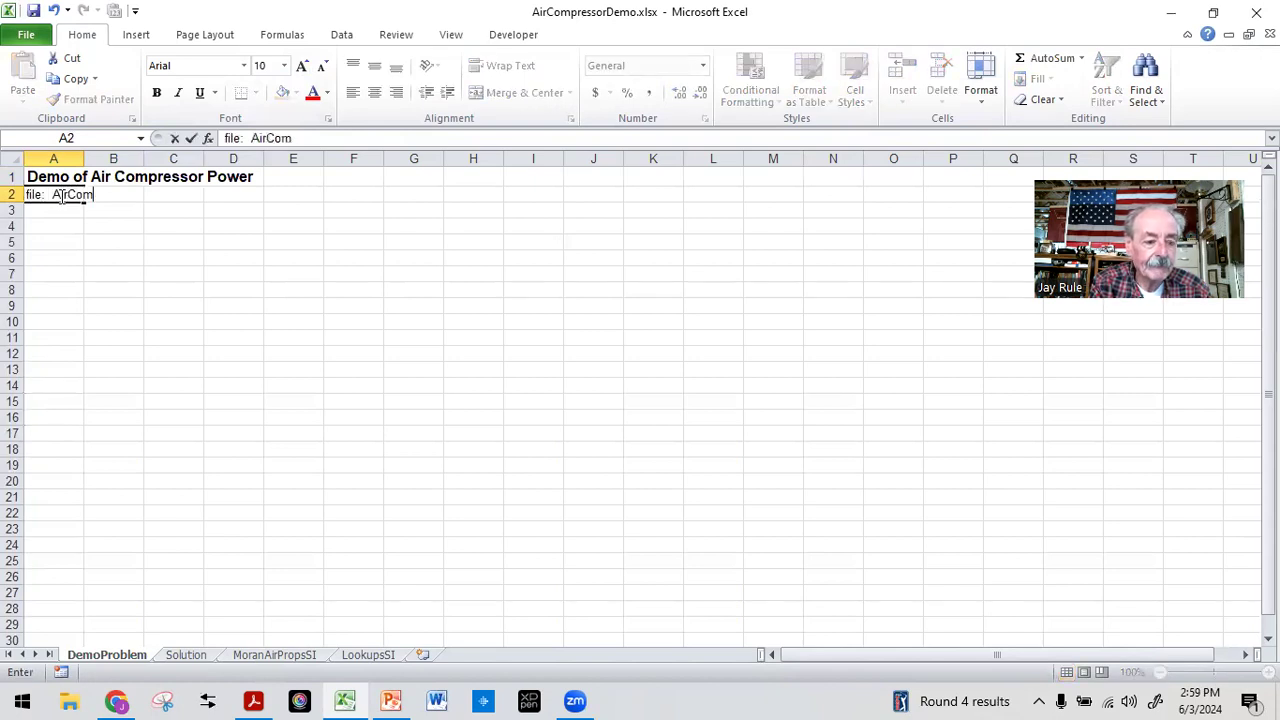
text(pressor)
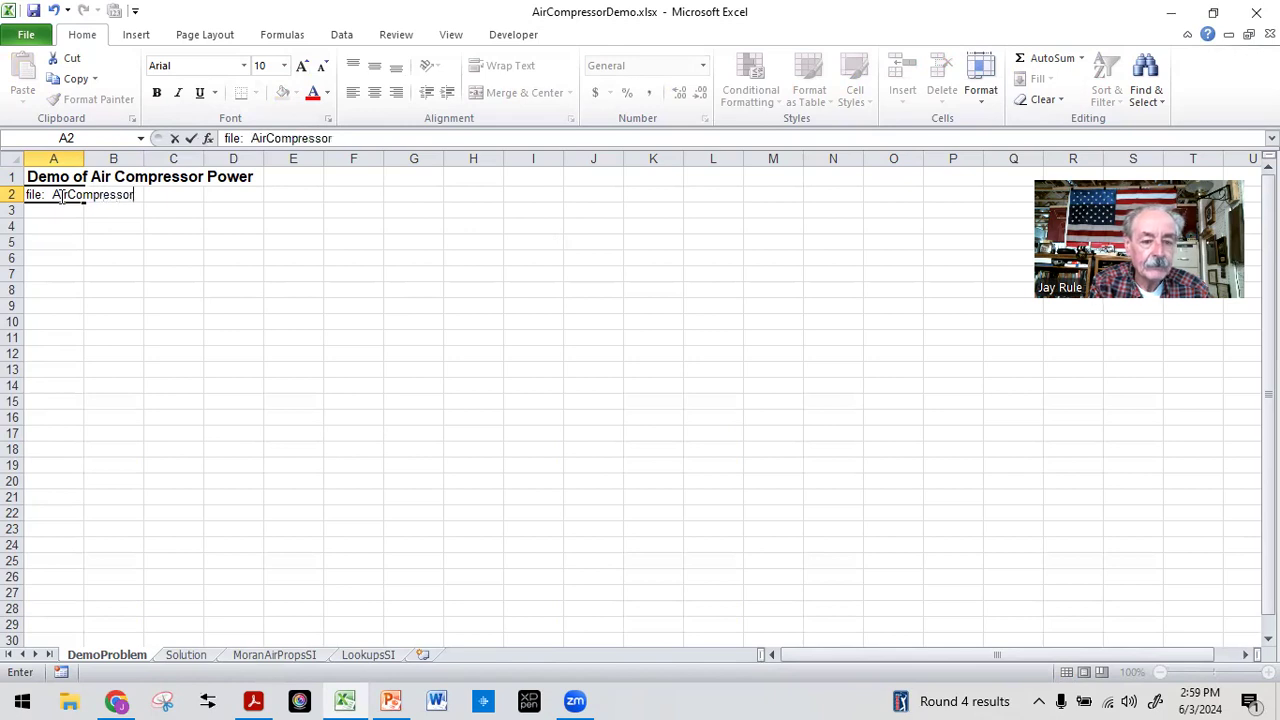
text(Demo.xlsx)
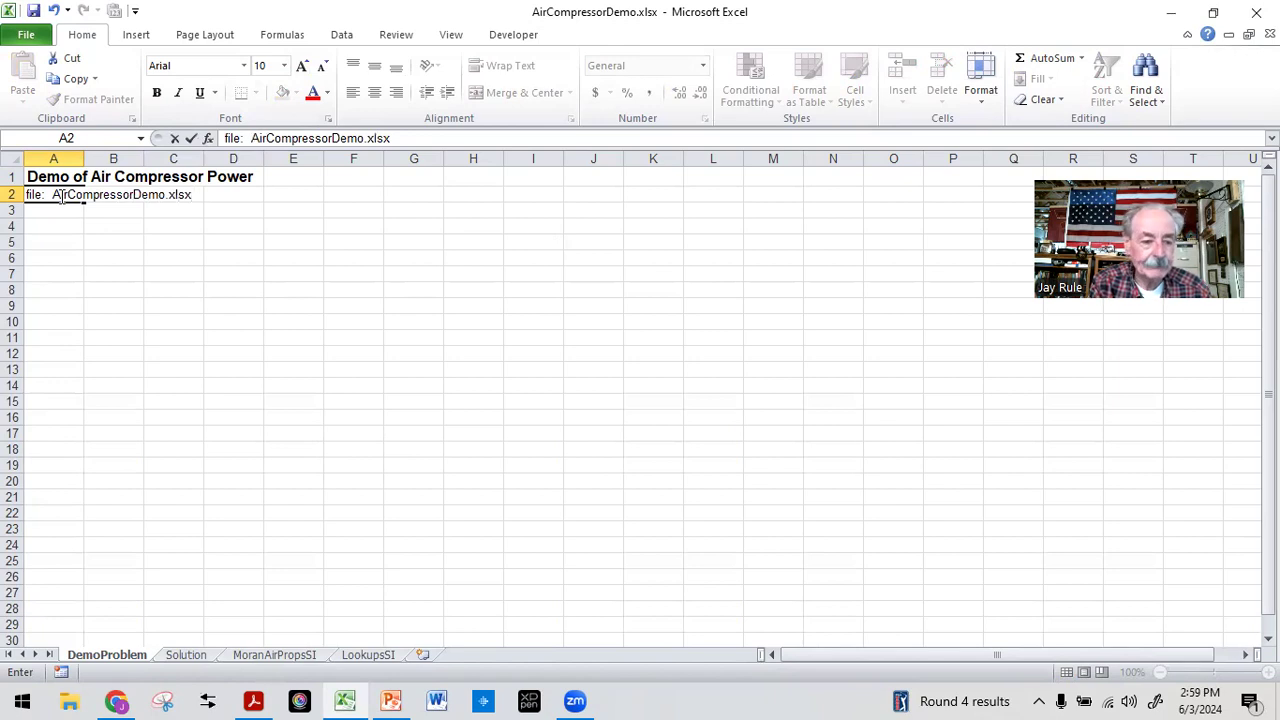
text(by)
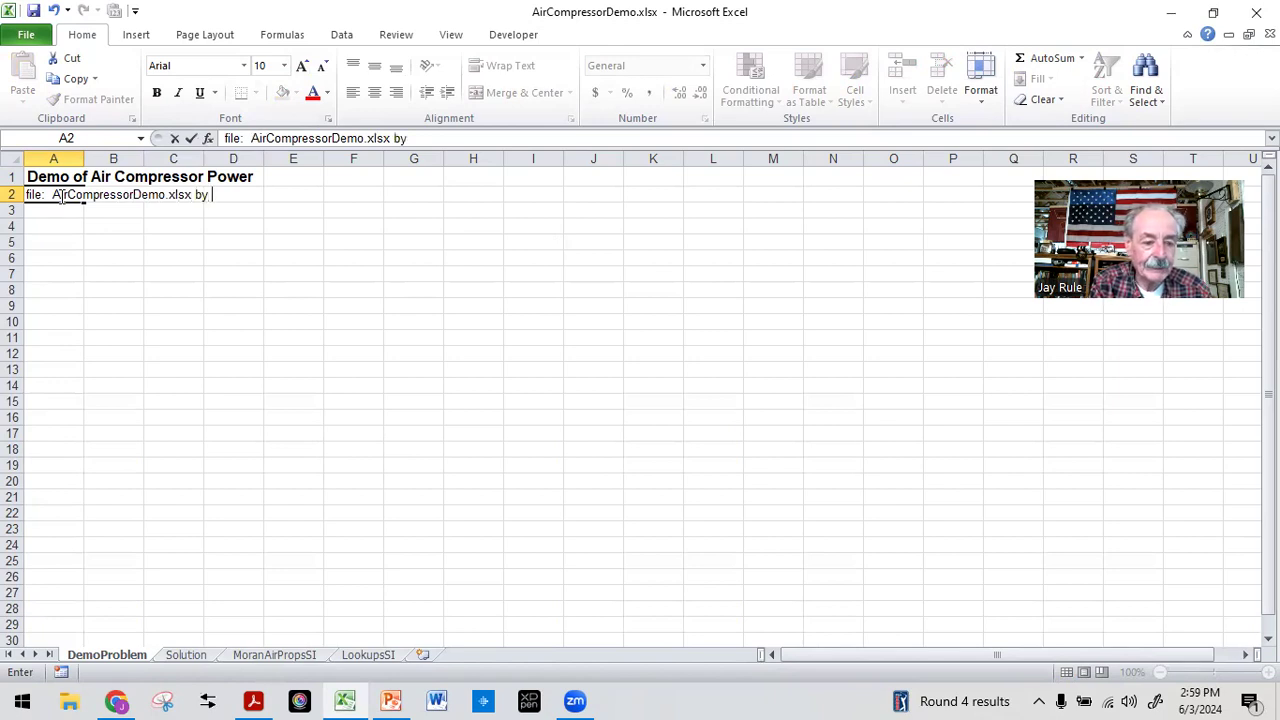
text( JAR on)
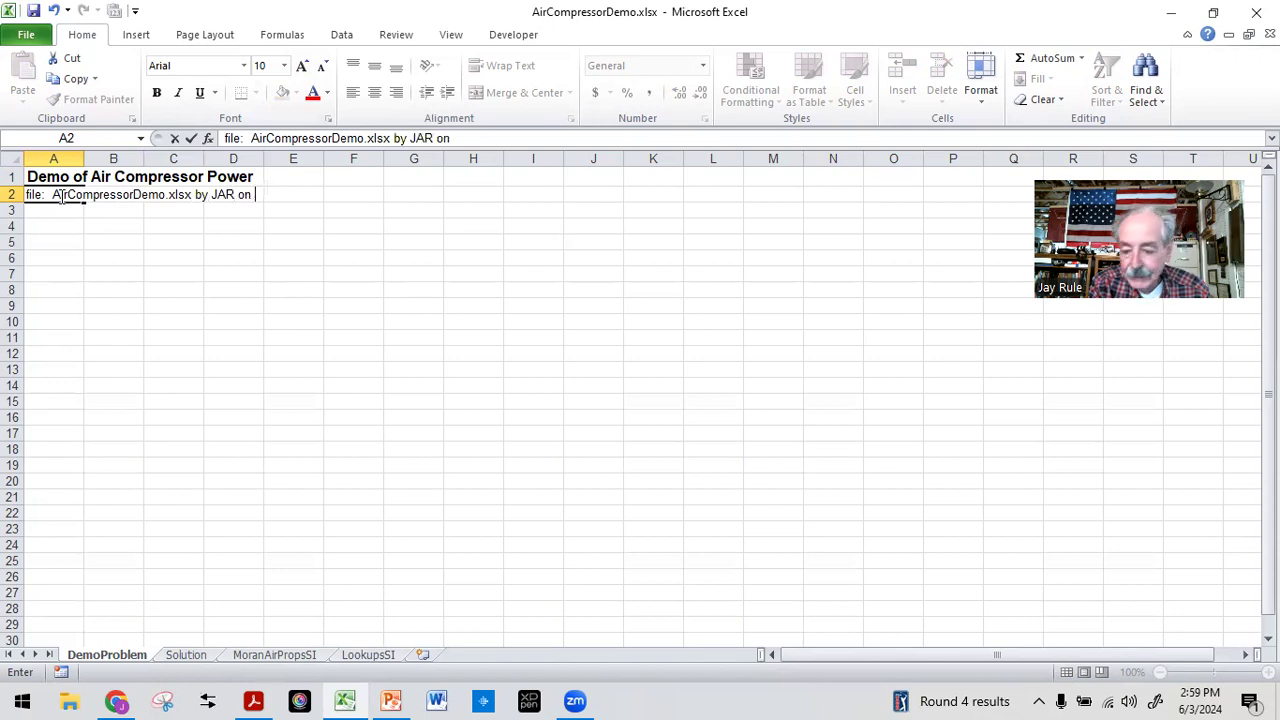
text( 6/3/)
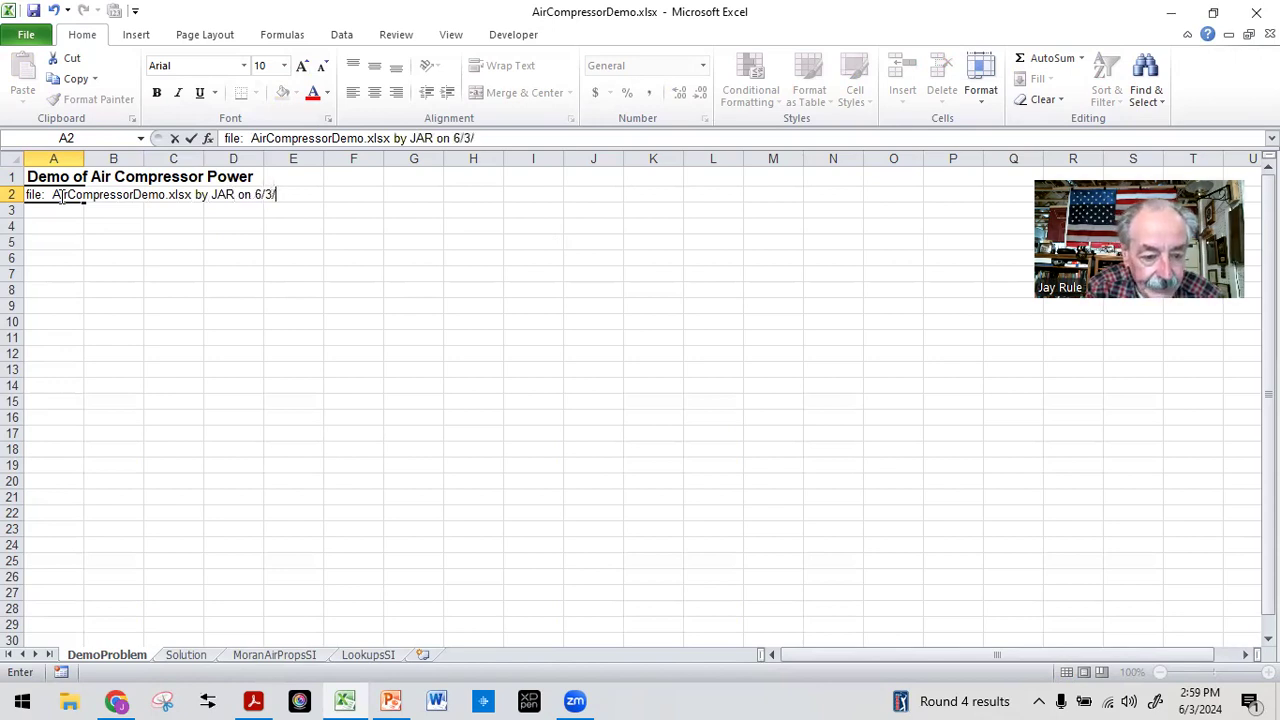
text(2024)
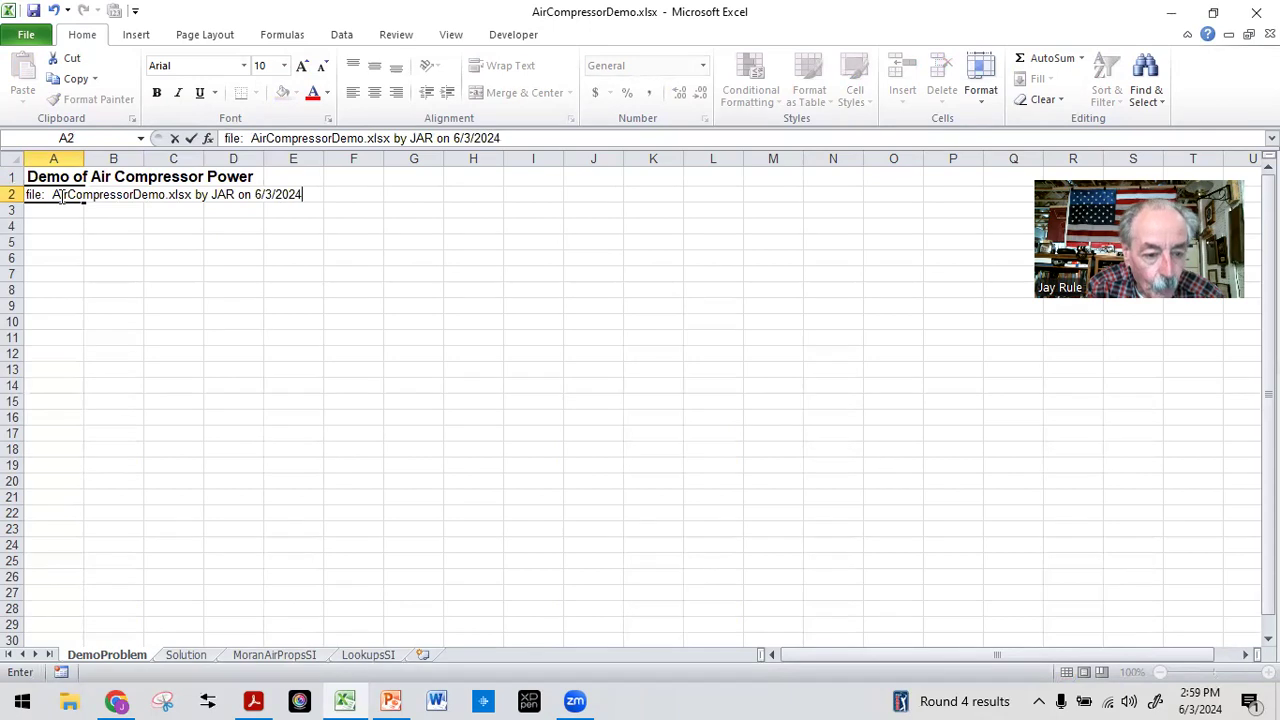
key(Return)
- Enter the text "Type in problem statement." in cell A4, leaving row 3 blank
key(Return)
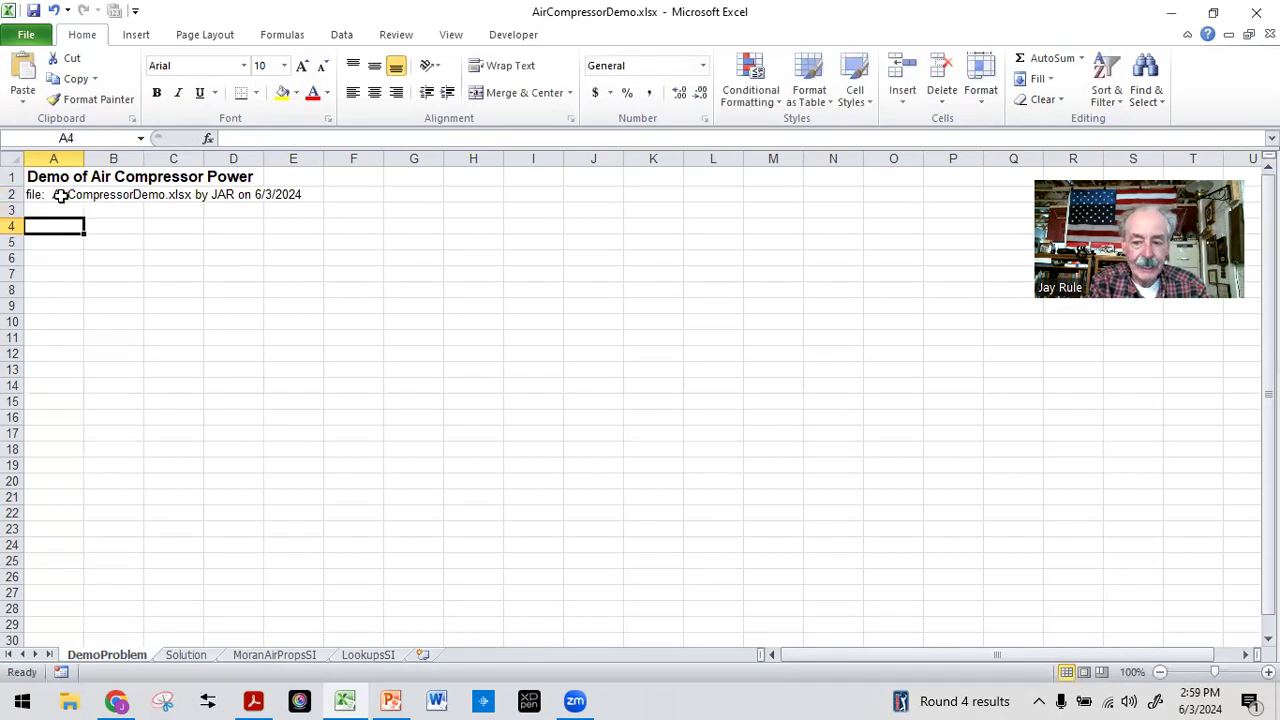
text(Type in problem statement.)
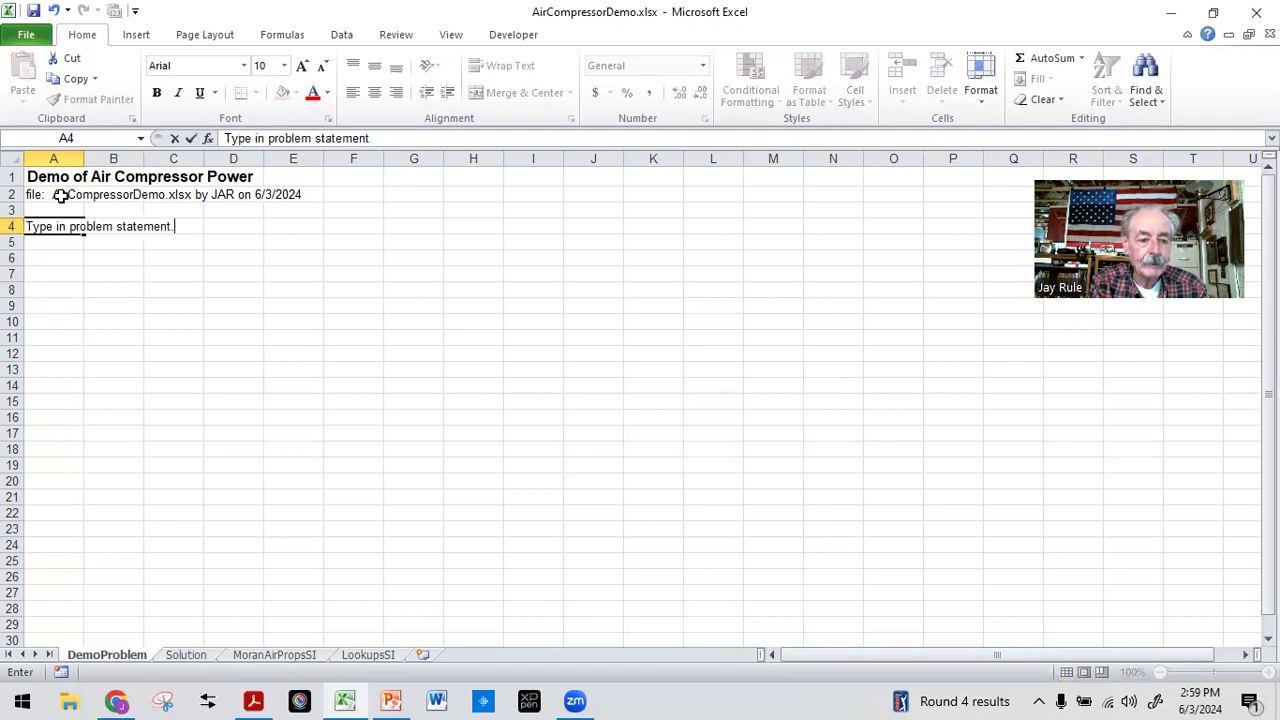
key(Return)
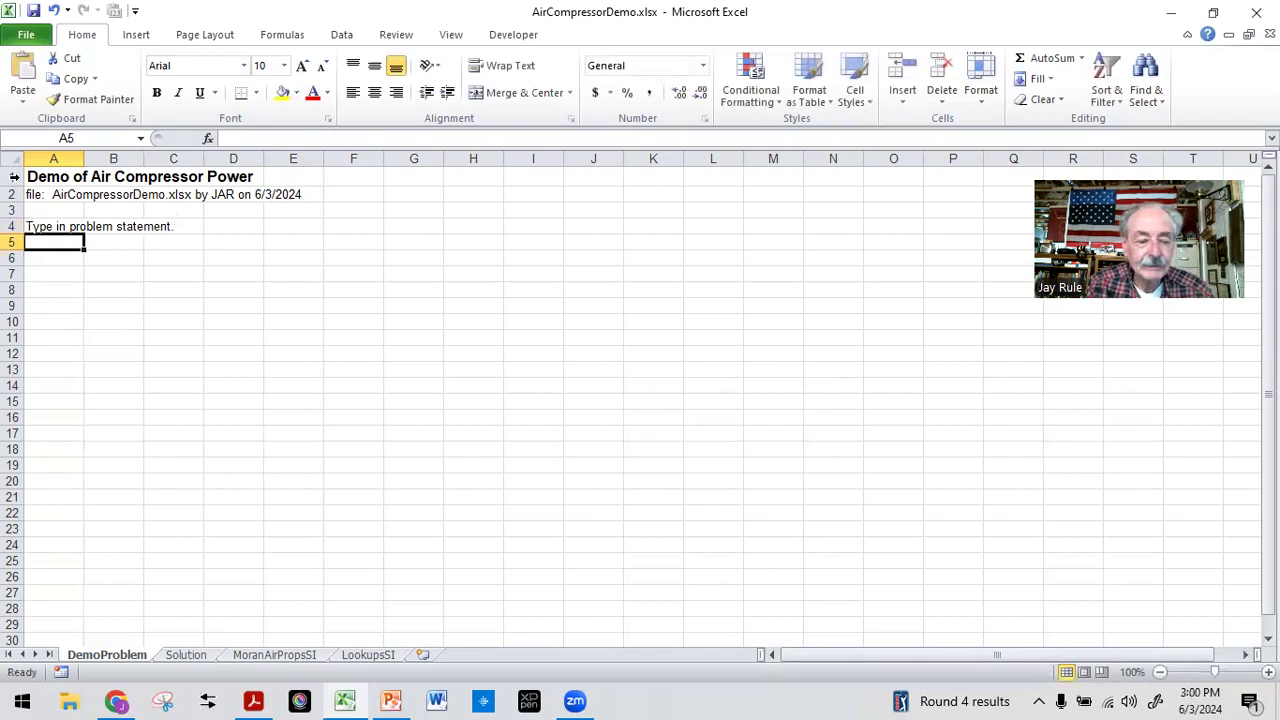
- Insert the picture AirDemo01Problem.JPG from the LiveDemo folder and position it just below the row 4 text
click(121, 41)
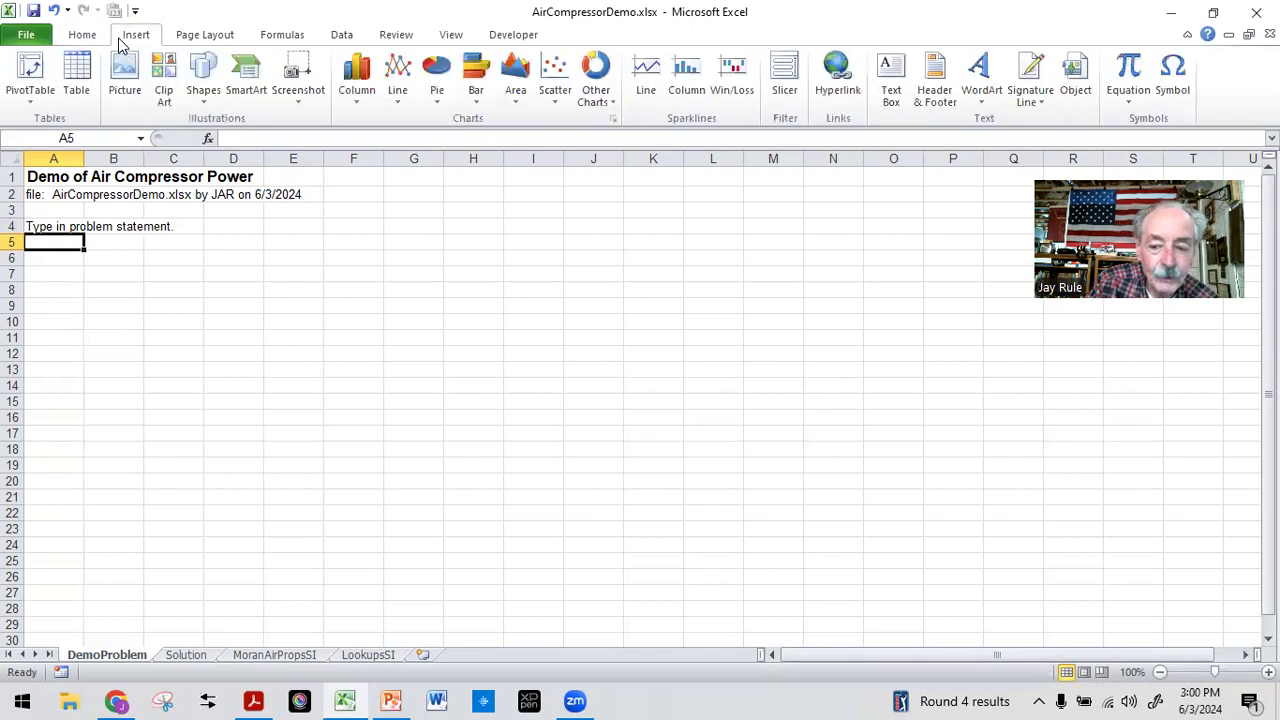
click(120, 66)
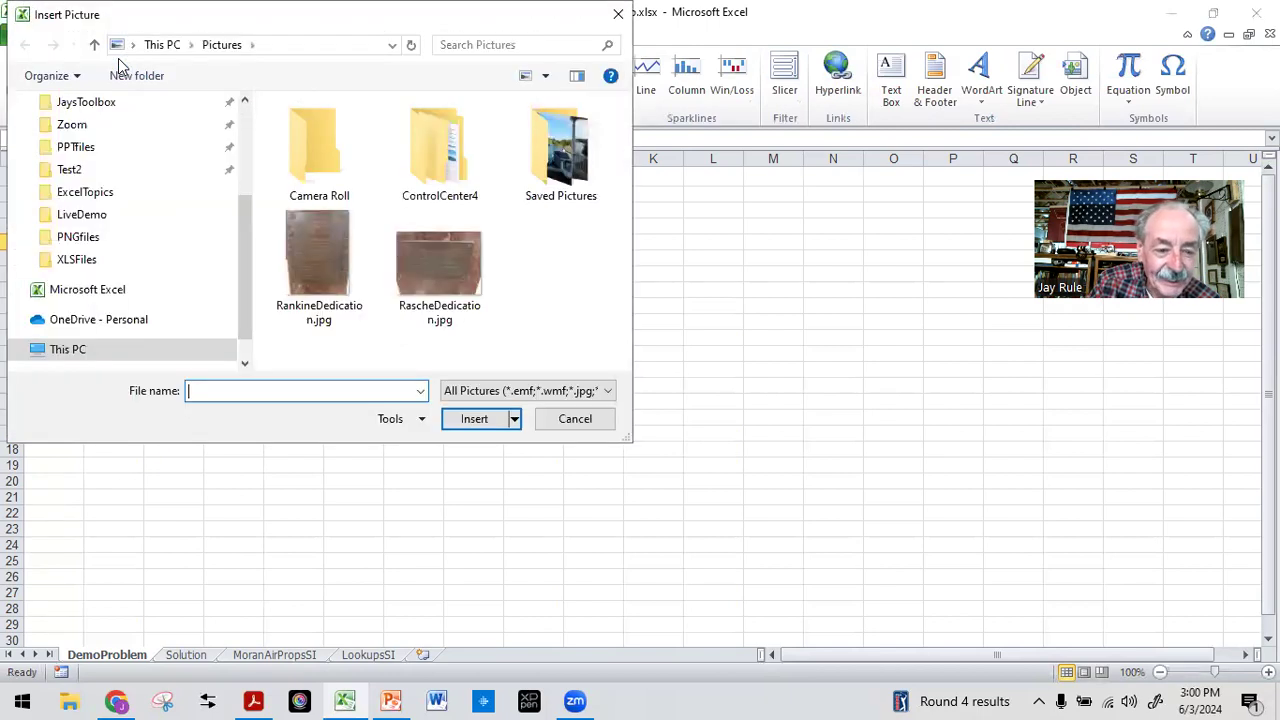
click(72, 216)
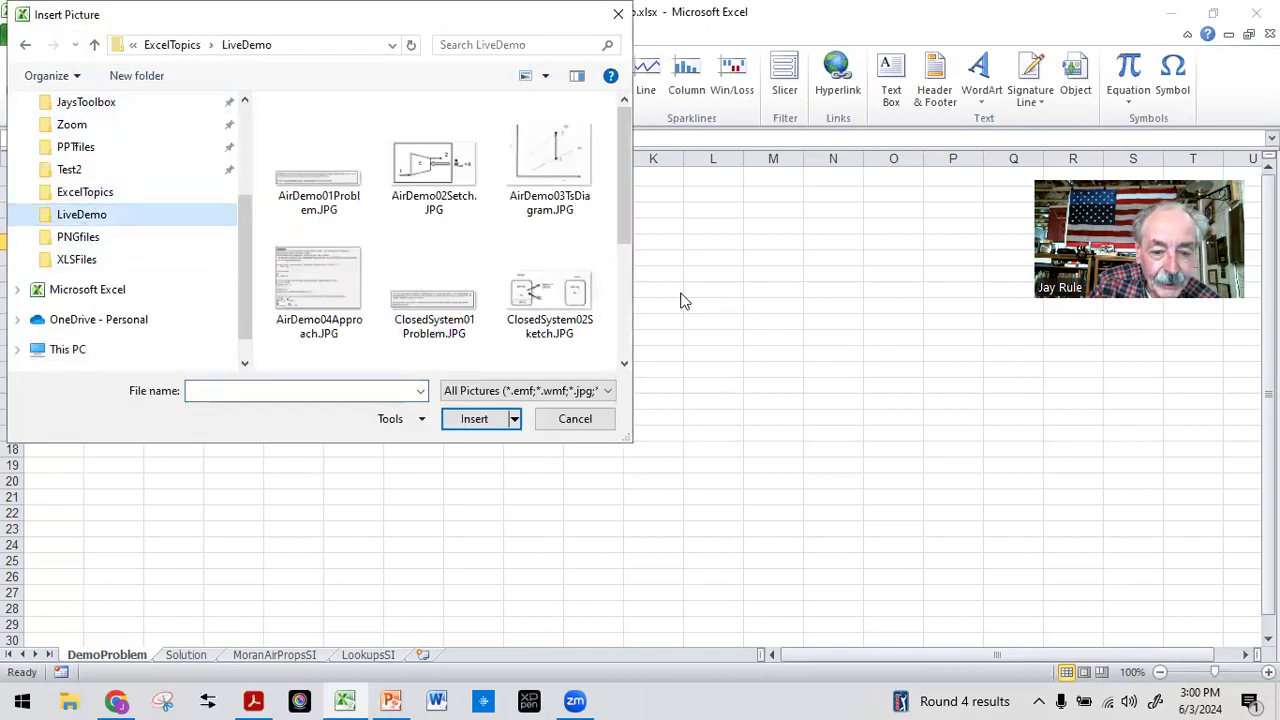
drag(619, 172, 609, 287)
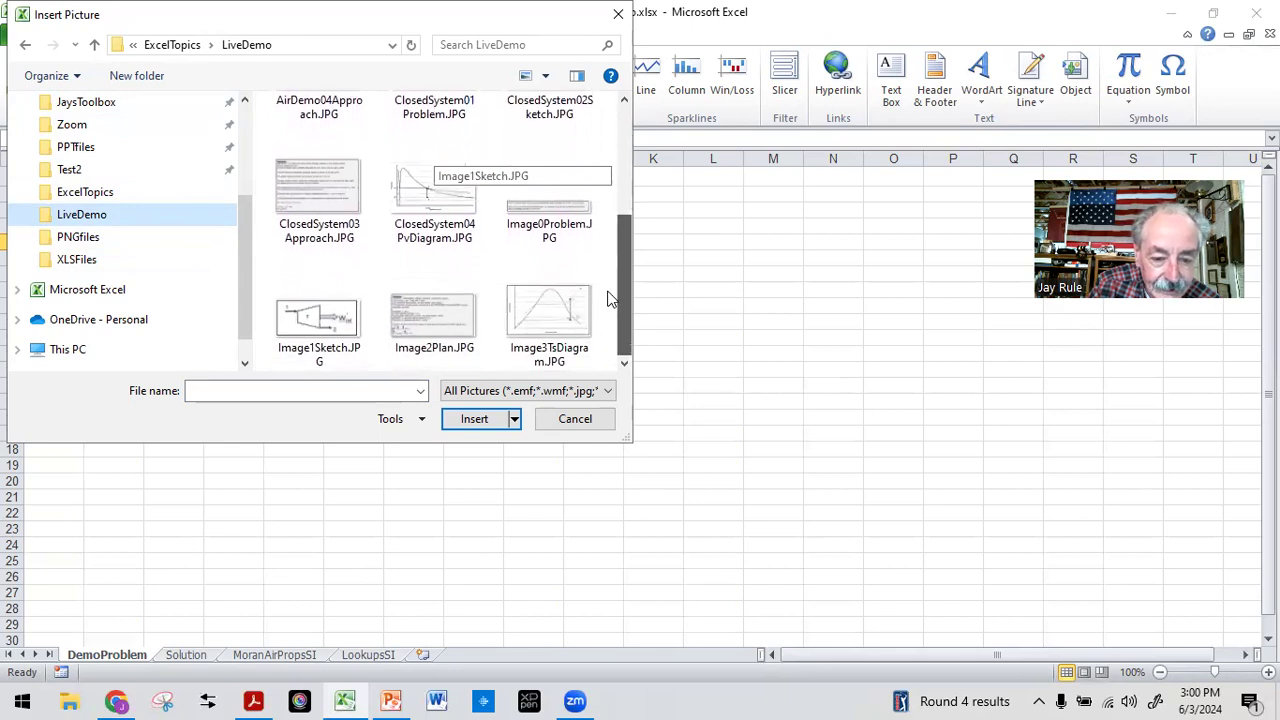
drag(611, 281, 626, 140)
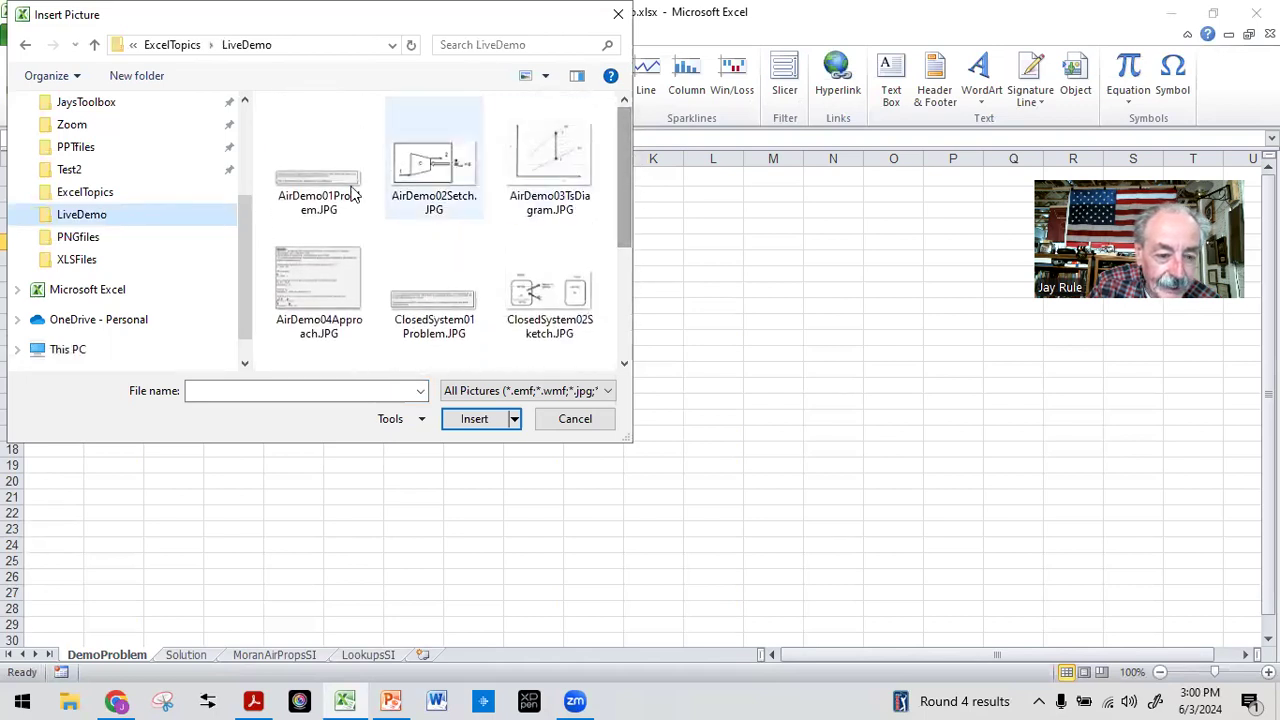
click(317, 178)
click(482, 418)
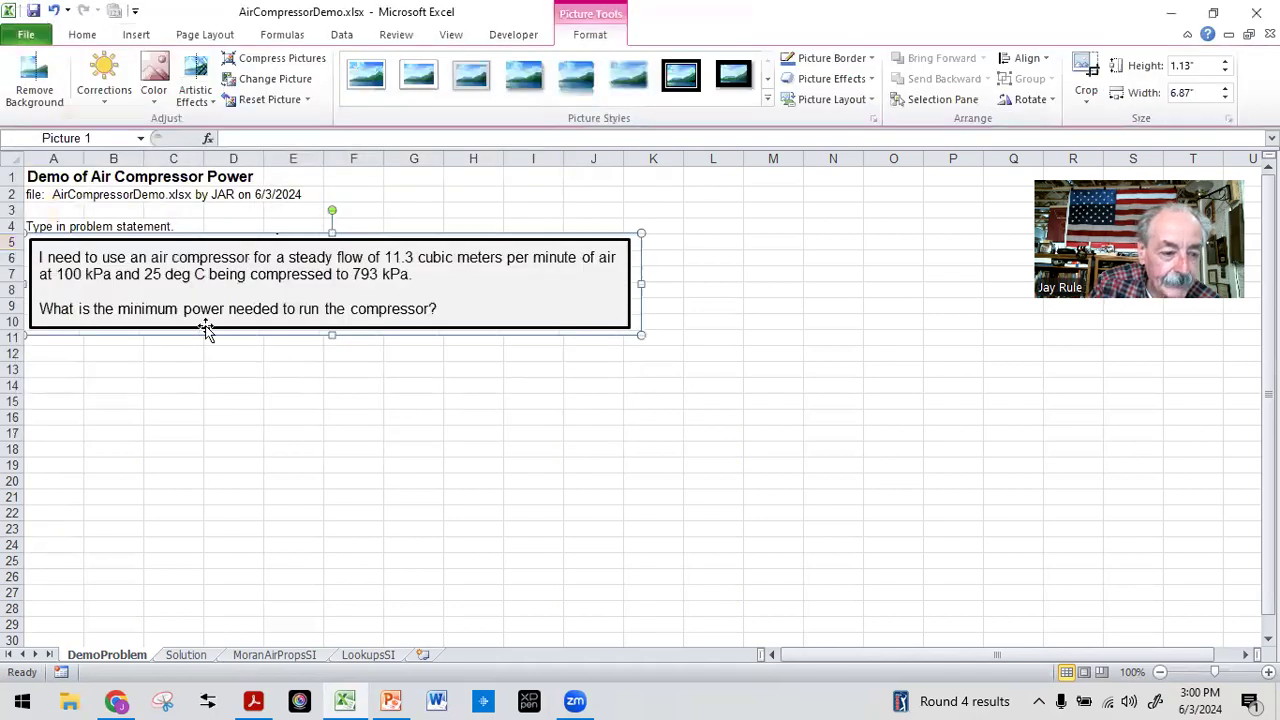
drag(198, 292, 206, 301)
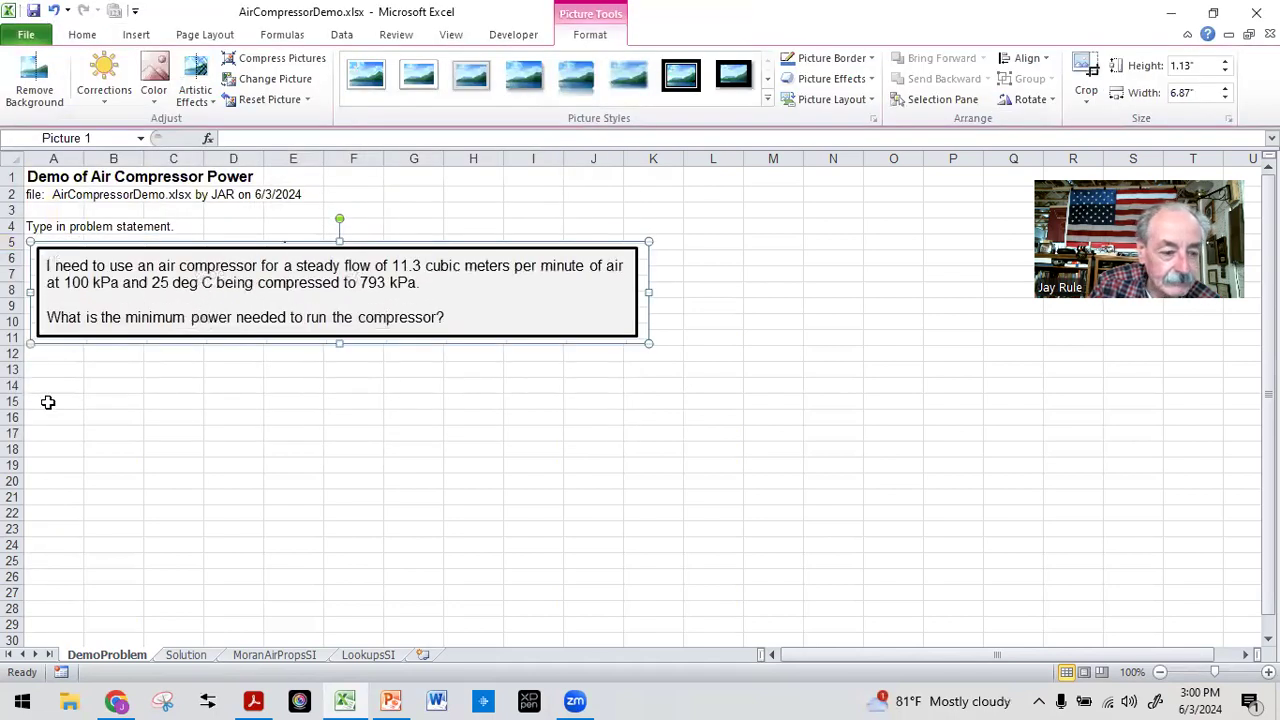
- Insert the compressor sketch AirDemo02Setch.JPG and position it directly beneath the problem statement picture, starting near row 12
click(55, 398)
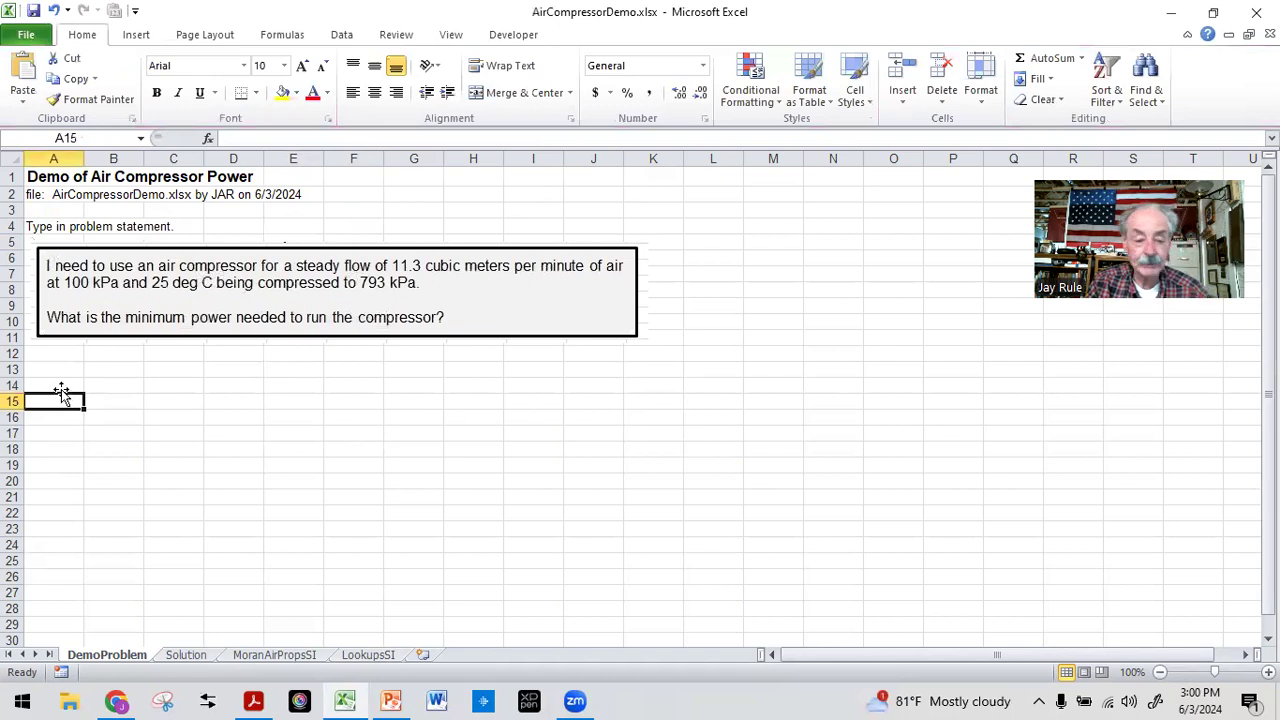
click(61, 367)
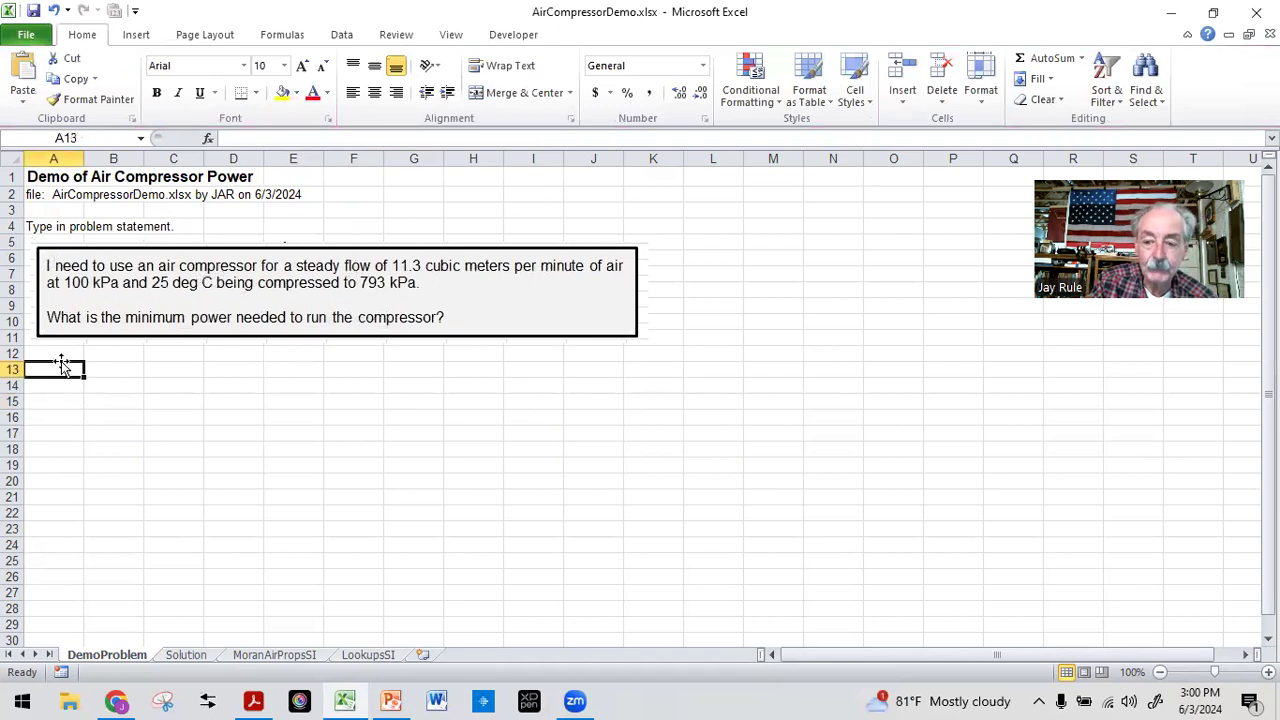
click(137, 36)
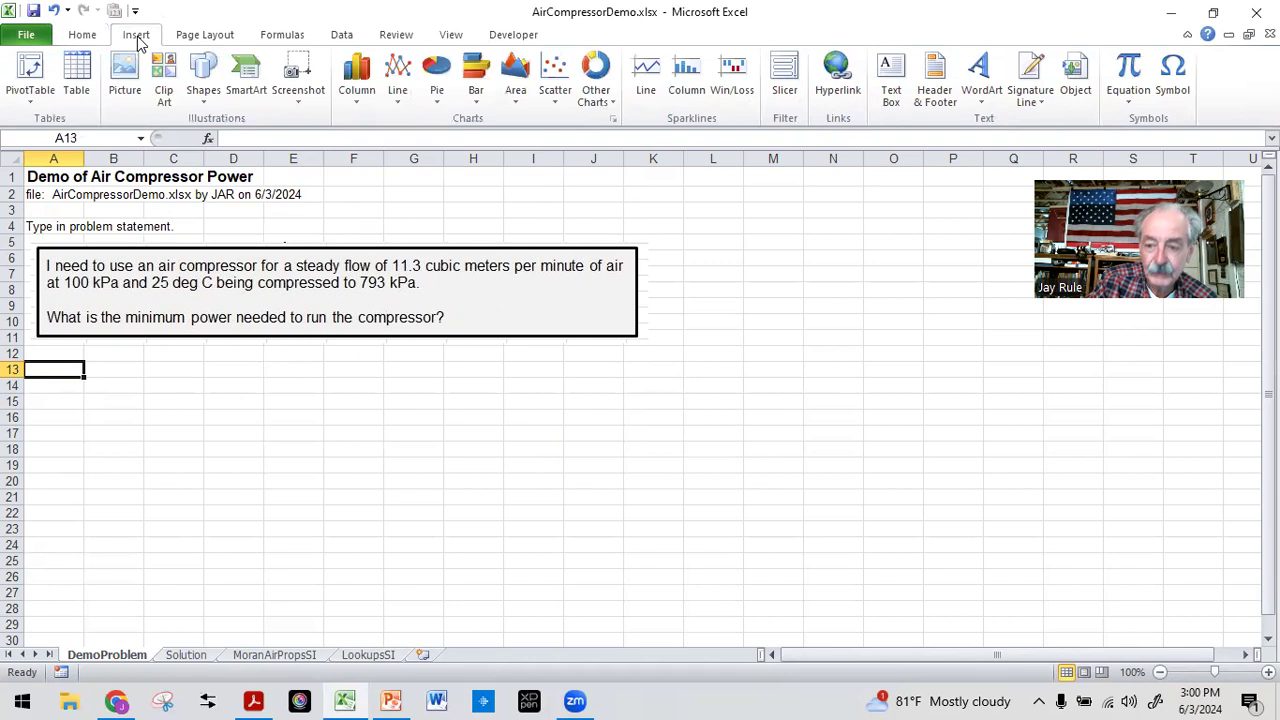
click(126, 75)
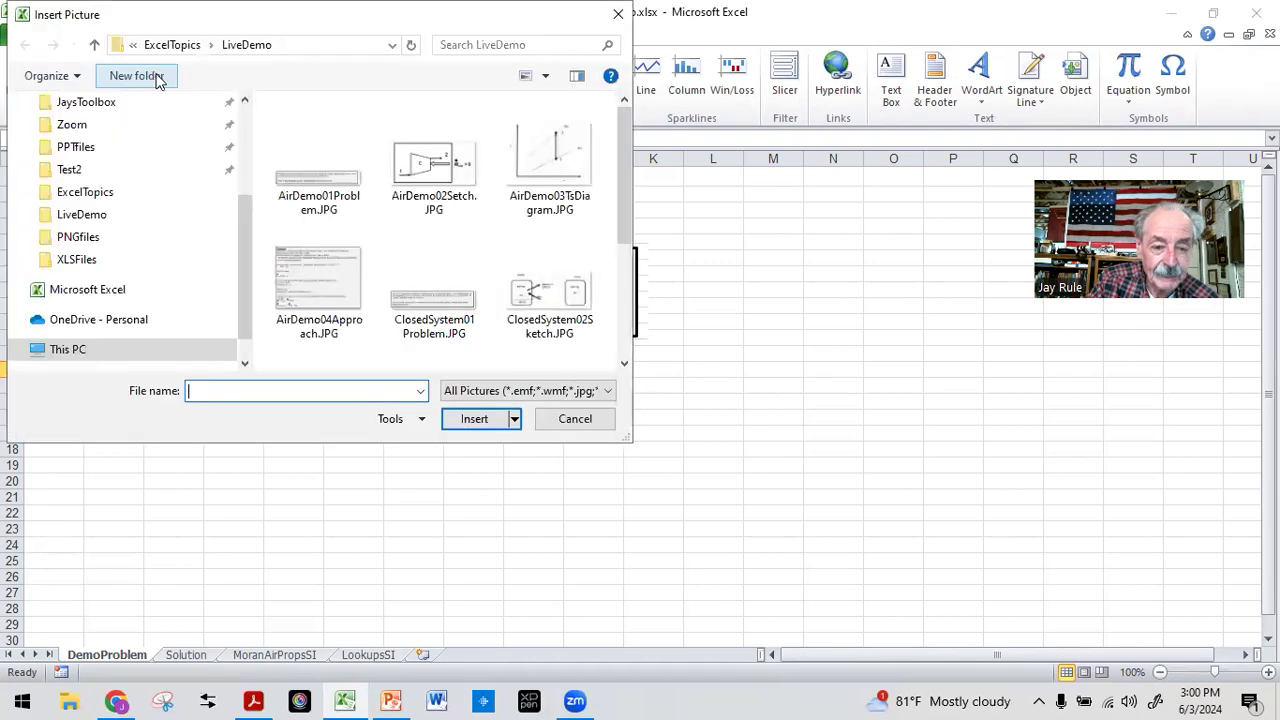
click(434, 165)
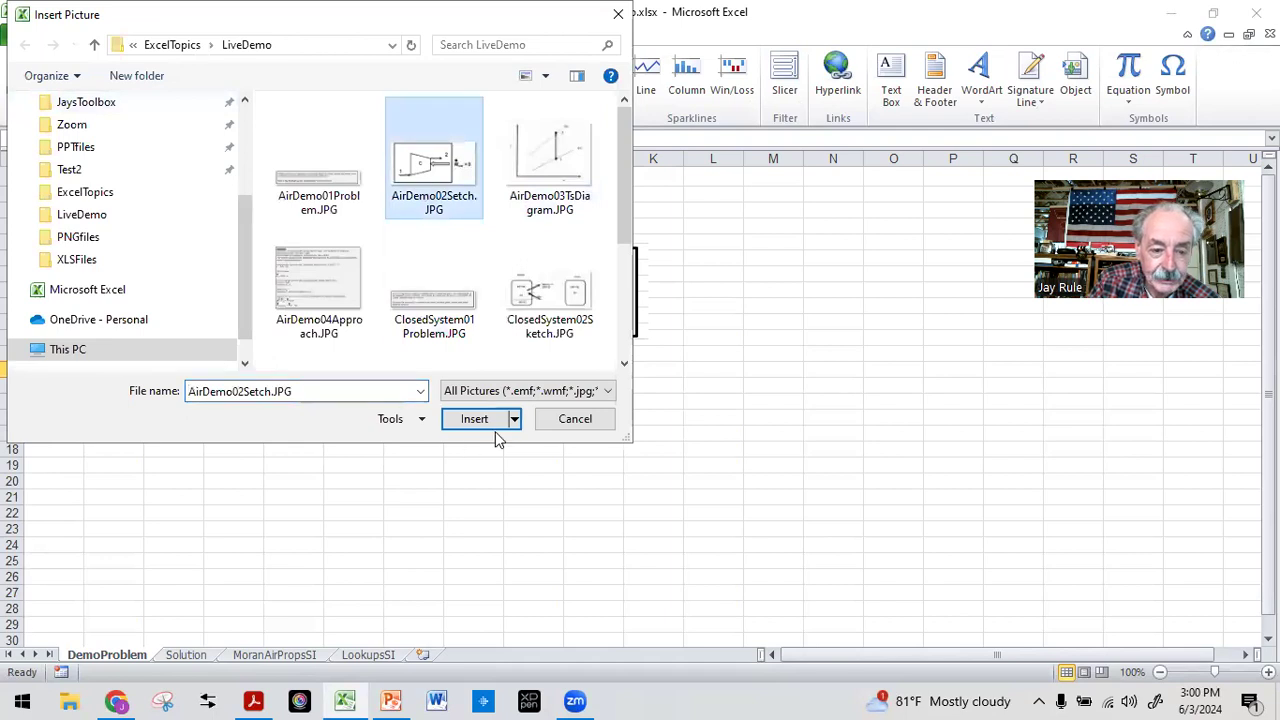
click(475, 419)
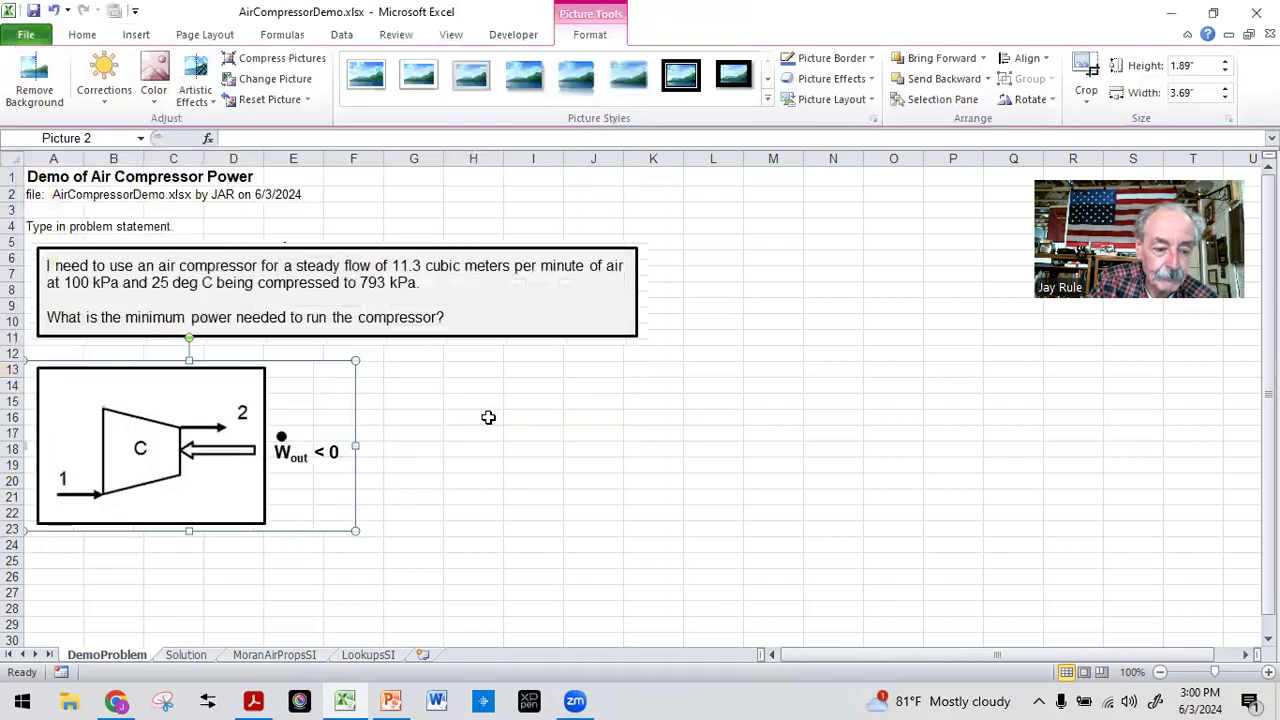
drag(142, 440, 154, 426)
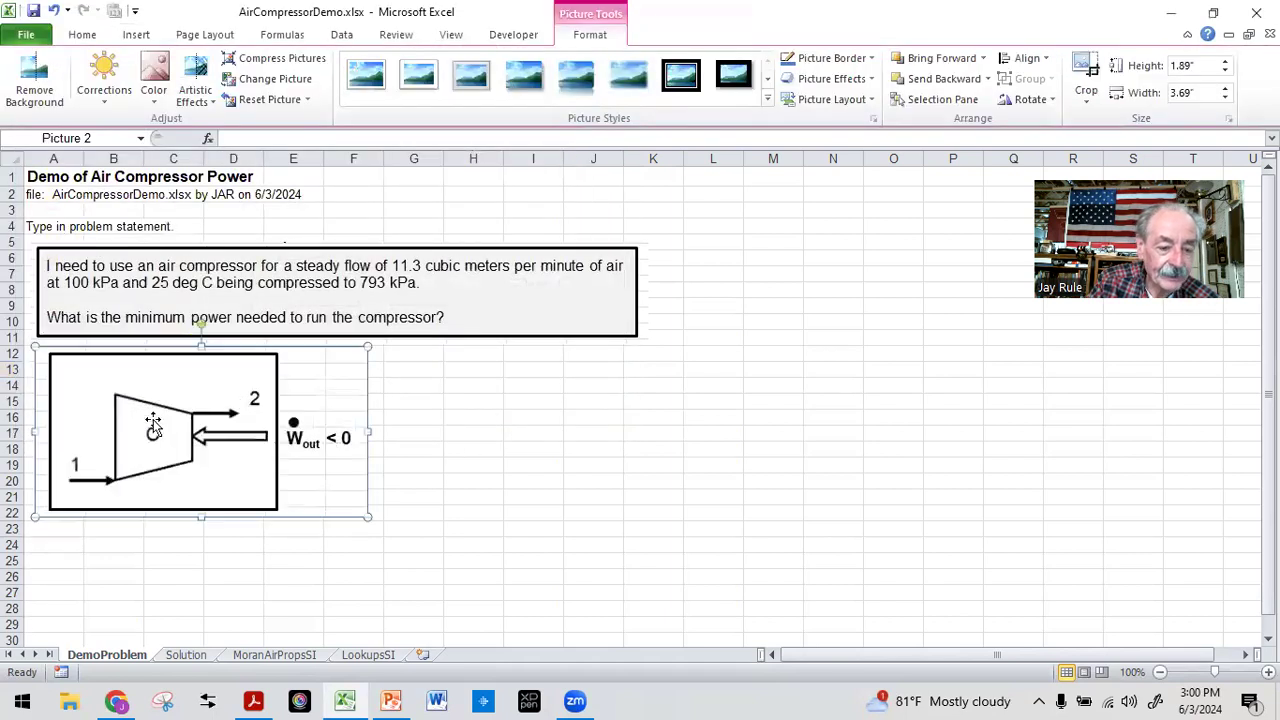
- Insert the picture AirDemo03TsDiagram.JPG and position it directly beneath the compressor sketch, starting near row 23
click(108, 567)
scroll(106, 565, down, 2)
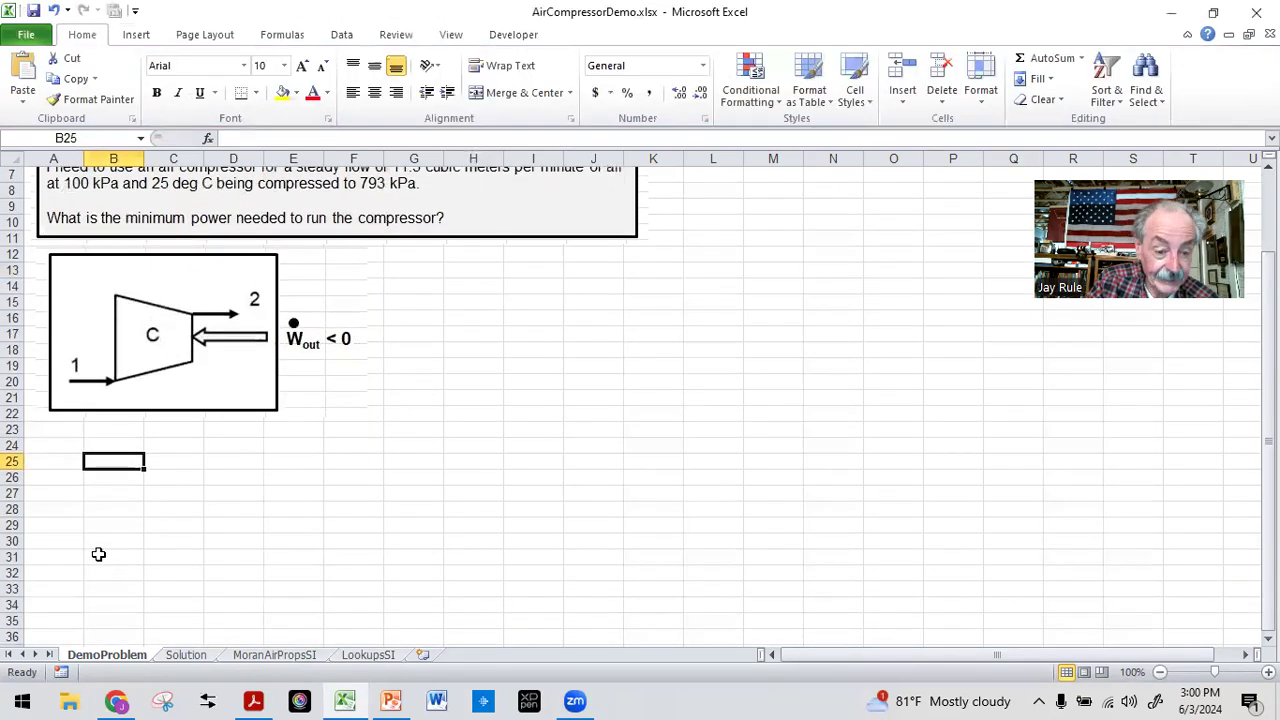
click(56, 443)
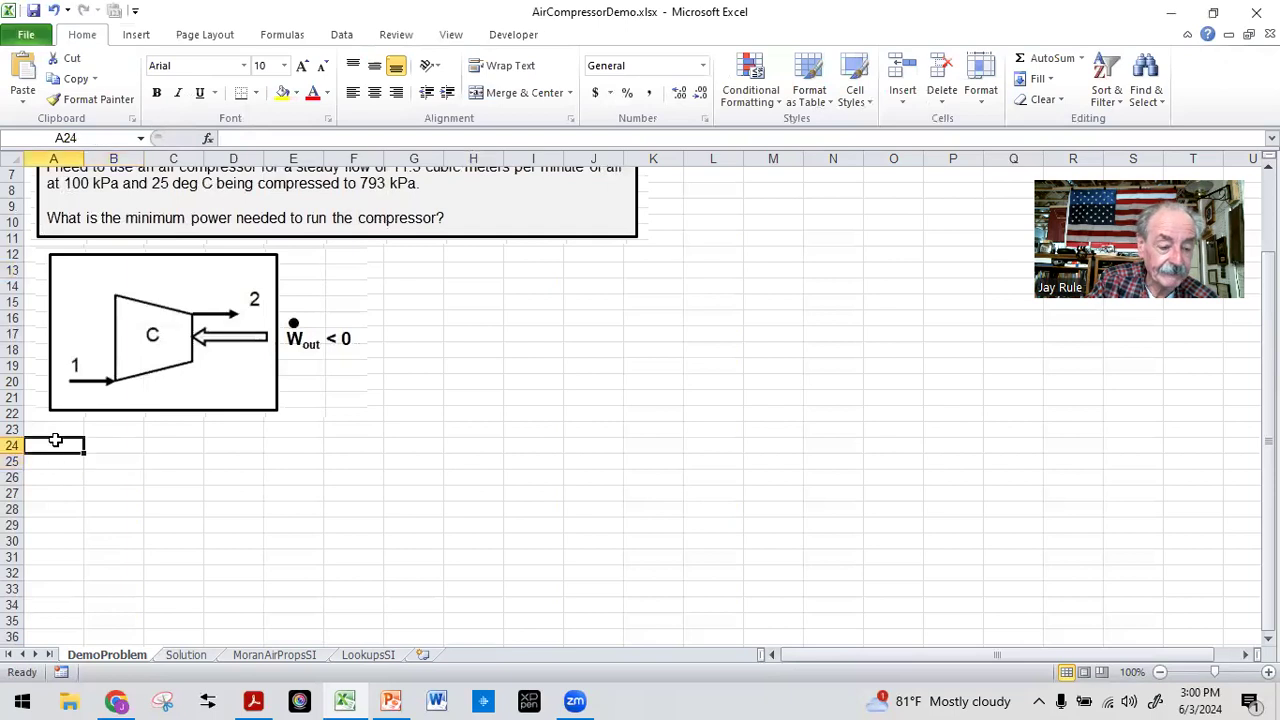
click(137, 35)
click(121, 64)
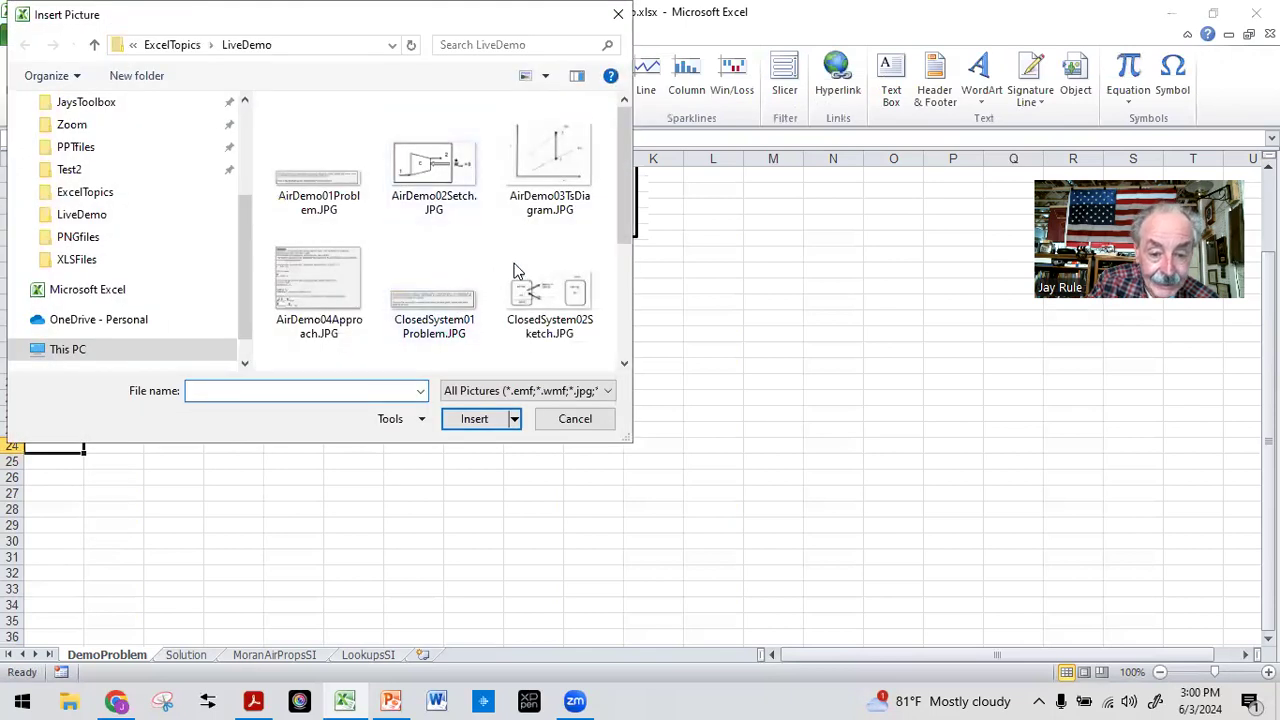
click(549, 165)
click(474, 419)
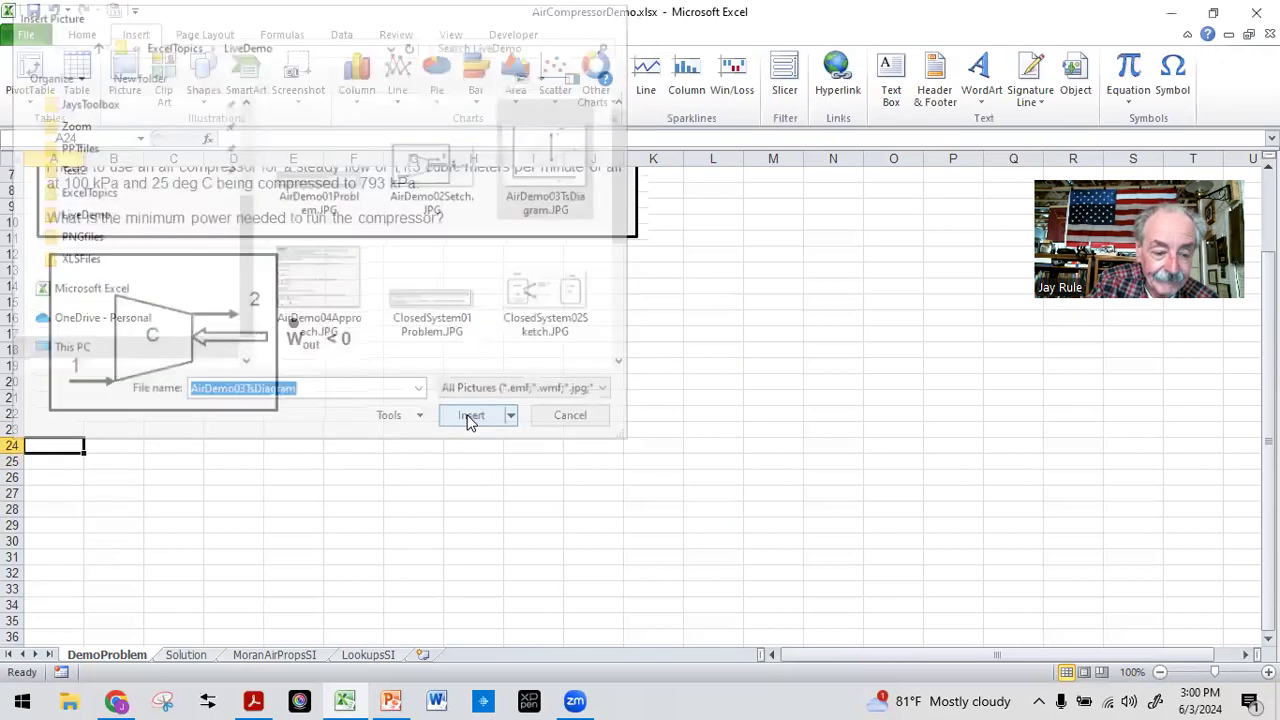
drag(85, 463, 108, 472)
scroll(108, 472, down, 3)
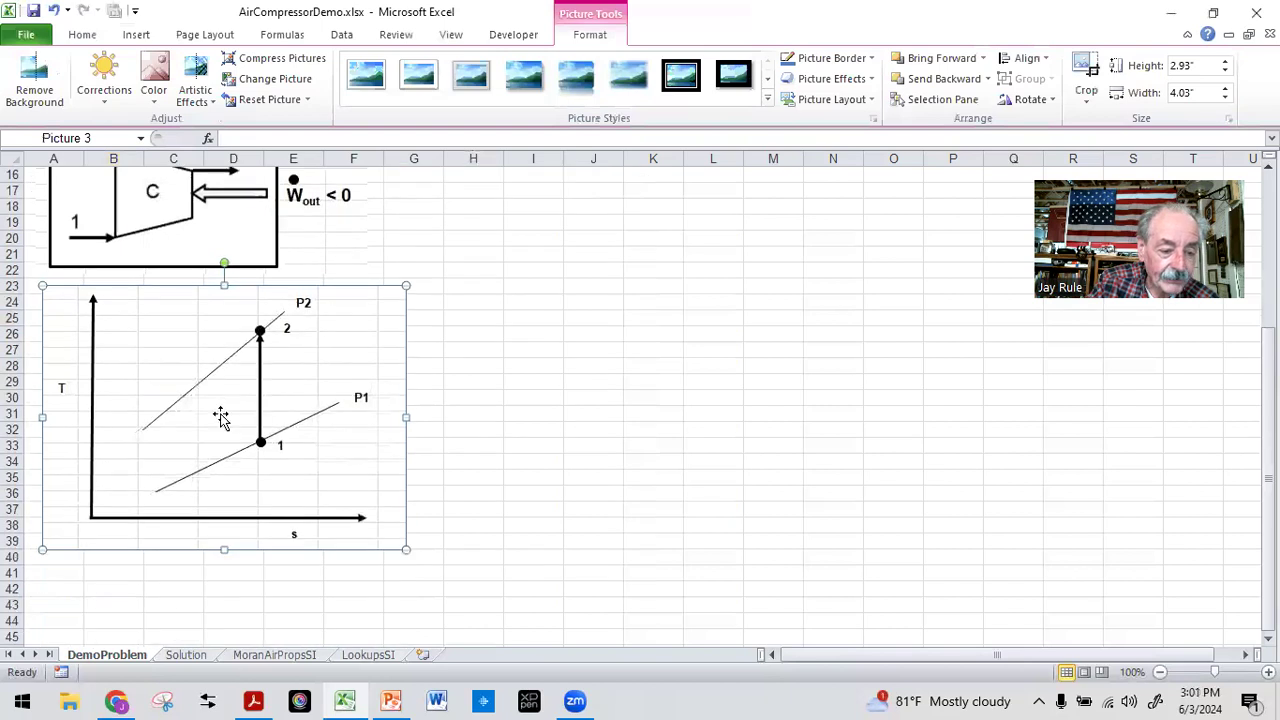
- Give the T-s diagram picture a solid black outline with a width of 1.5 pt
right_click(370, 330)
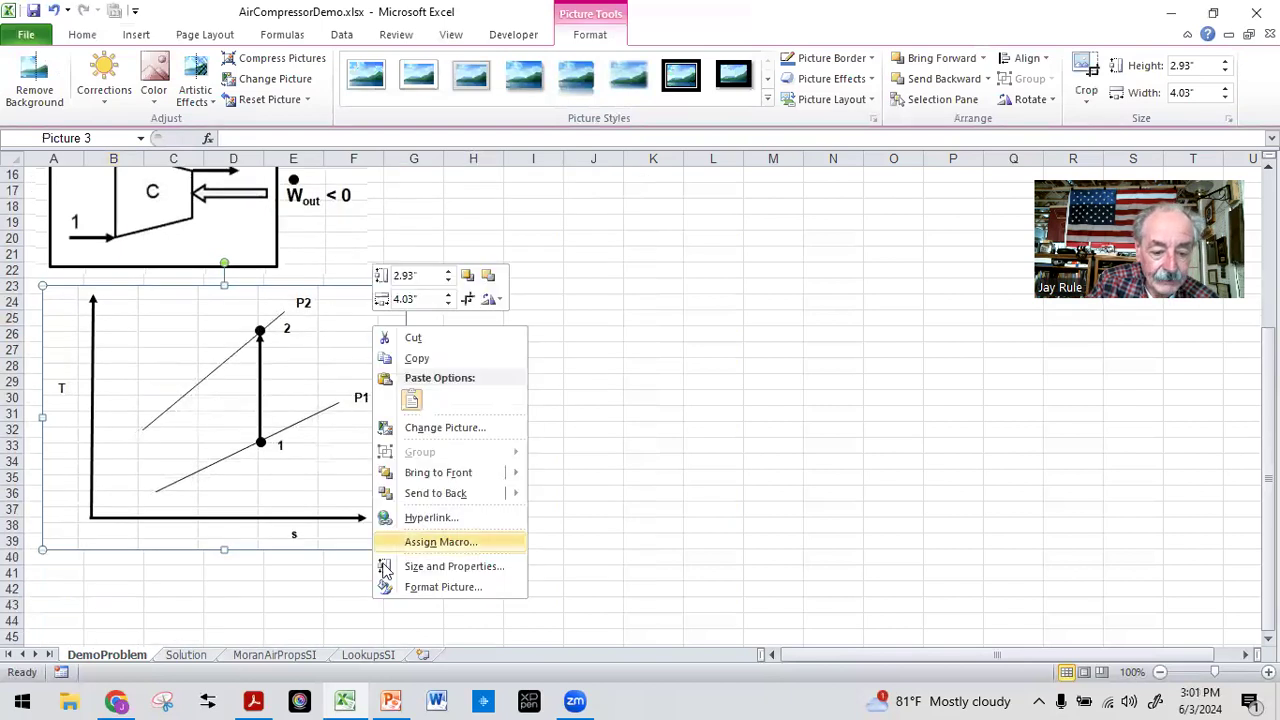
click(405, 592)
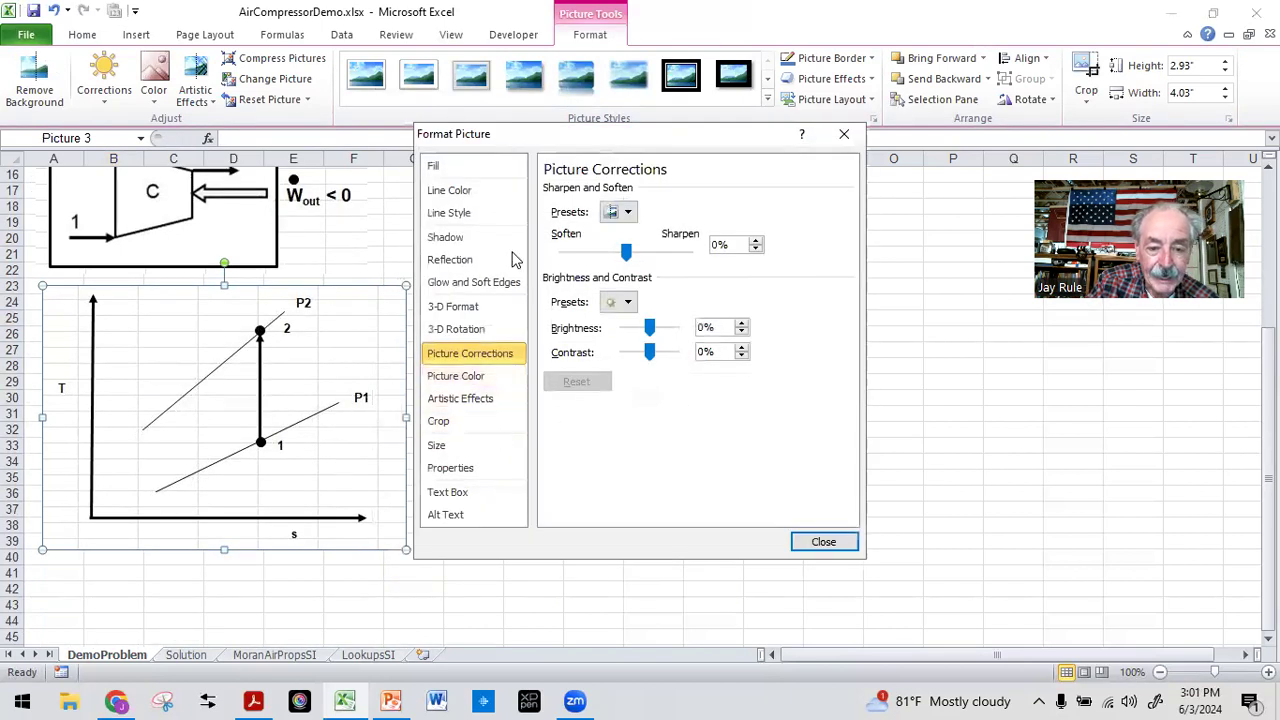
click(444, 193)
click(548, 209)
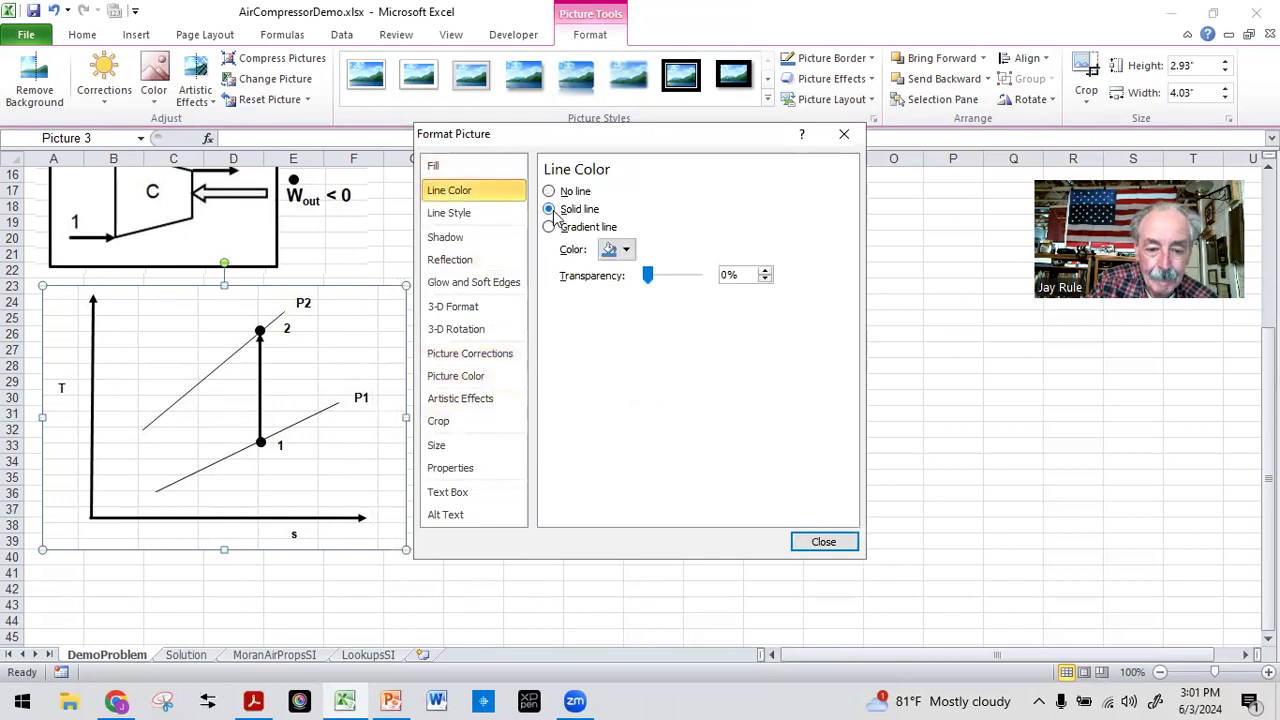
click(617, 255)
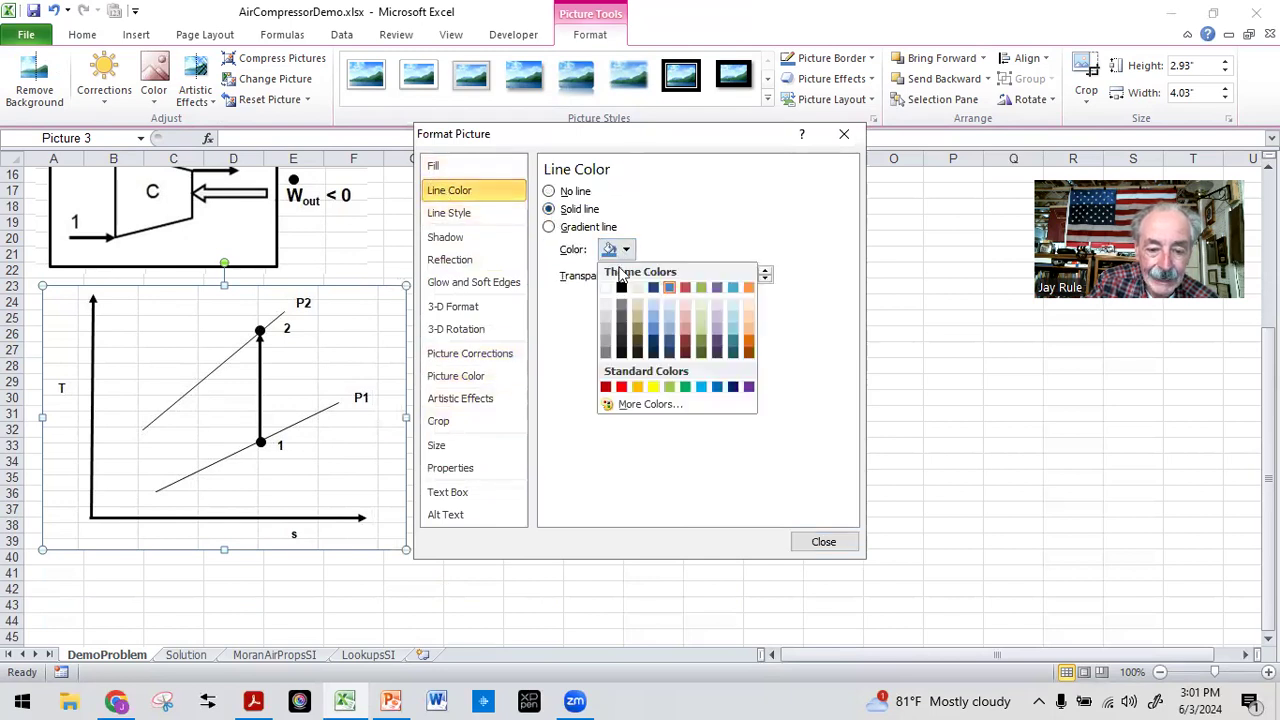
click(448, 215)
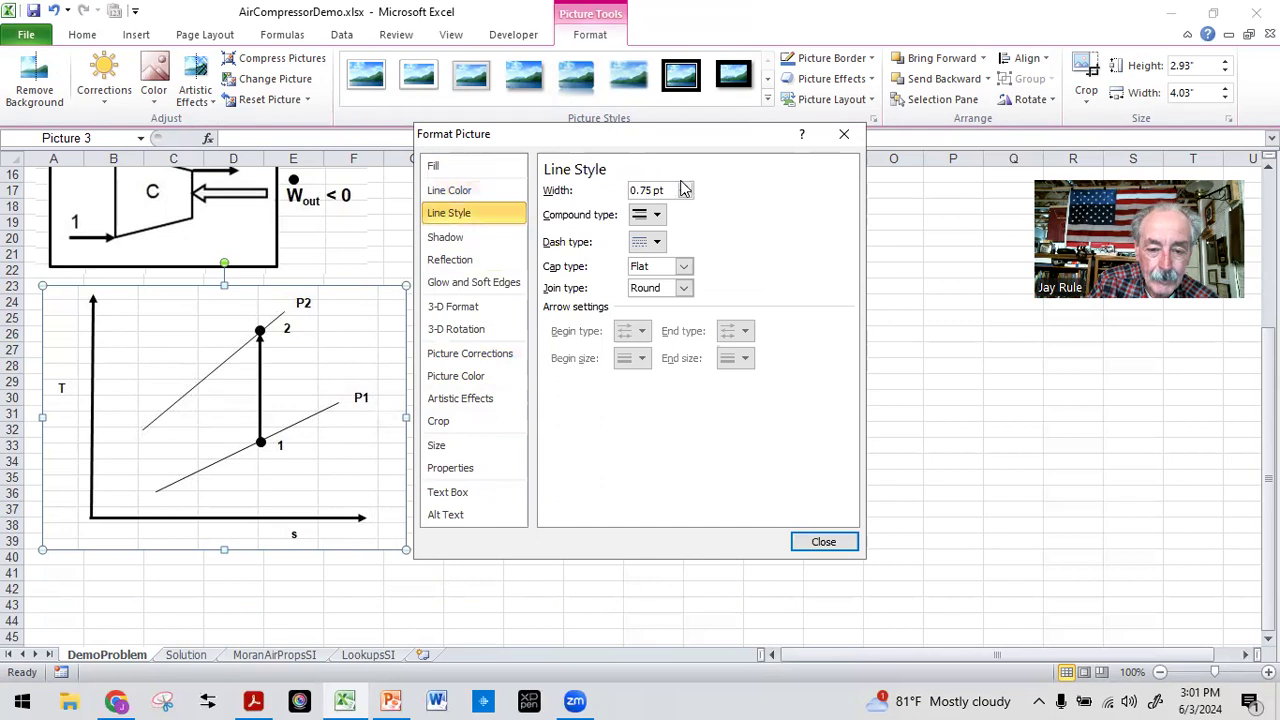
click(684, 187)
click(684, 187)
click(684, 187)
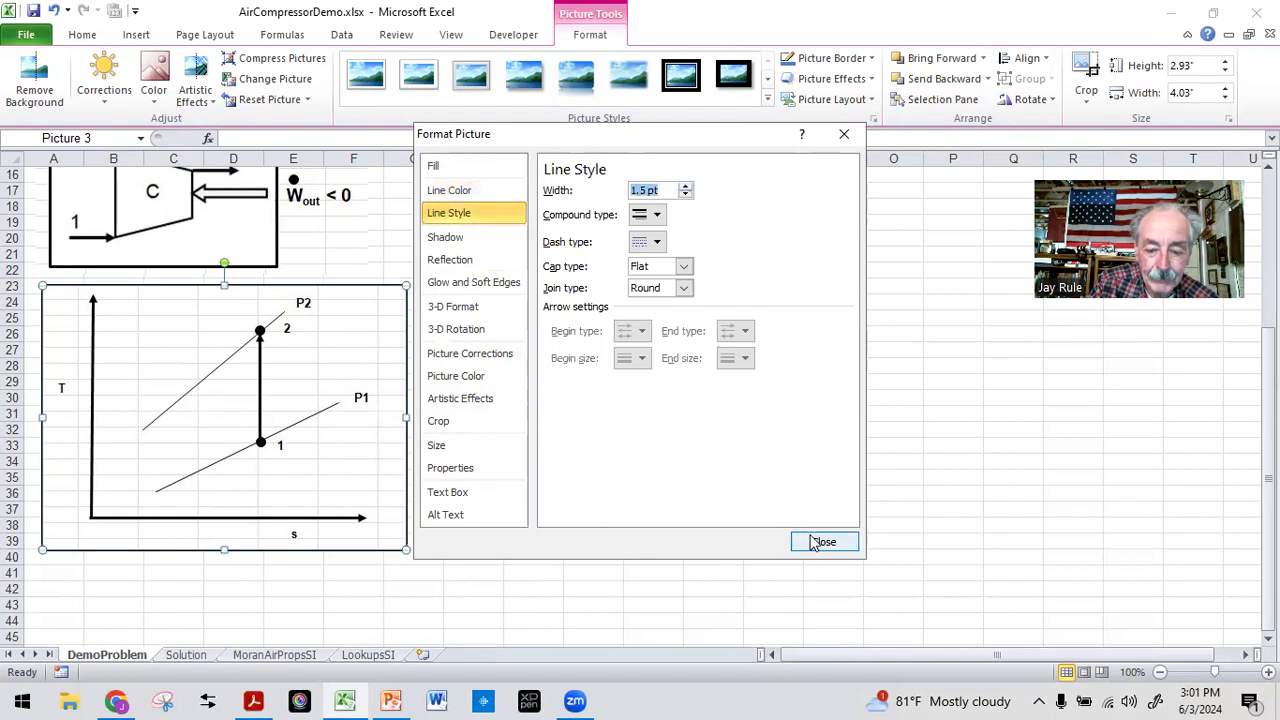
click(815, 541)
- Move the outlined T-s diagram slightly up so it sits just under the compressor sketch, then deselect it
click(250, 632)
mouse_move(94, 320)
mouse_down()
mouse_move(110, 313)
mouse_move(80, 302)
mouse_up()
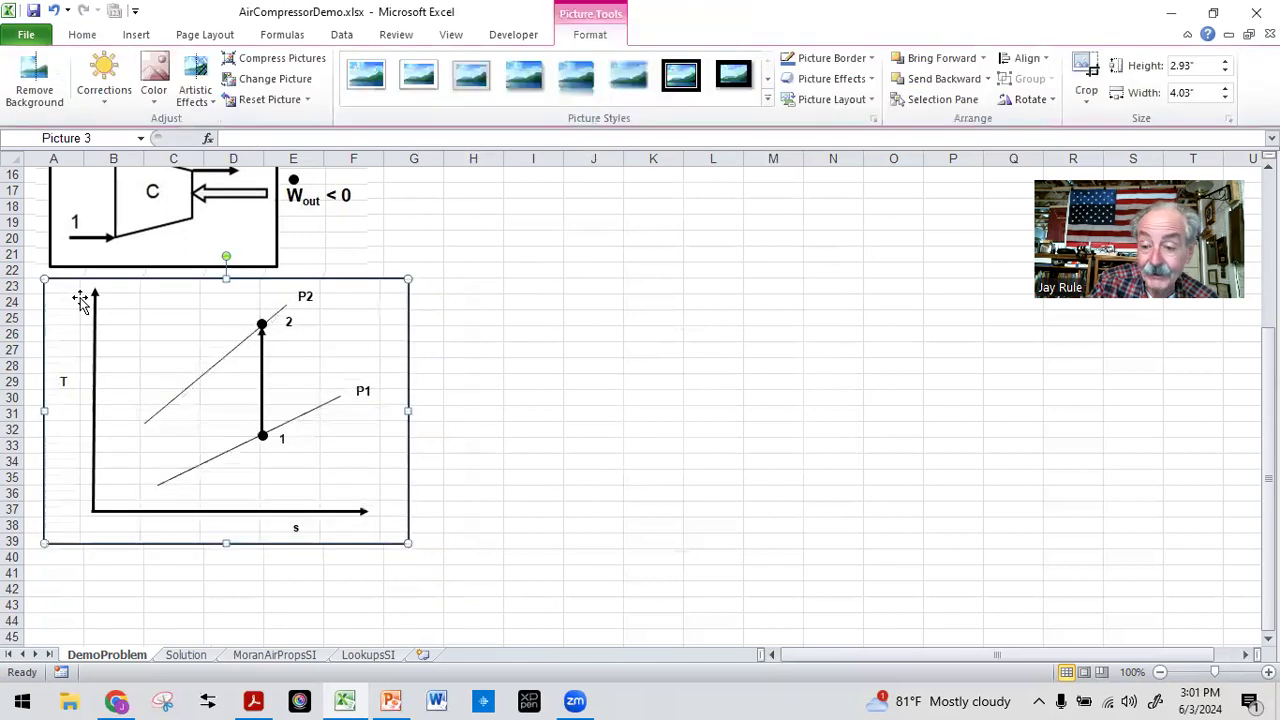
click(86, 592)
- Insert the picture AirDemo04Approach.JPG from the LiveDemo folder and position it directly beneath the T-s diagram
click(58, 572)
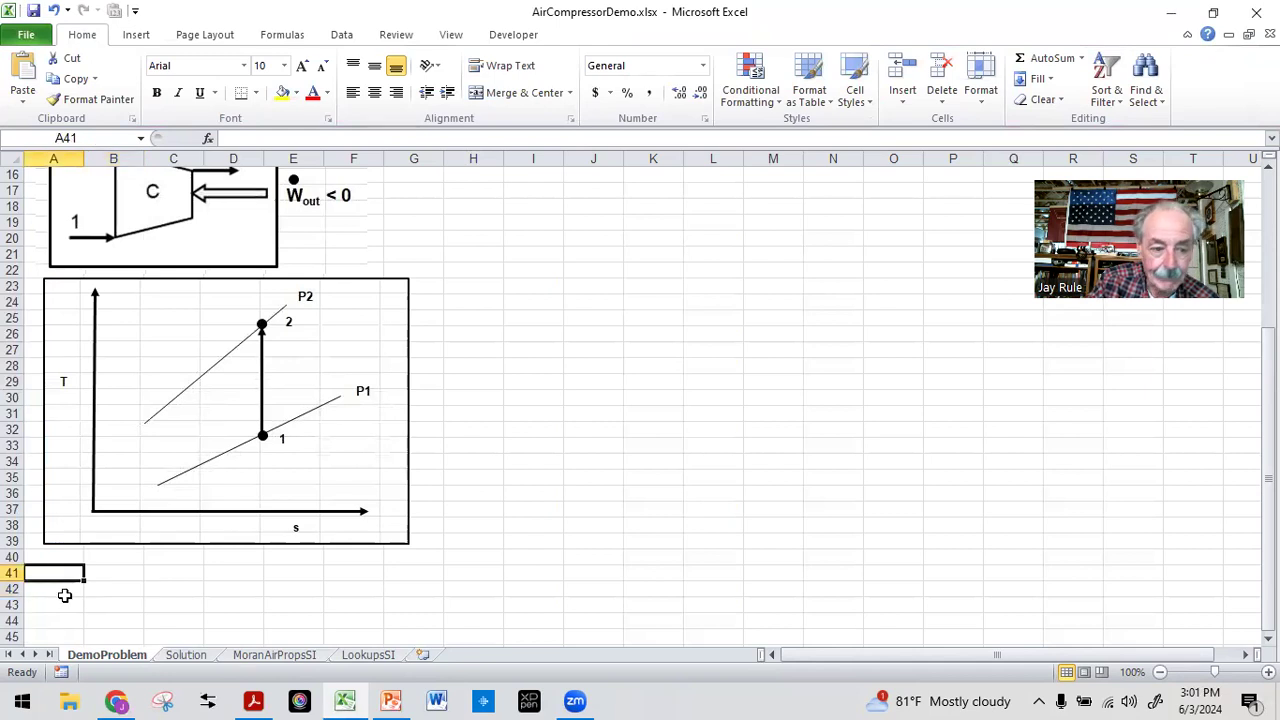
scroll(180, 374, up, 2)
scroll(214, 449, down, 3)
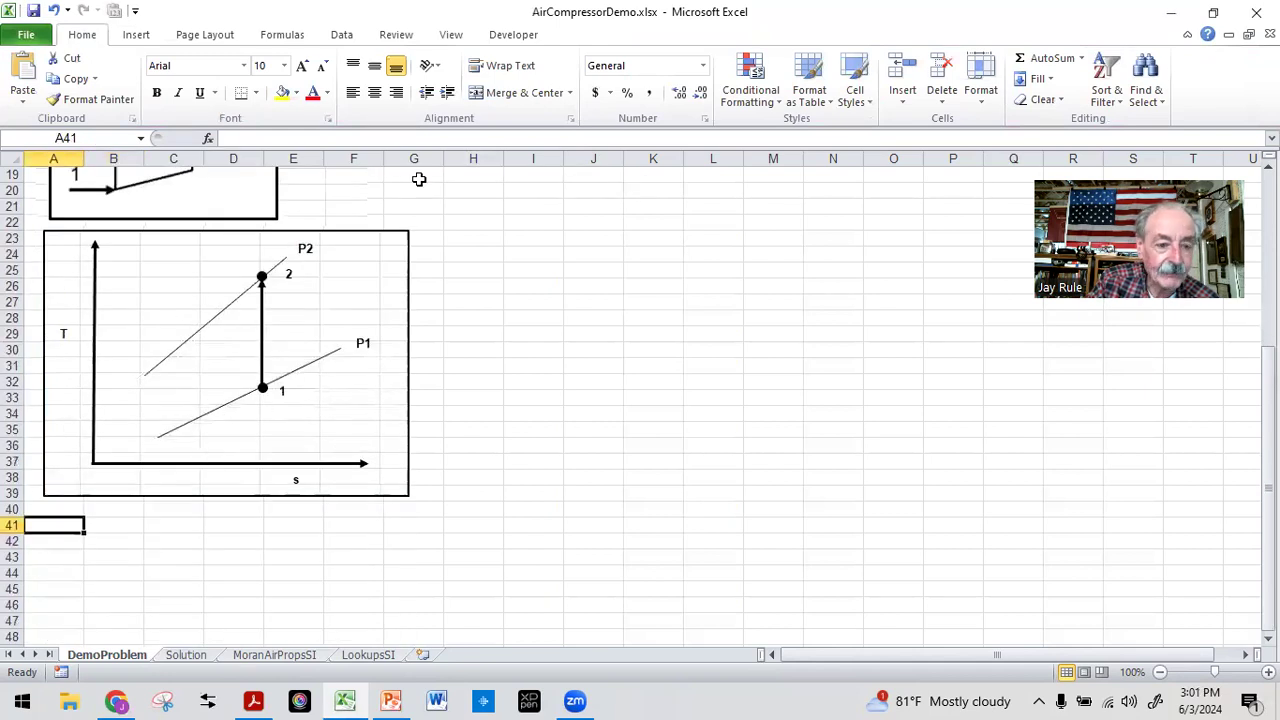
click(142, 36)
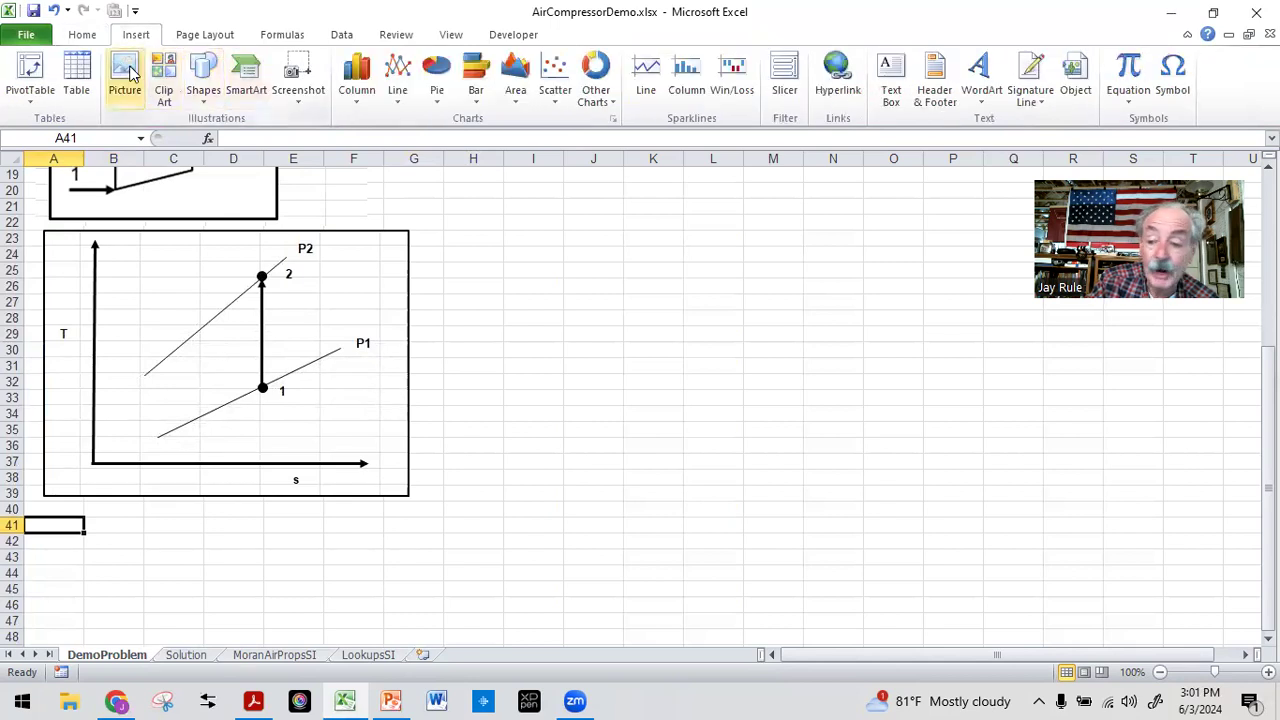
click(128, 72)
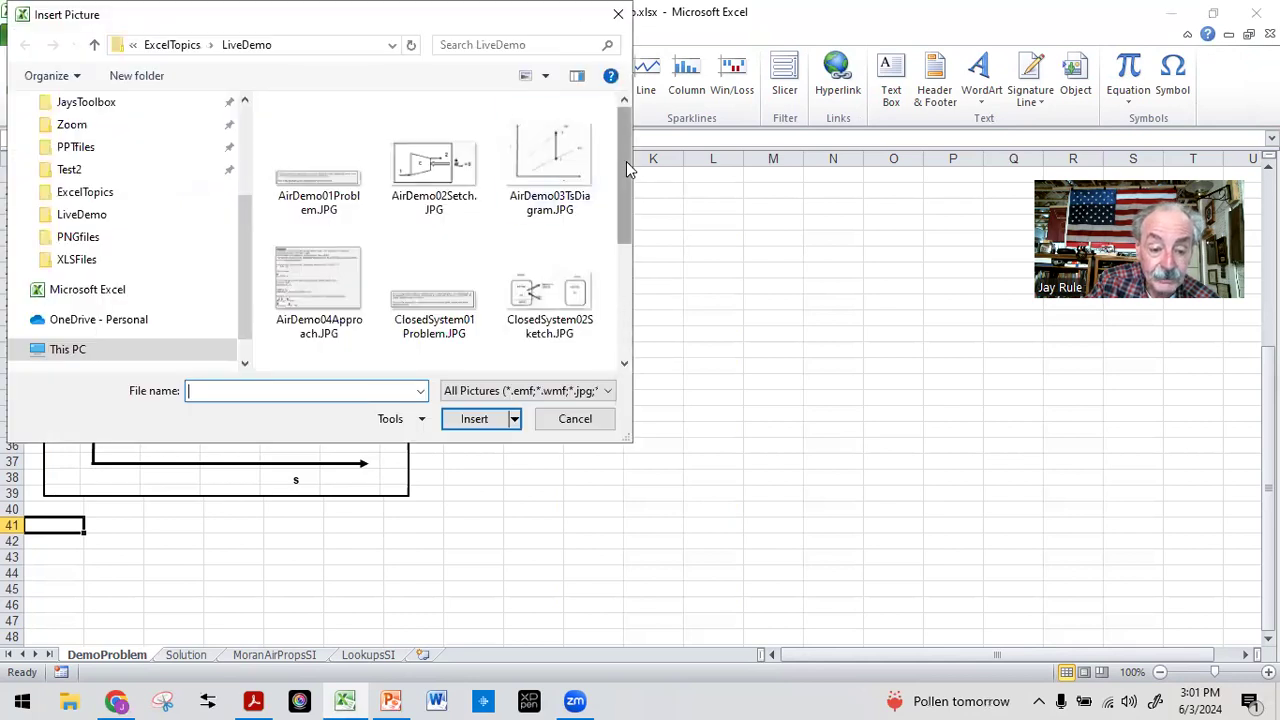
scroll(626, 161, down, 1)
click(318, 262)
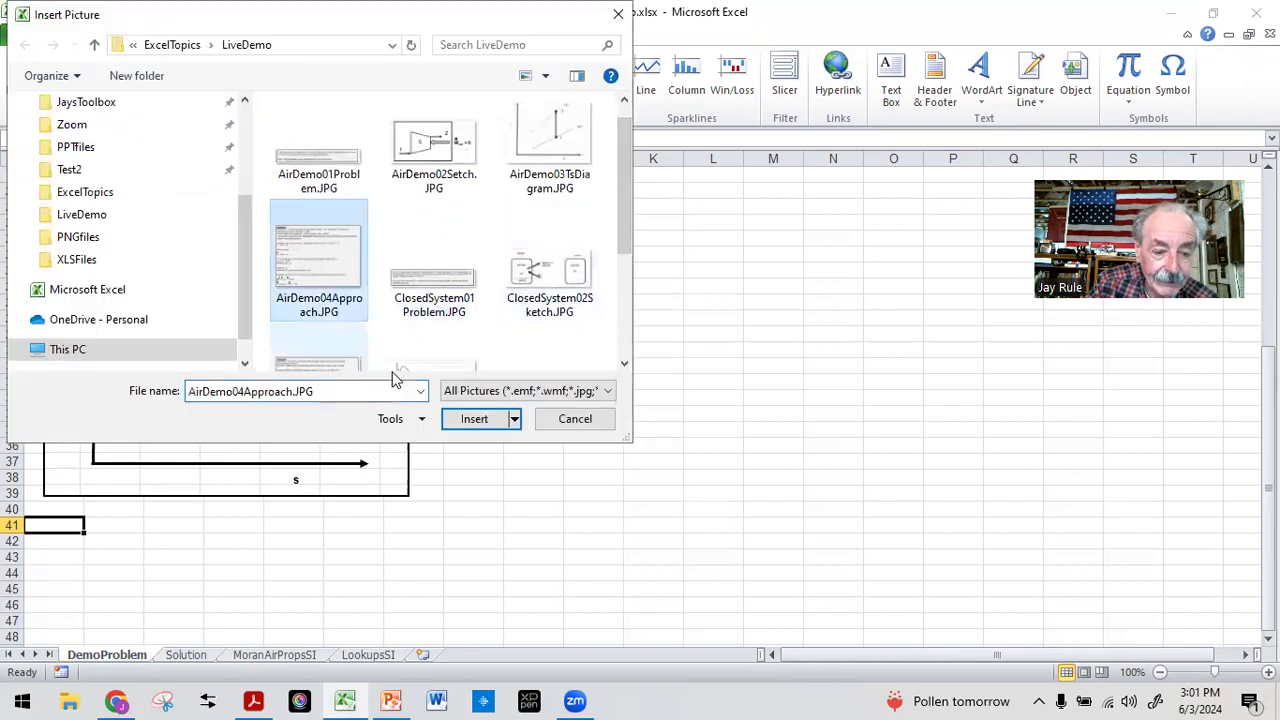
click(493, 420)
scroll(483, 429, down, 4)
drag(92, 430, 101, 412)
scroll(160, 494, down, 4)
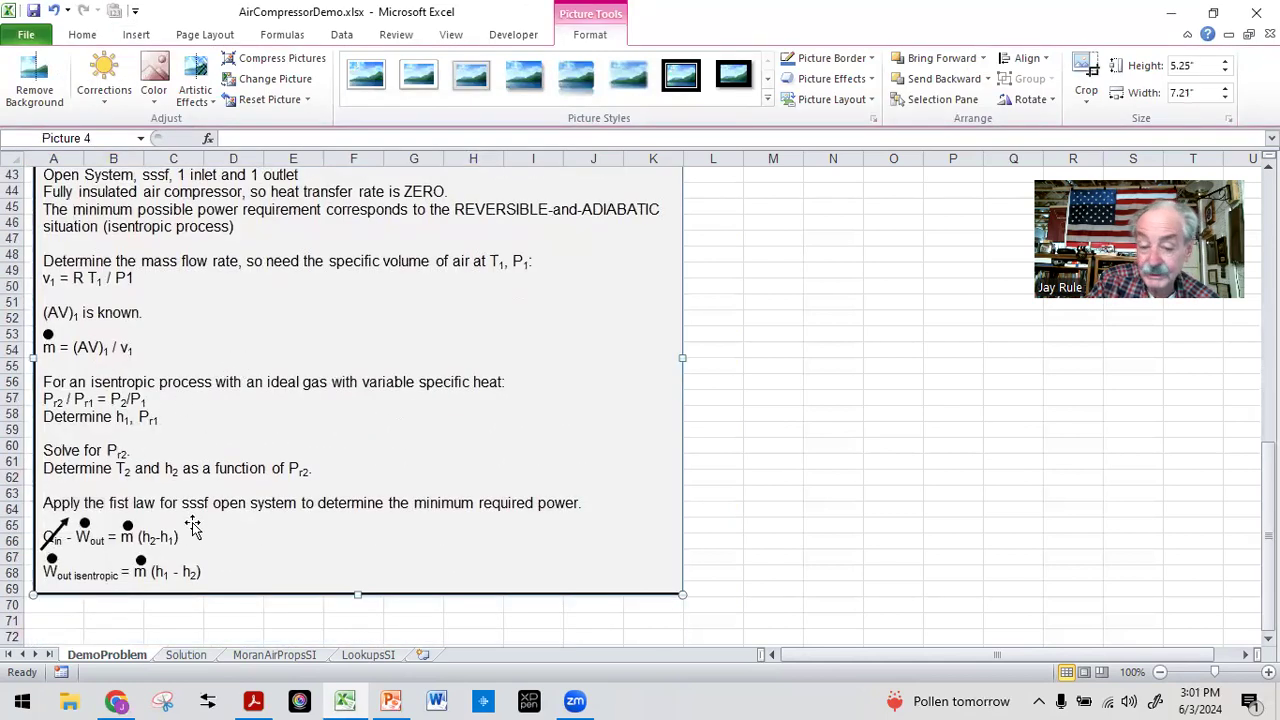
- Review the DemoProblem sheet from the title and problem statement down through the sketch, T-s diagram and approach pictures
click(97, 612)
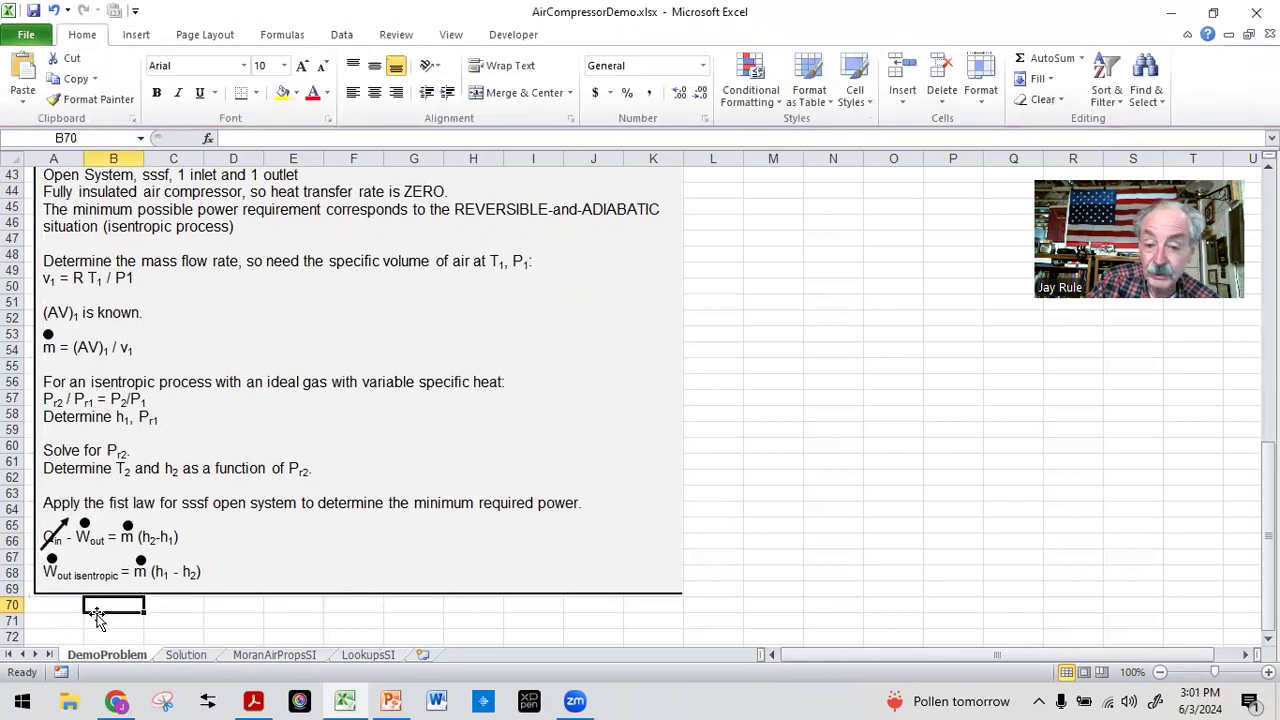
scroll(97, 618, up, 4)
scroll(97, 618, down, 4)
click(61, 621)
scroll(110, 604, up, 14)
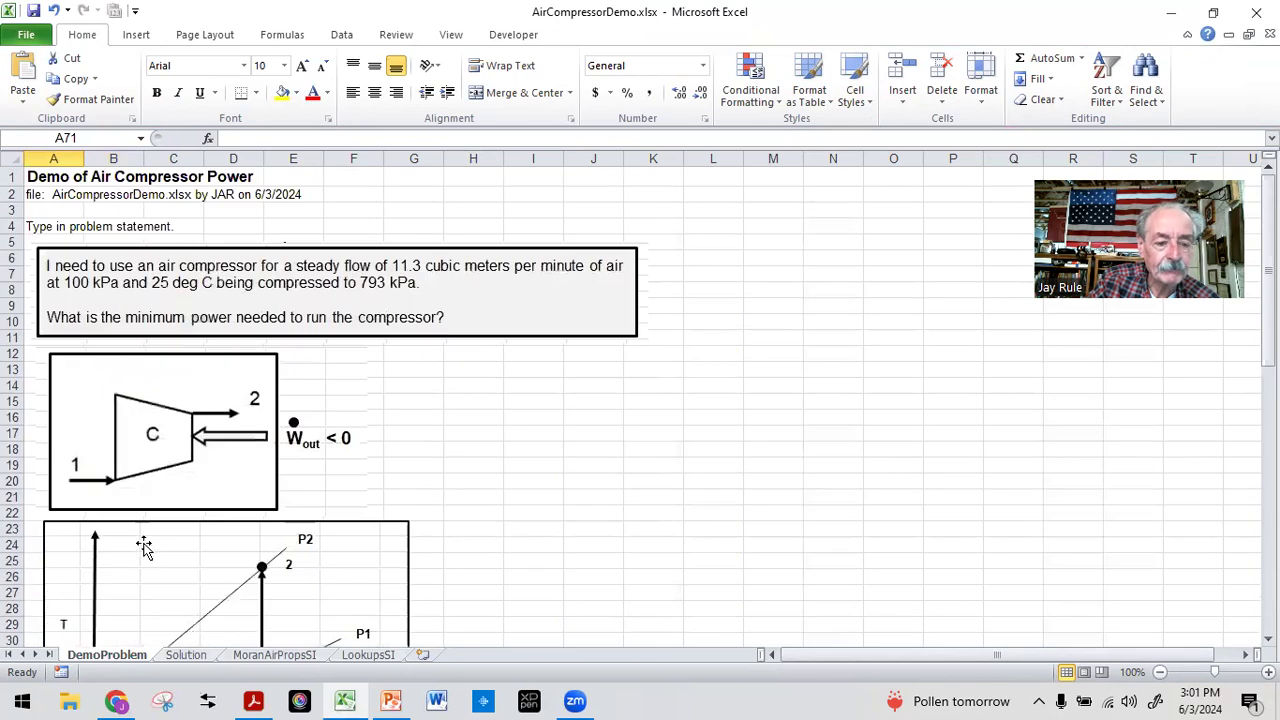
scroll(268, 400, down, 11)
scroll(269, 395, up, 11)
scroll(269, 391, down, 4)
scroll(269, 391, up, 4)
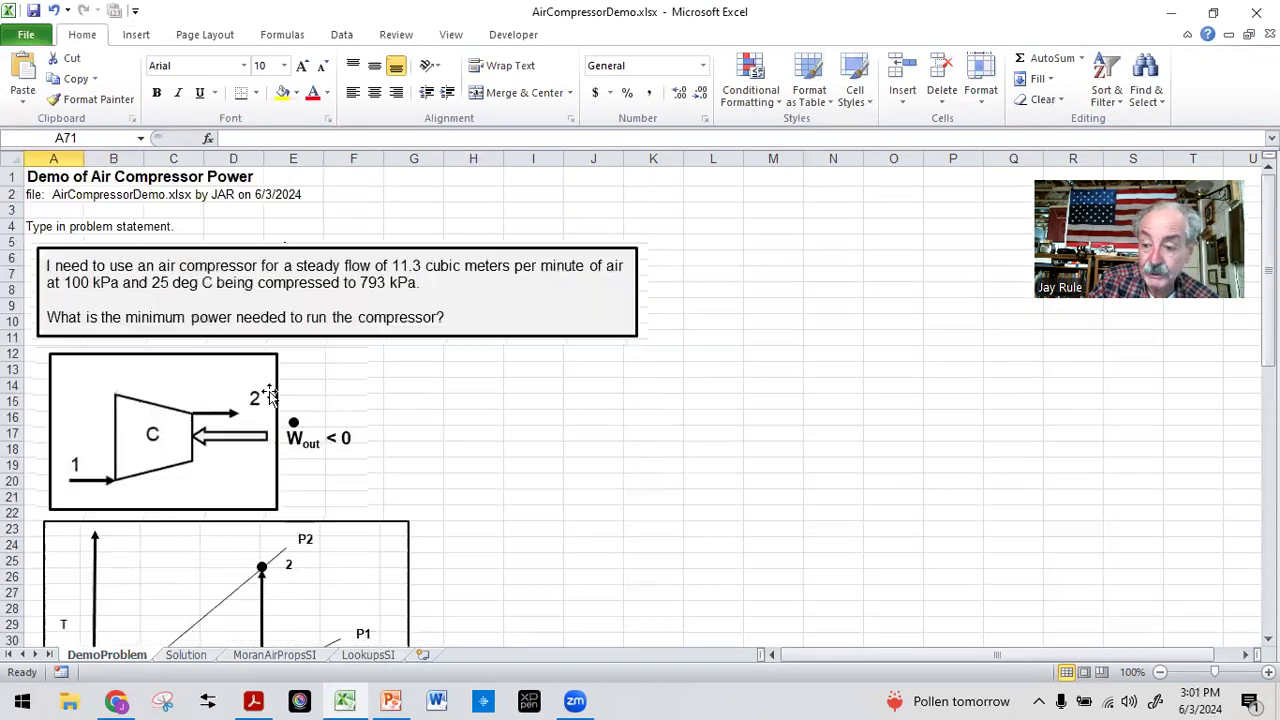
- Copy the problem statement picture from the DemoProblem sheet to the Solution sheet and position it just below row 1
click(186, 652)
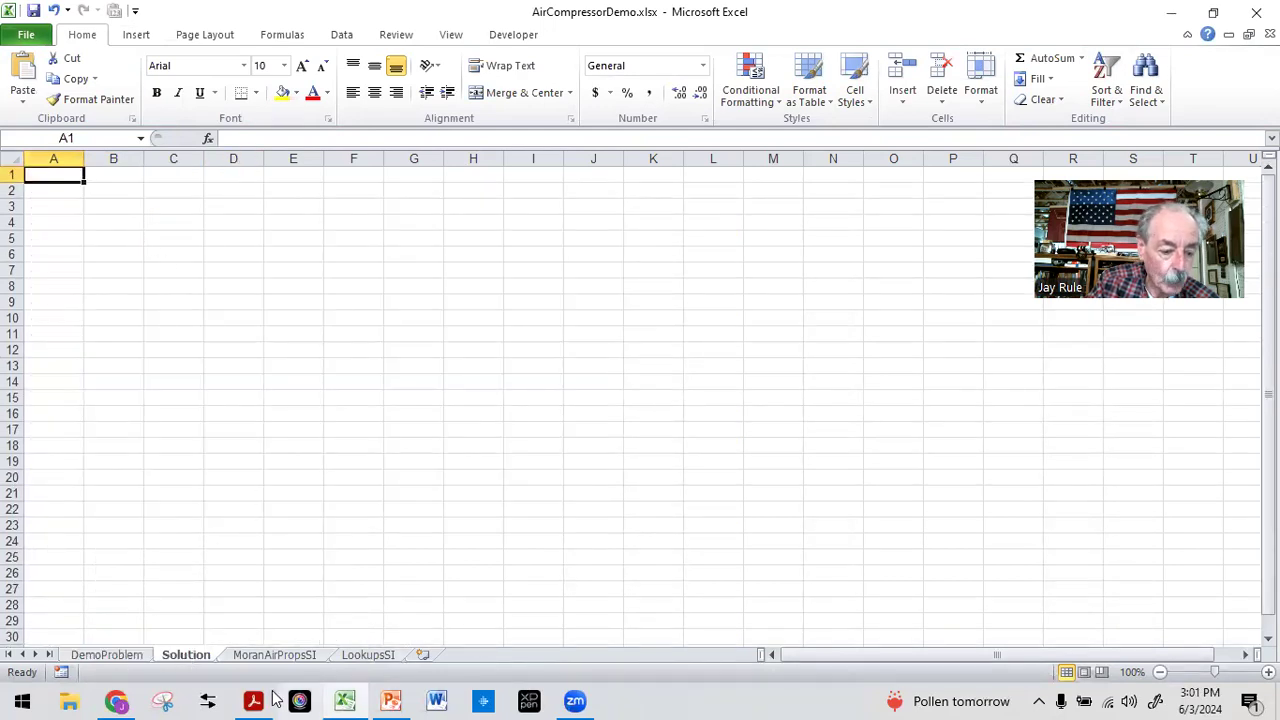
click(88, 656)
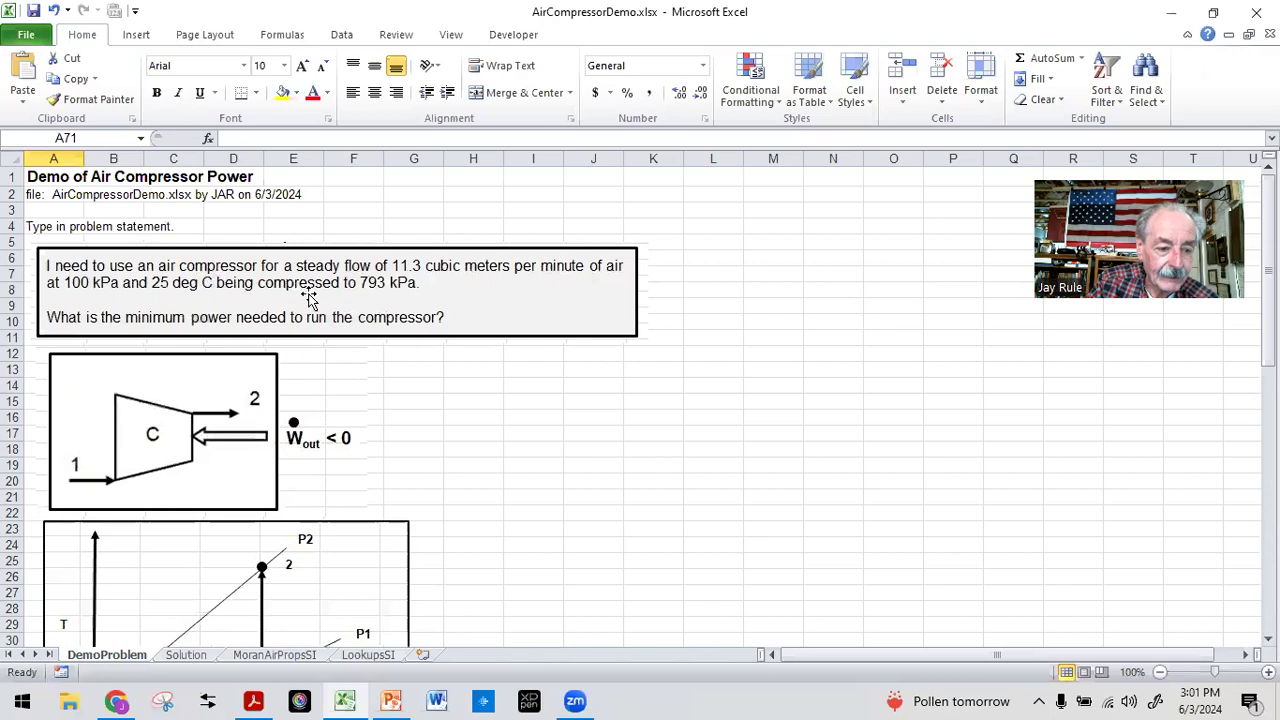
click(290, 246)
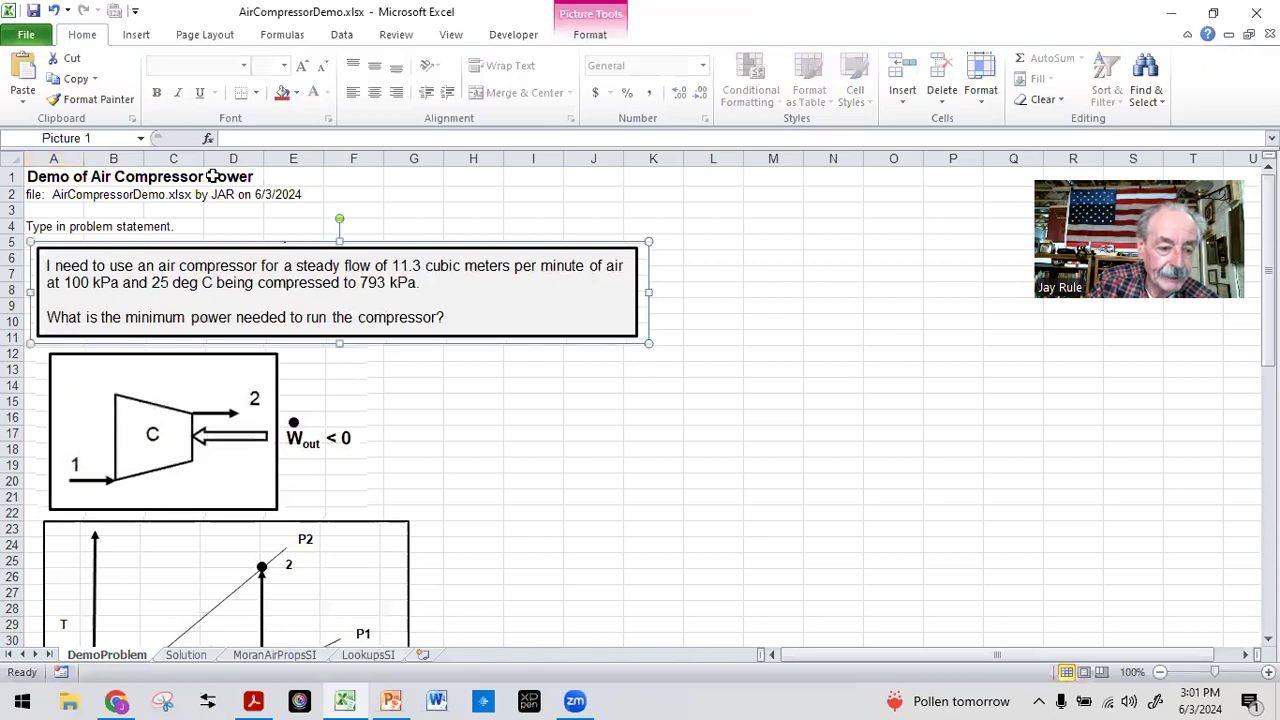
click(62, 85)
click(190, 658)
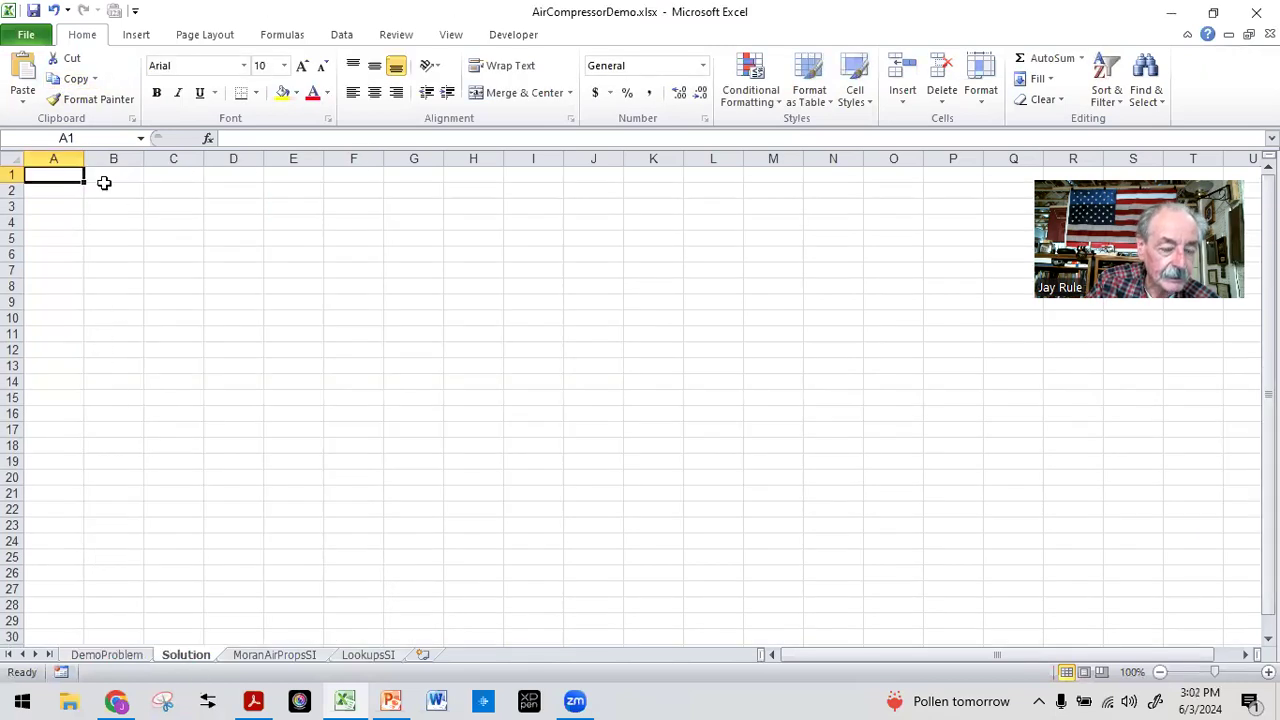
click(21, 80)
drag(108, 190, 117, 212)
- Enter the title "Solution" in cell A1 and format it bold at 12 pt
click(42, 175)
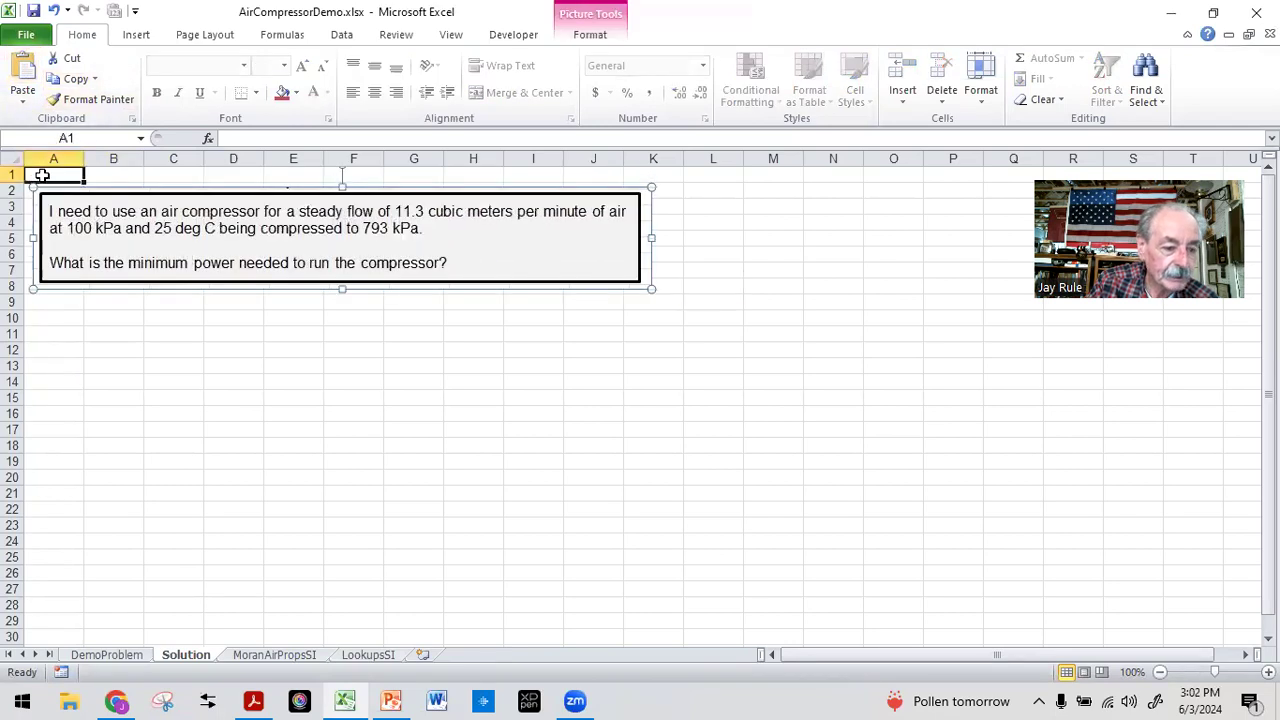
text(Solution)
key(Return)
click(44, 174)
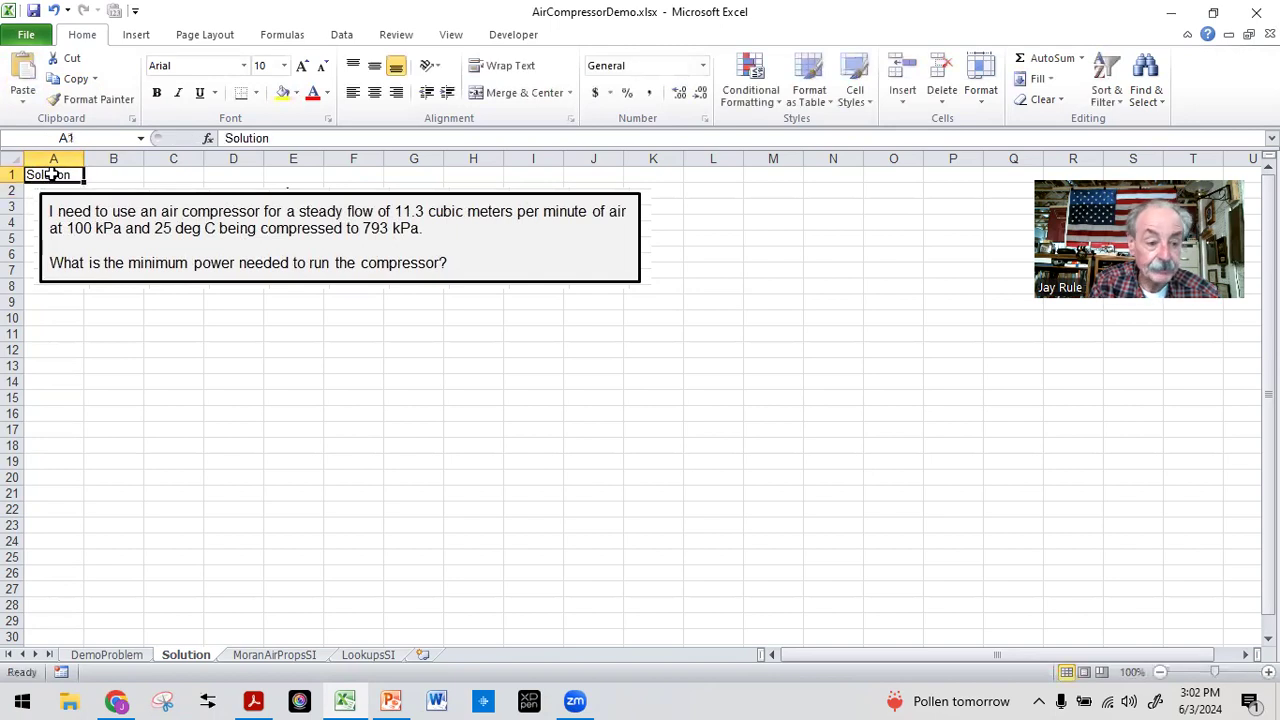
click(157, 92)
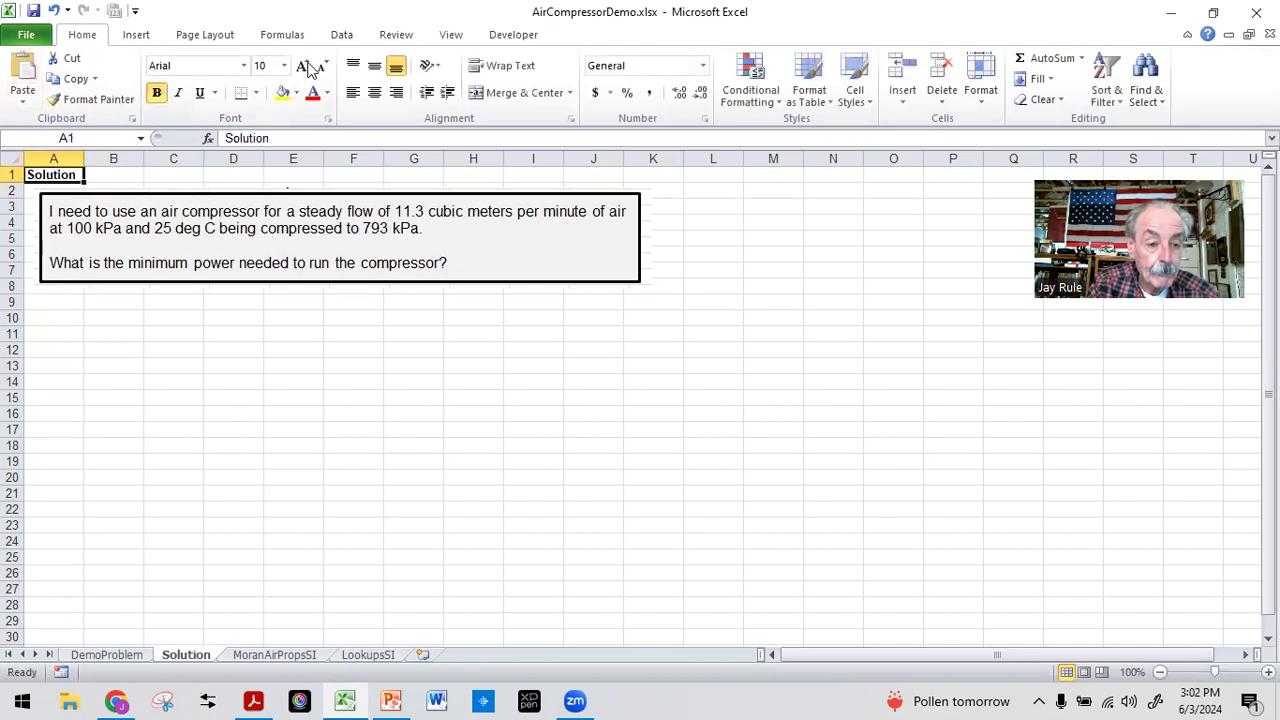
click(305, 64)
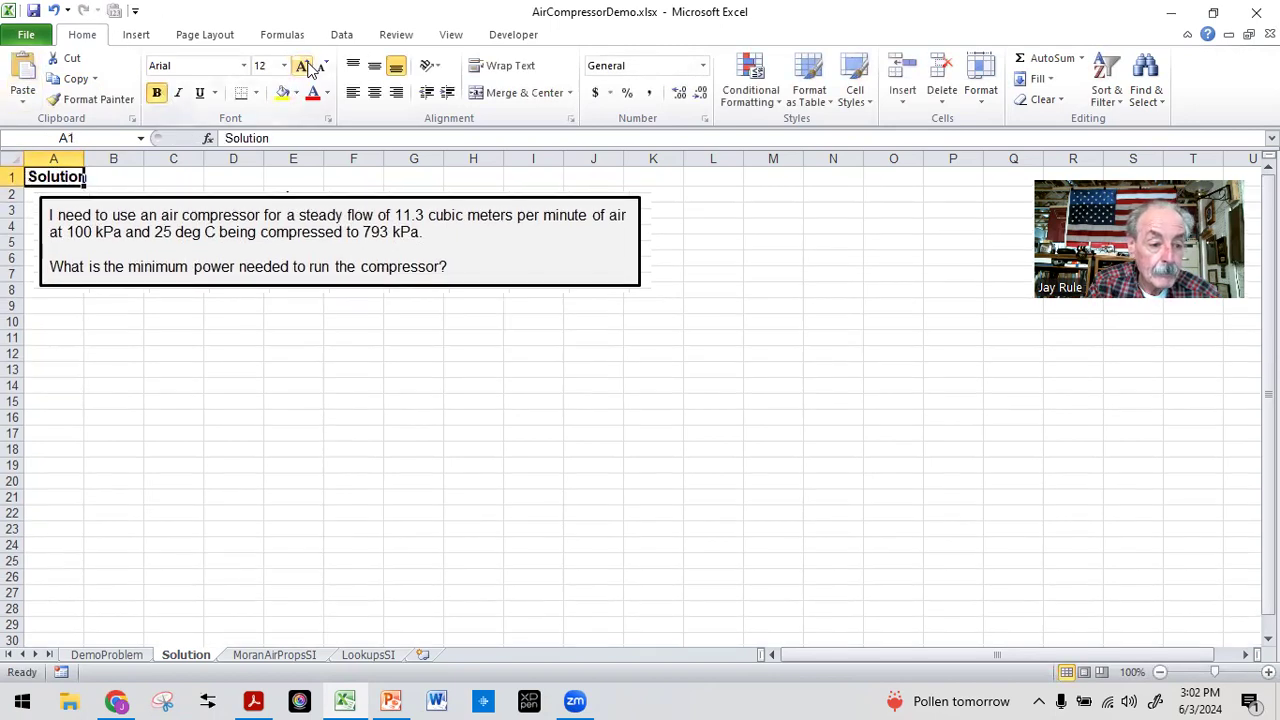
- Enter the heading "Use I.G. eqn of state to find v1" in cell A9 and make it bold
click(44, 303)
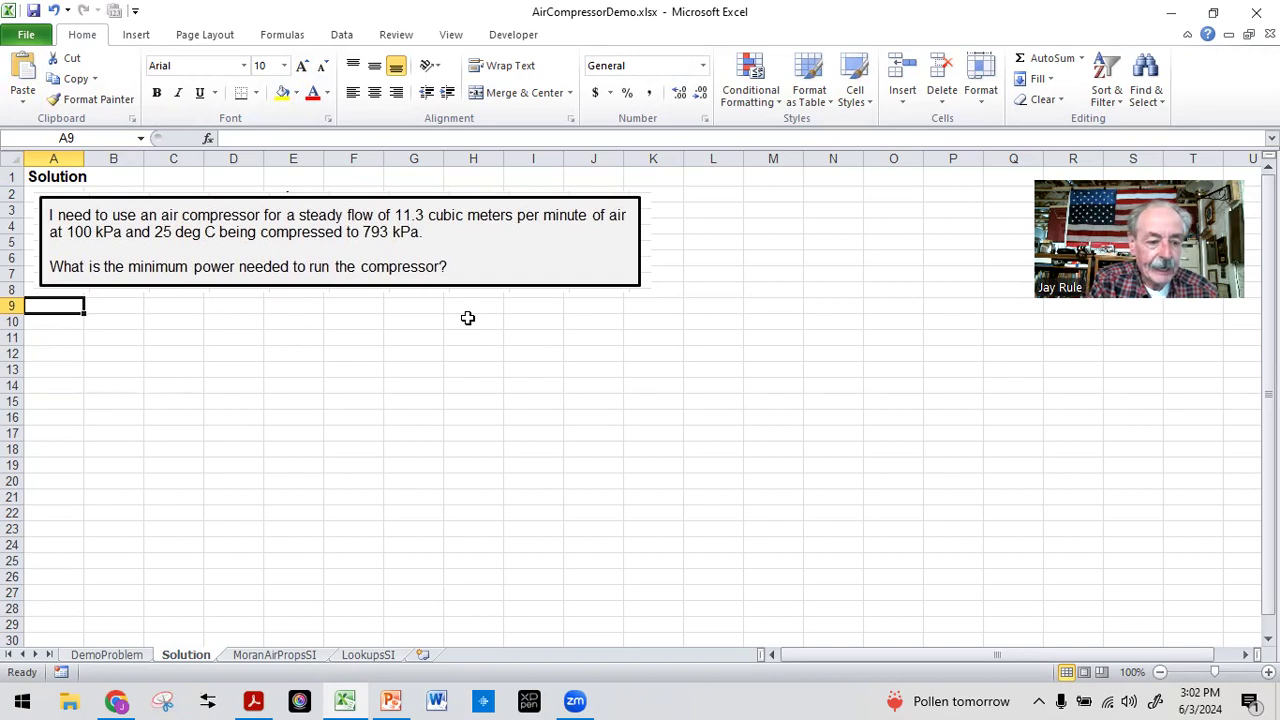
text(Use I.G.)
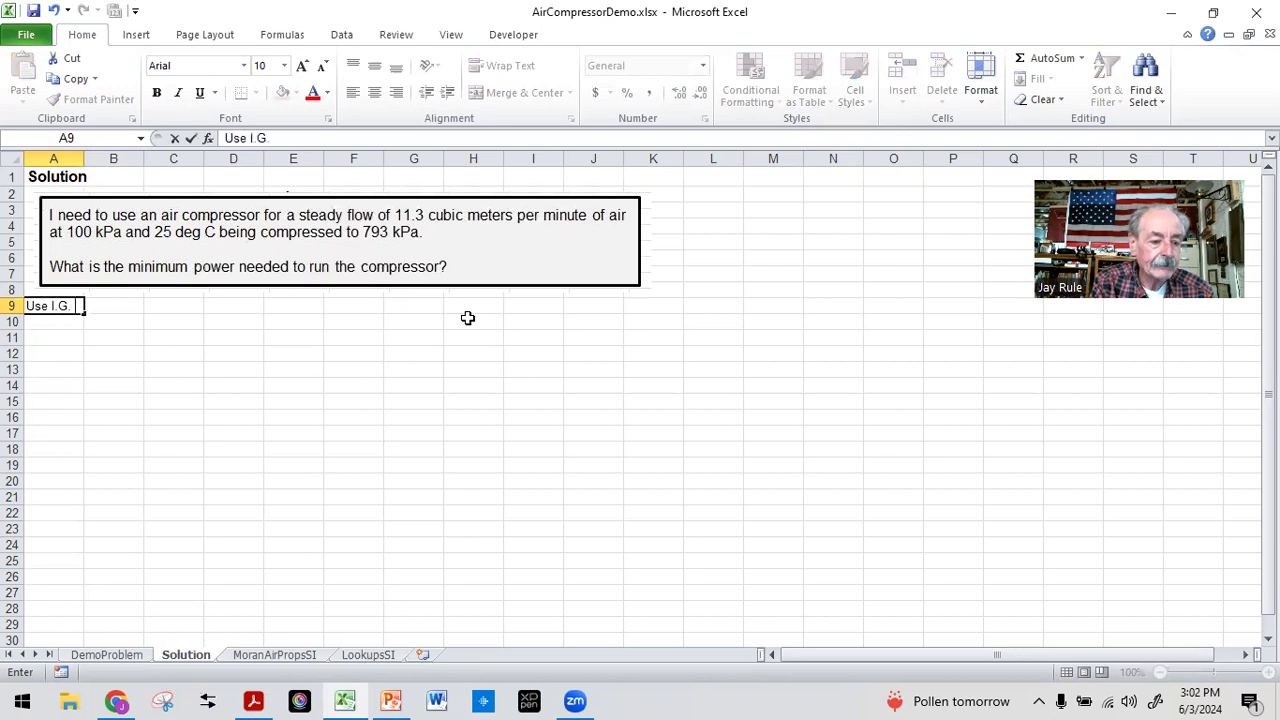
text(eqn of state to find v1)
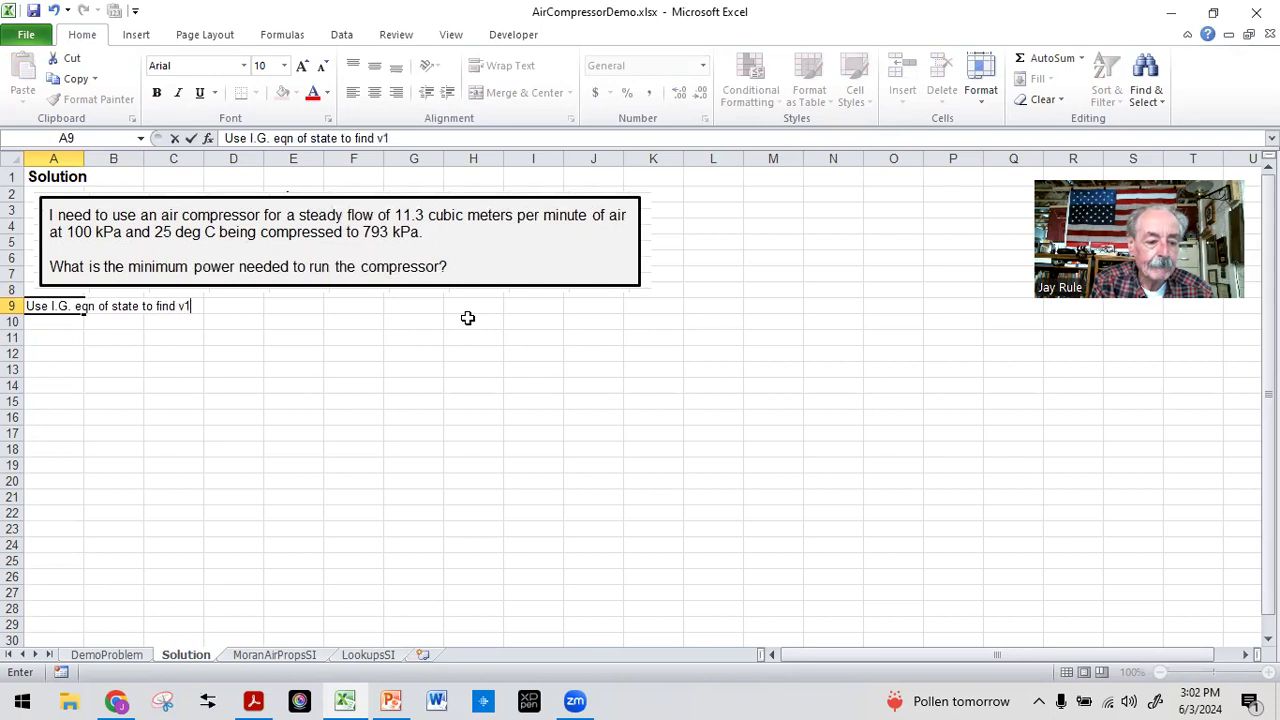
key(Return)
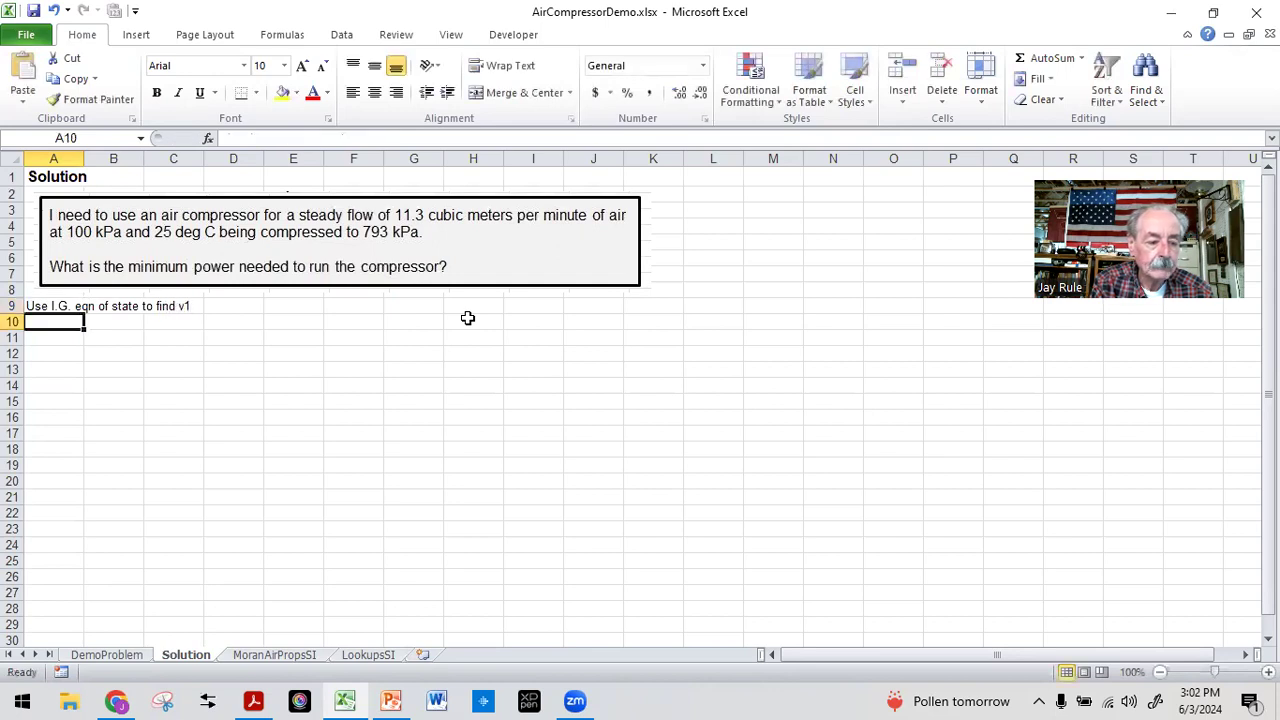
click(30, 306)
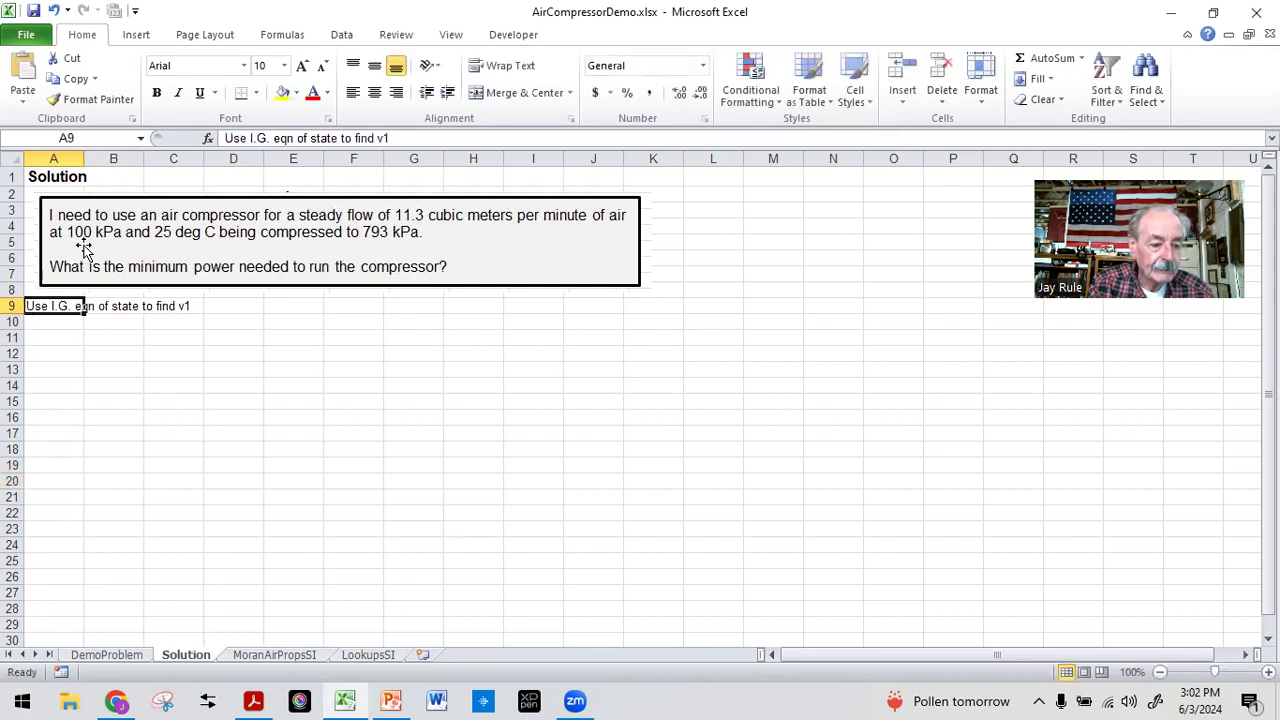
click(156, 92)
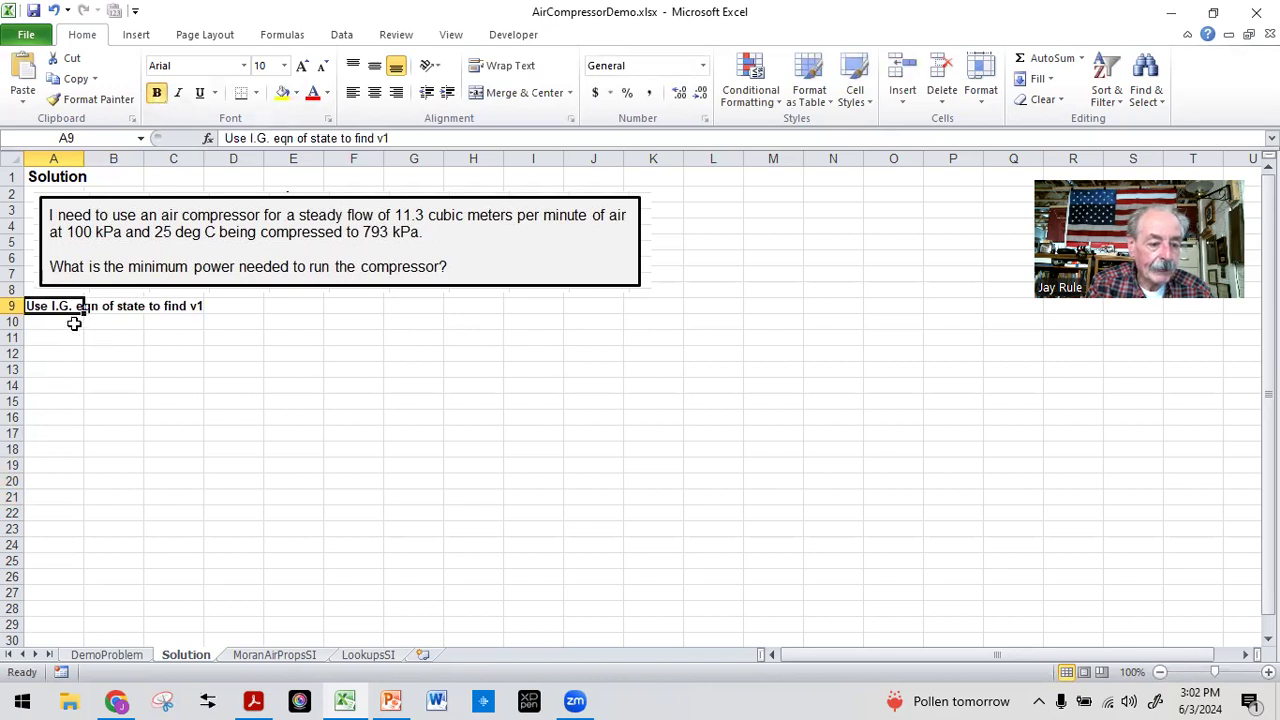
- Enter the value 0.287 in cell A10 under the heading and reselect that cell
click(77, 323)
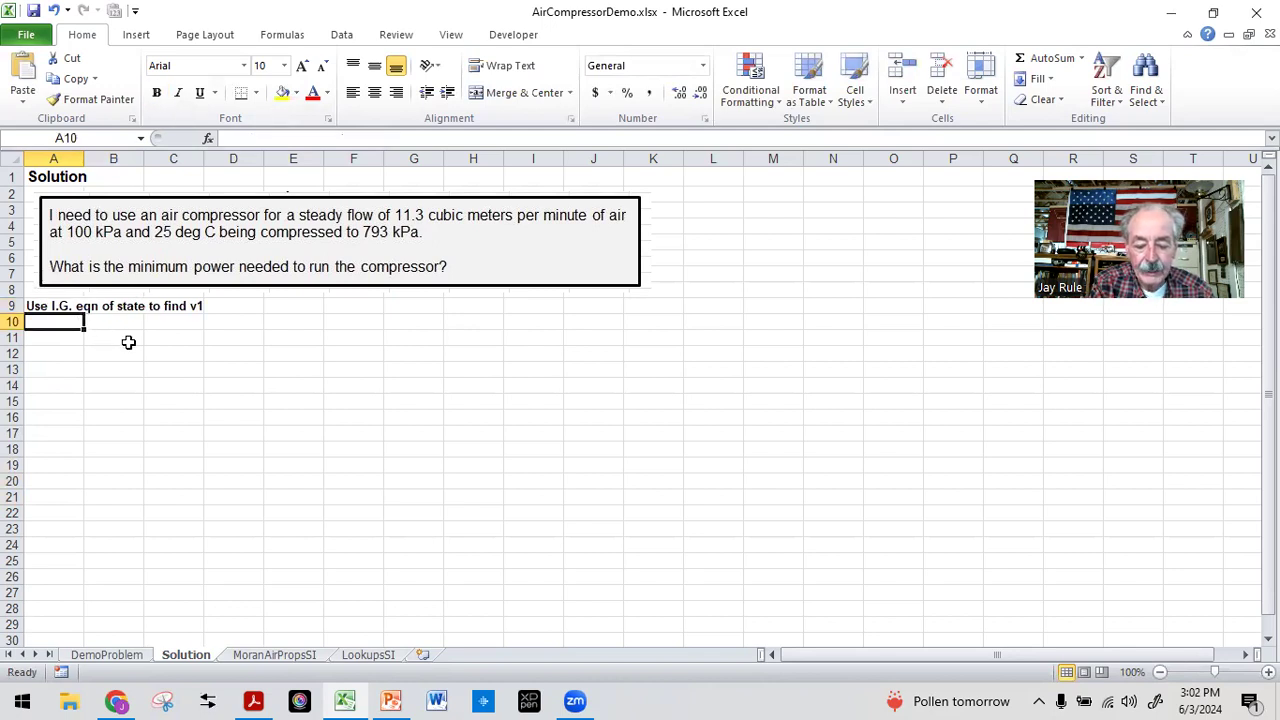
text(-2)
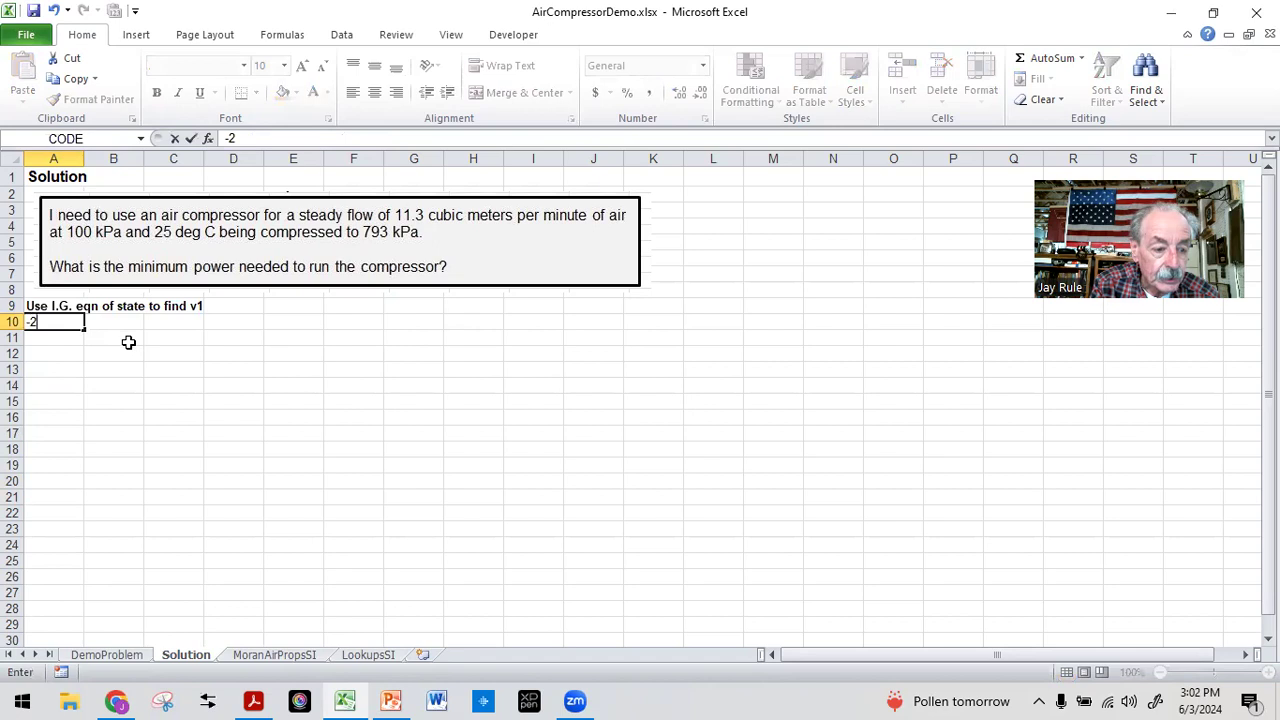
key(Escape)
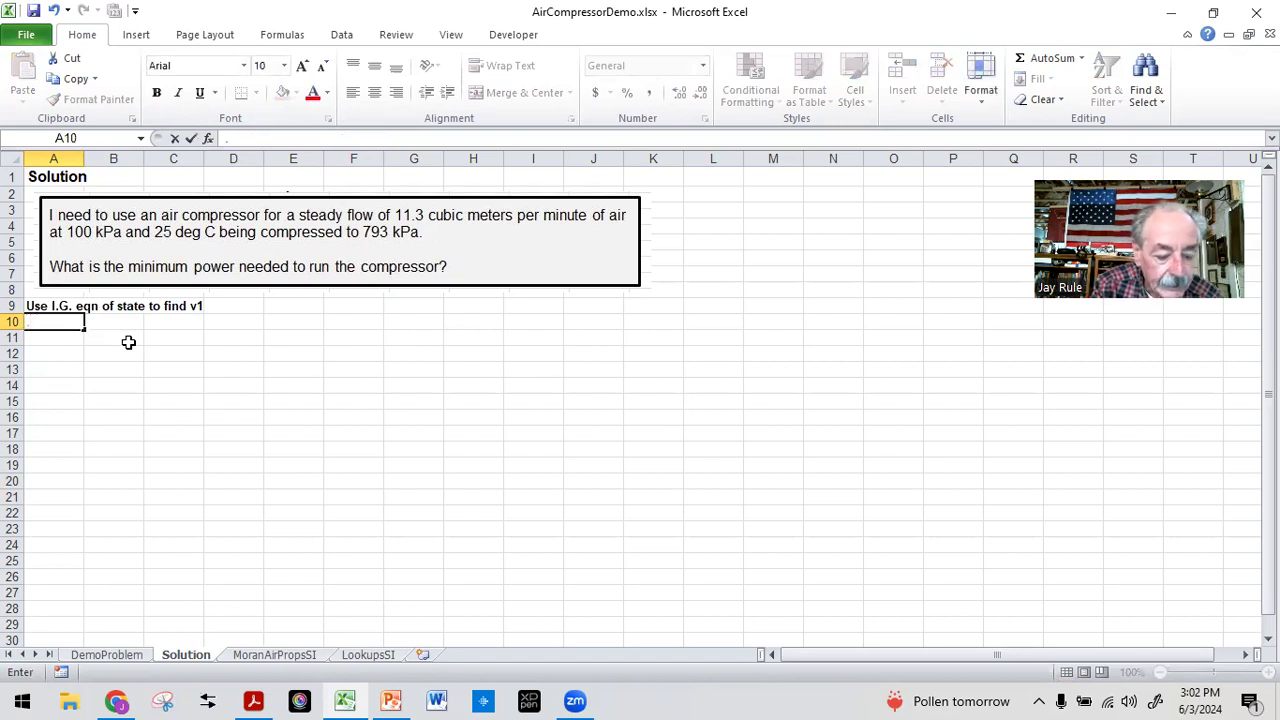
text(.287)
key(Tab)
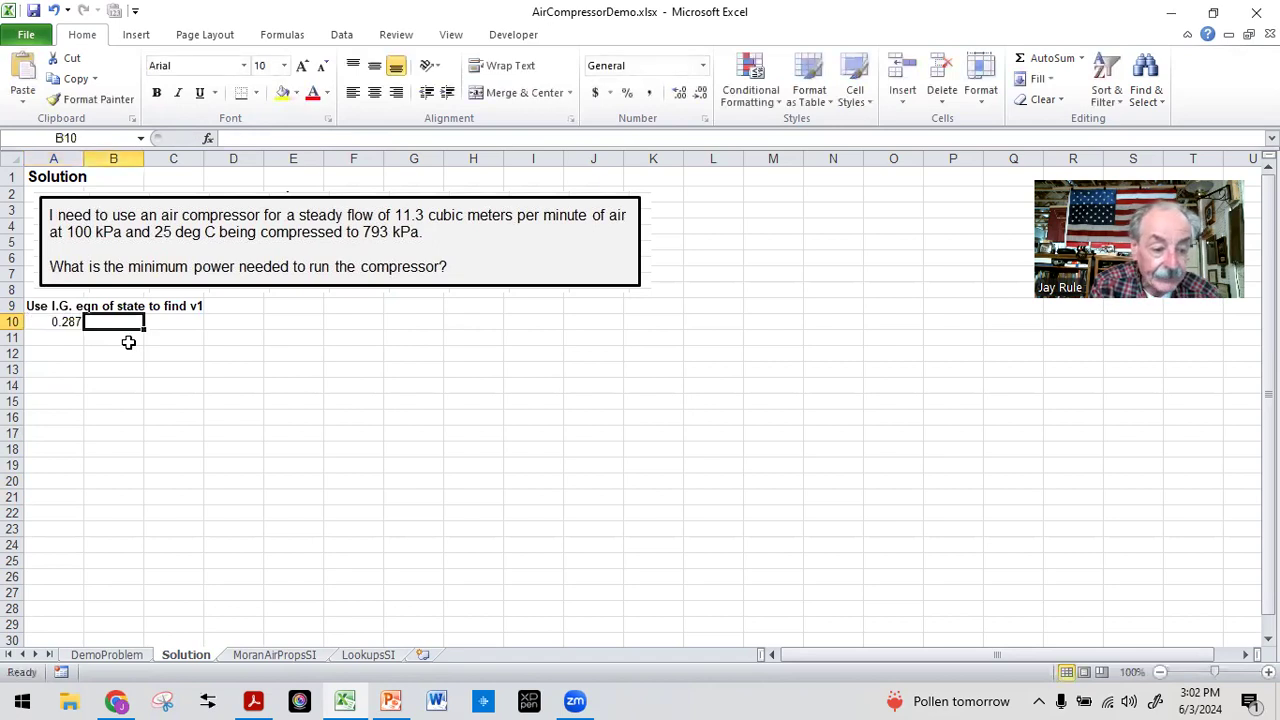
click(72, 320)
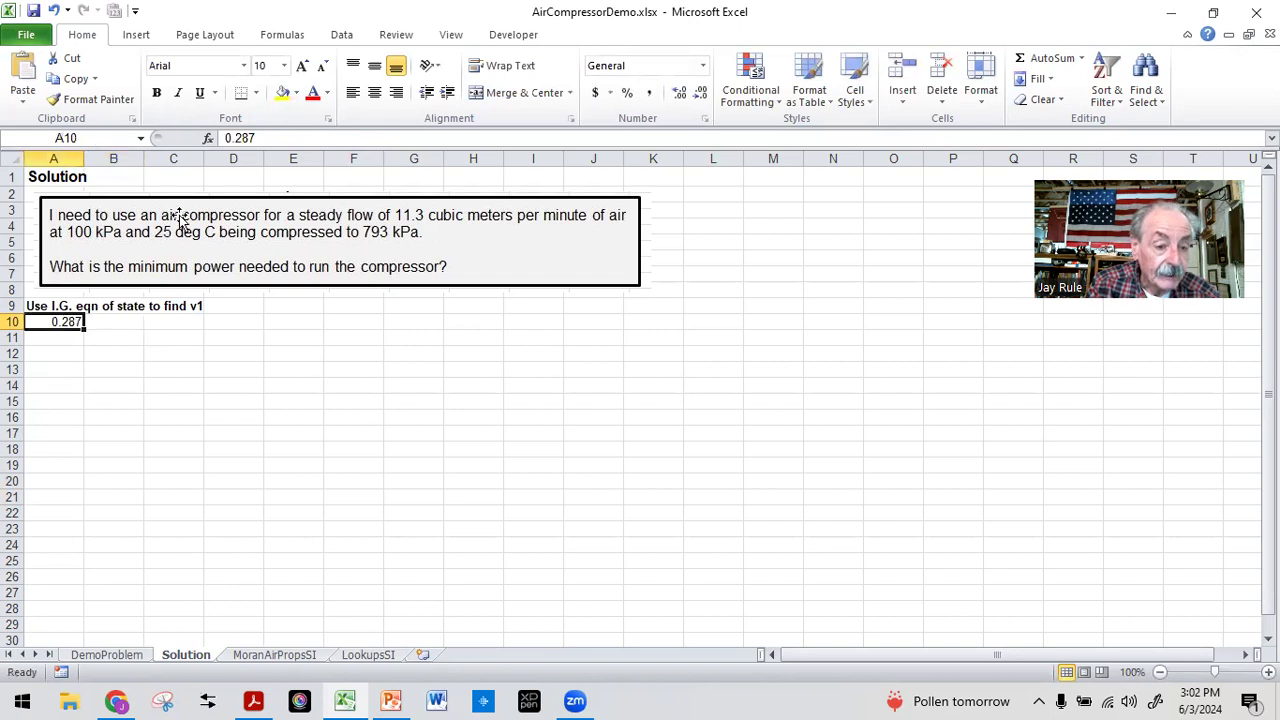
- Give cell A10 all borders and a yellow fill
click(257, 92)
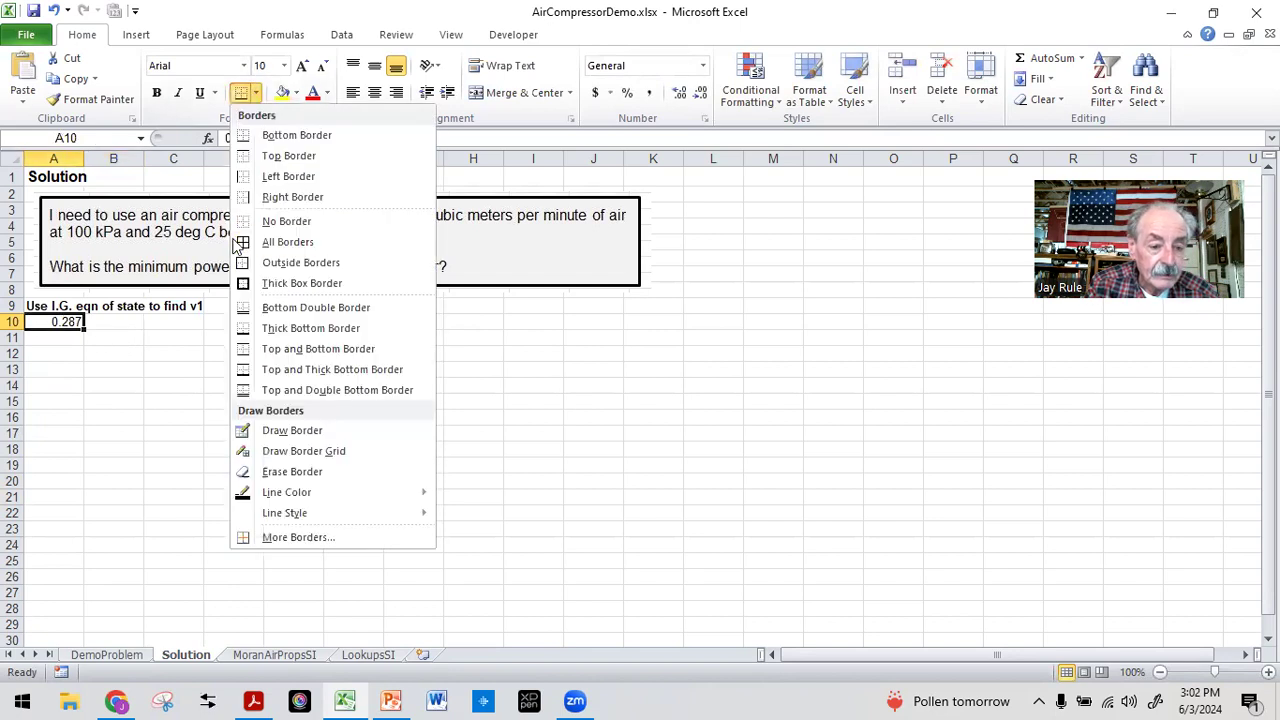
click(290, 244)
click(282, 93)
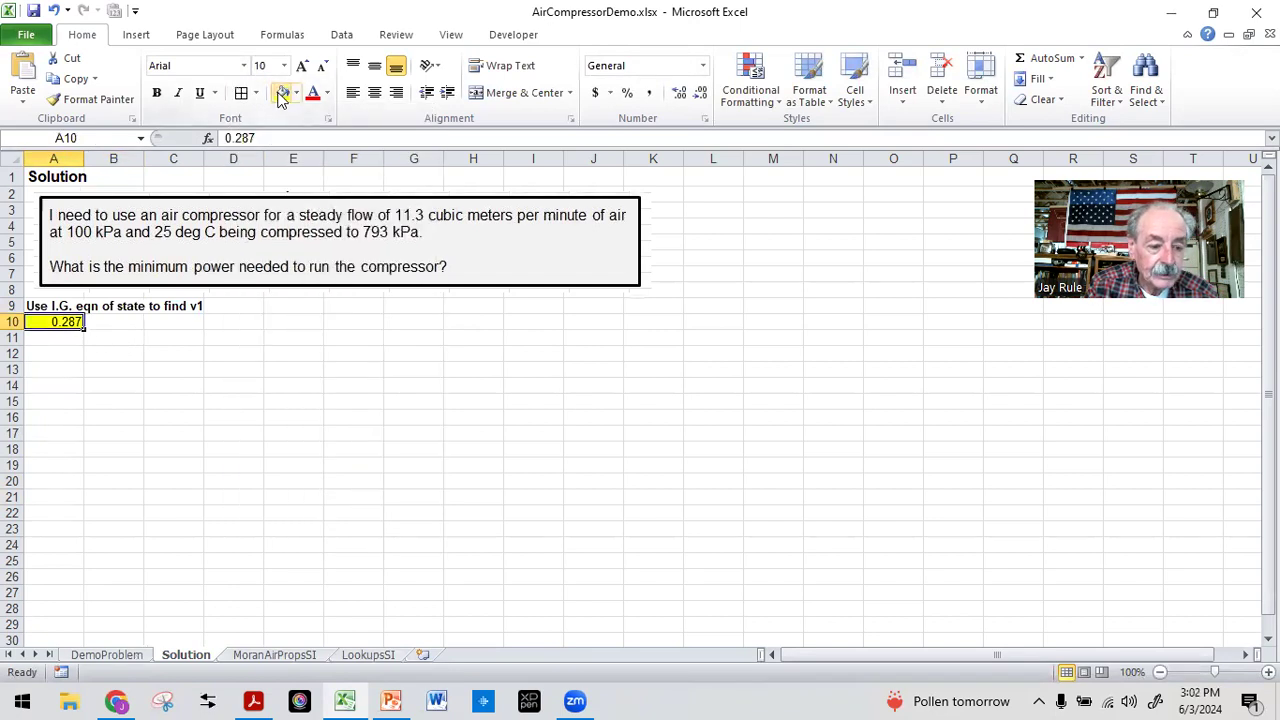
- Label the gas constant by entering "R air (kJ/kg K)" in cell B10
click(110, 318)
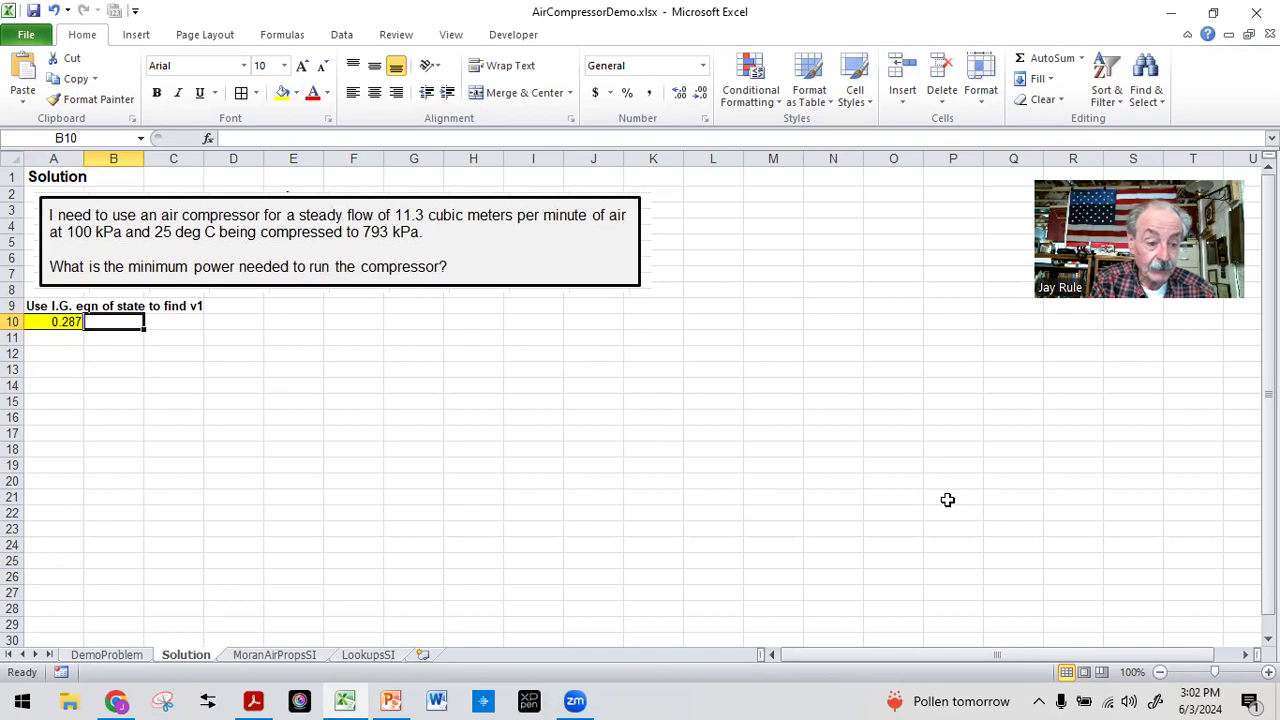
text(R air ()
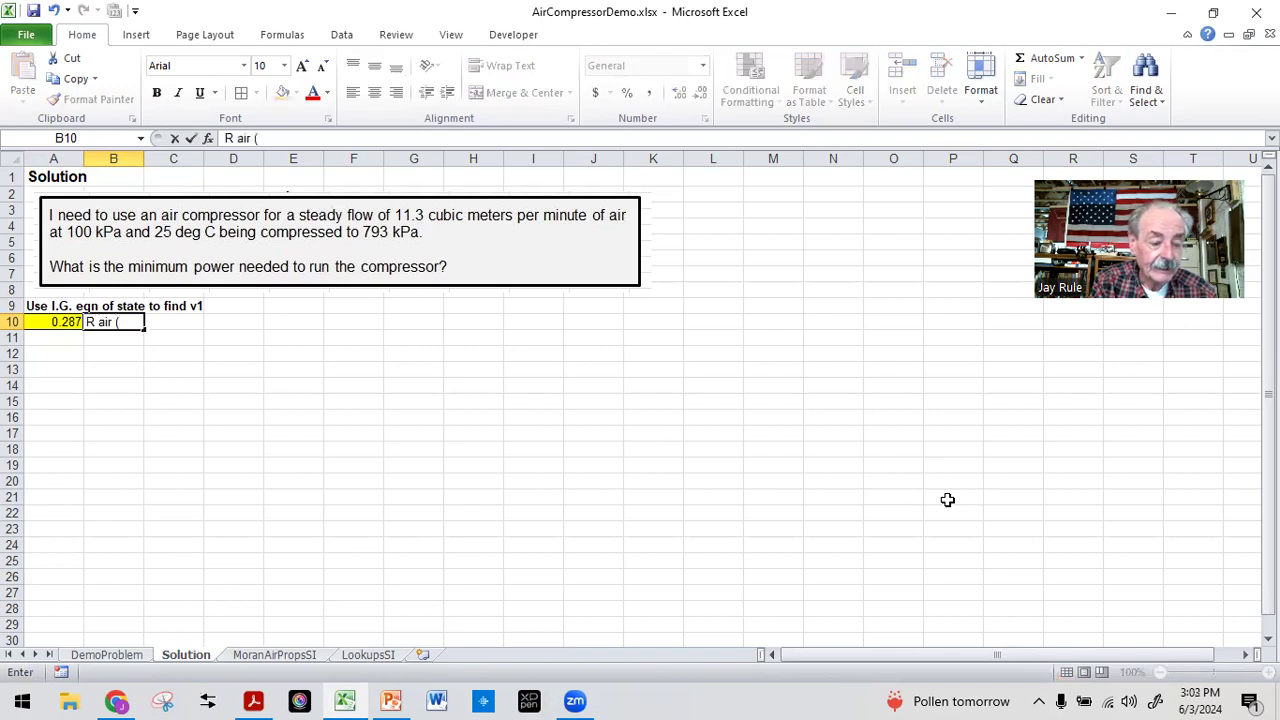
text(kJ/kg K)
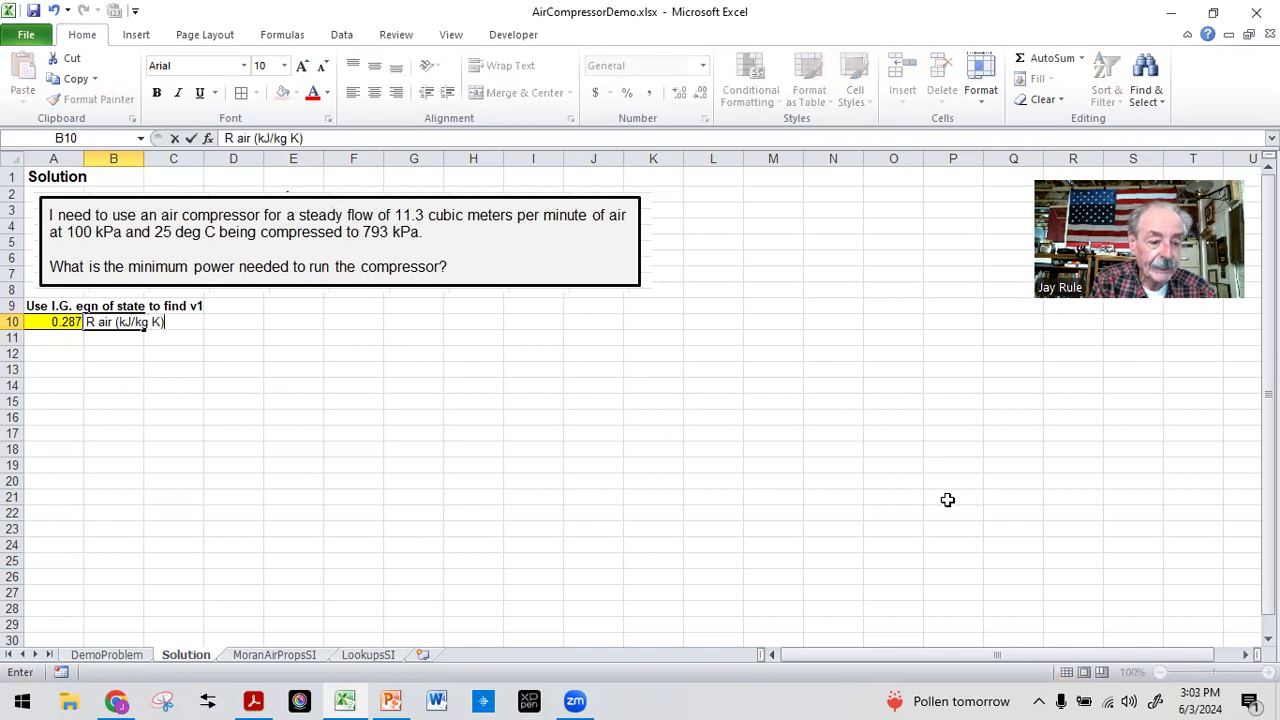
key(Return)
- Enter the inlet pressure 100 in cell A11 and label it "P1 (kPa)" in cell B11
key(Down)
key(Up)
key(Left)
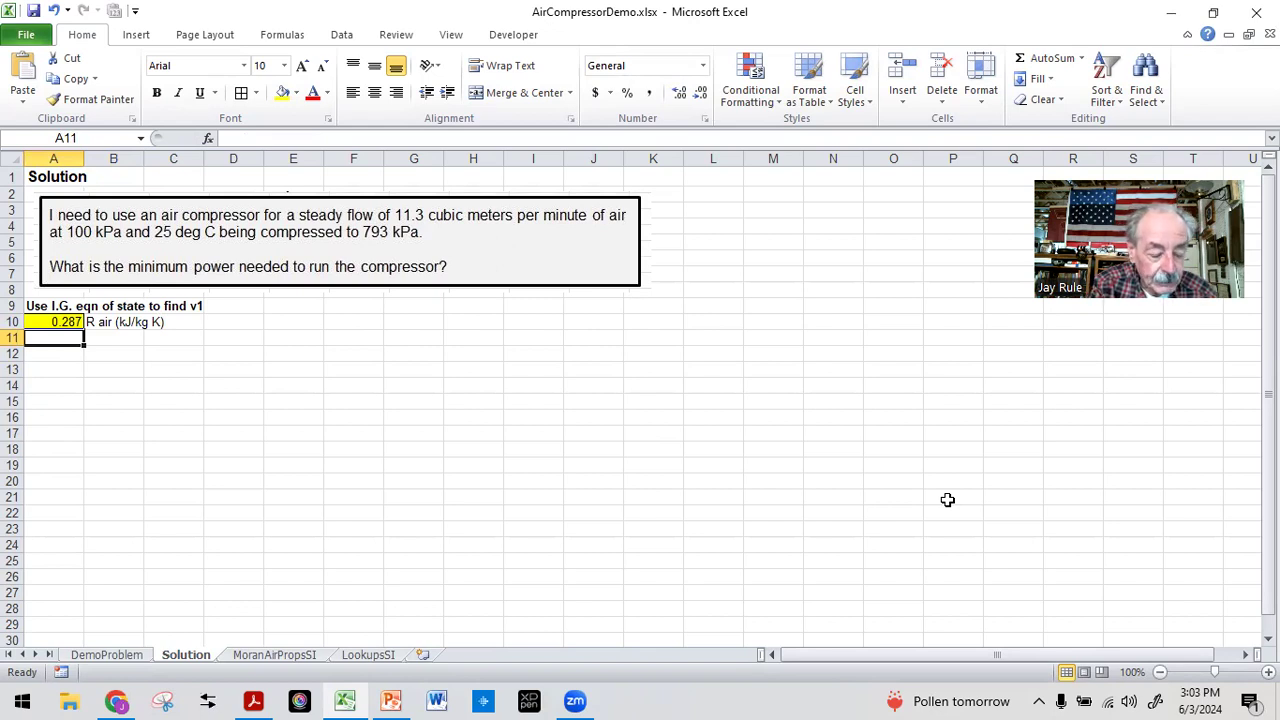
text(100)
key(Tab)
text(P)
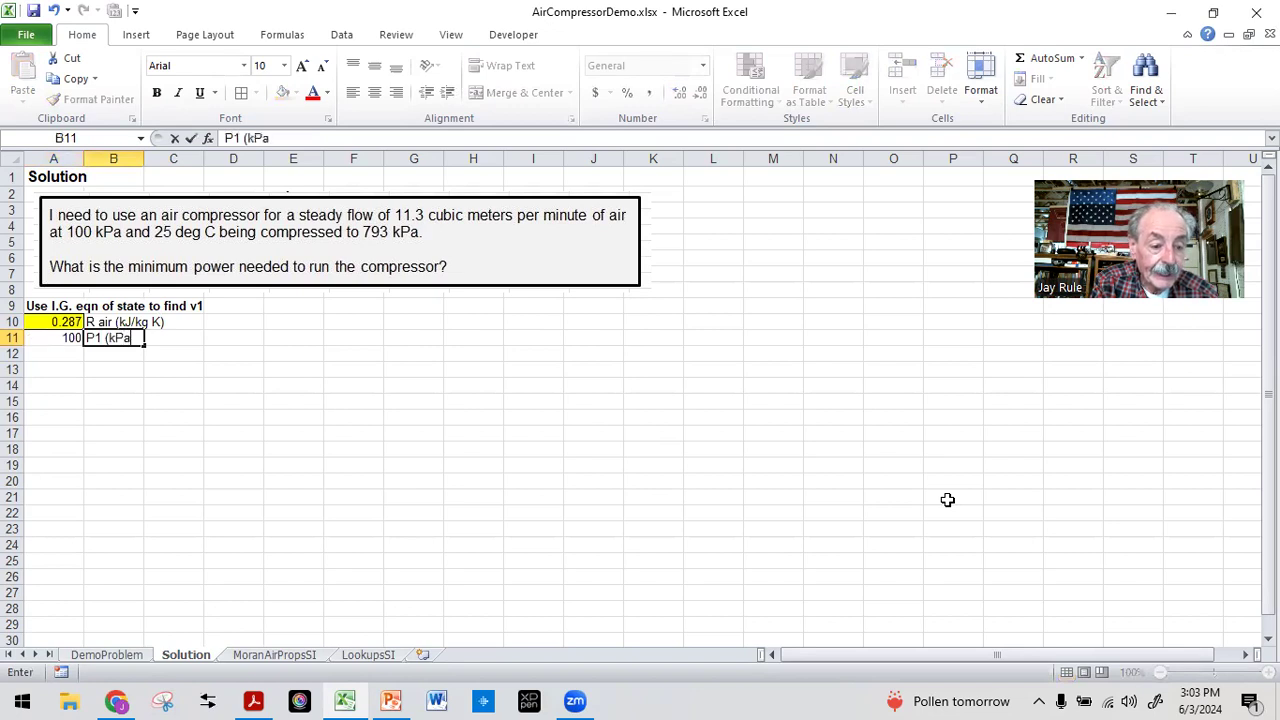
text(1 (kPa))
key(Return)
- Format the pressure value in A11 as an input cell with all borders and a yellow fill
key(Left)
key(Up)
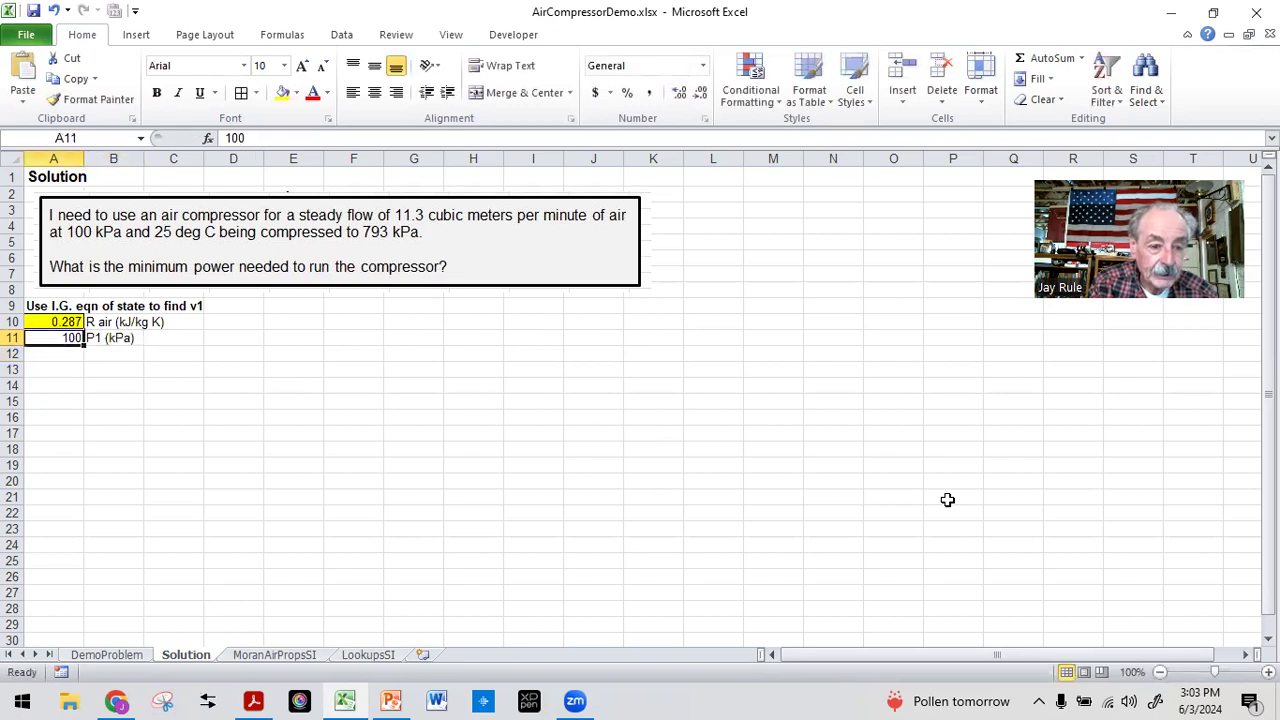
click(286, 92)
- Enter the label "T1 (deg C)" in cell B12
click(106, 352)
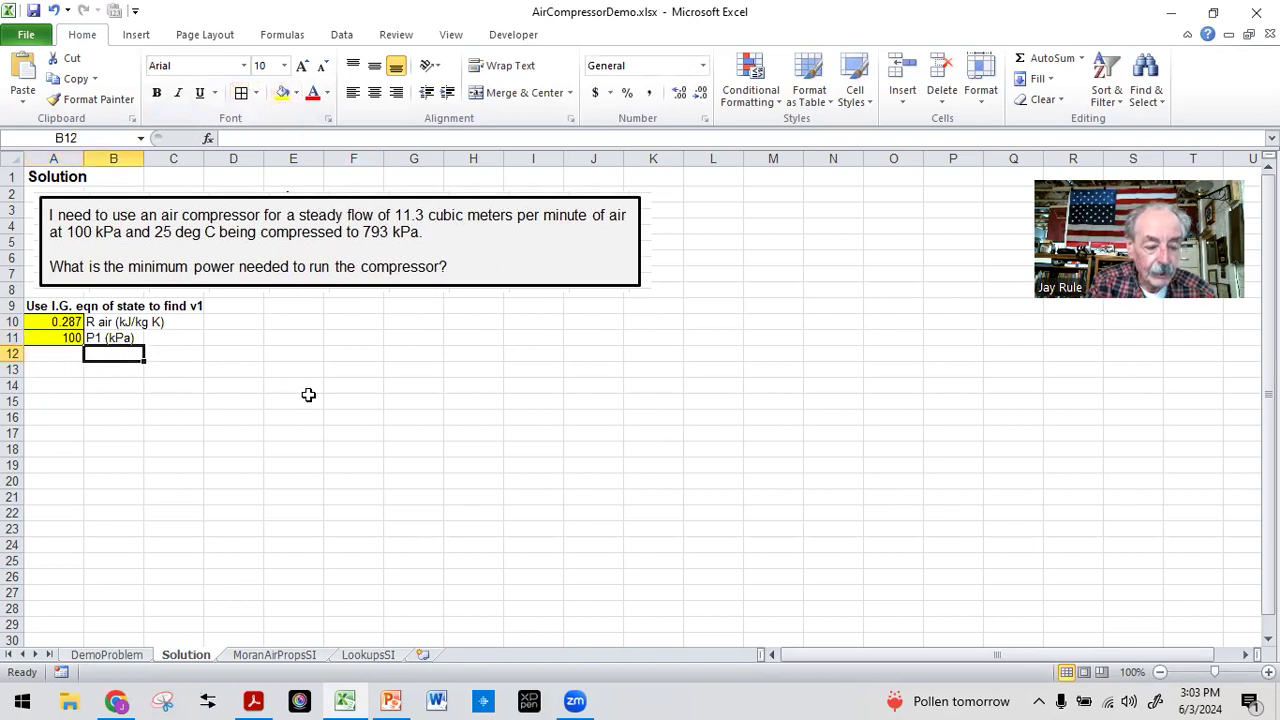
text(T)
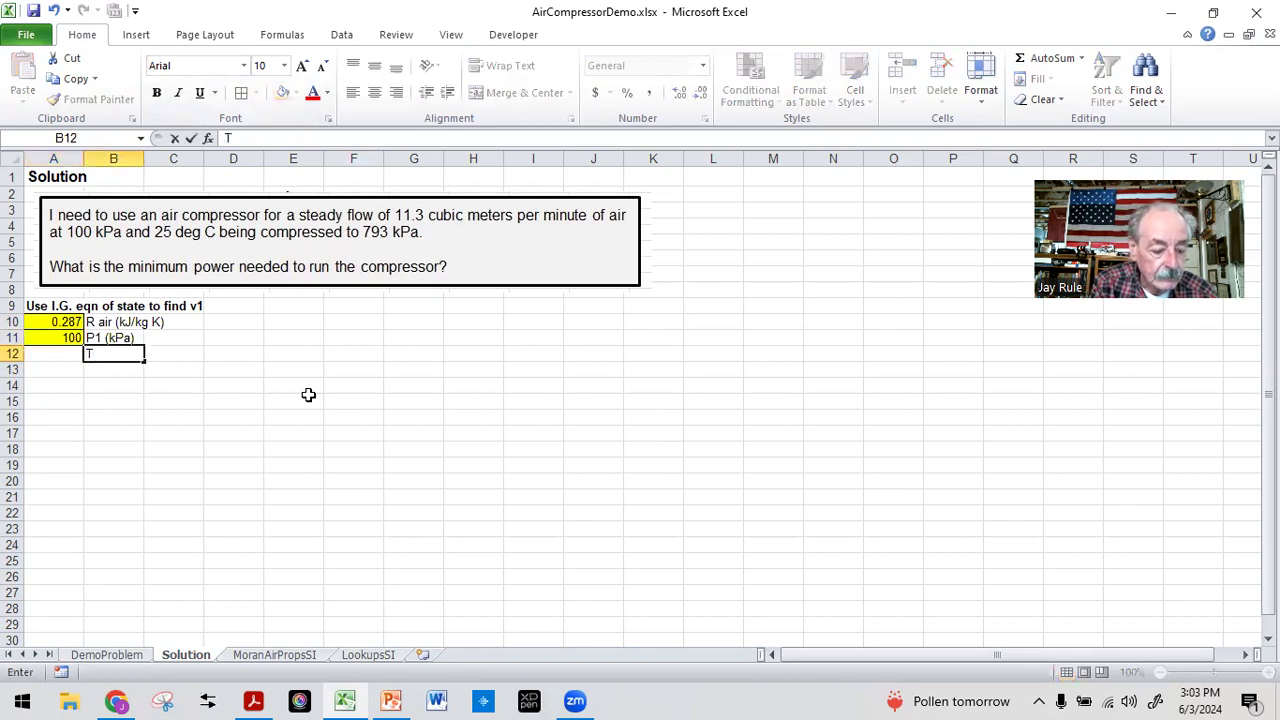
text(g C))
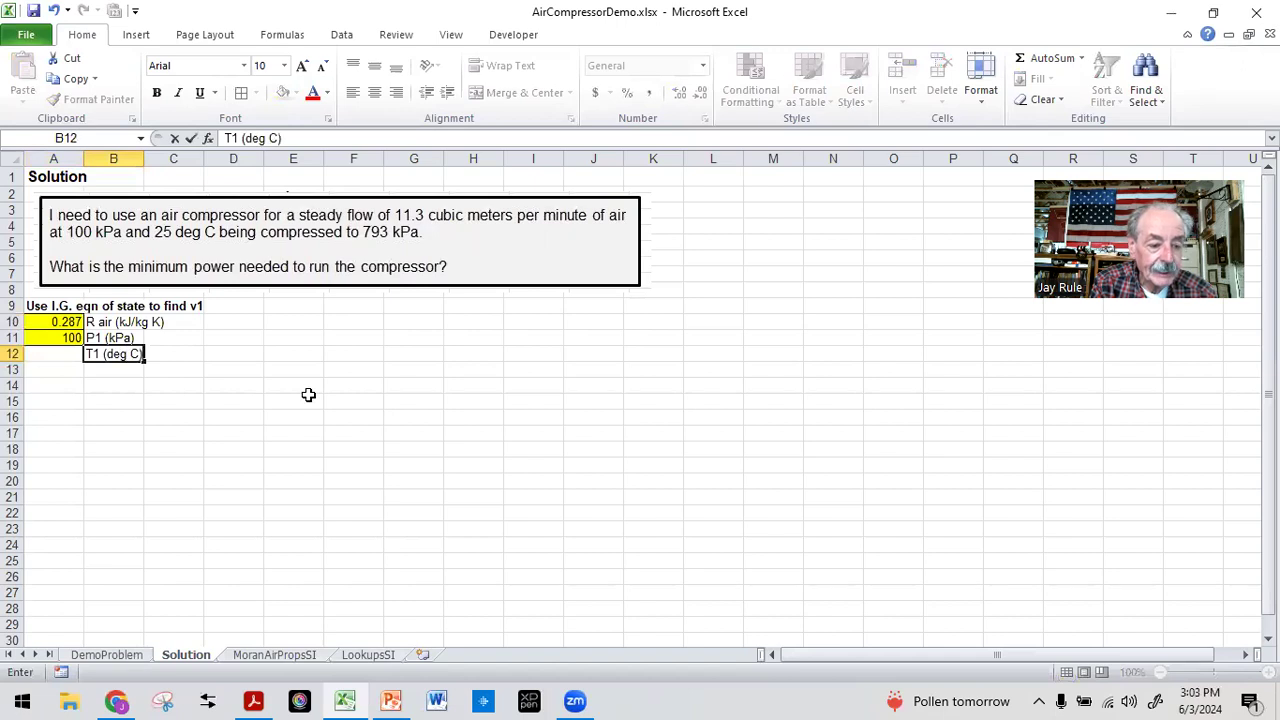
key(Return)
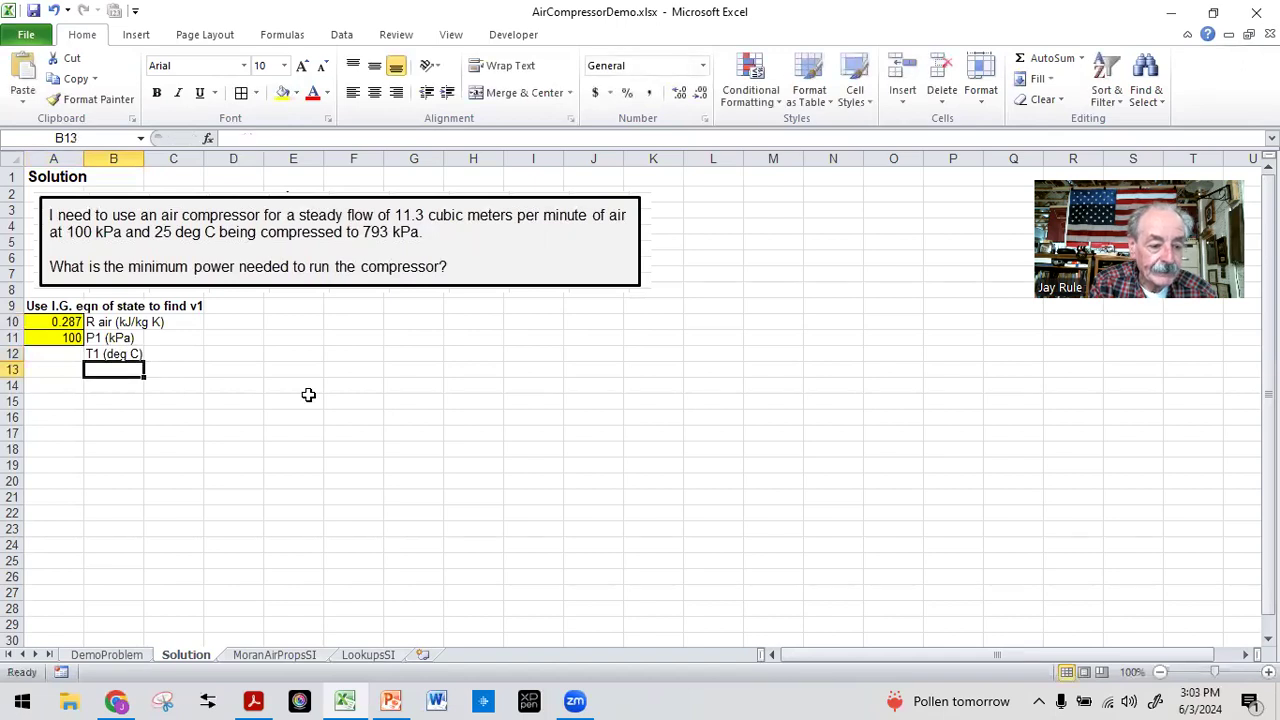
- Enter the inlet temperature 25 in cell A12 and give the cell all borders and a yellow fill
key(Up)
key(Left)
text(24)
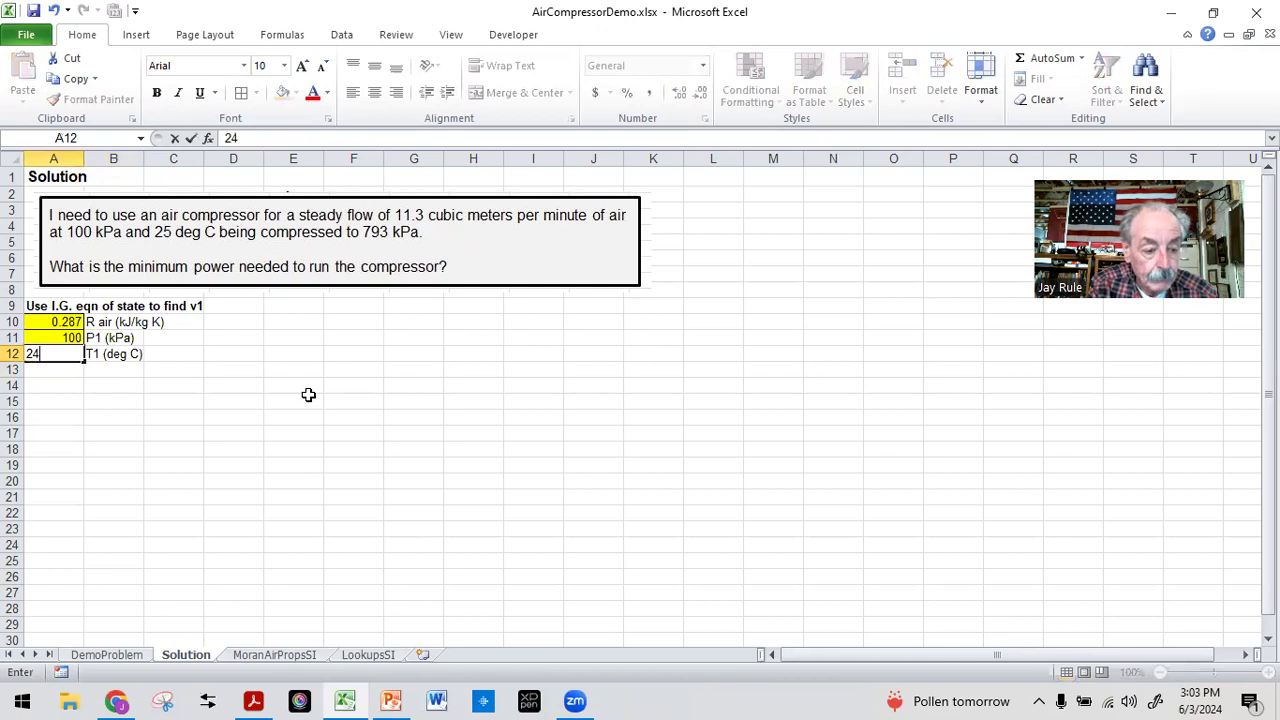
key(BackSpace)
text(5)
key(Return)
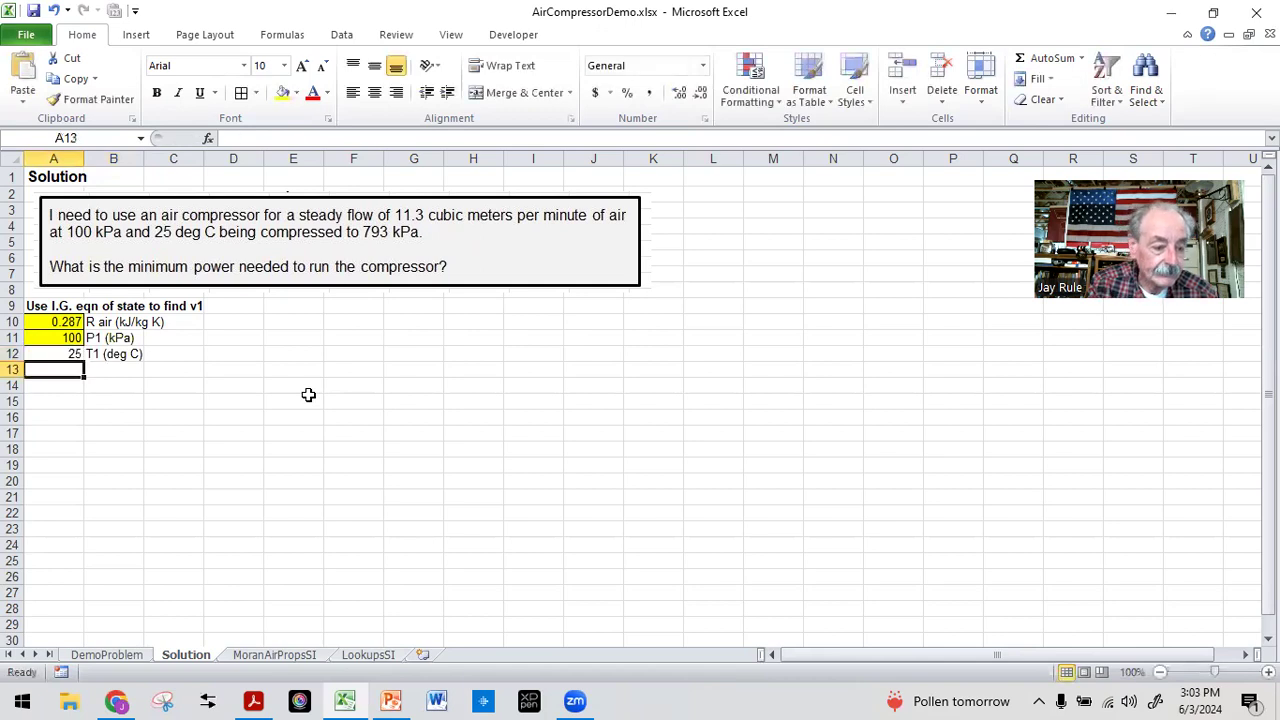
click(69, 347)
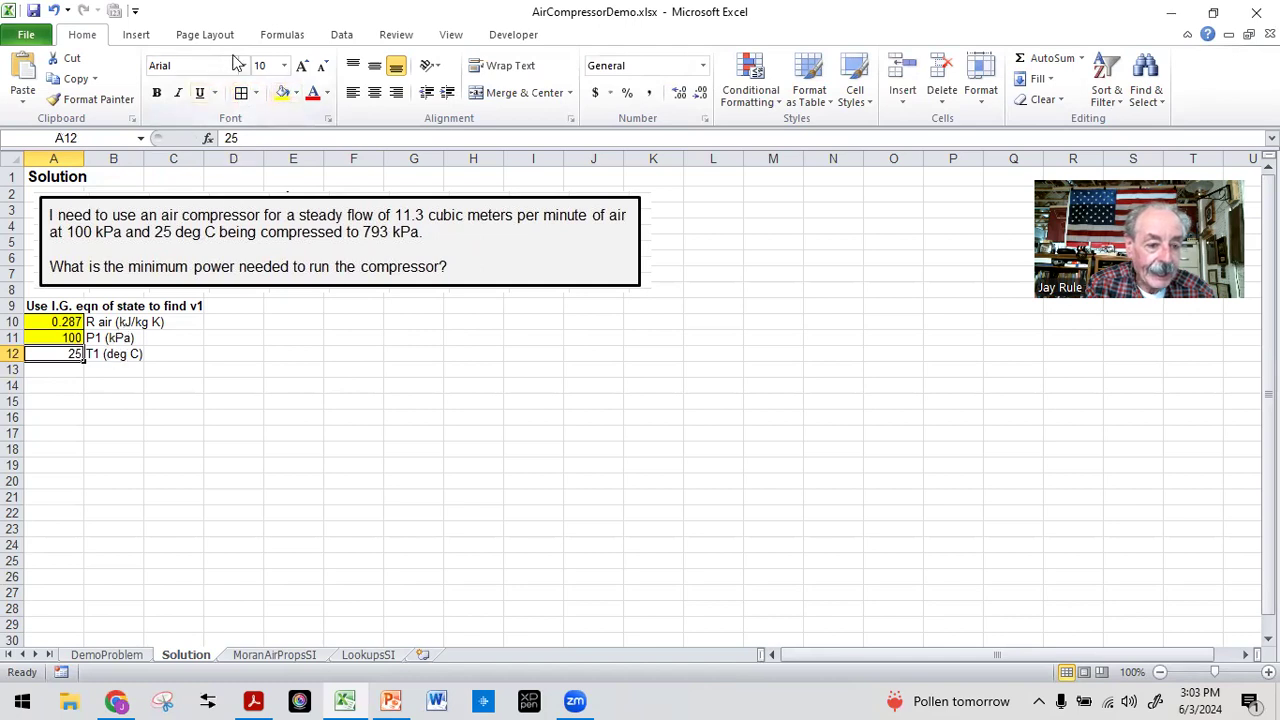
click(285, 93)
- Enter the label "T1 (K)" in cell B13
click(97, 371)
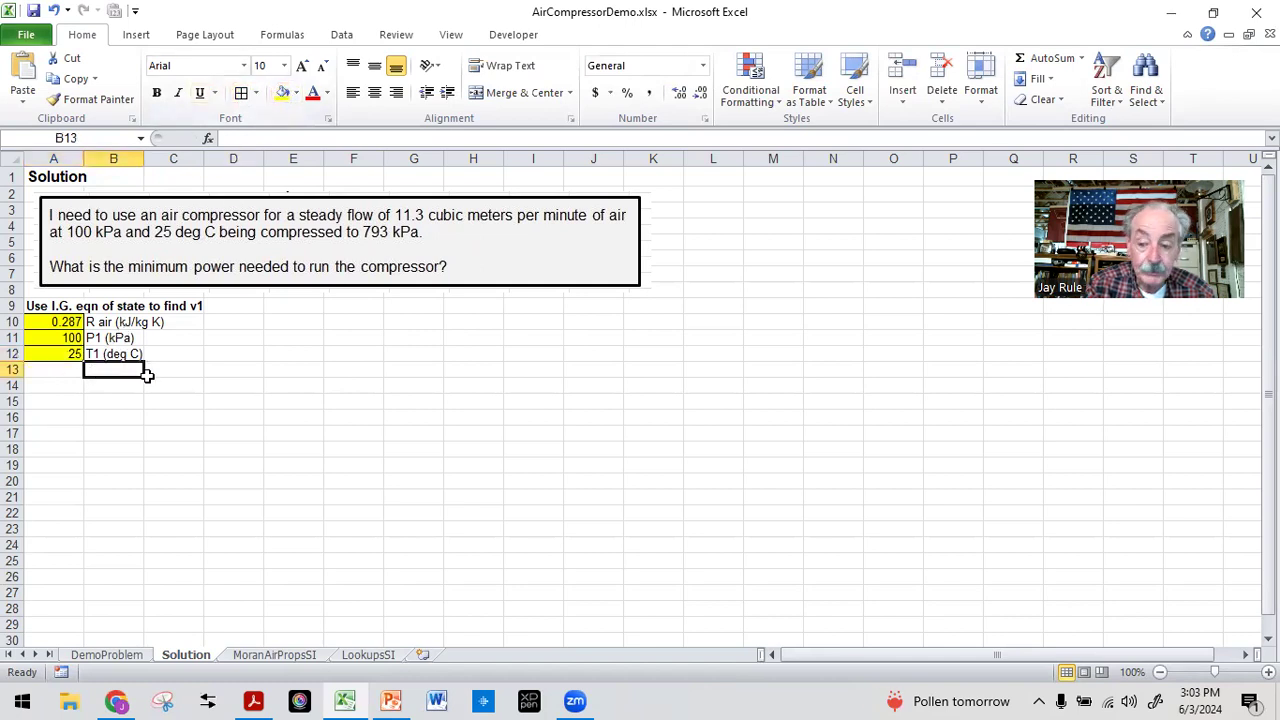
text(T1)
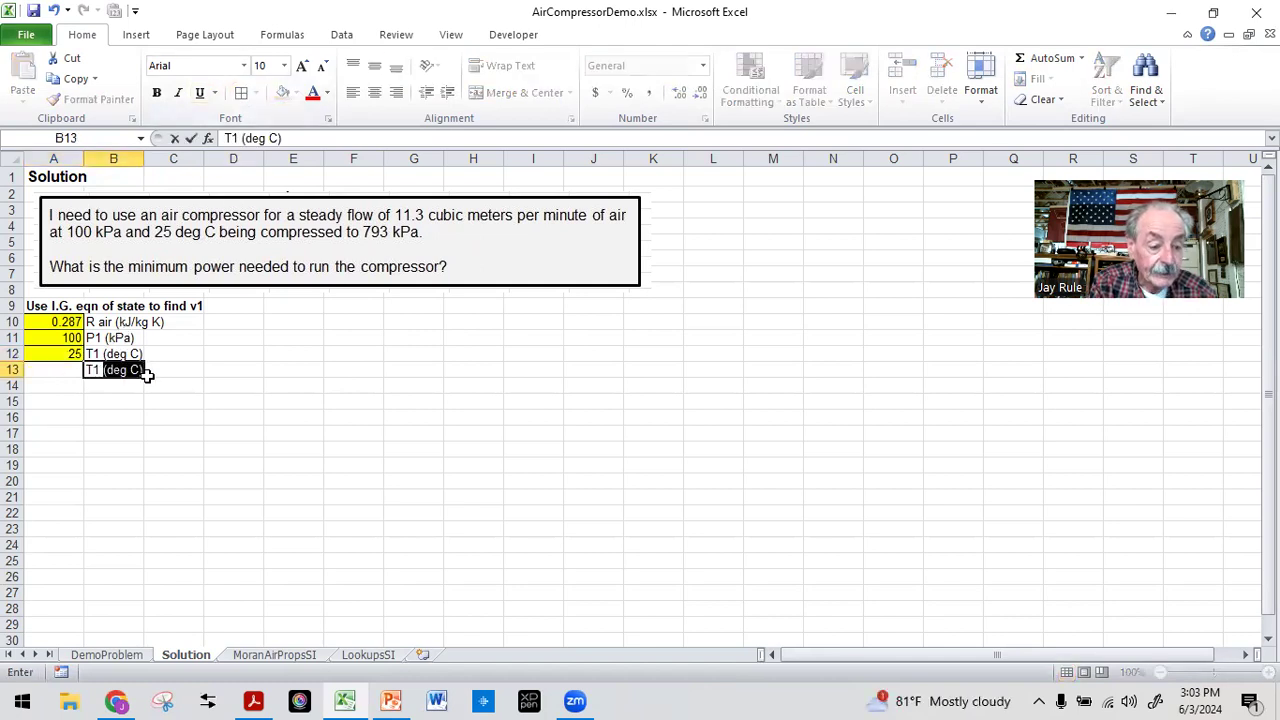
text( ()
key(BackSpace)
text(K))
key(Return)
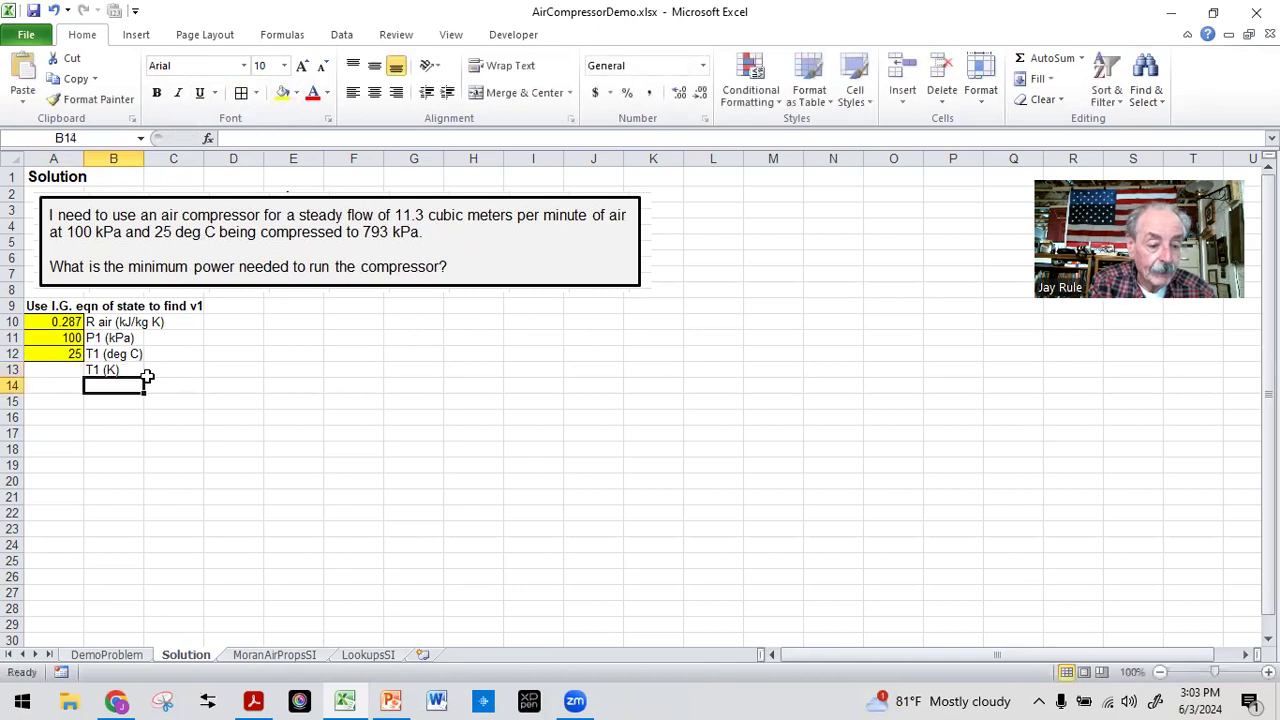
- Convert the inlet temperature to kelvin in cell A13 with the formula =A12+273 and put borders around the cell
key(Up)
key(Left)
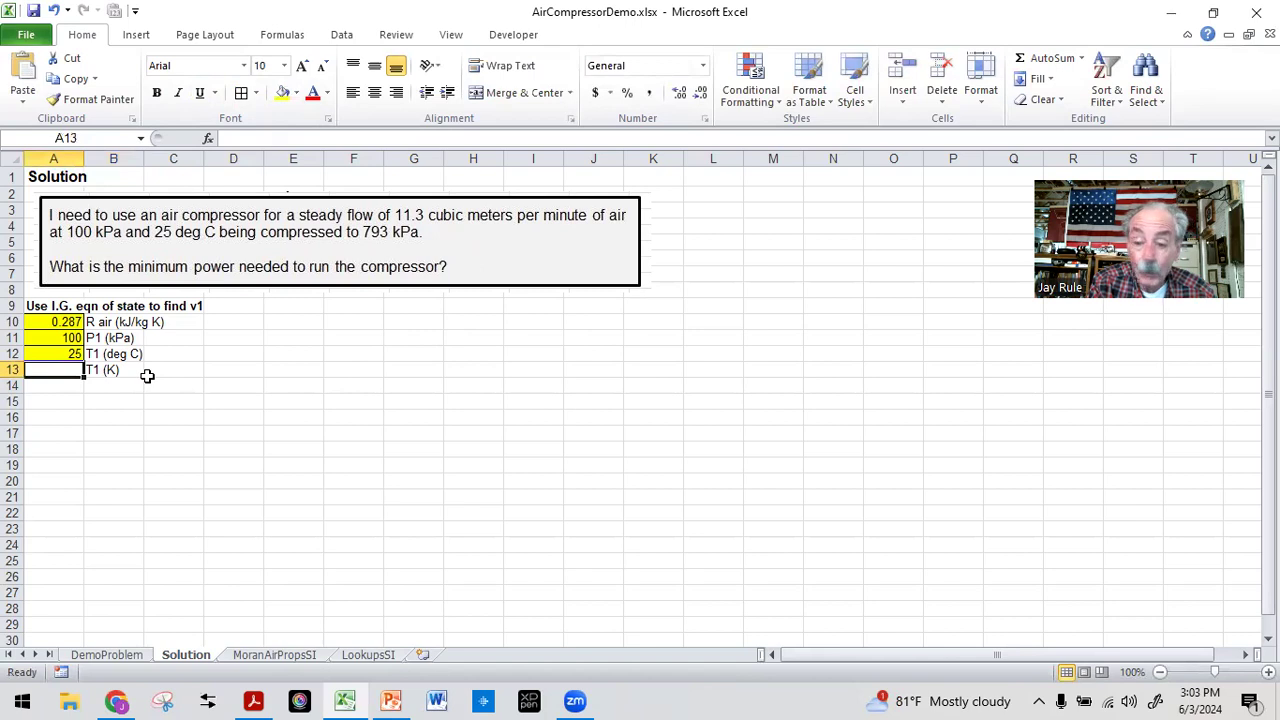
text(=)
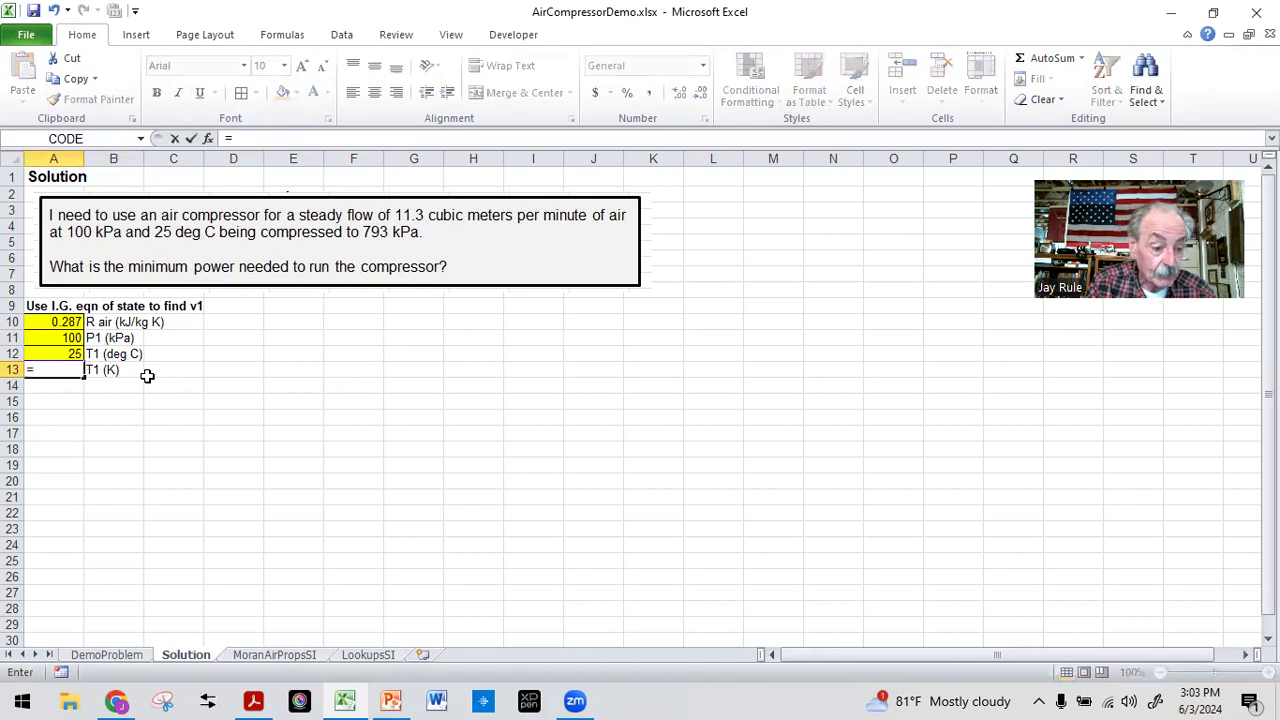
click(60, 352)
text(+273)
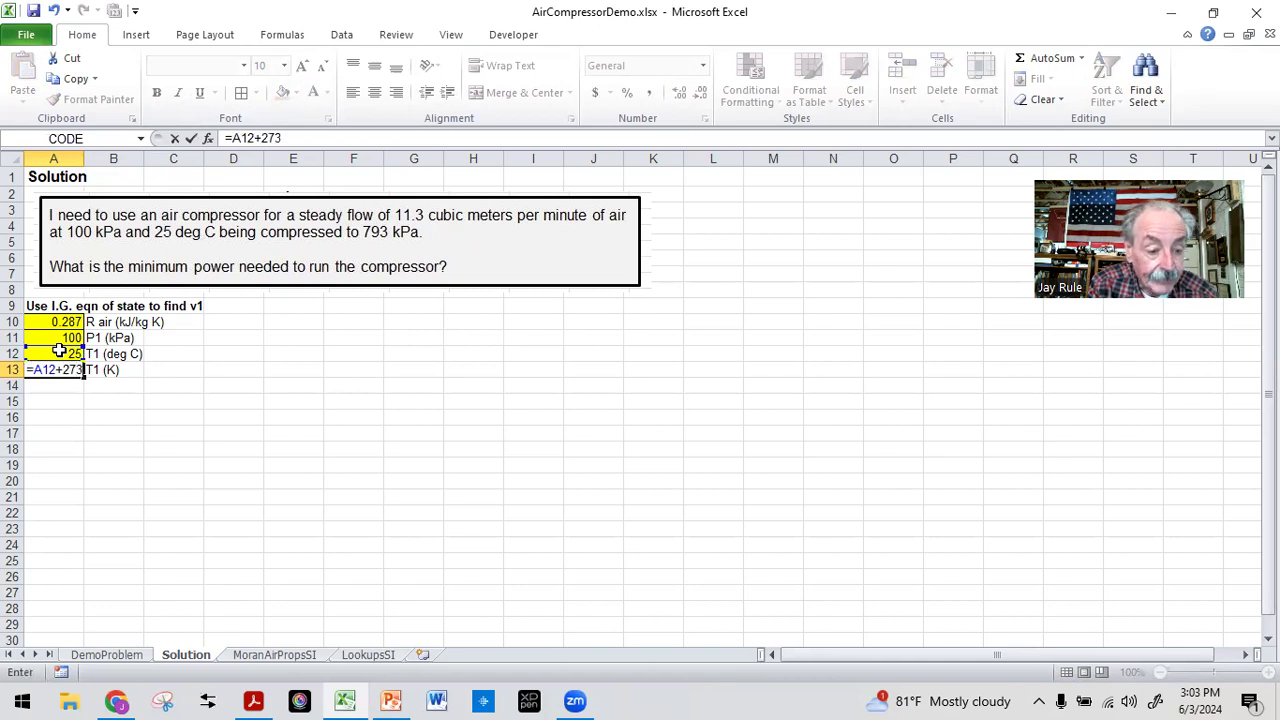
key(Return)
click(62, 368)
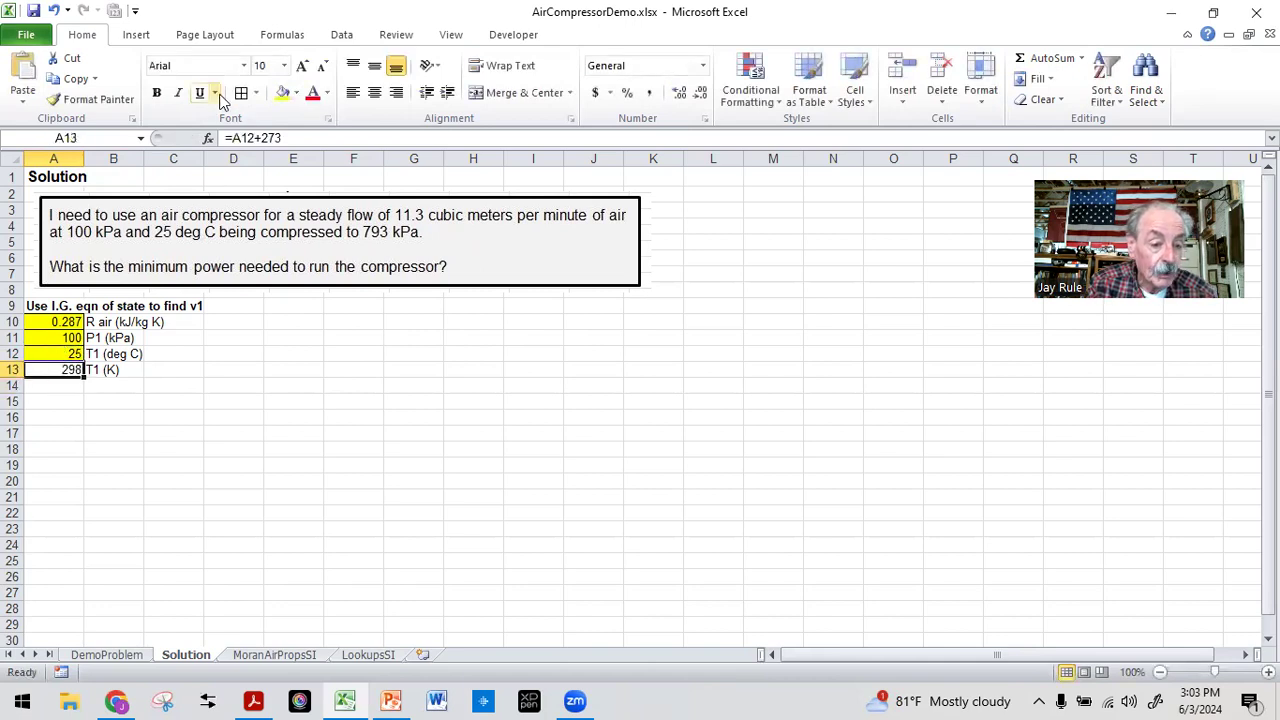
- Enter the label "v1 (m^3/kg) = R T1 / P1" in cell B15
click(99, 399)
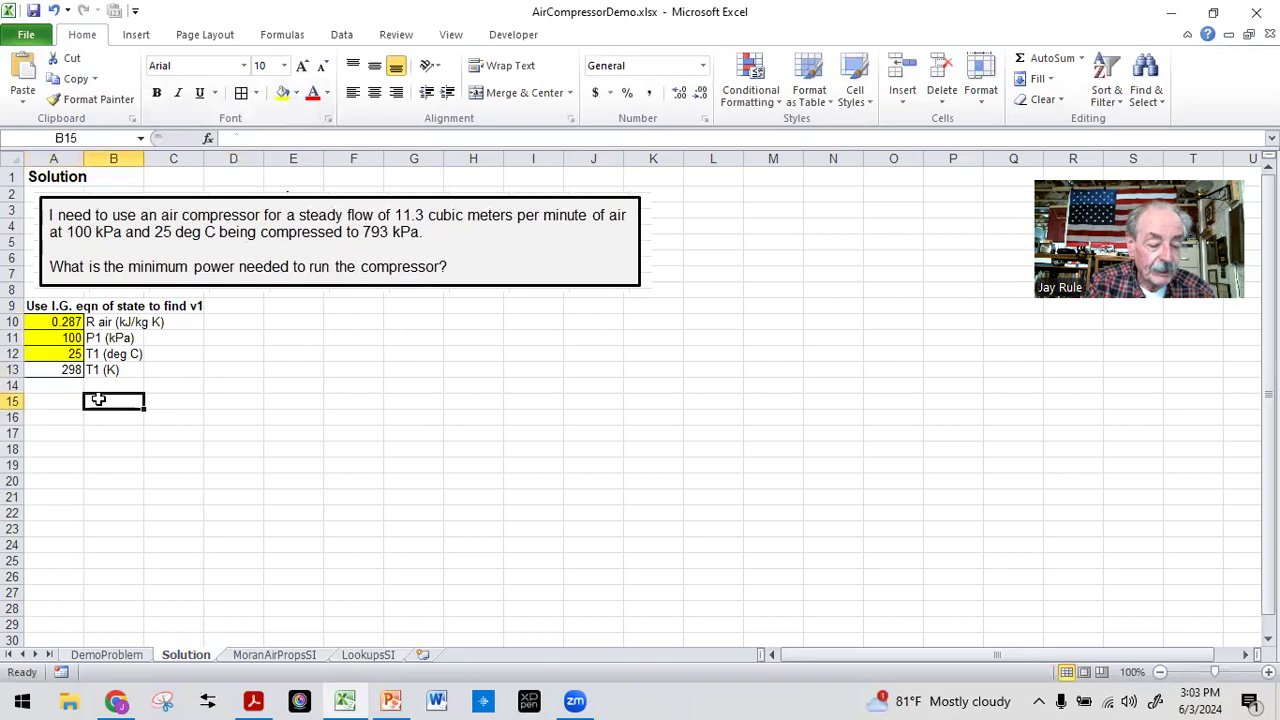
text(v1 (m^3/kg))
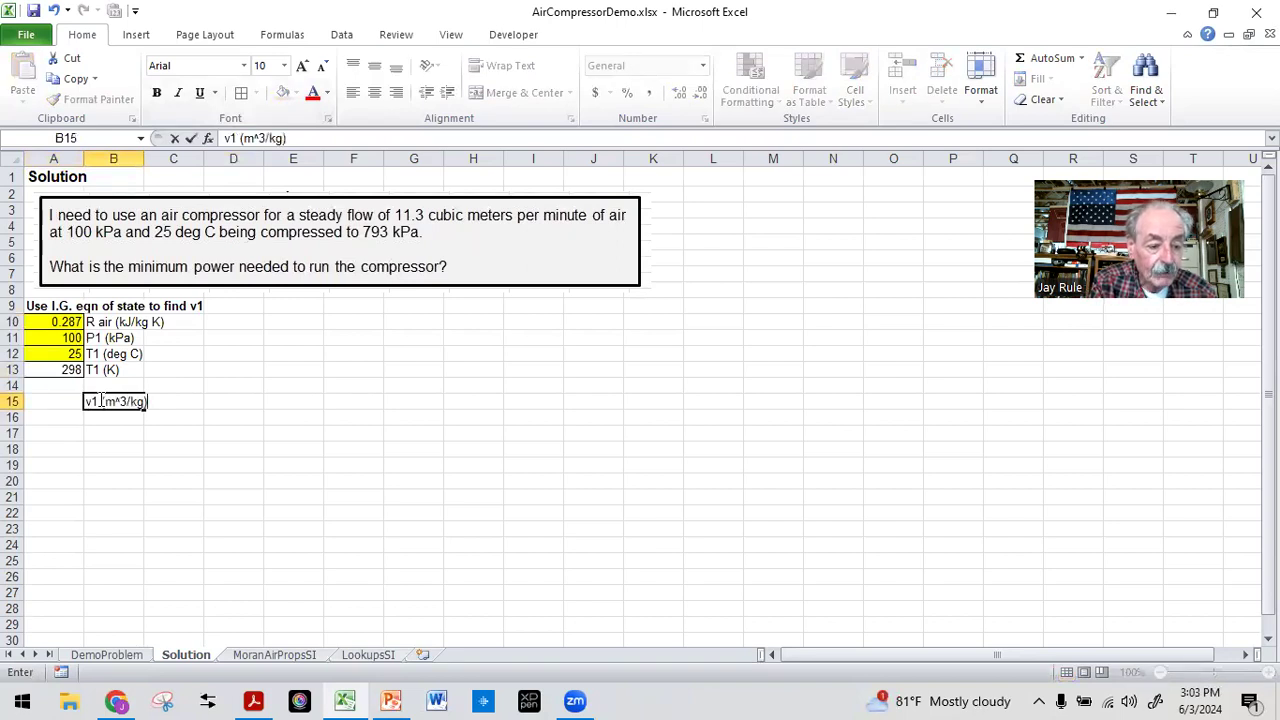
text( = R T1 / P1)
key(Return)
- Calculate the specific volume in cell A15 with the formula =A10*A13/A11 and put borders around the cell
key(Up)
key(Left)
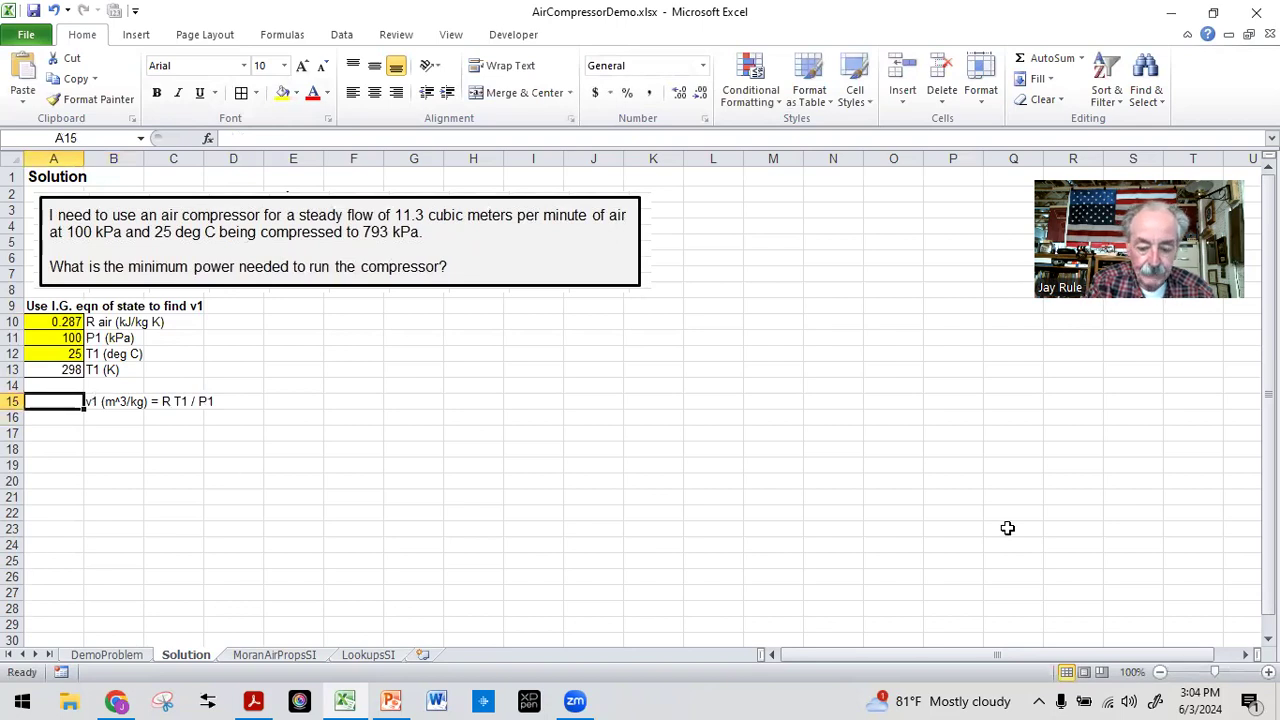
text(=)
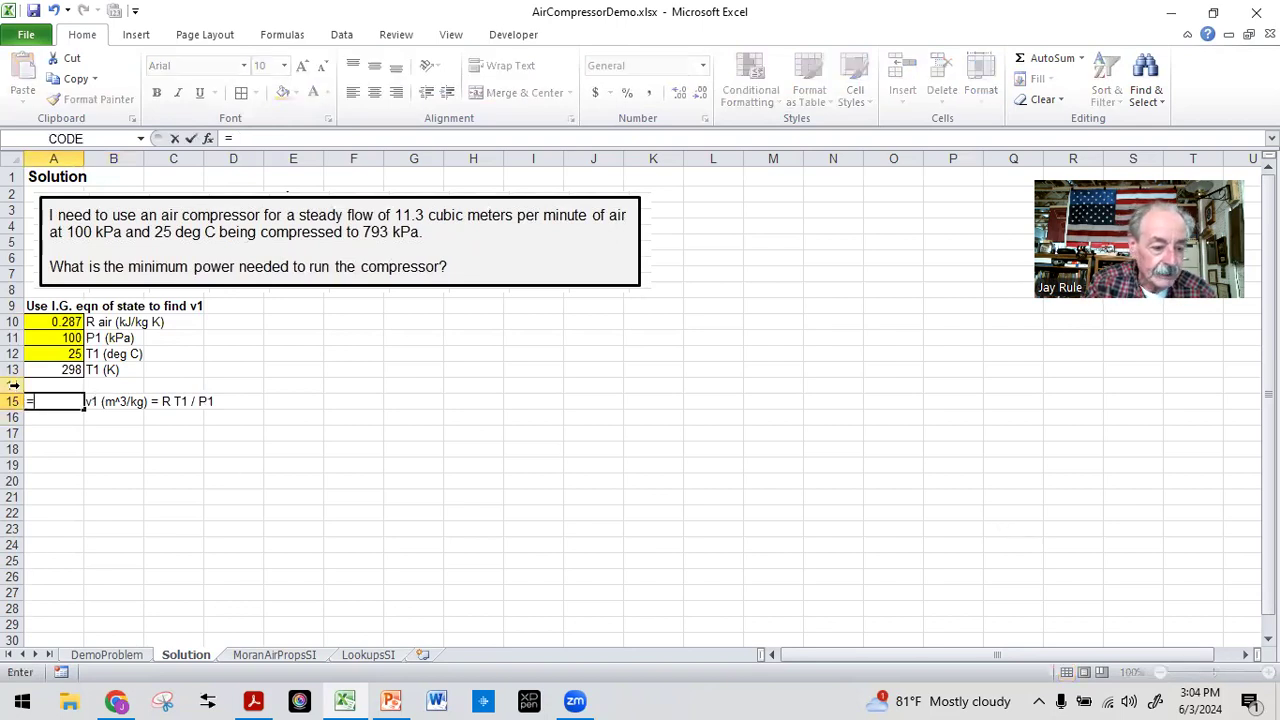
click(48, 322)
text(*)
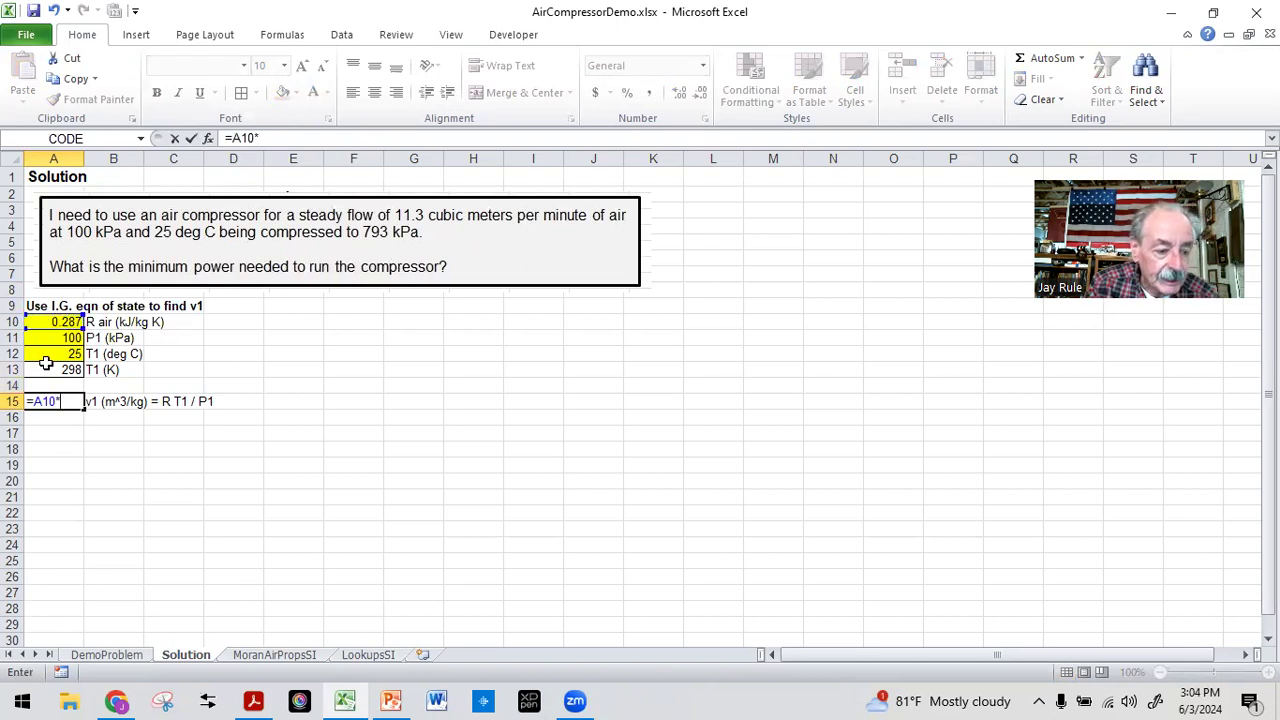
click(48, 368)
text(/)
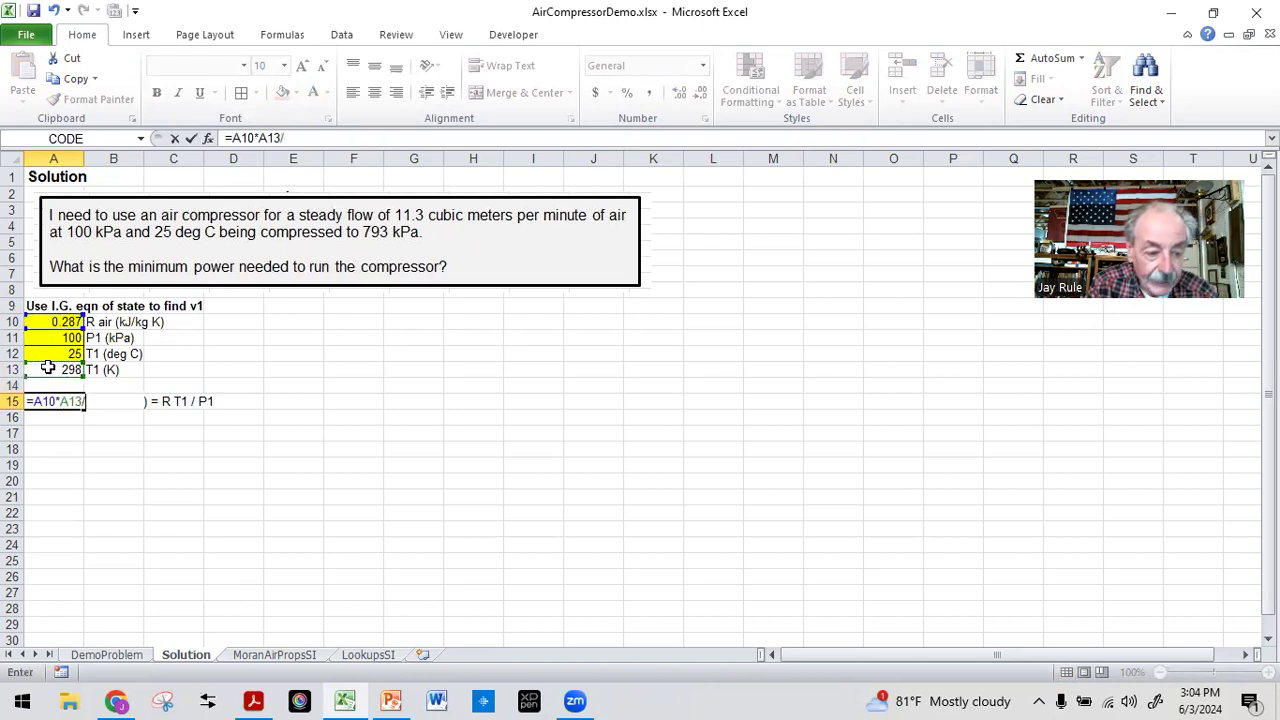
click(66, 338)
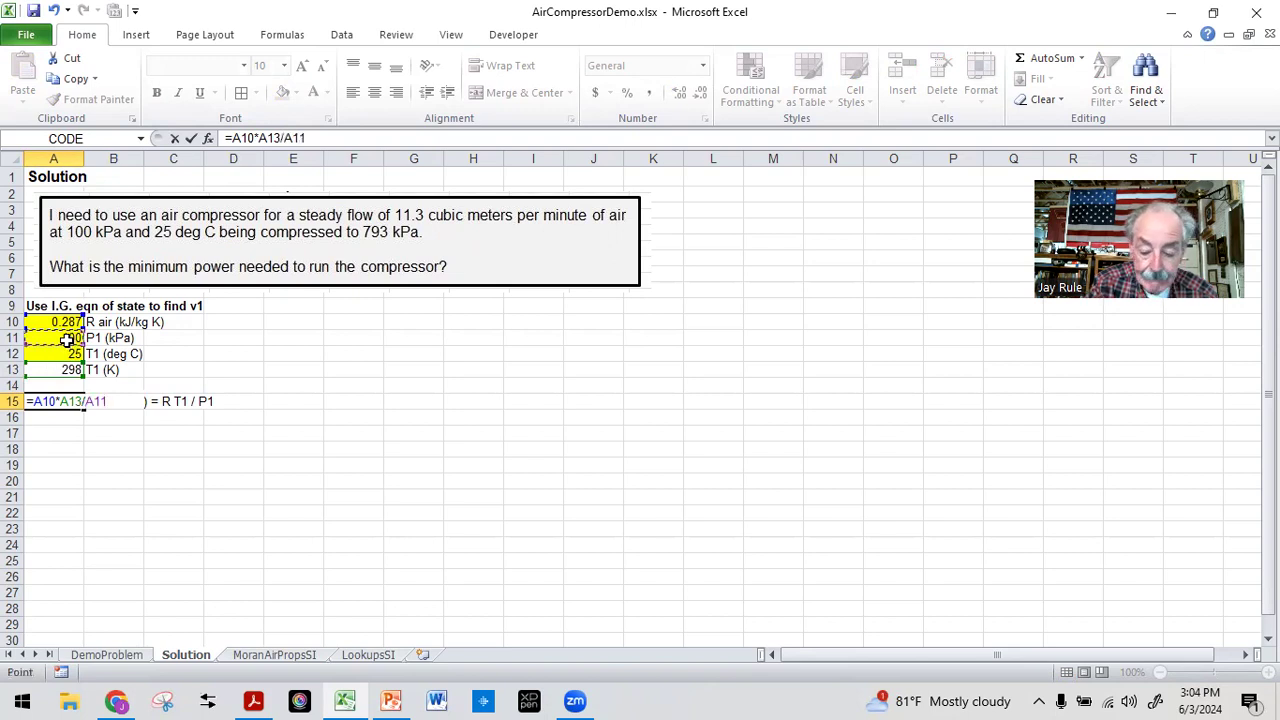
key(Return)
key(Up)
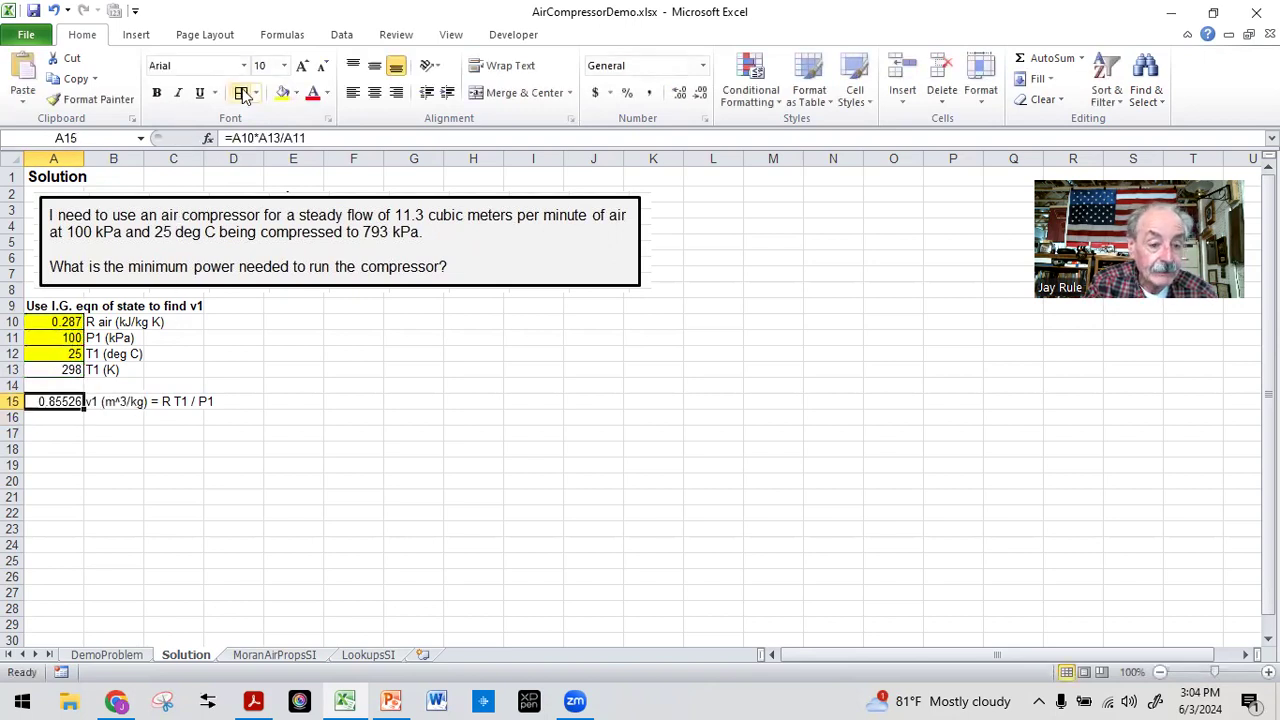
- Outline the v1 calculation block A9:D15 with an outside border
drag(40, 306, 234, 398)
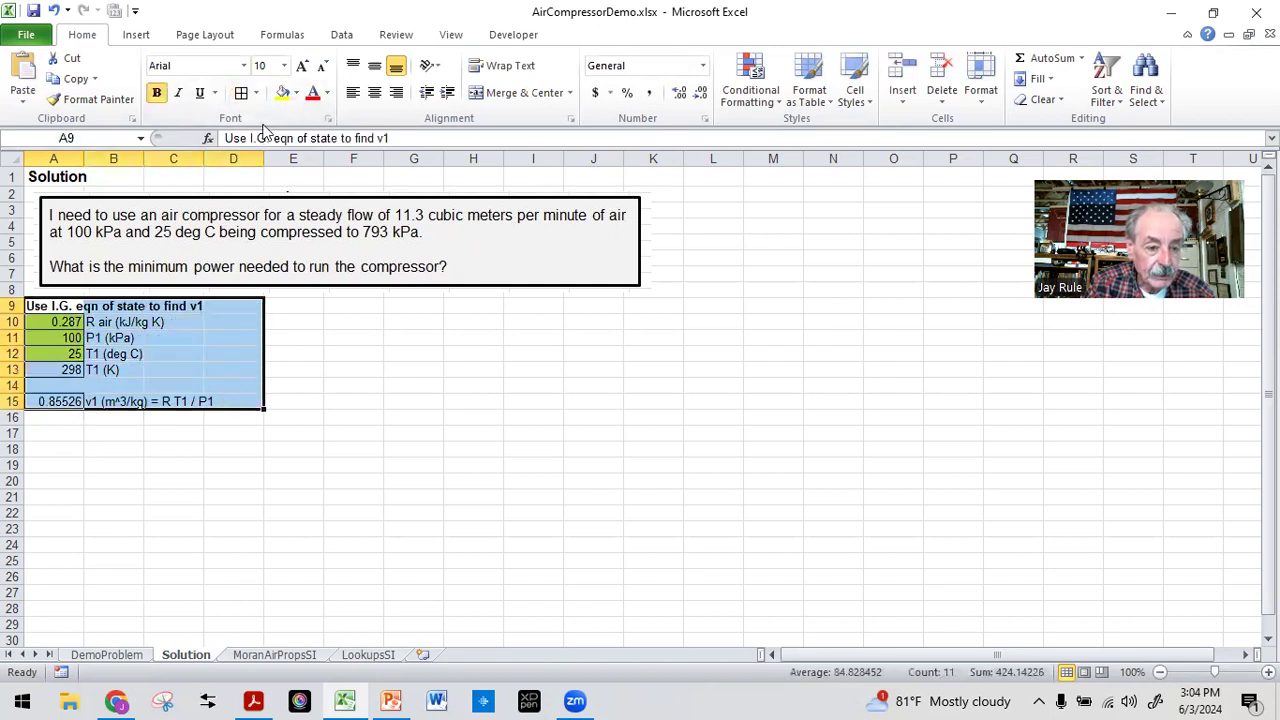
click(256, 93)
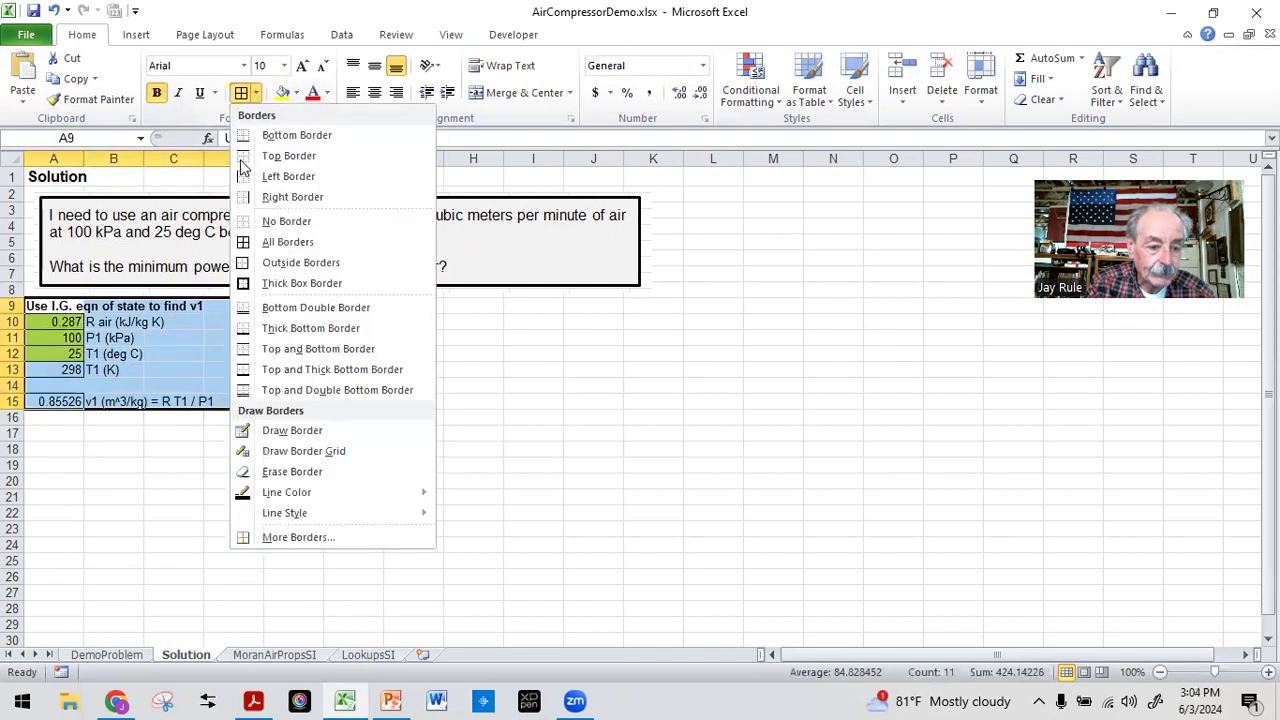
click(245, 263)
- Enter the heading "Mass Flow Rate" in cell A17
click(54, 431)
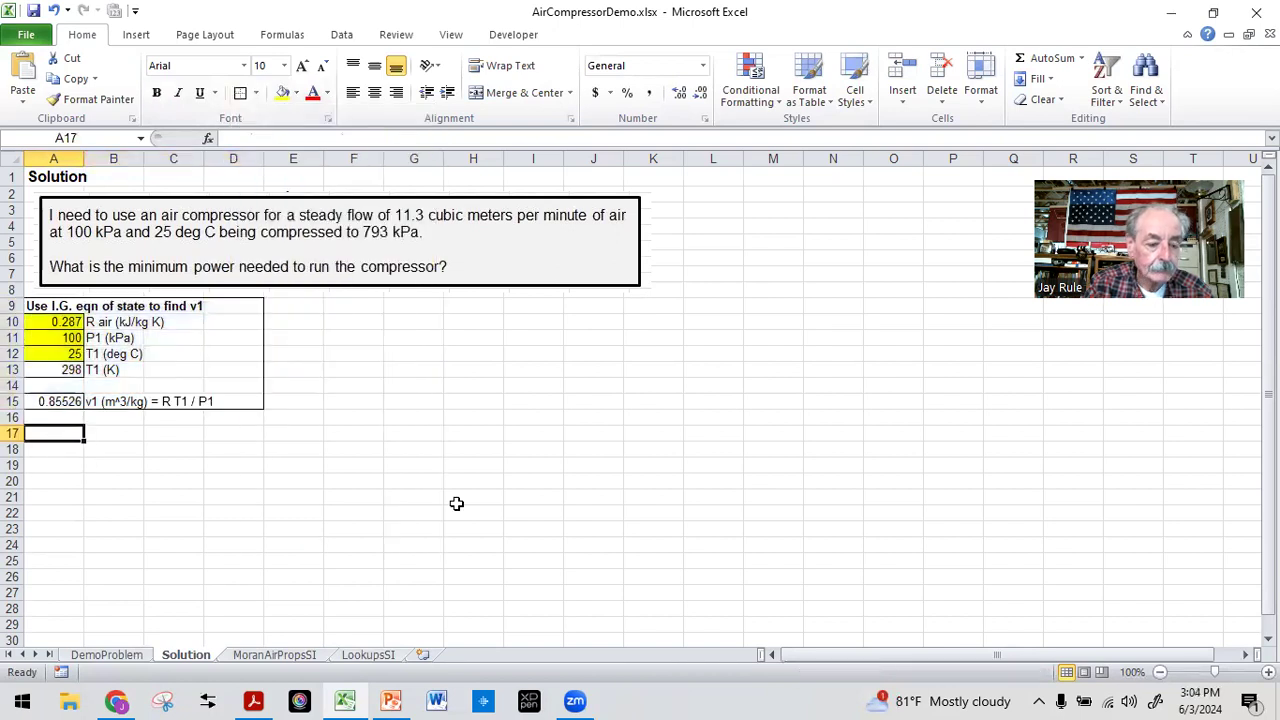
text(Mass Fl)
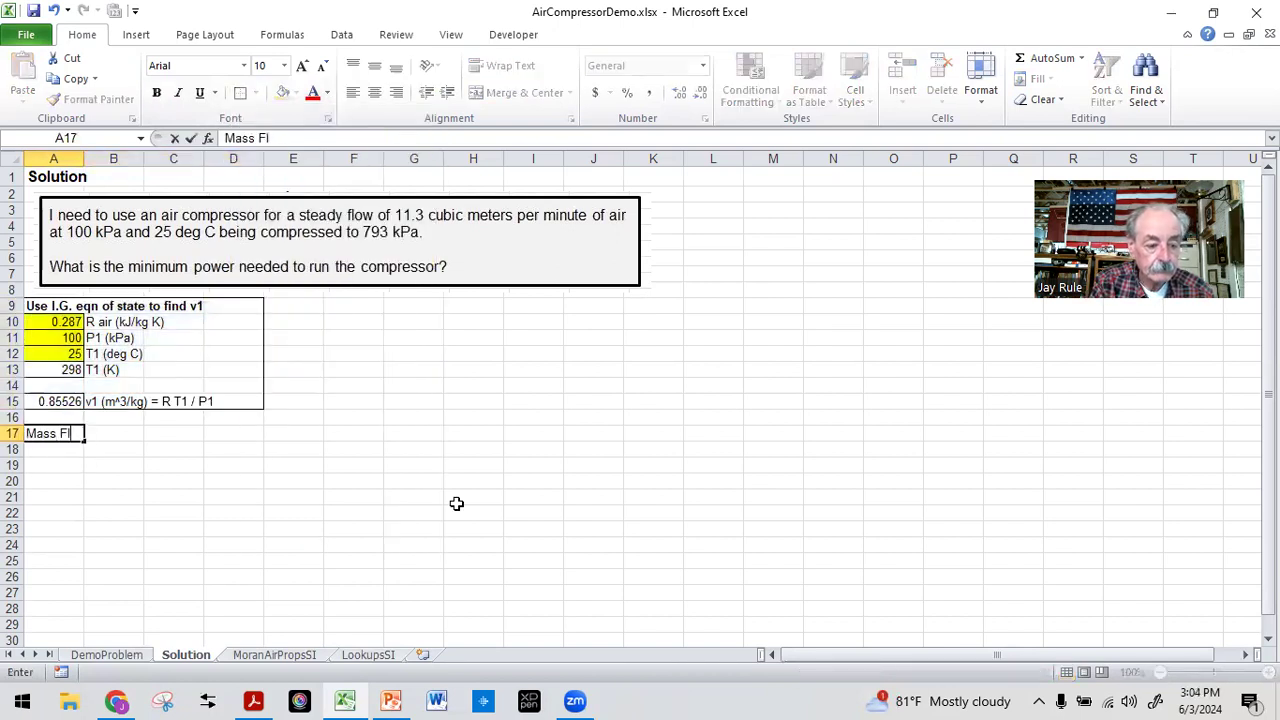
text(ow Rate)
key(Return)
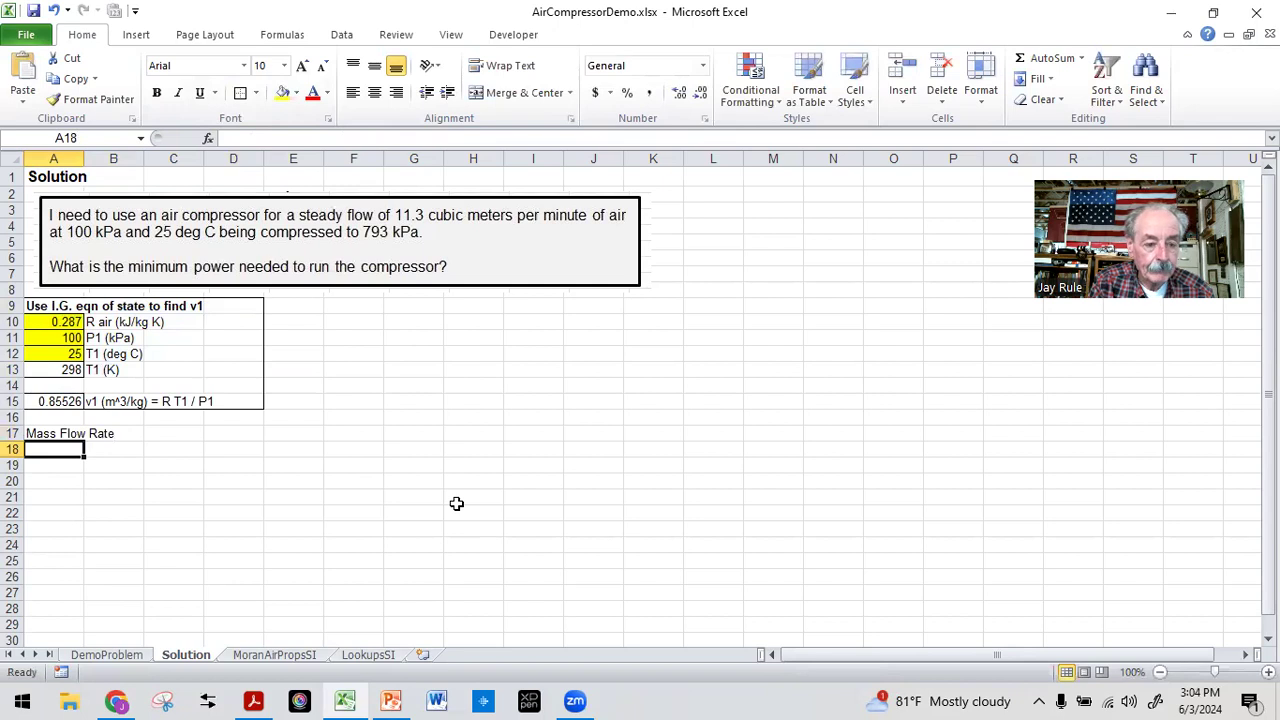
- Enter the volumetric flow rate 11.3 in cell A18 under the Mass Flow Rate heading
key(Right)
key(Left)
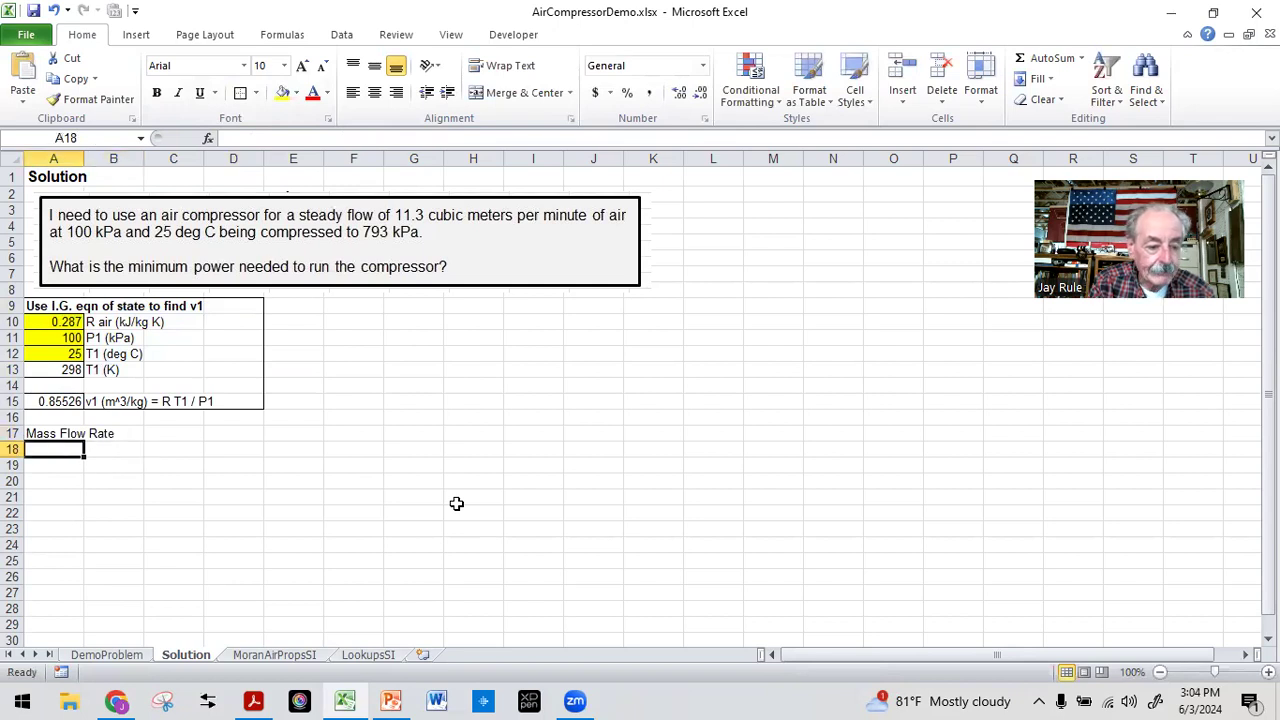
text(11.3)
key(Right)
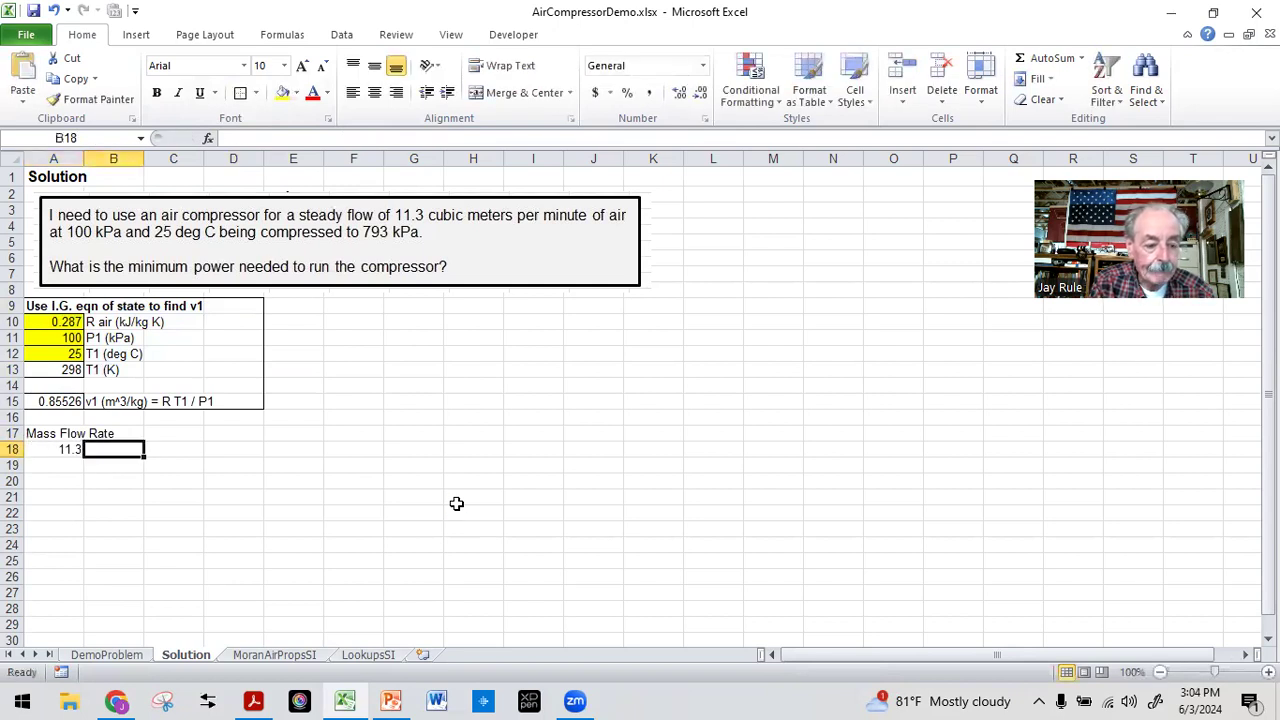
- Enter the label "(AV1) volumetric flow rate (m^3/min)" in cell B18
text((AV)
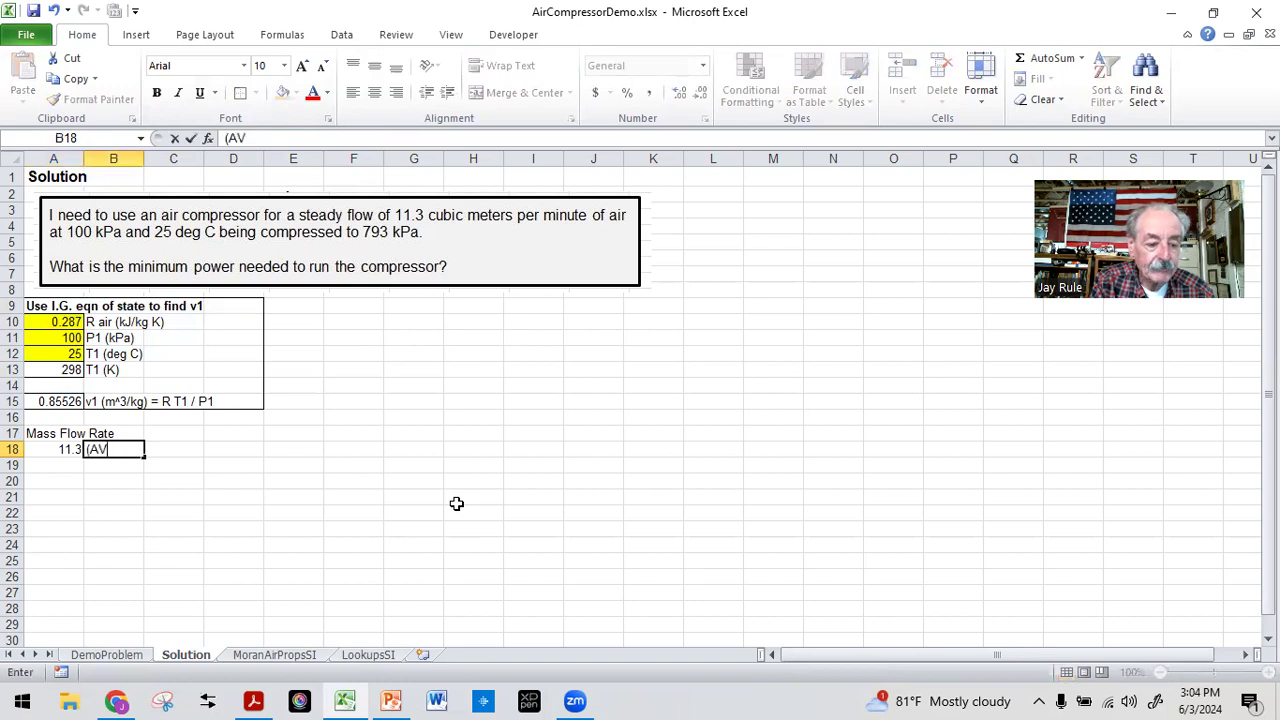
text(1) vo)
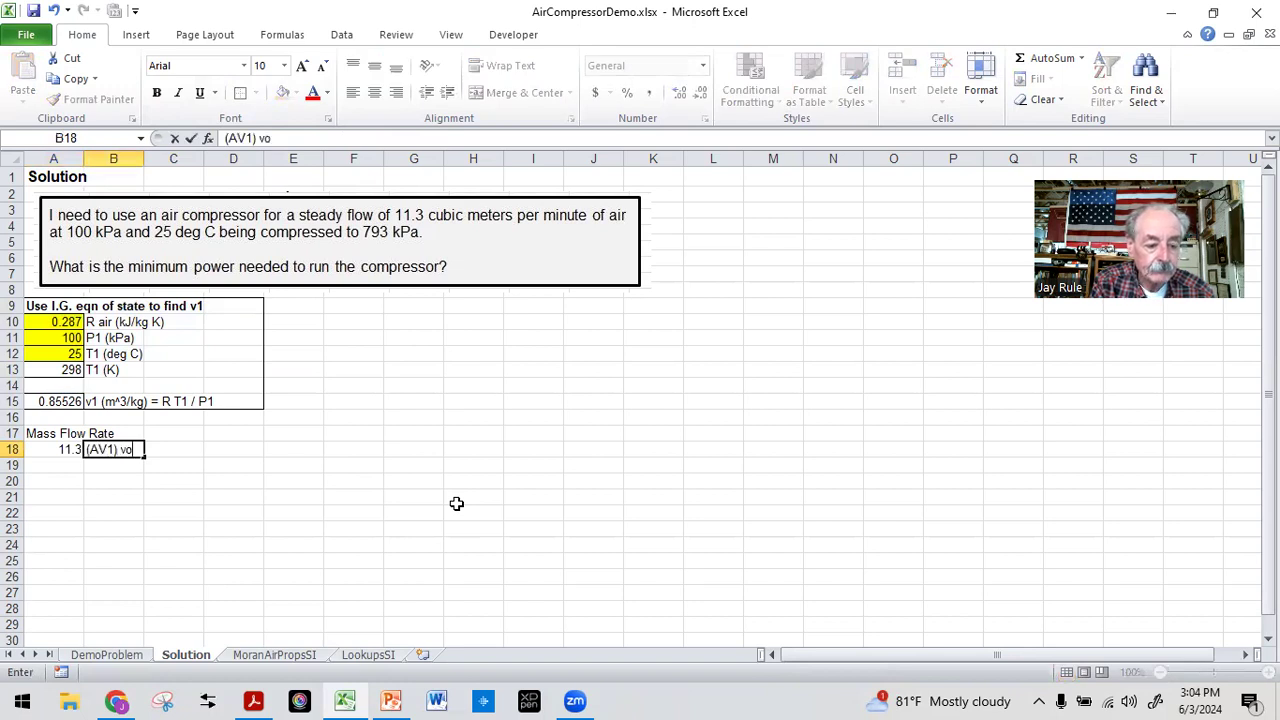
text(lumetric )
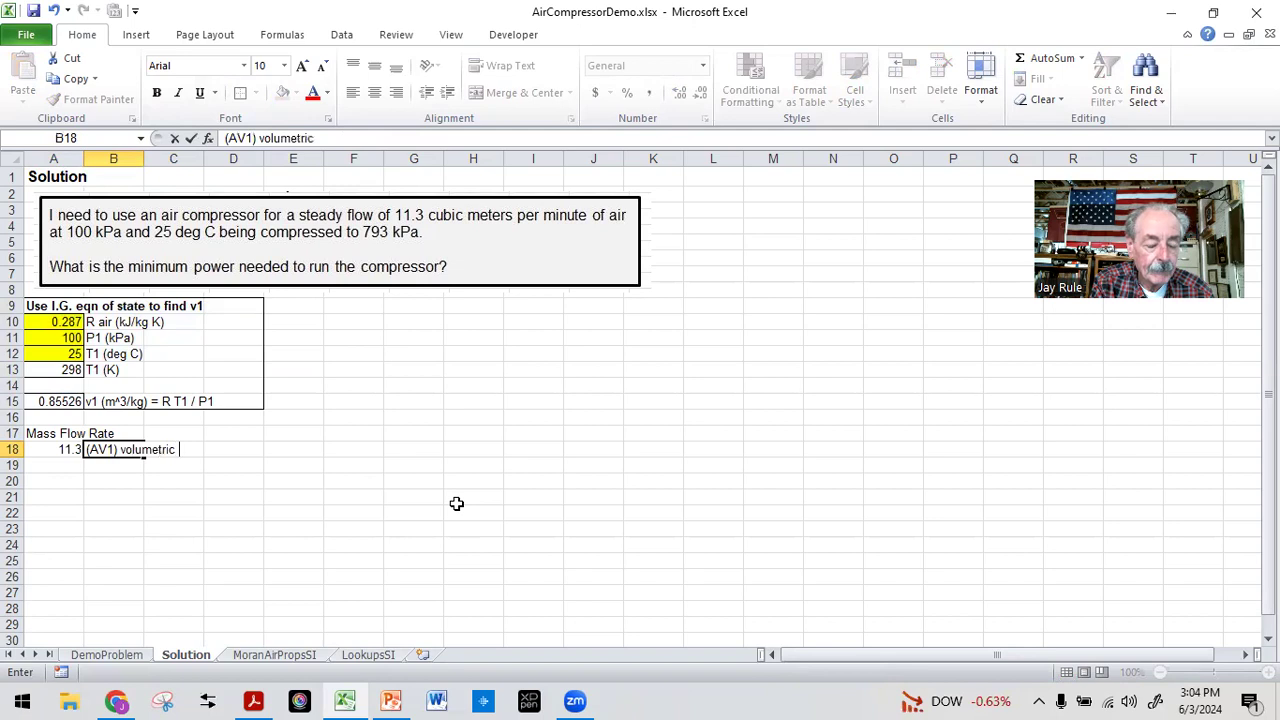
text(flow rate ()
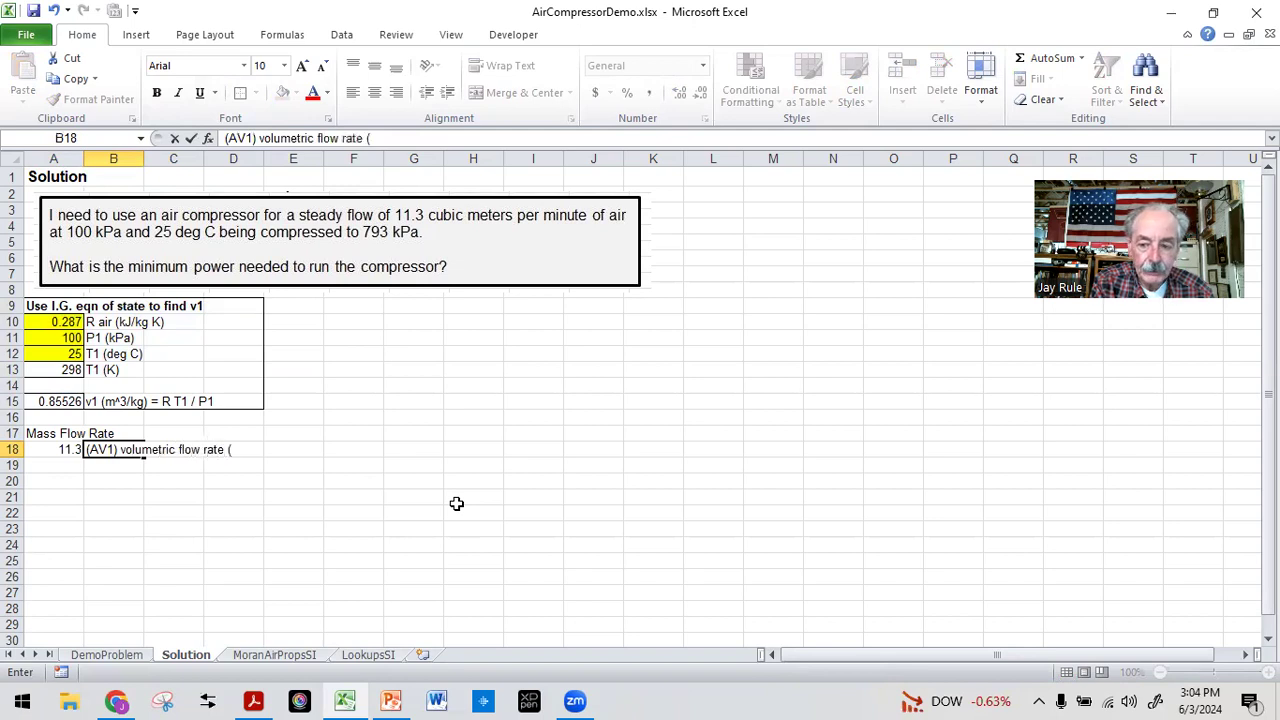
text(m^)
key(BackSpace)
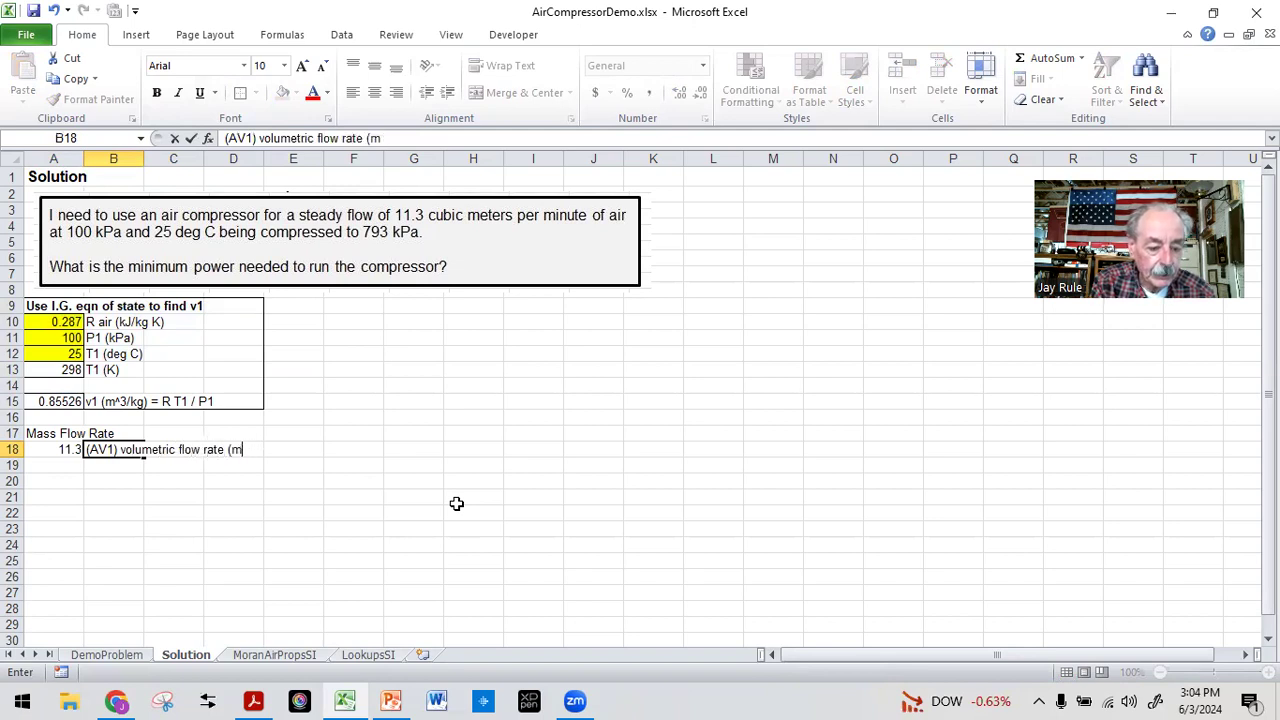
text(3/min))
key(Return)
- Fill the volumetric flow rate input in cell A18 with yellow
key(Up)
key(Left)
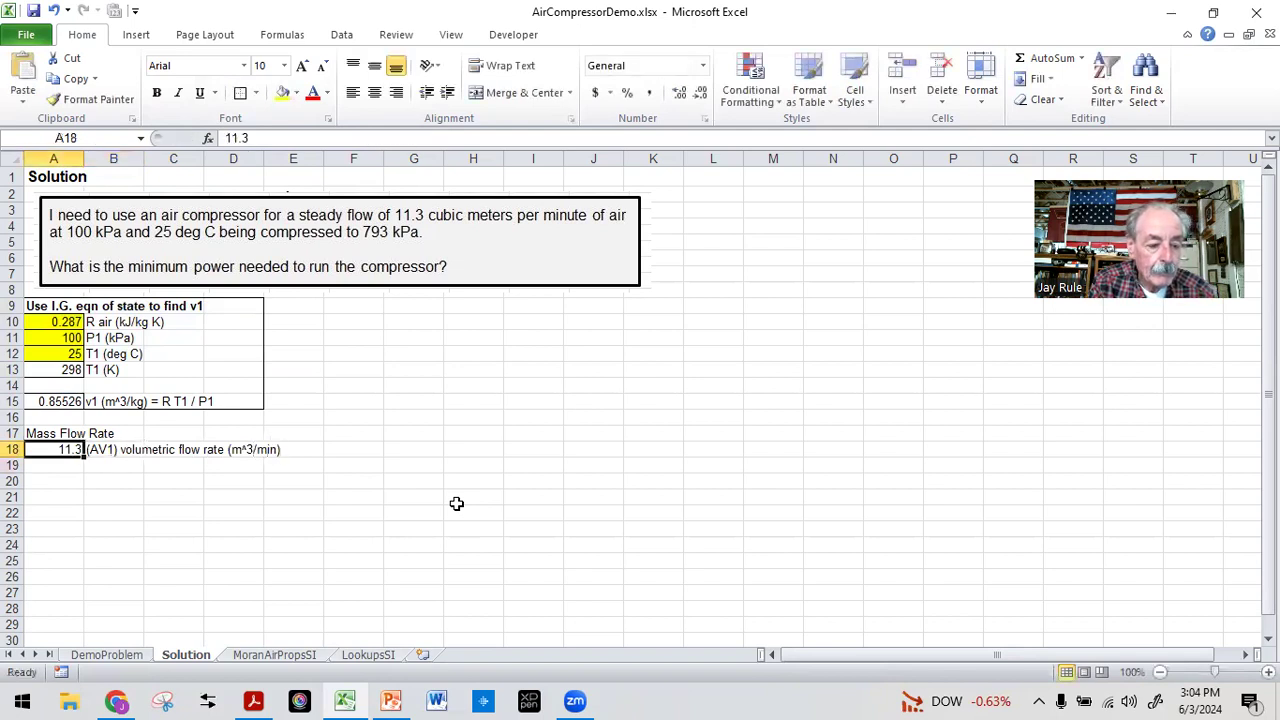
click(285, 93)
- Enter the label "v1 (m^3/kg)" in cell B19
click(106, 465)
text(v1)
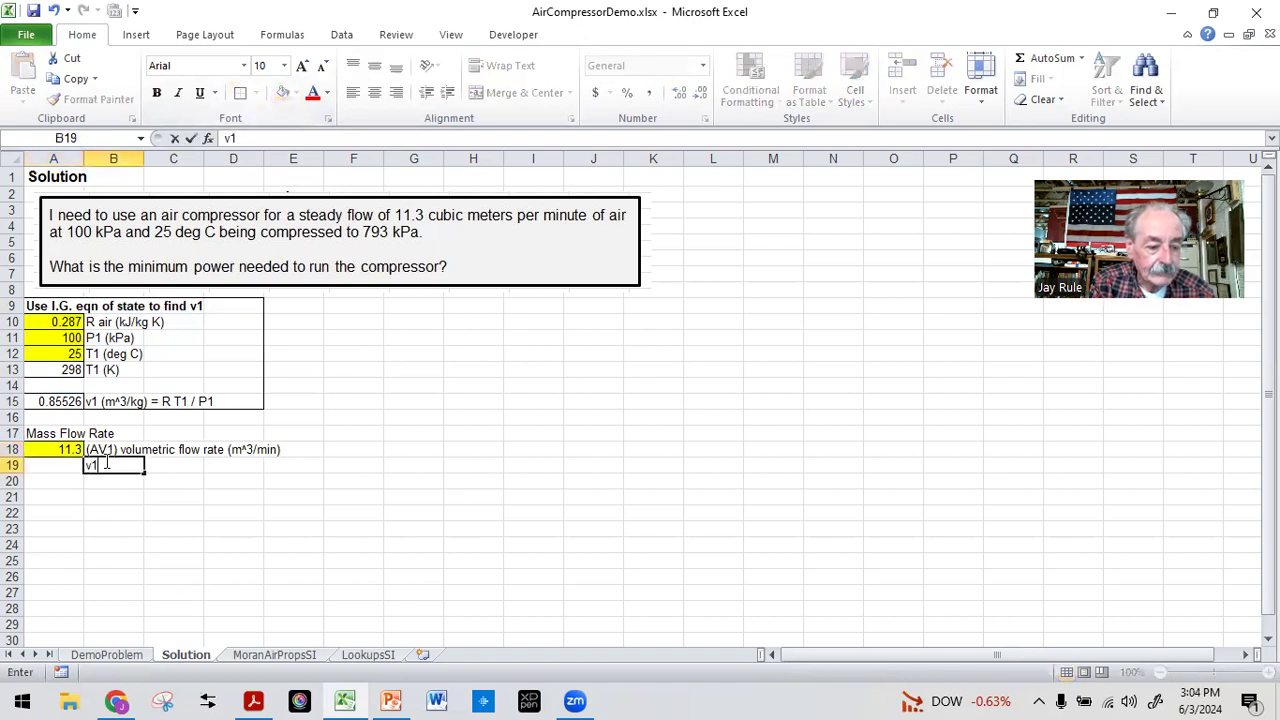
text( (m)
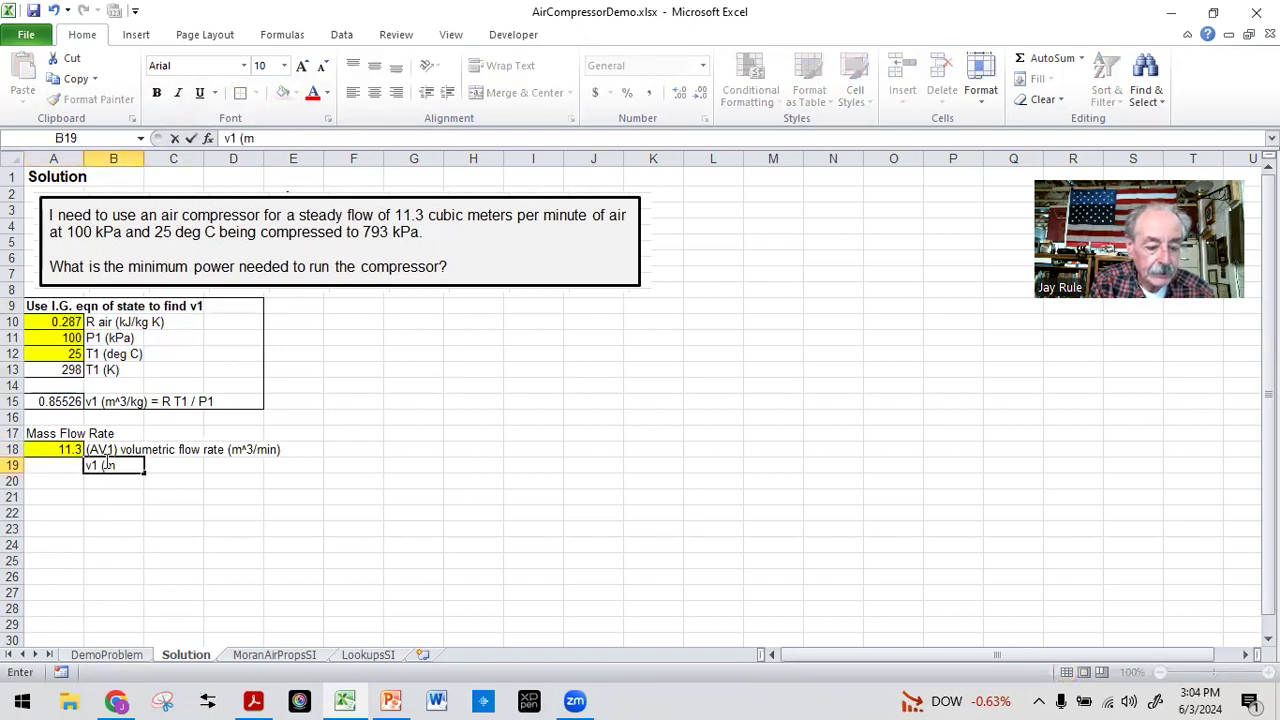
text(^3/kg))
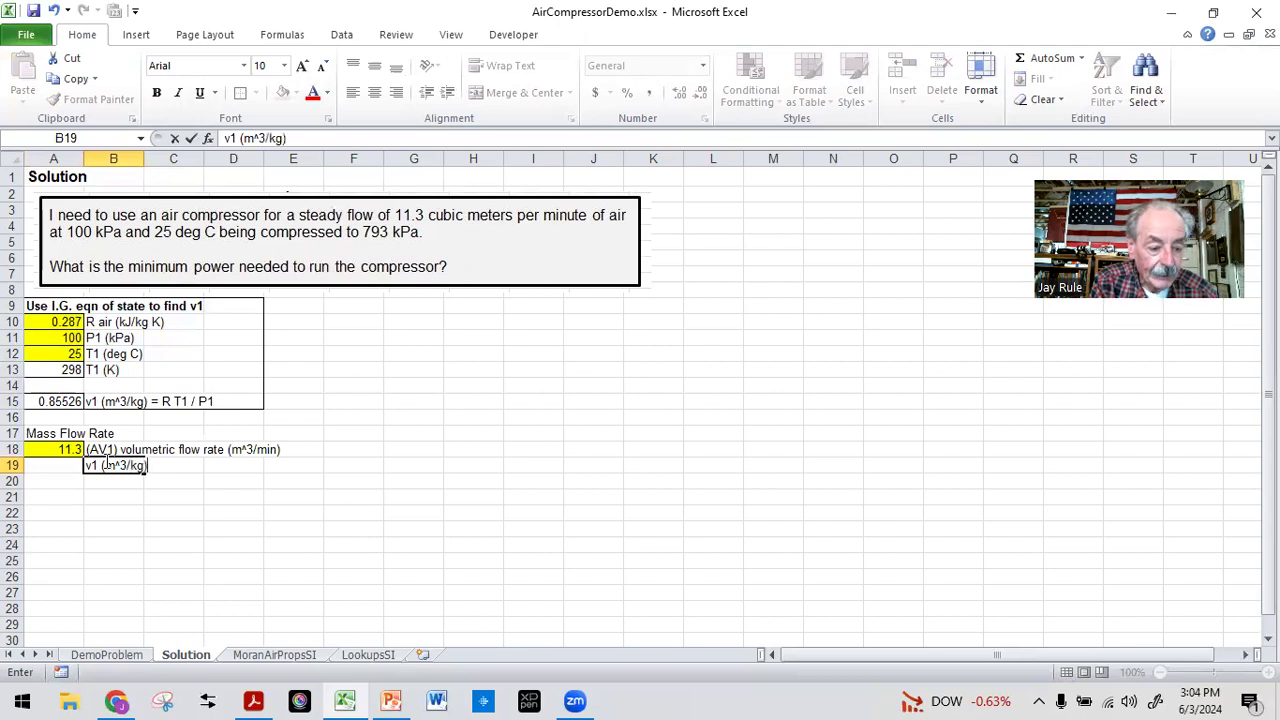
key(Return)
- Link cell A19 to the calculated specific volume with the formula =A15 and put borders around the cell
key(Up)
key(Left)
text(=)
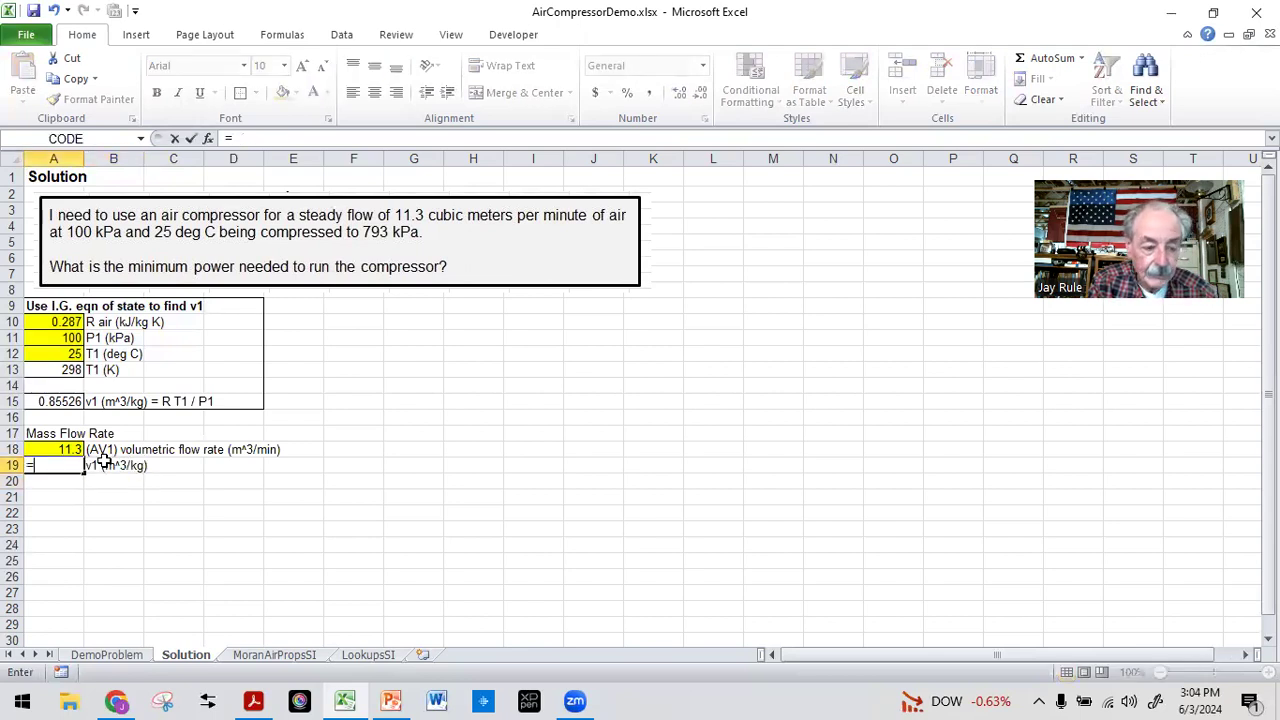
click(55, 401)
key(Return)
key(Up)
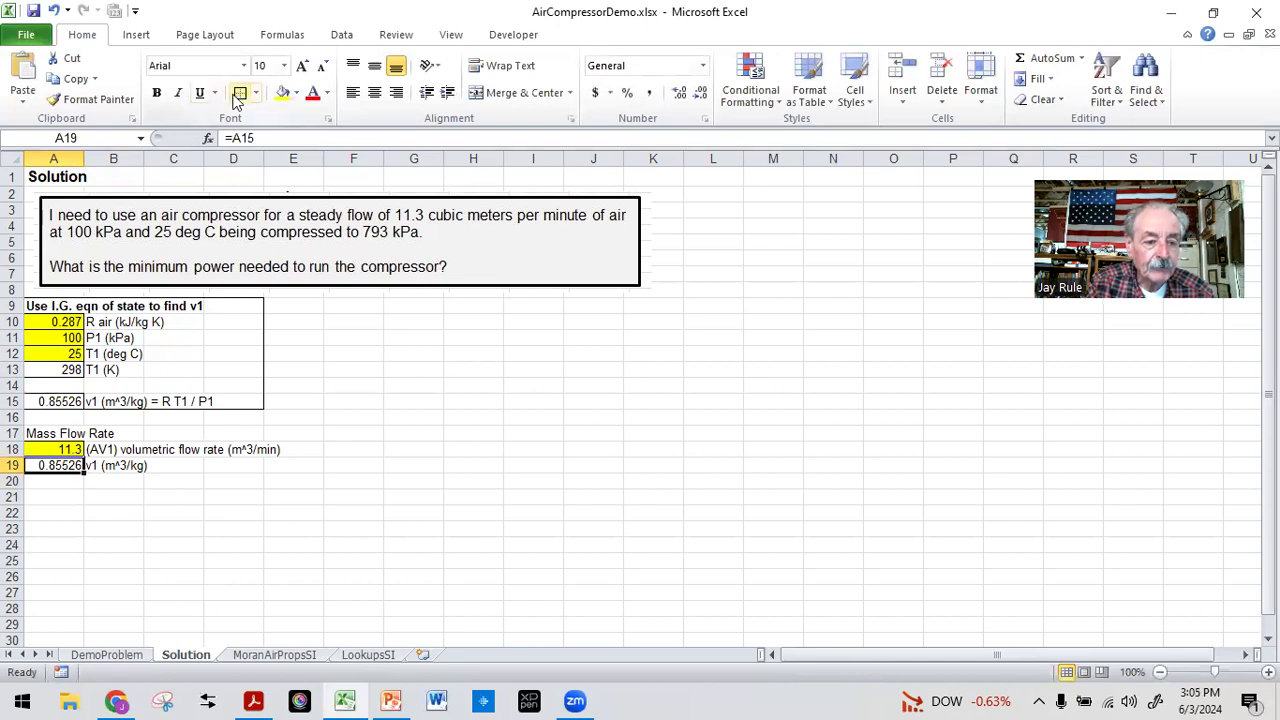
- Fill the linked v1 value in cell A19 with a pale cyan from the additional standard colors
click(296, 93)
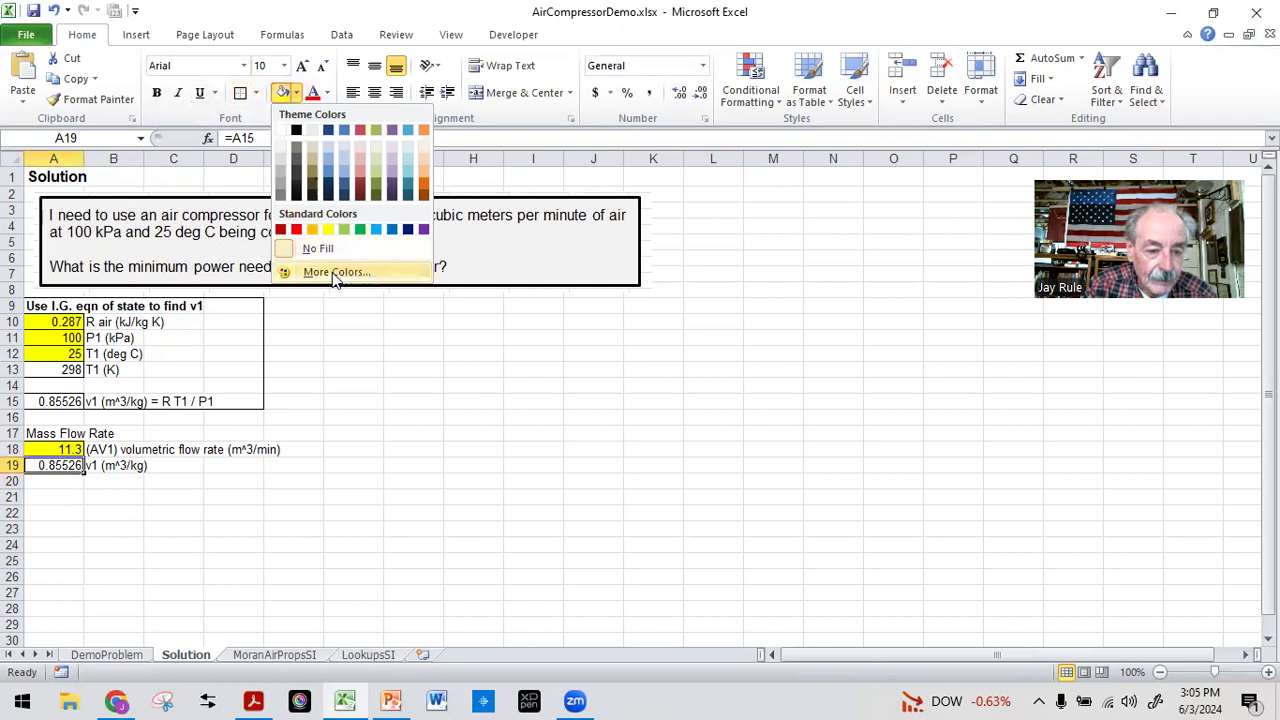
click(332, 272)
click(516, 259)
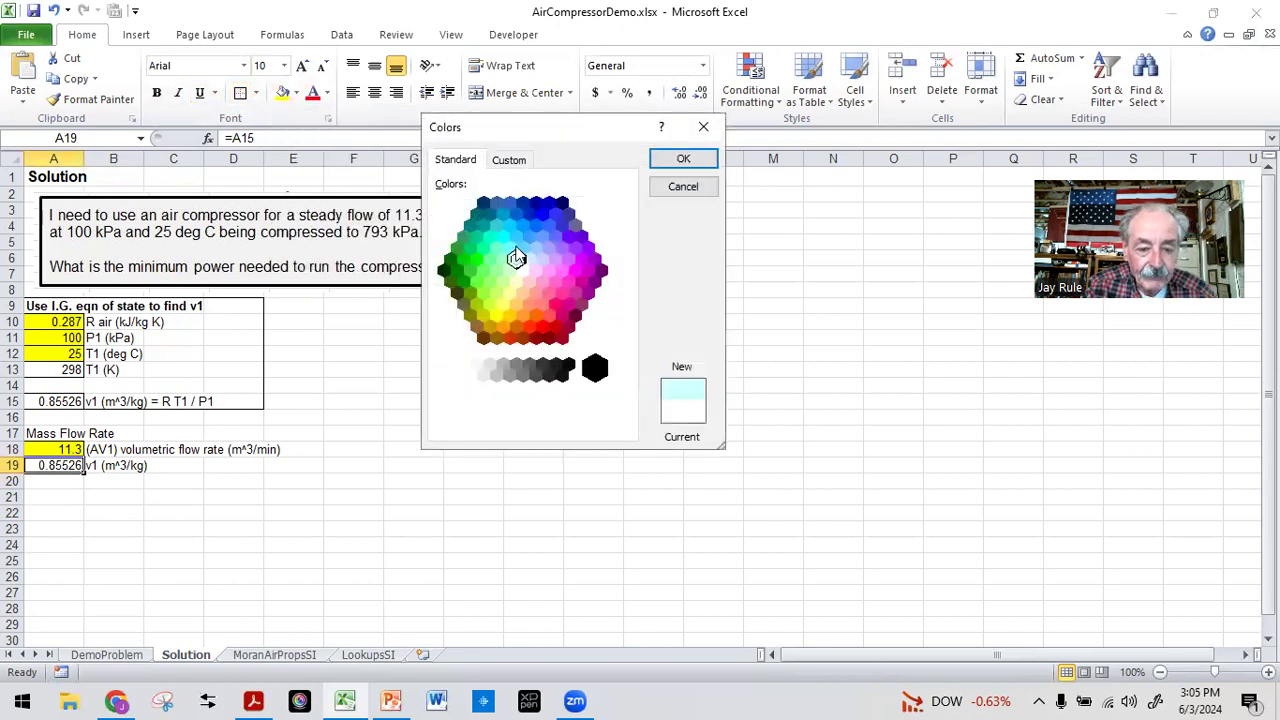
click(660, 162)
click(182, 512)
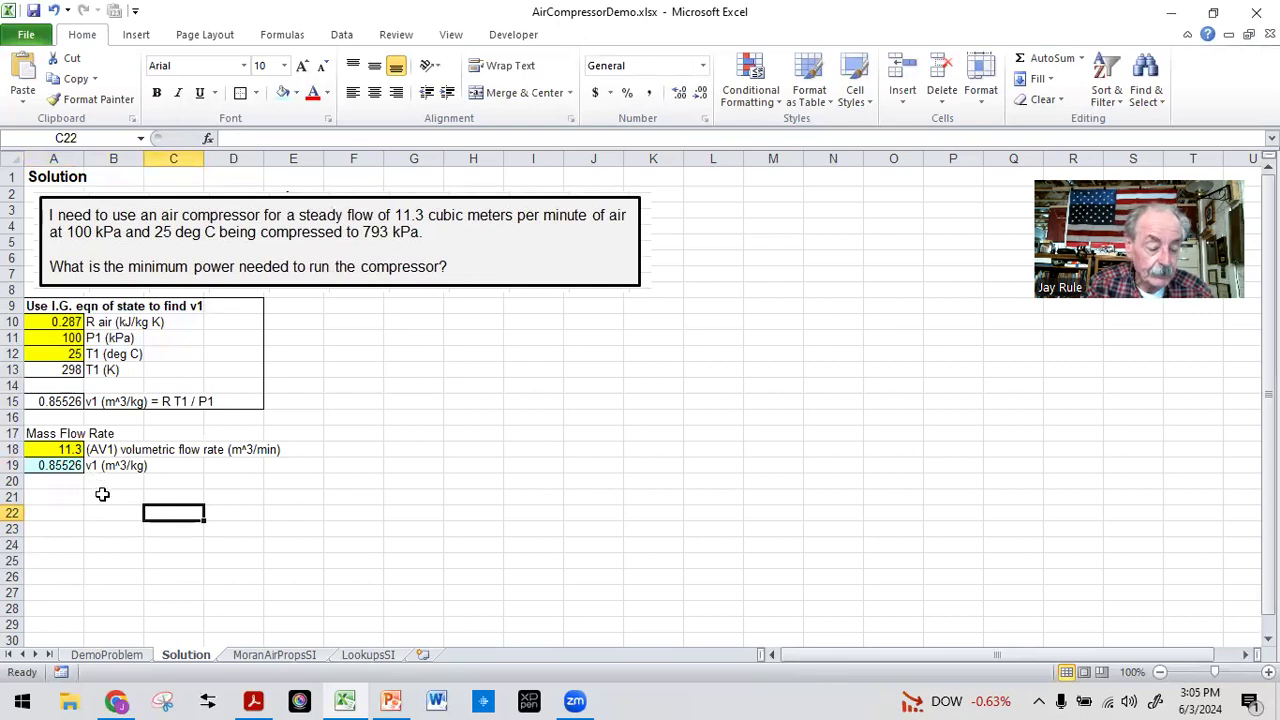
- Enter the label "mdot (kg/min) = (AV1)/v1" in cell B21
click(102, 494)
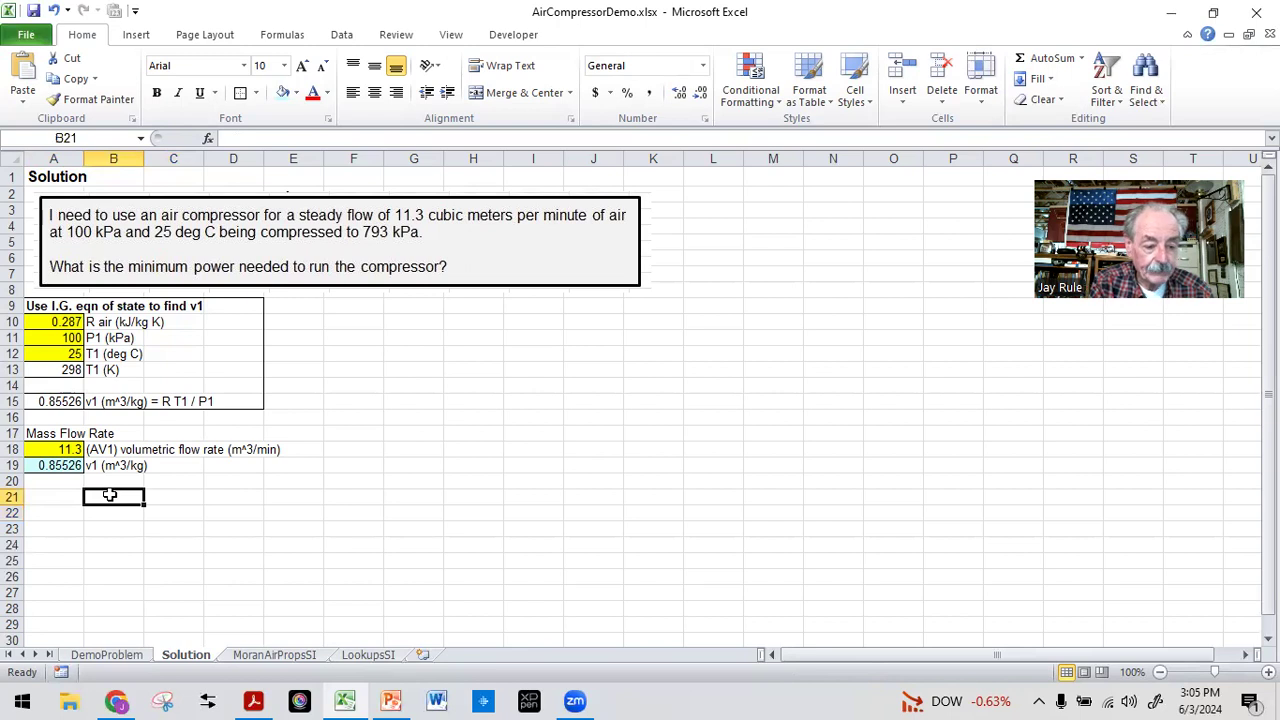
text(mdot)
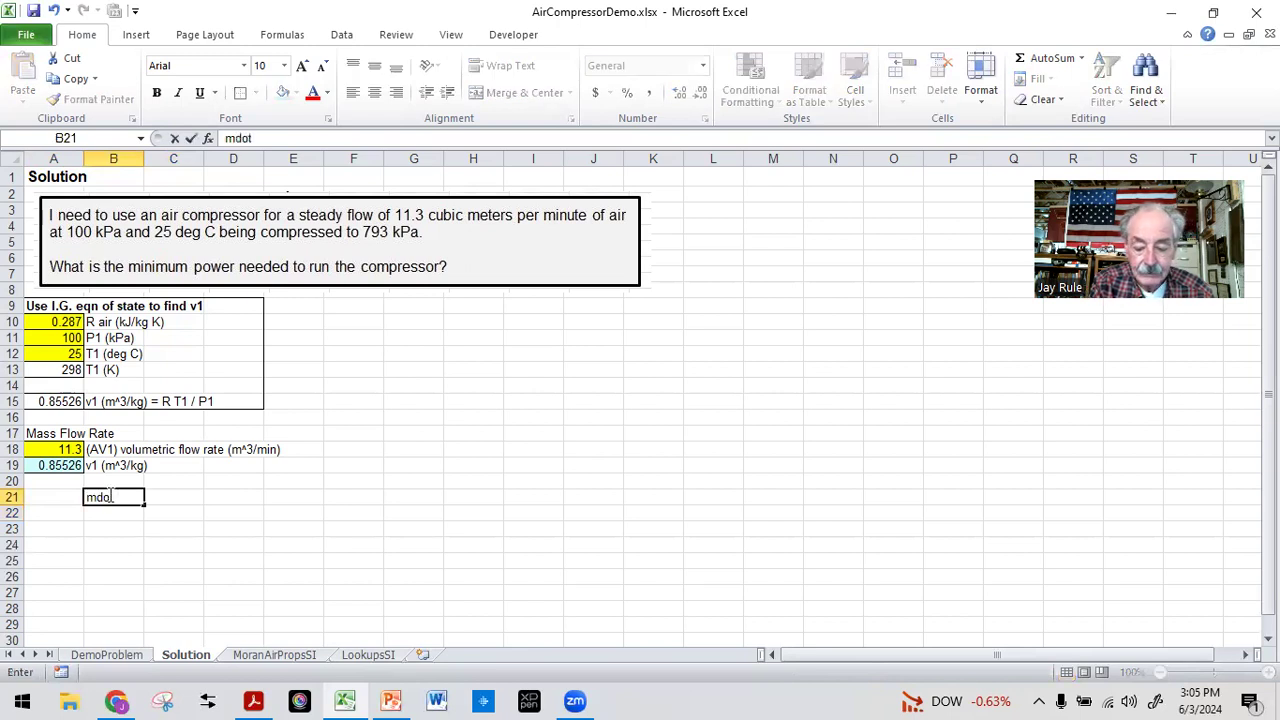
text( (kg/min) = )
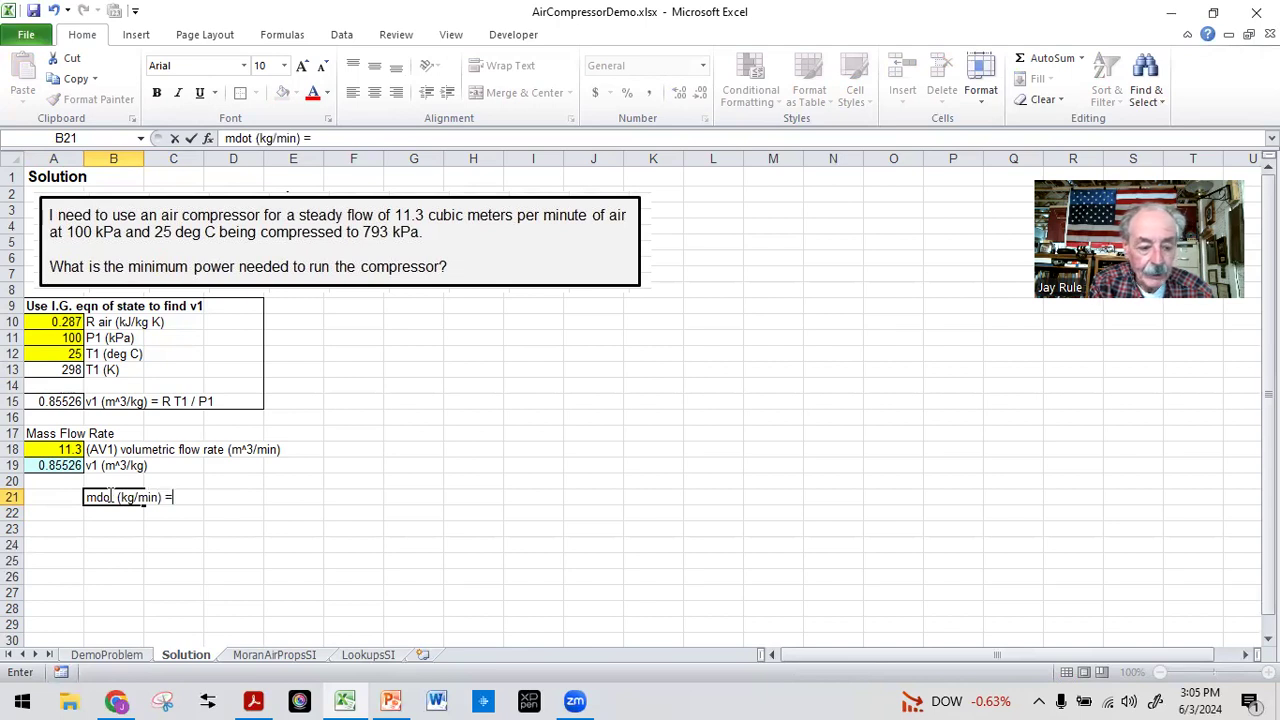
text((AV1)
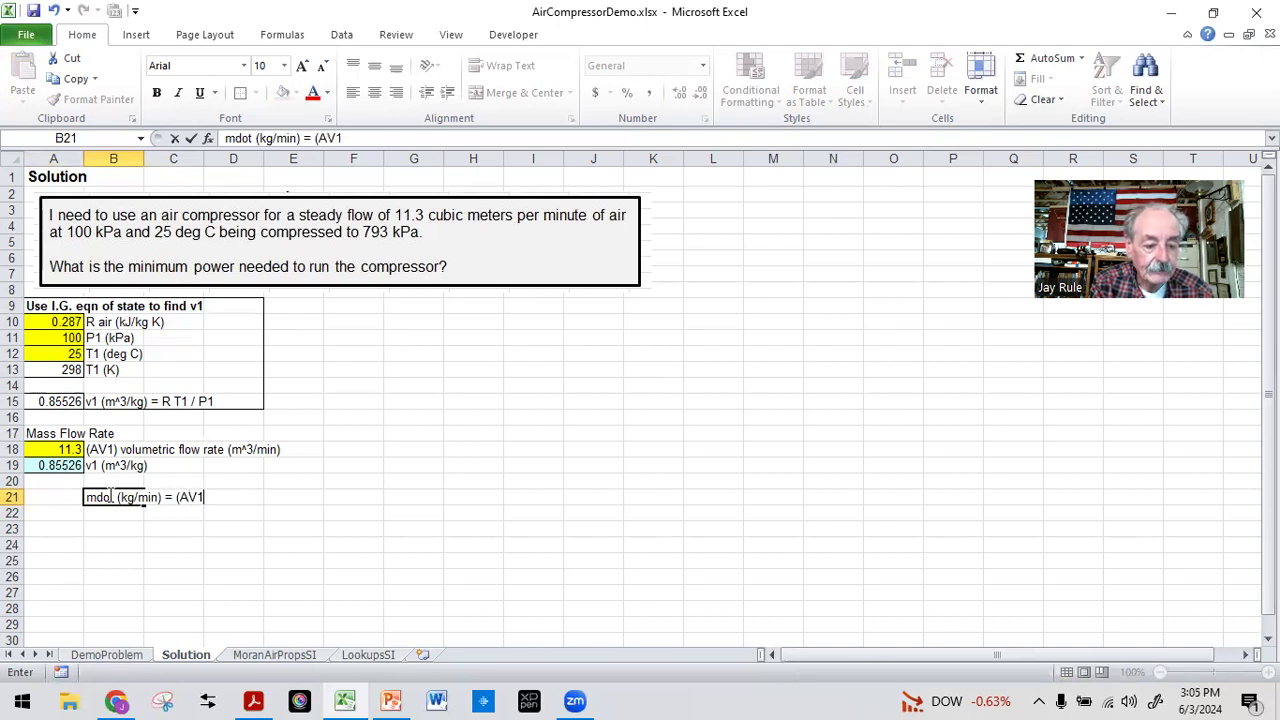
text()/v1)
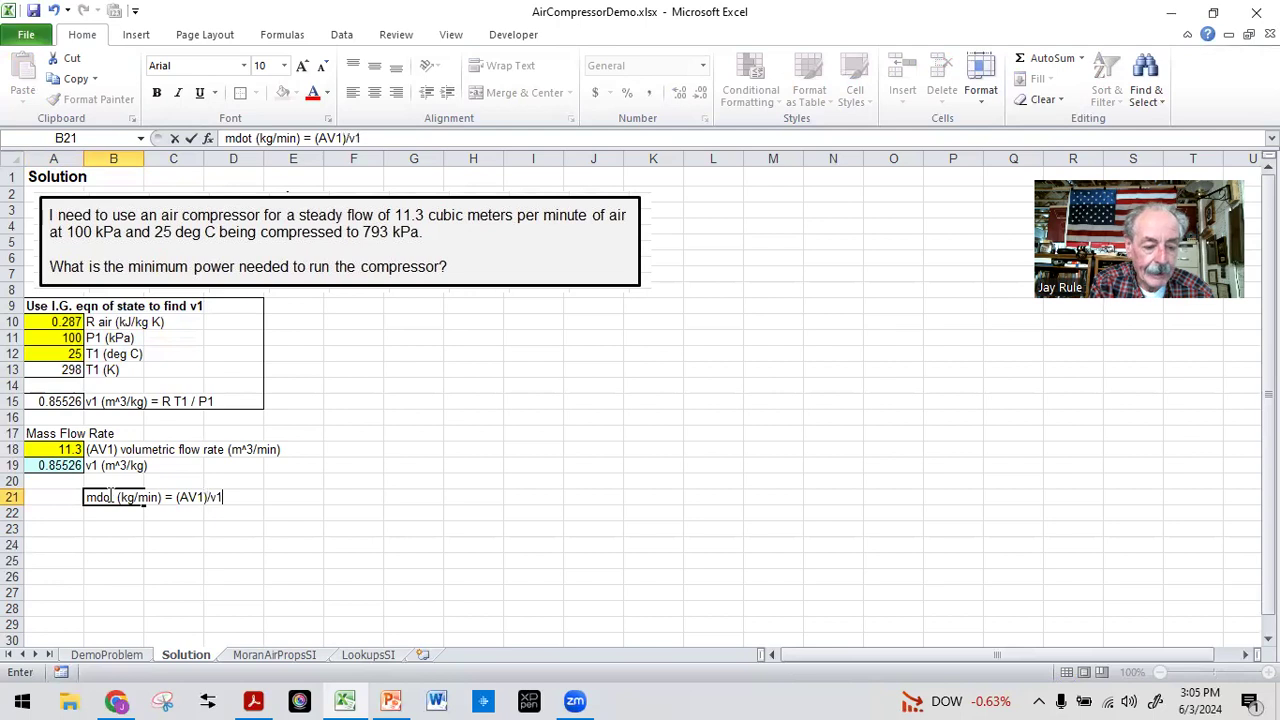
key(Return)
- Calculate the mass flow rate per minute in cell A21 with the formula =A18/A19 and put borders around the cell
key(Up)
key(Left)
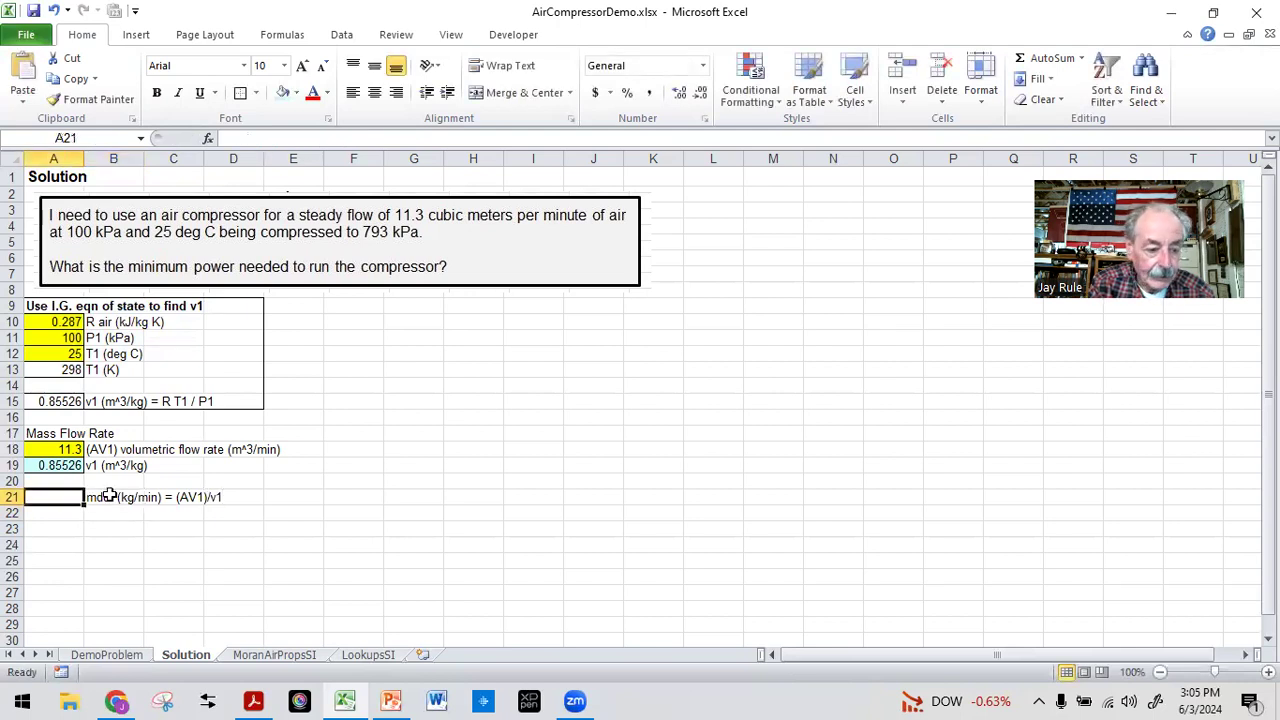
text(=)
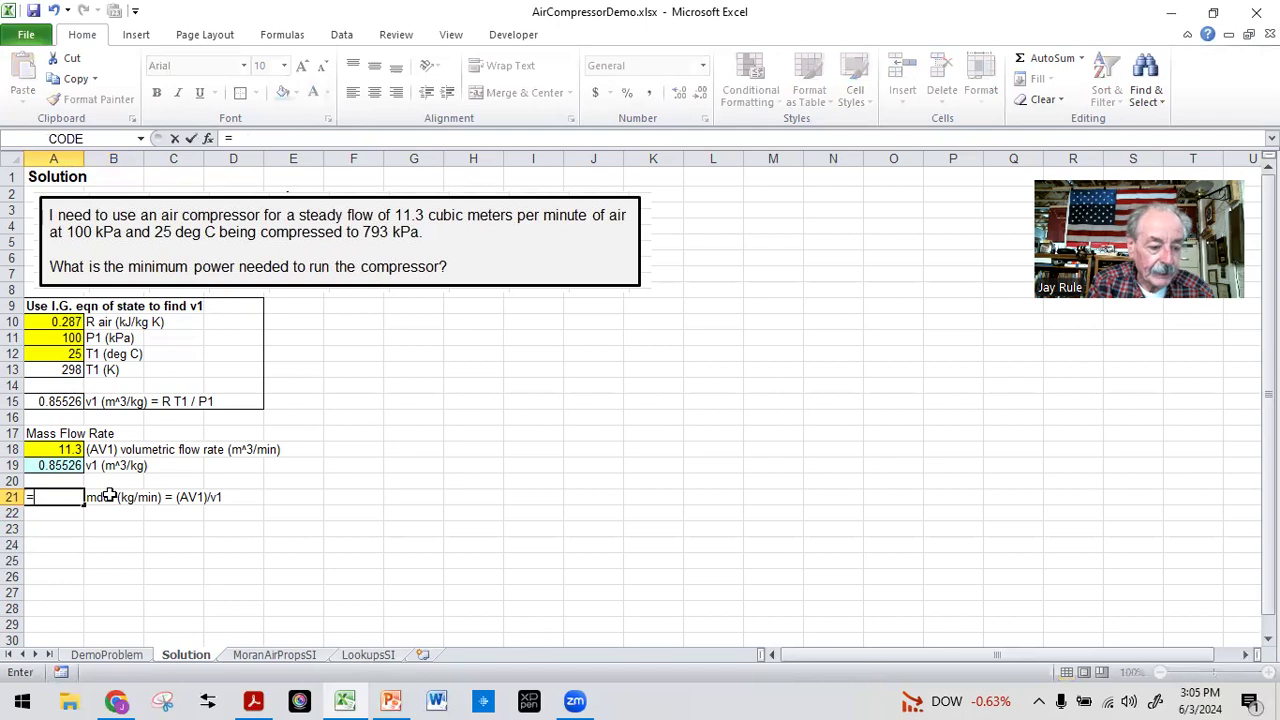
click(72, 449)
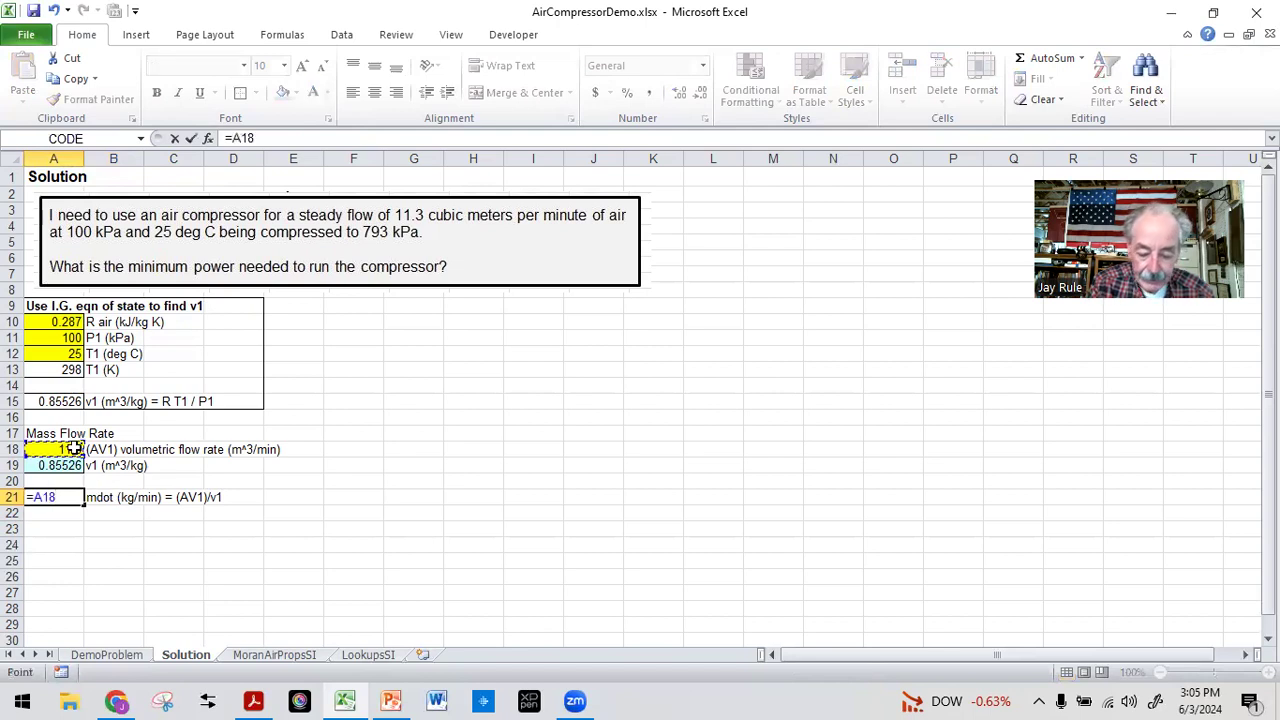
text(/)
click(60, 465)
key(Return)
key(Up)
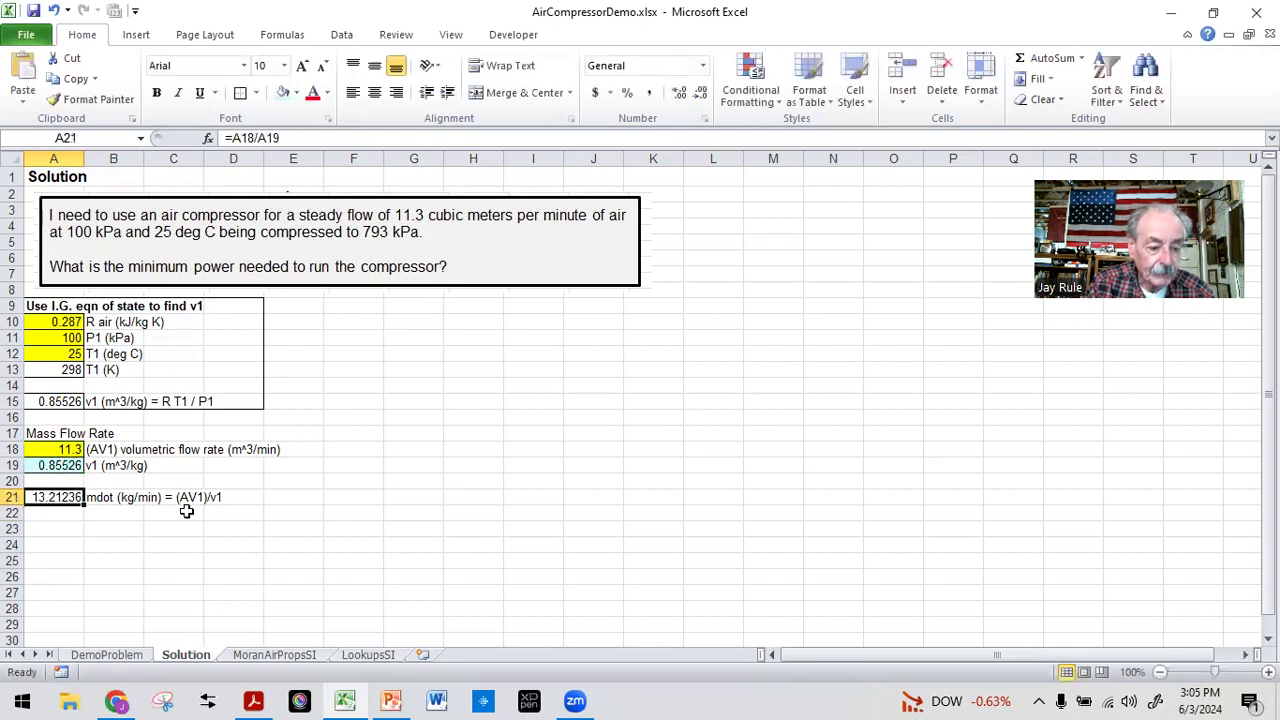
click(240, 92)
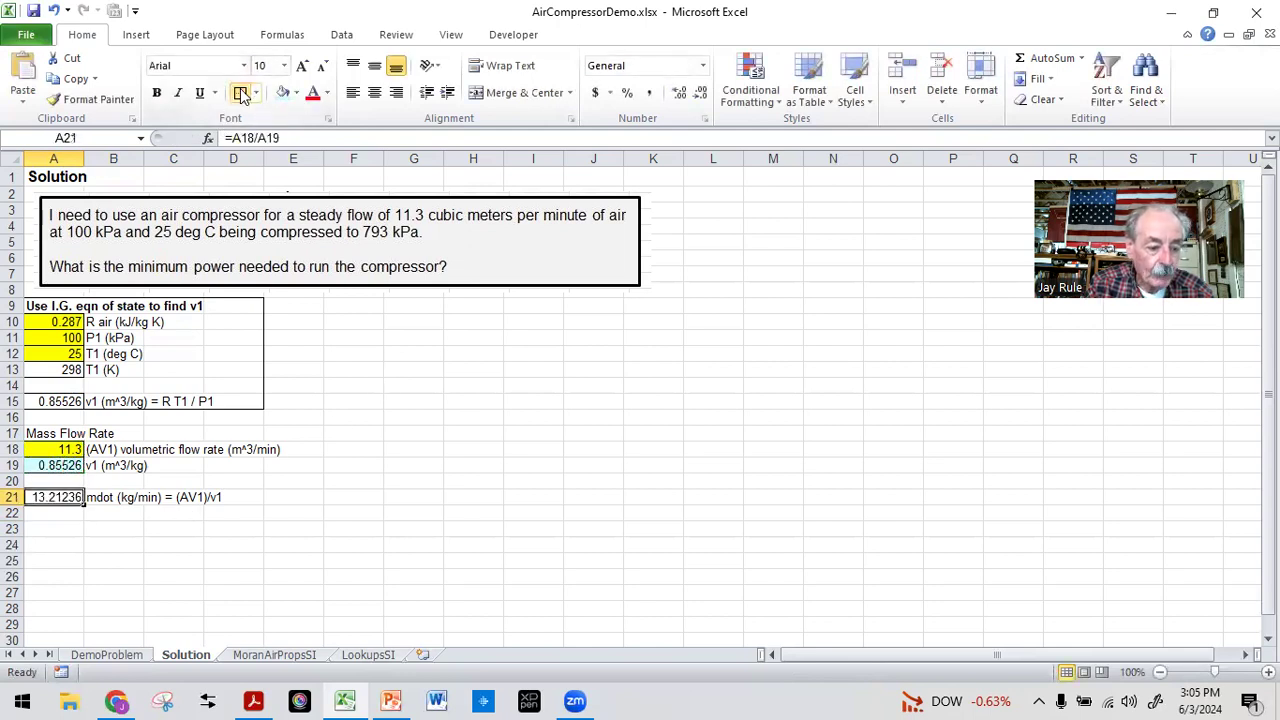
- Enter the label "mdot (kg/sec)" in cell B22
click(108, 512)
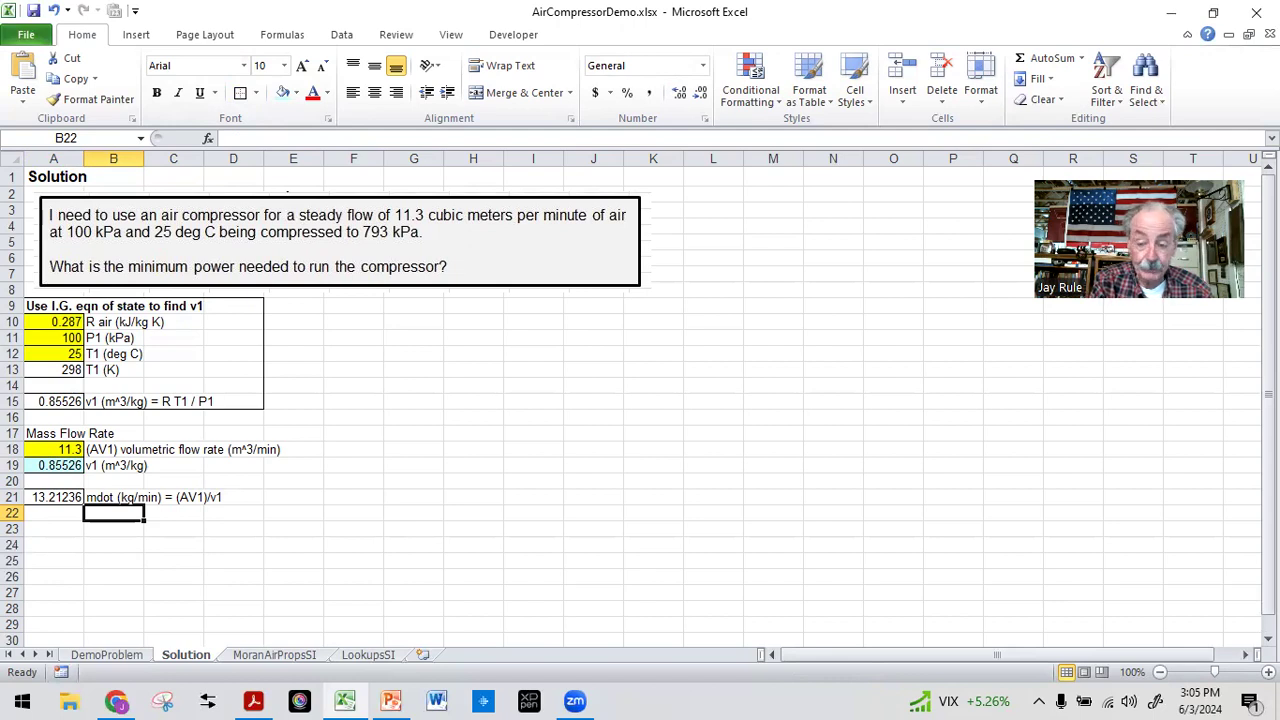
text(m)
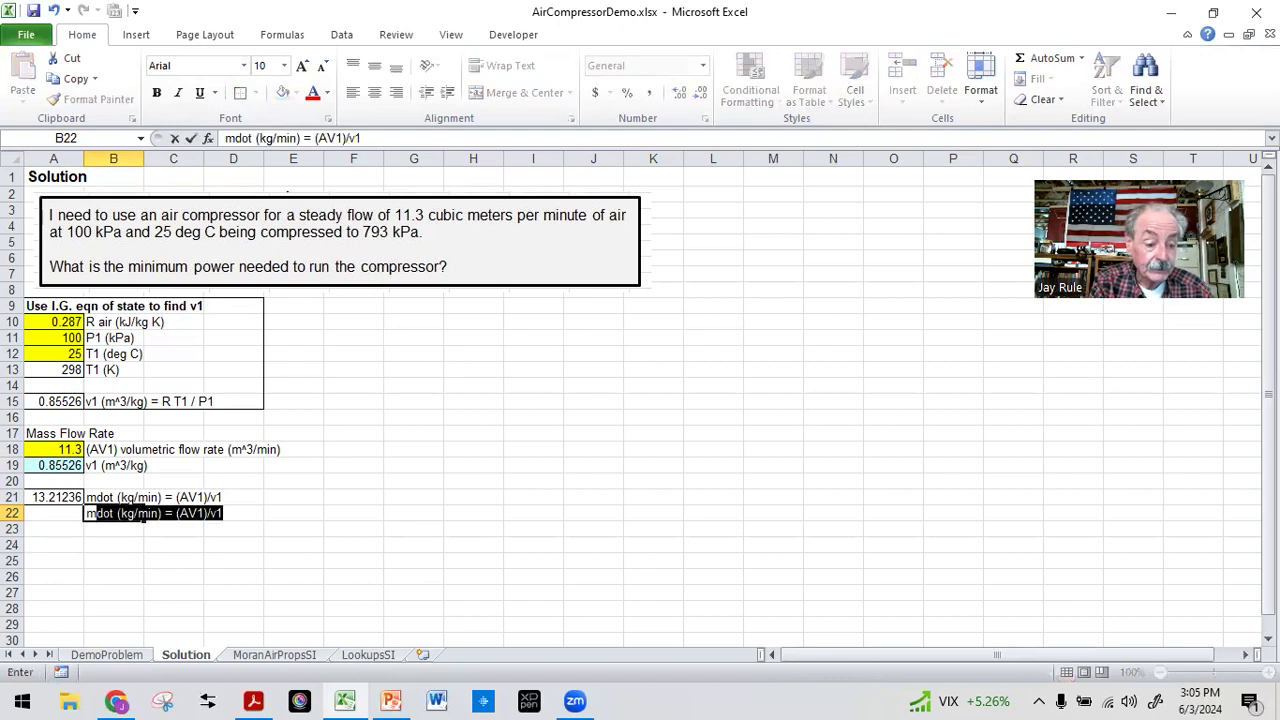
text(dot (kg/sec))
key(Return)
- Convert the mass flow rate to kg/sec in cell A22 with the formula =A21/60 and put borders around the cell
key(Up)
key(Left)
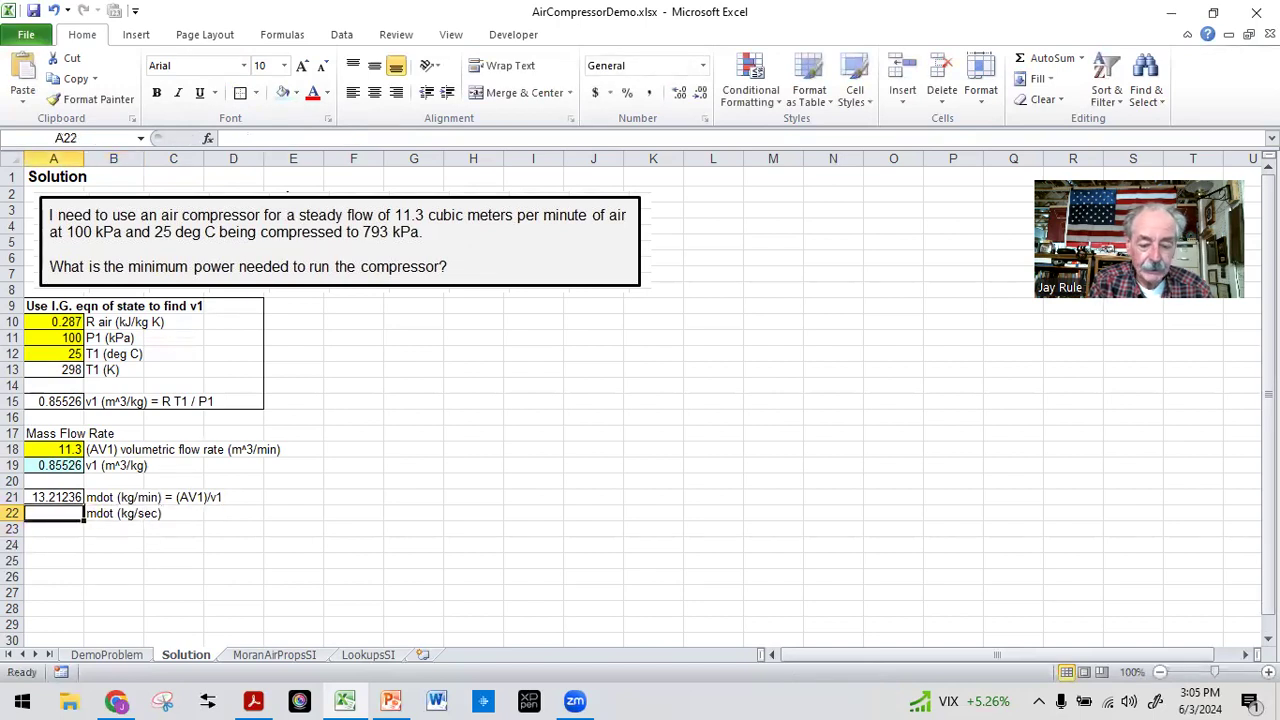
text(=)
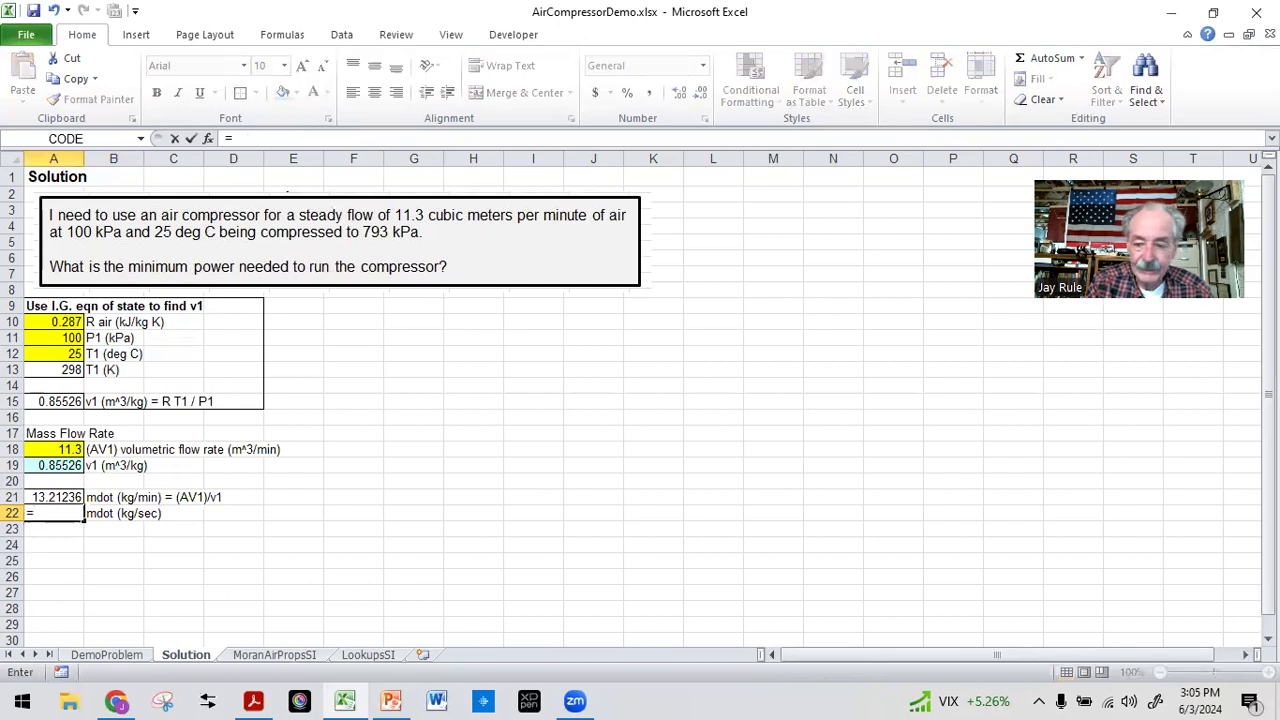
click(44, 491)
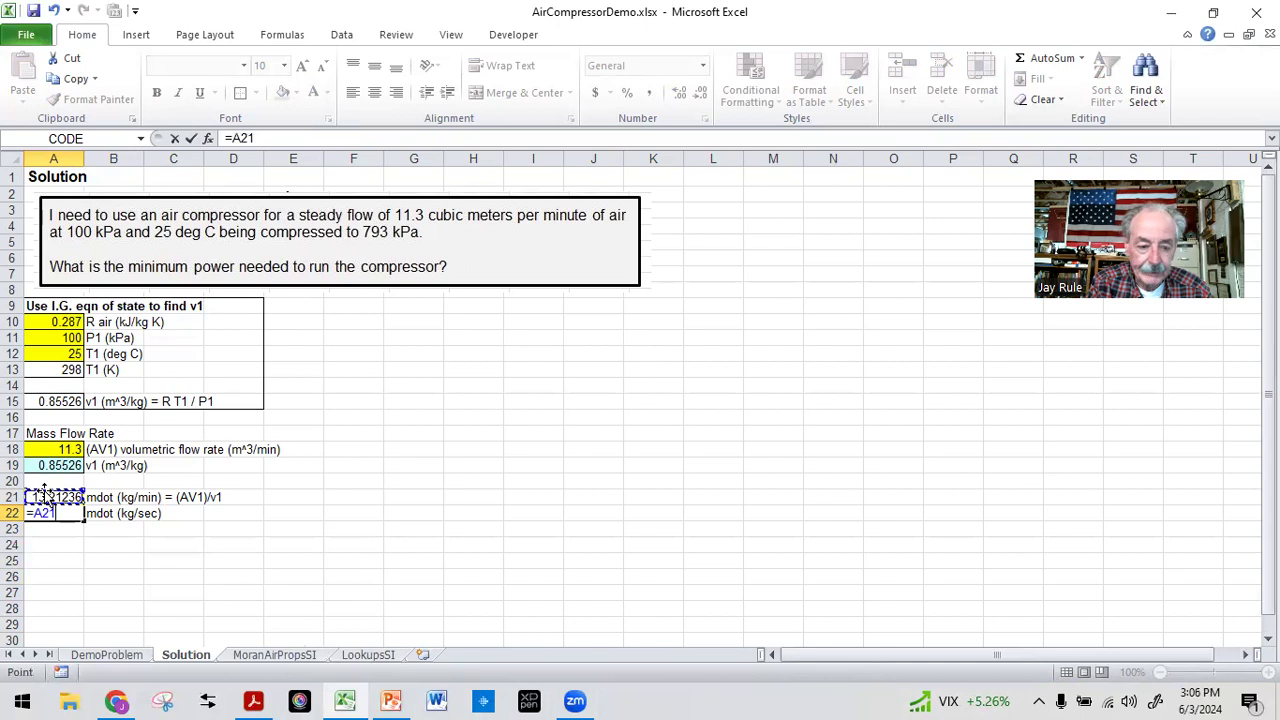
text(/6)
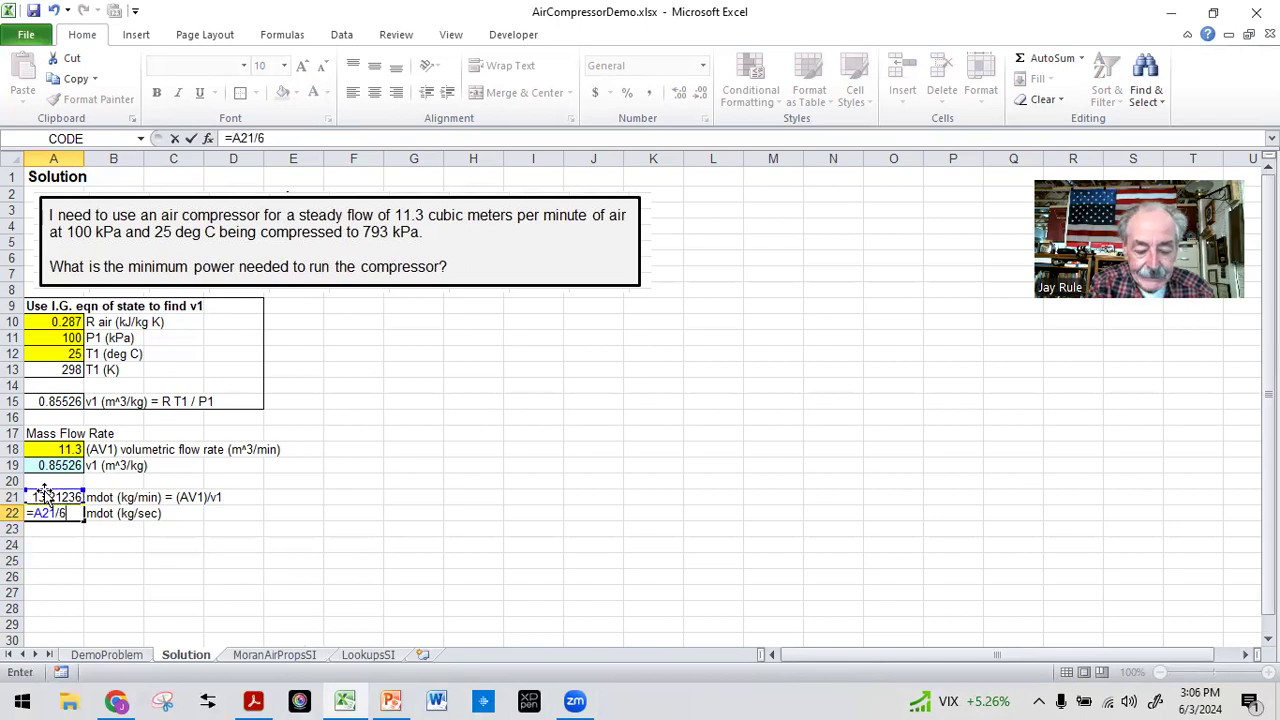
key(Return)
key(Up)
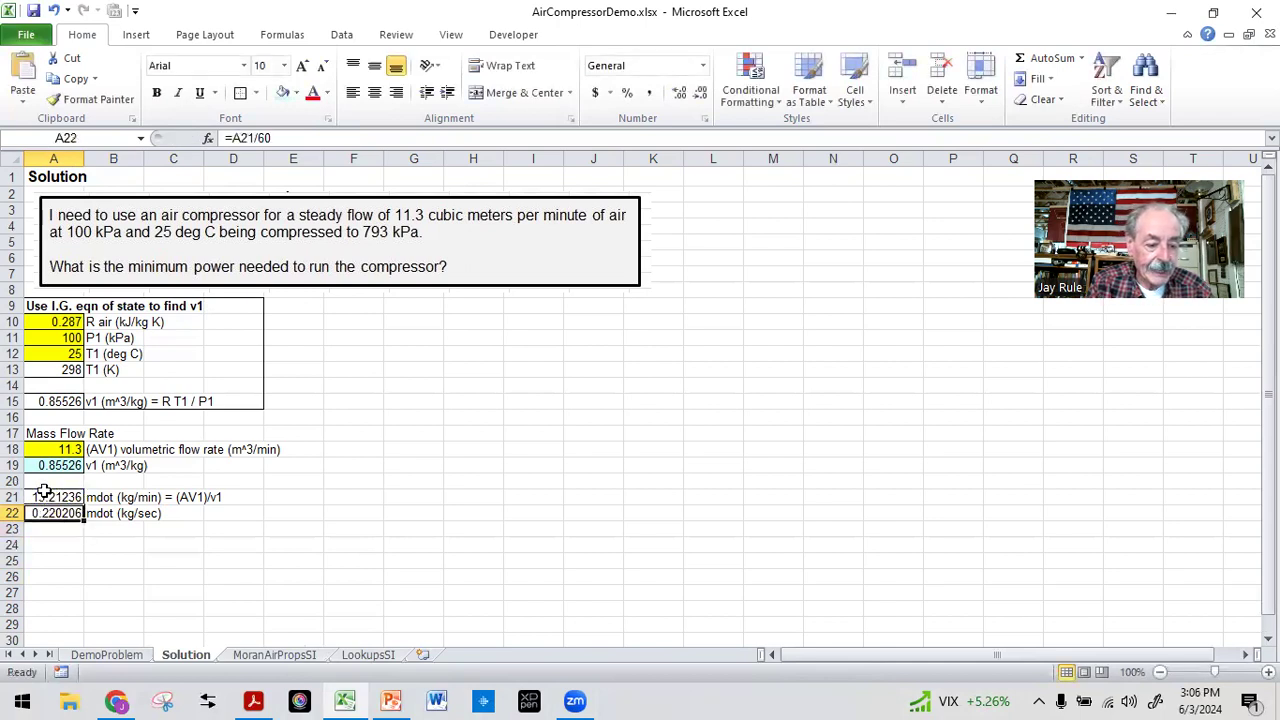
click(85, 593)
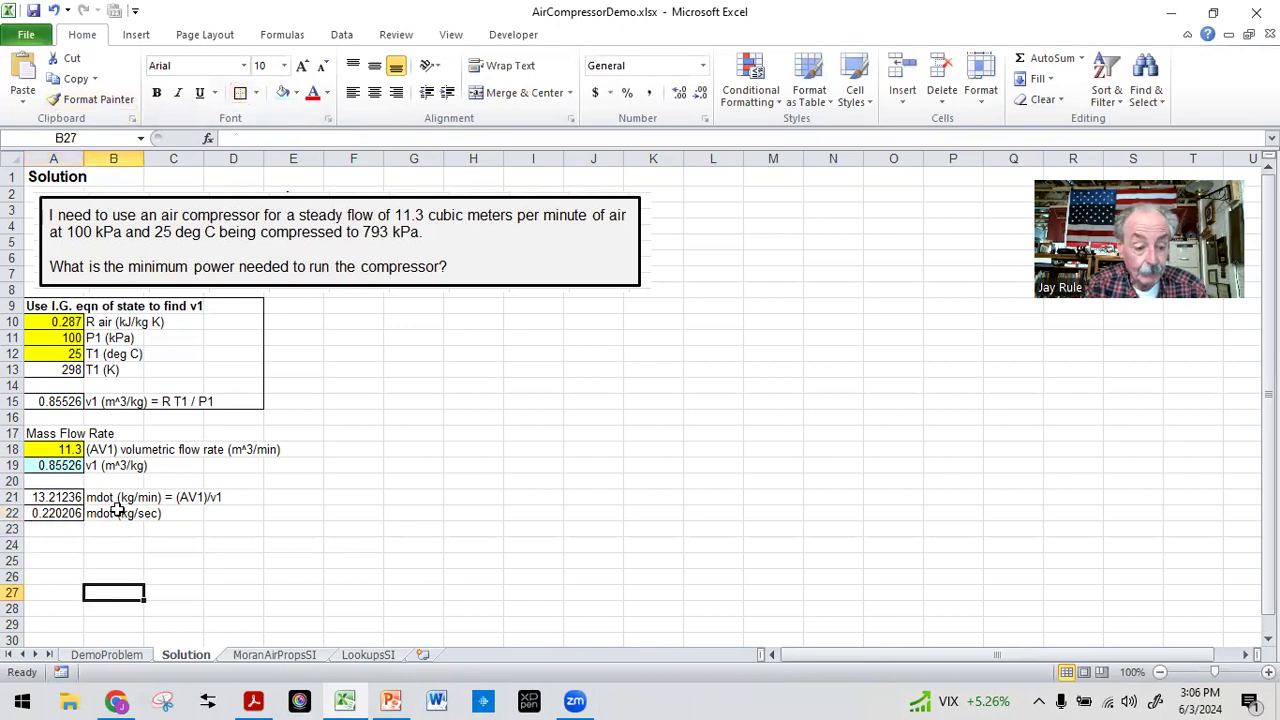
click(82, 561)
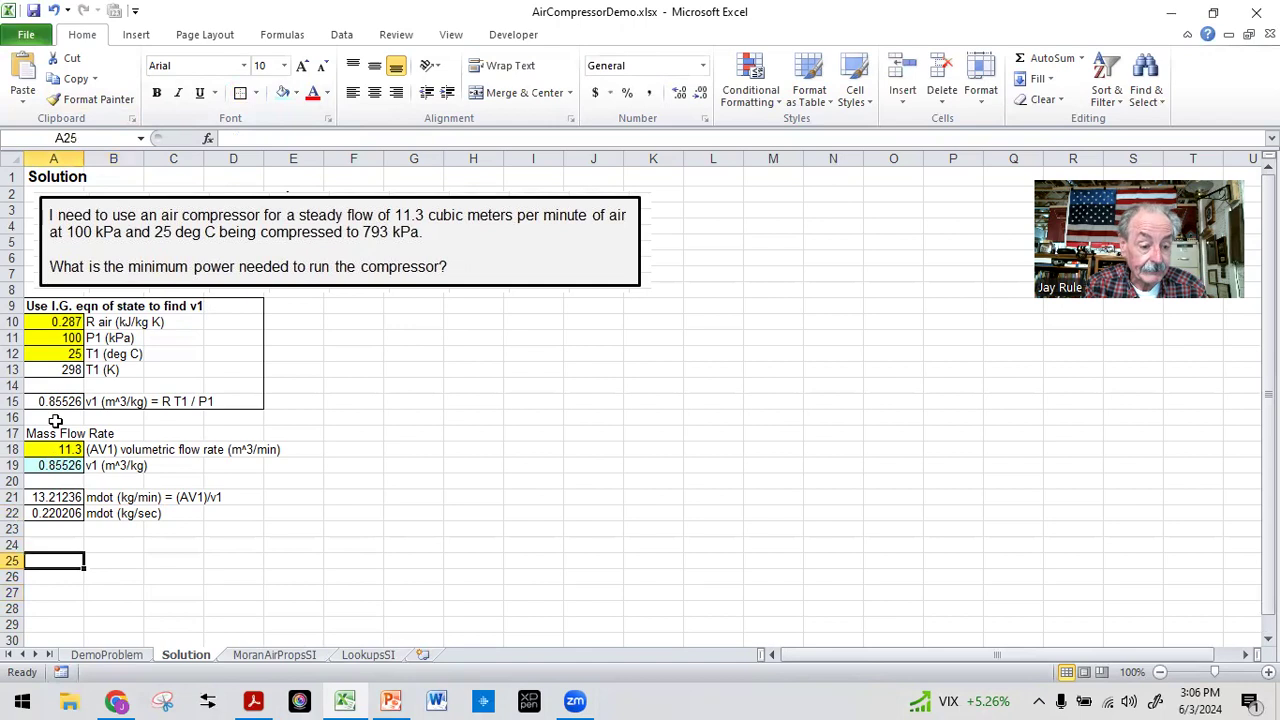
- Make the "Mass Flow Rate" heading in A17 bold and put an outside border around the block A17:E22
click(52, 432)
click(156, 92)
drag(33, 433, 283, 510)
click(240, 94)
- Enter the heading "Need to find Pr1" in cell A24 and make it bold
click(40, 546)
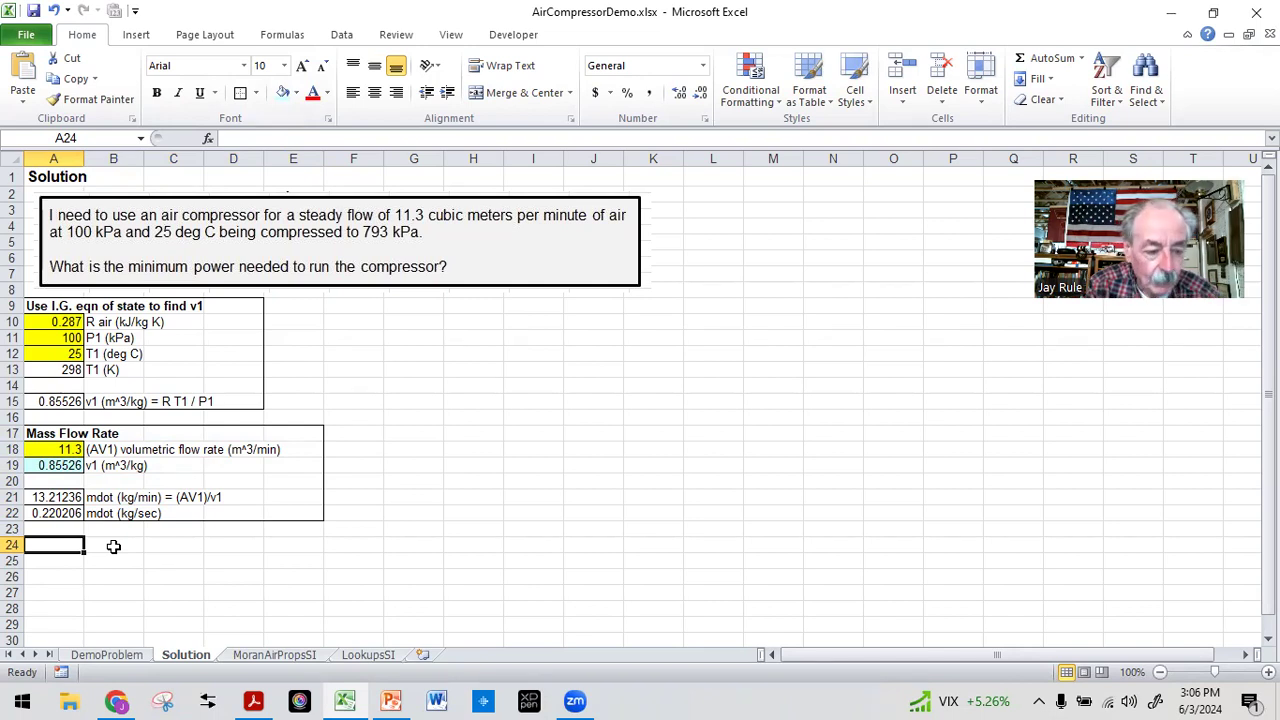
text(Need to wor)
key(BackSpace)
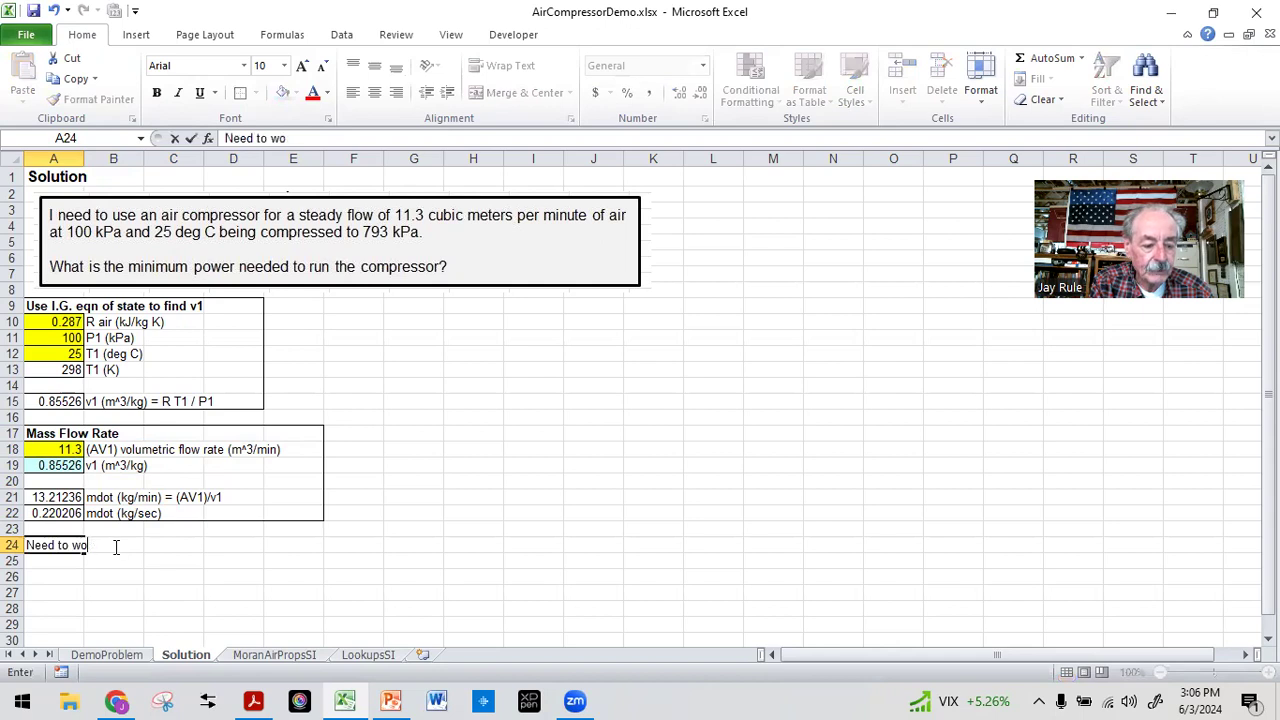
text(find Pr)
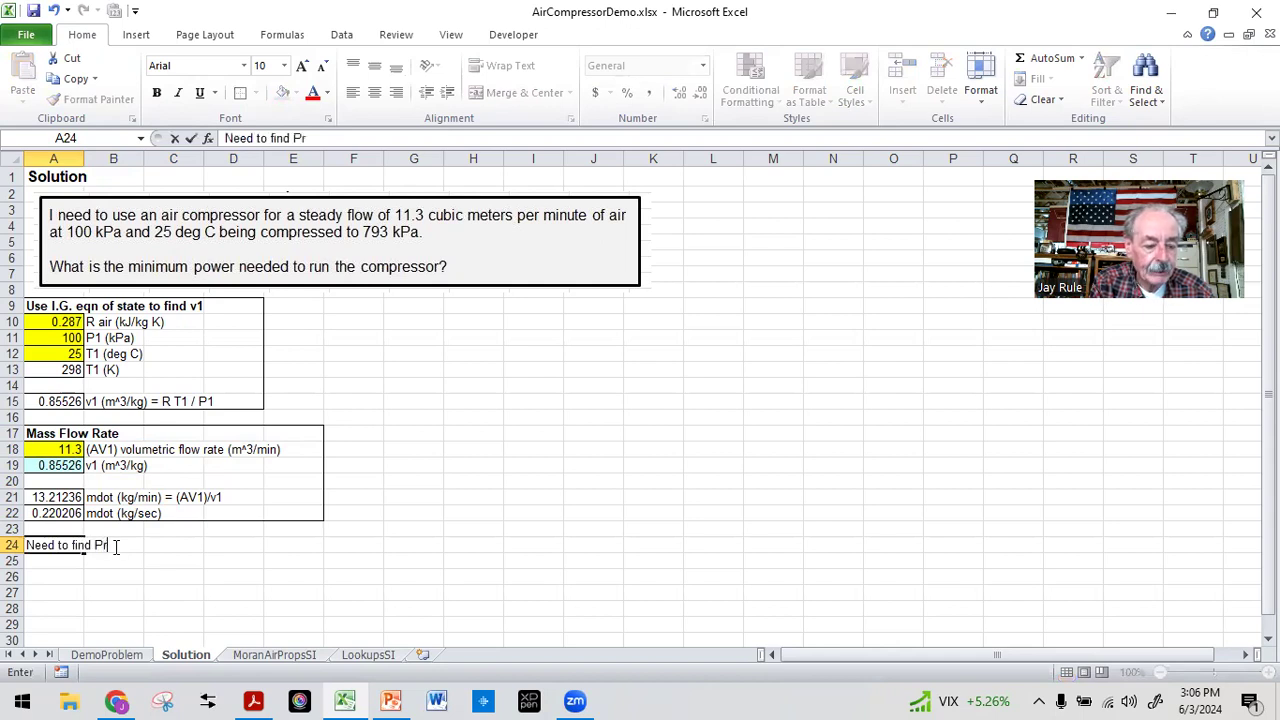
text(1)
key(Return)
key(Up)
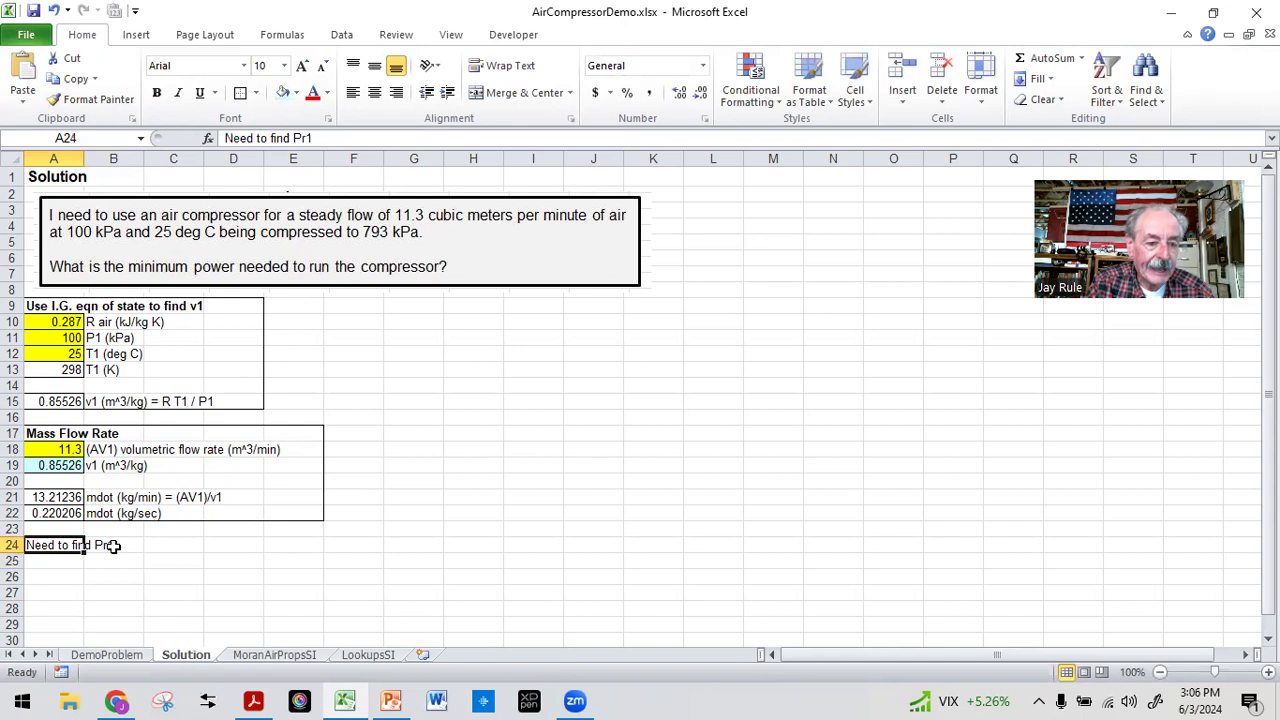
click(156, 92)
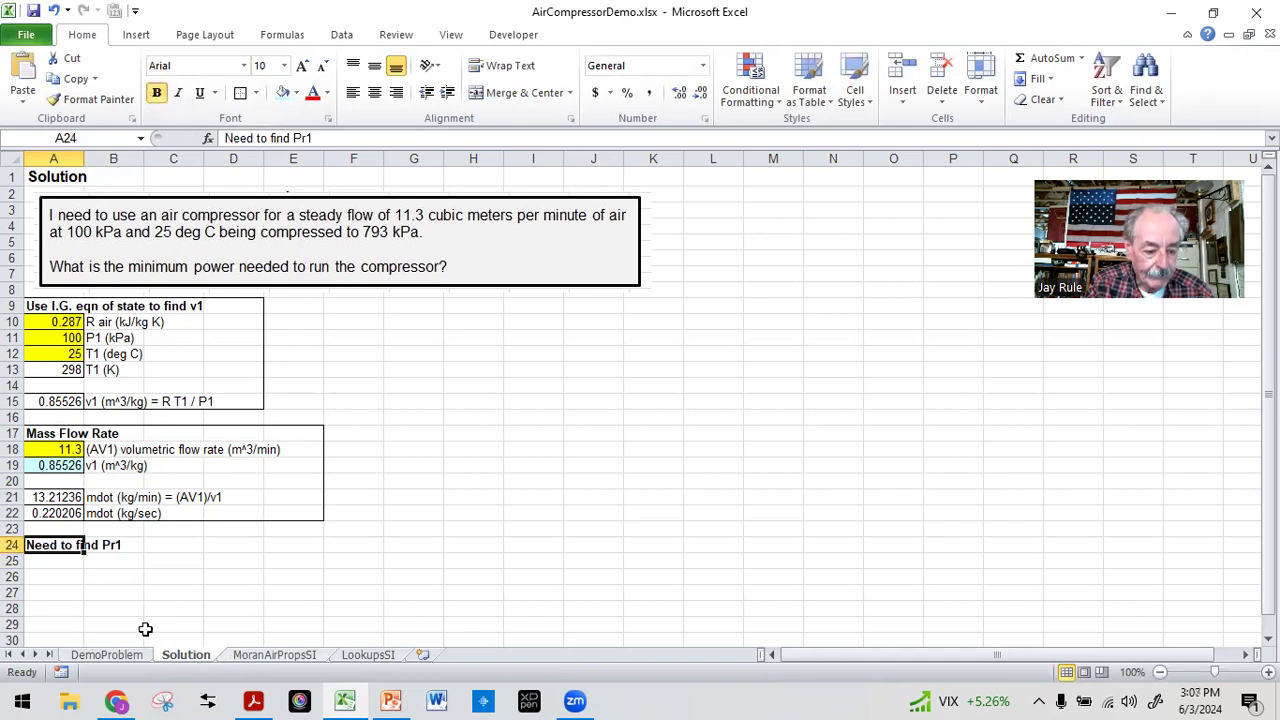
- Copy the "Use for known T" lookup table (A2:T4) from the LookupsSI sheet to cell A25 of the Solution sheet
click(360, 662)
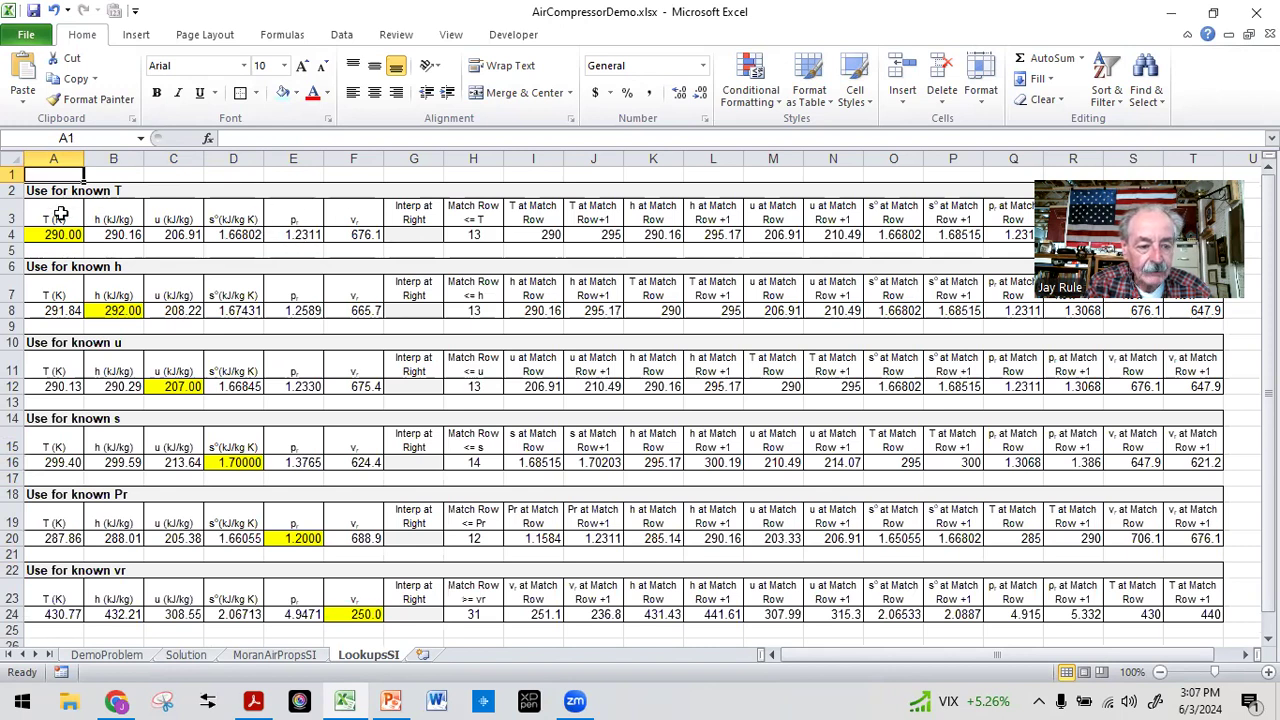
drag(36, 191, 354, 234)
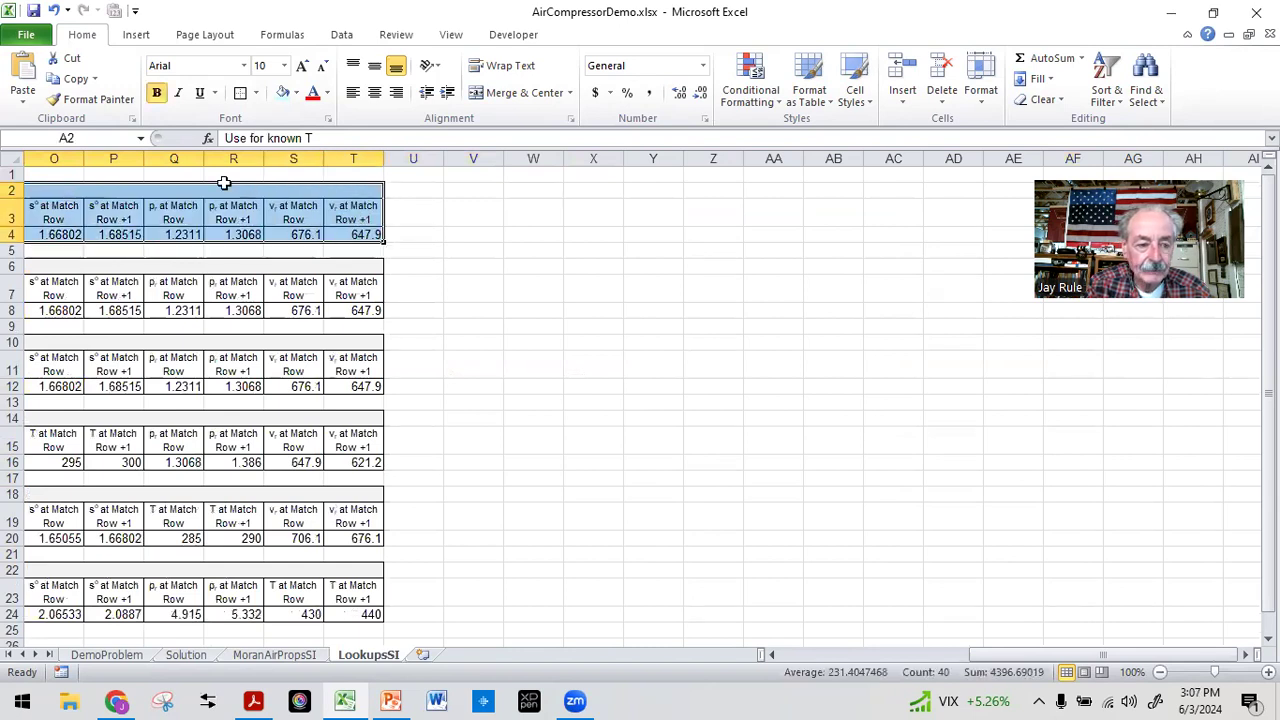
click(73, 80)
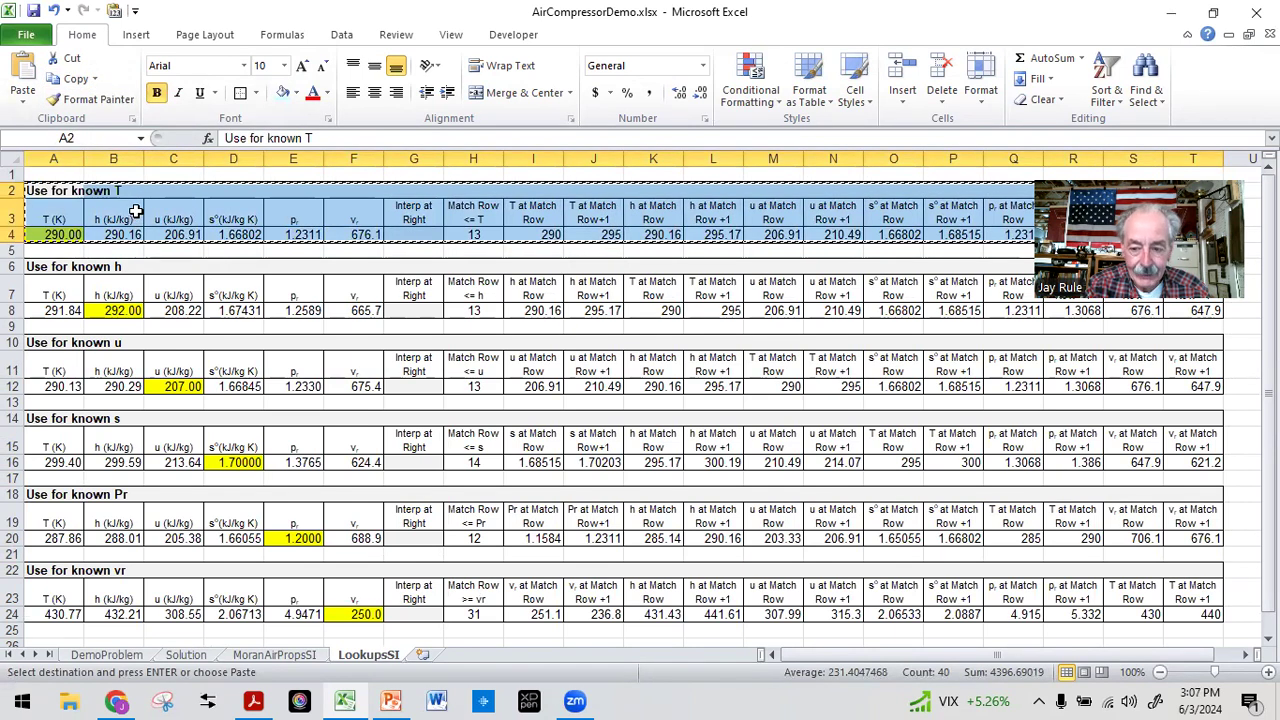
click(188, 655)
click(44, 566)
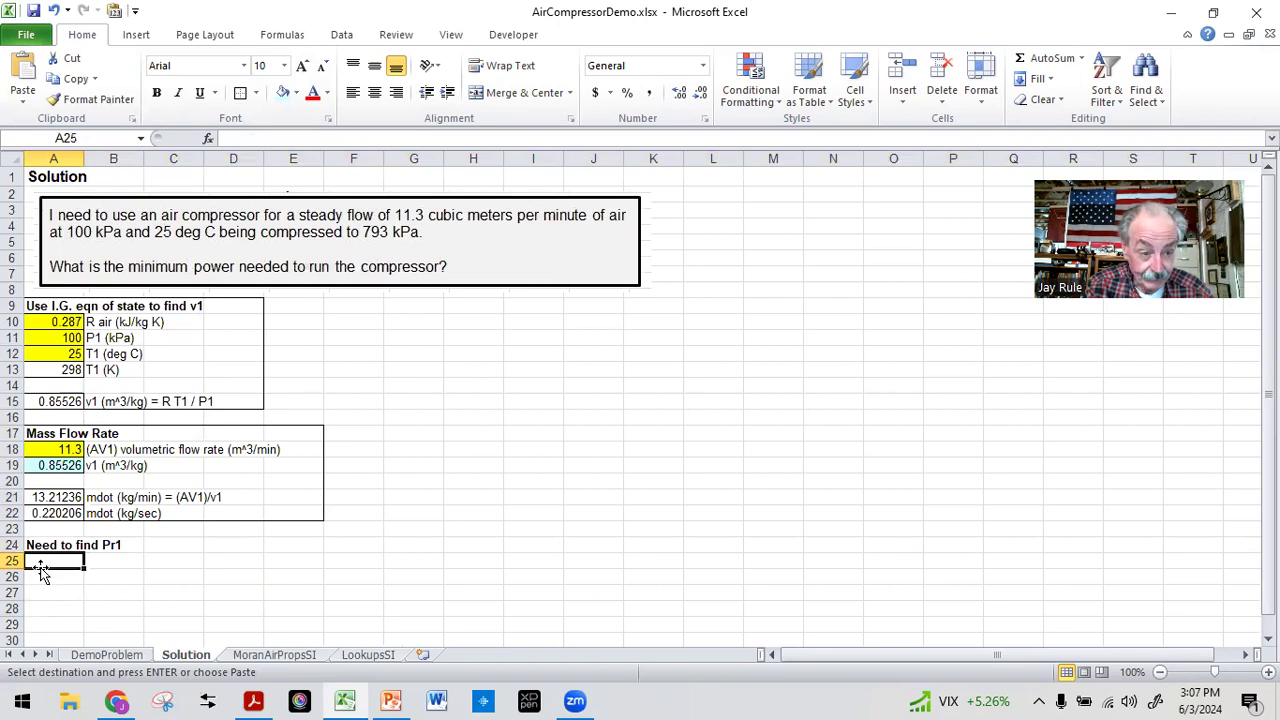
click(30, 75)
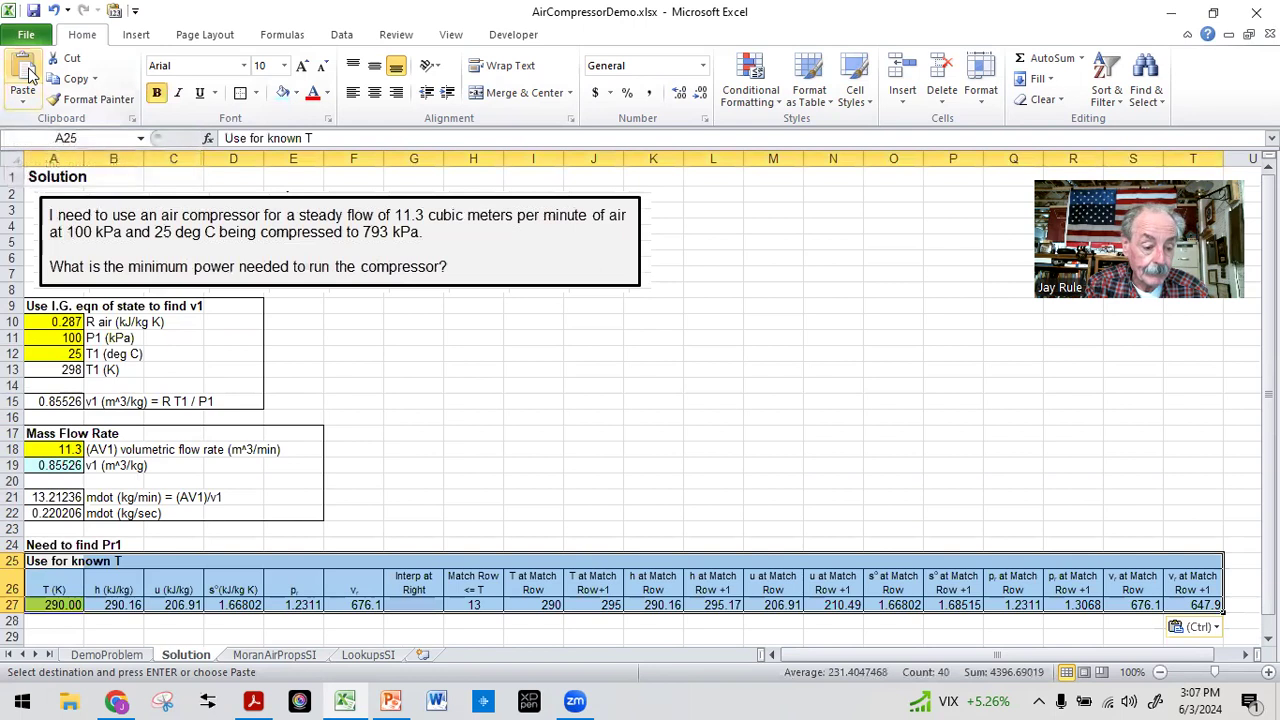
- Link the lookup table's temperature in cell A27 to T1 in kelvin with =A13 and fill the cell light blue
scroll(440, 480, down, 3)
click(267, 566)
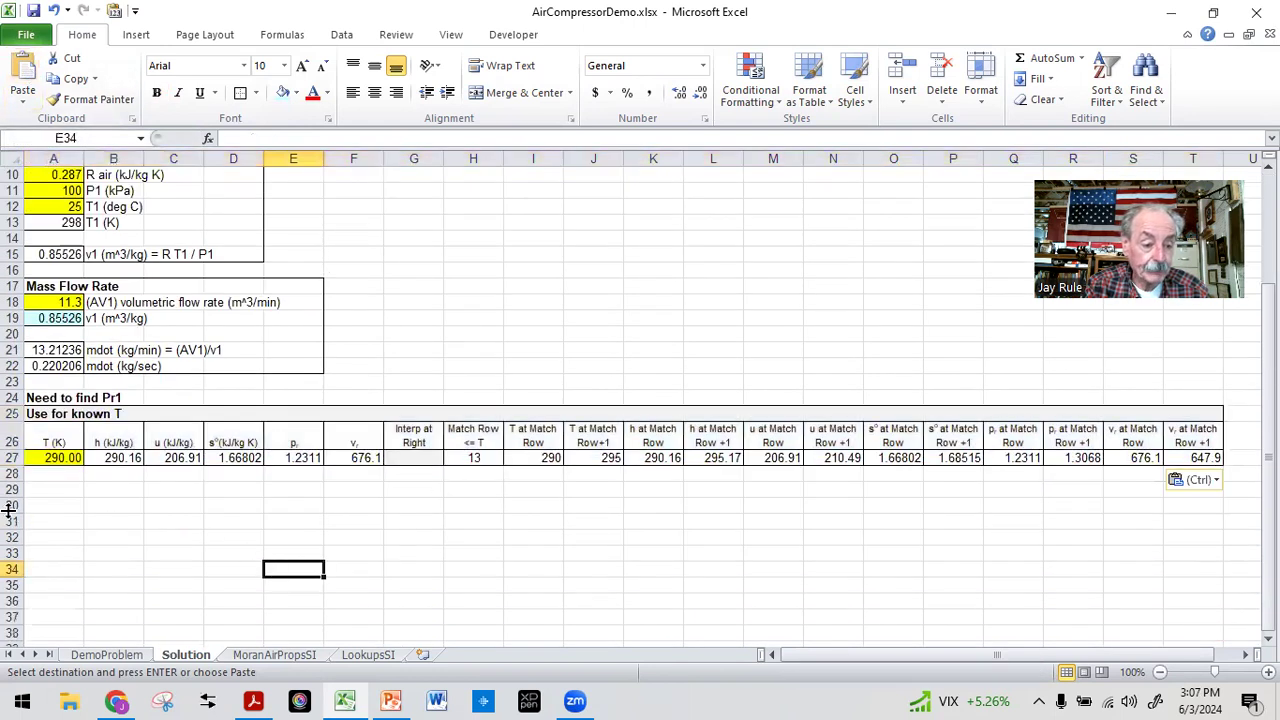
click(32, 456)
scroll(27, 534, up, 1)
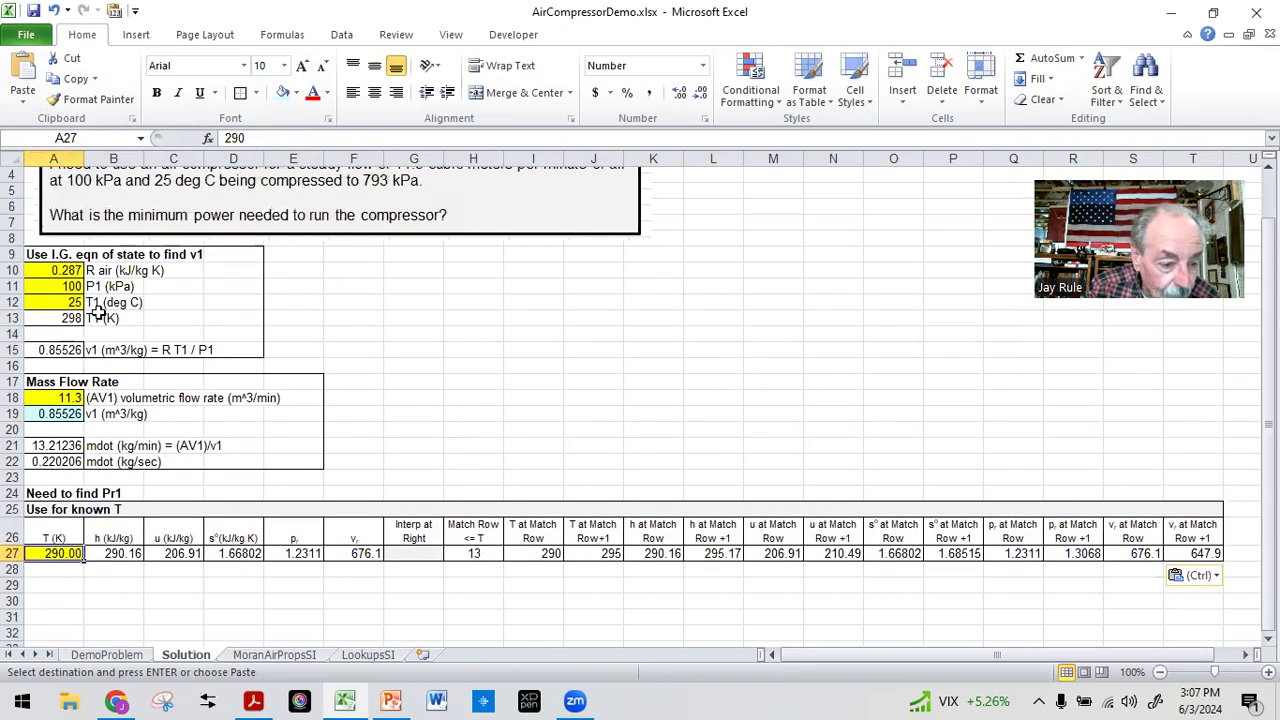
scroll(112, 340, down, 1)
drag(49, 586, 54, 569)
click(58, 461)
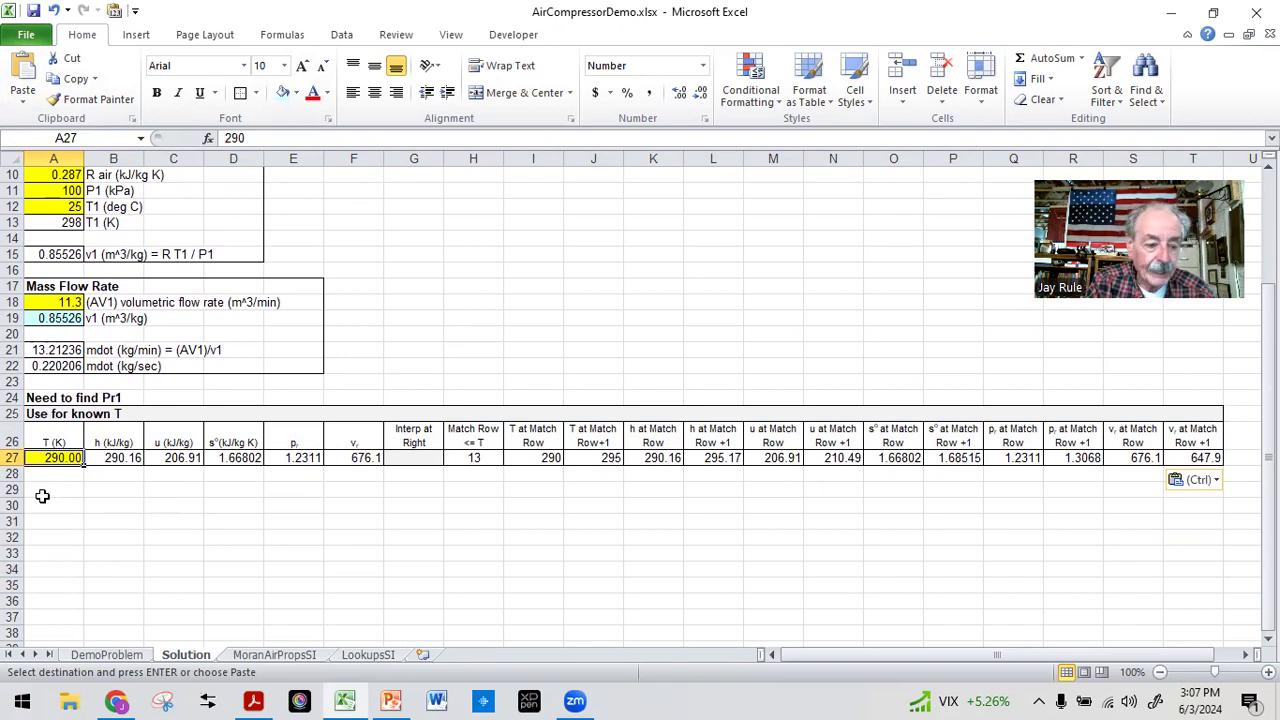
text(=)
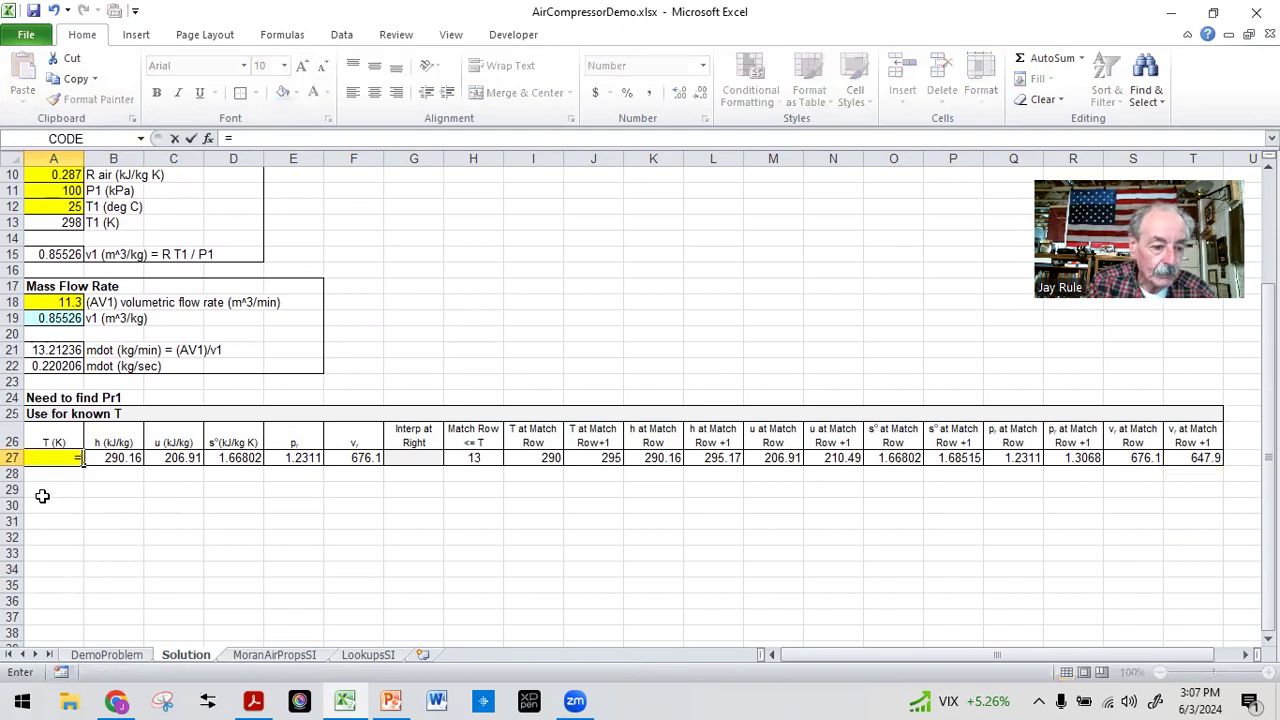
click(42, 222)
key(Return)
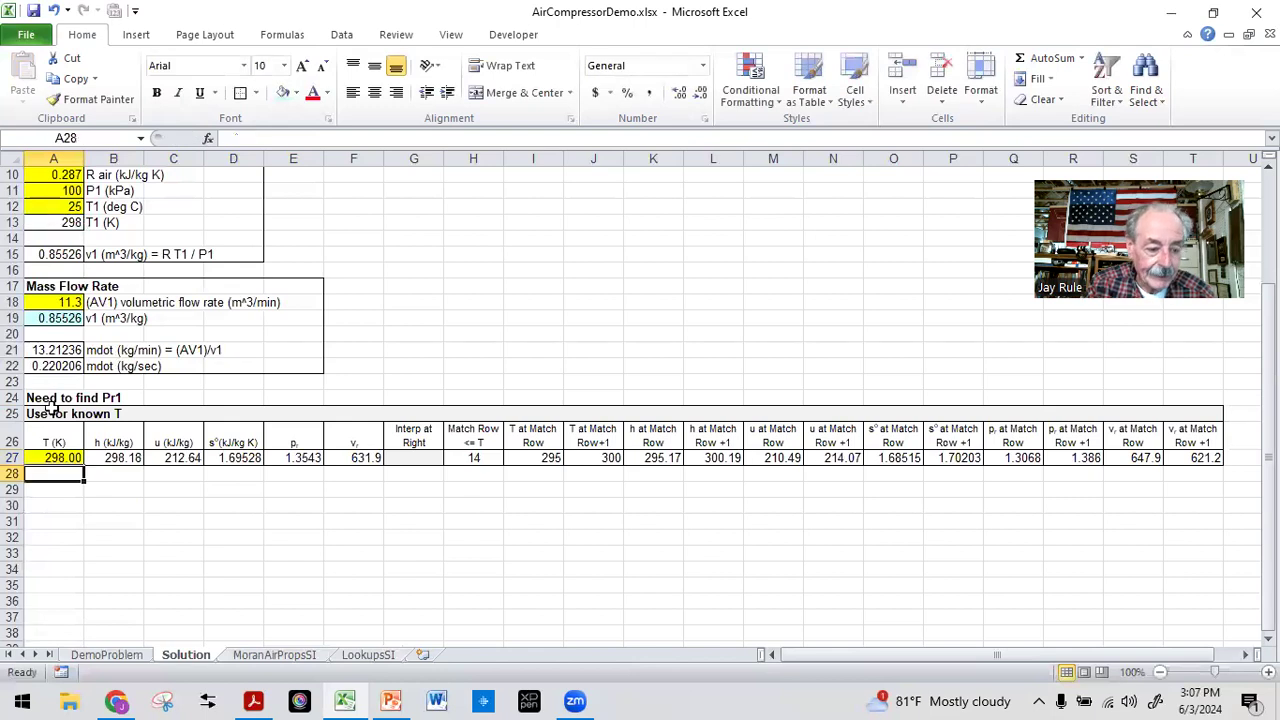
click(50, 457)
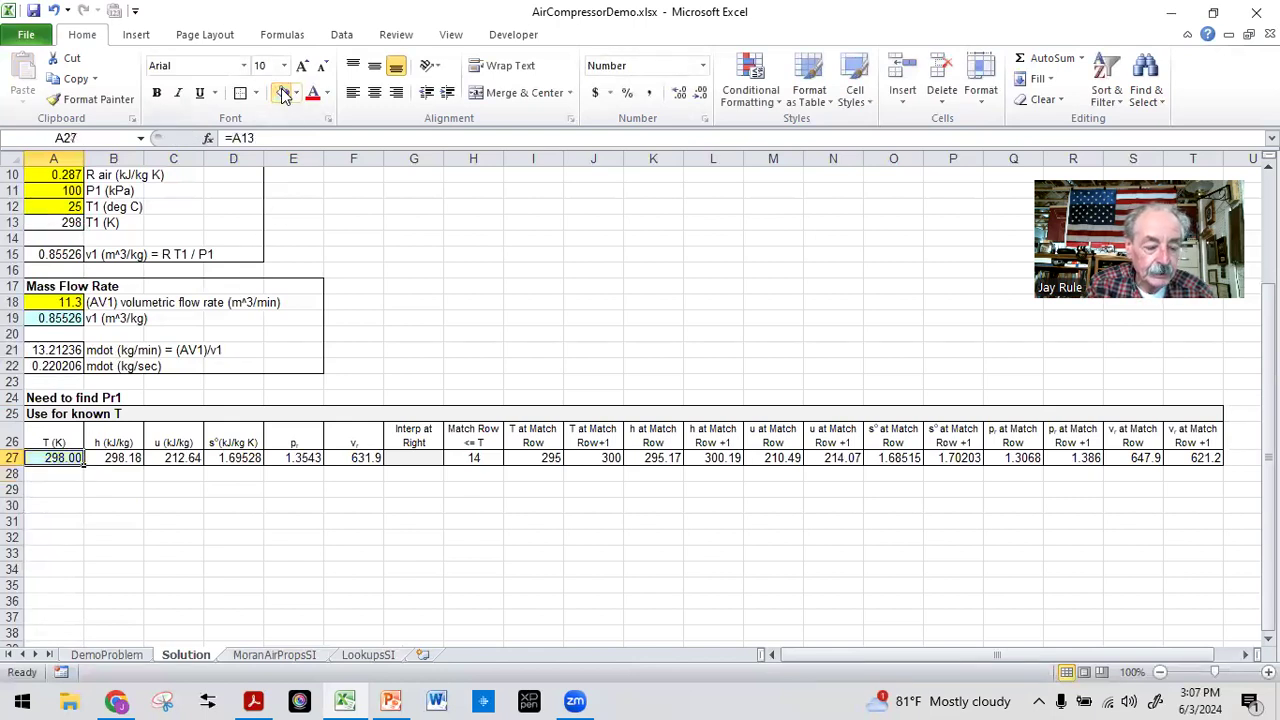
click(85, 520)
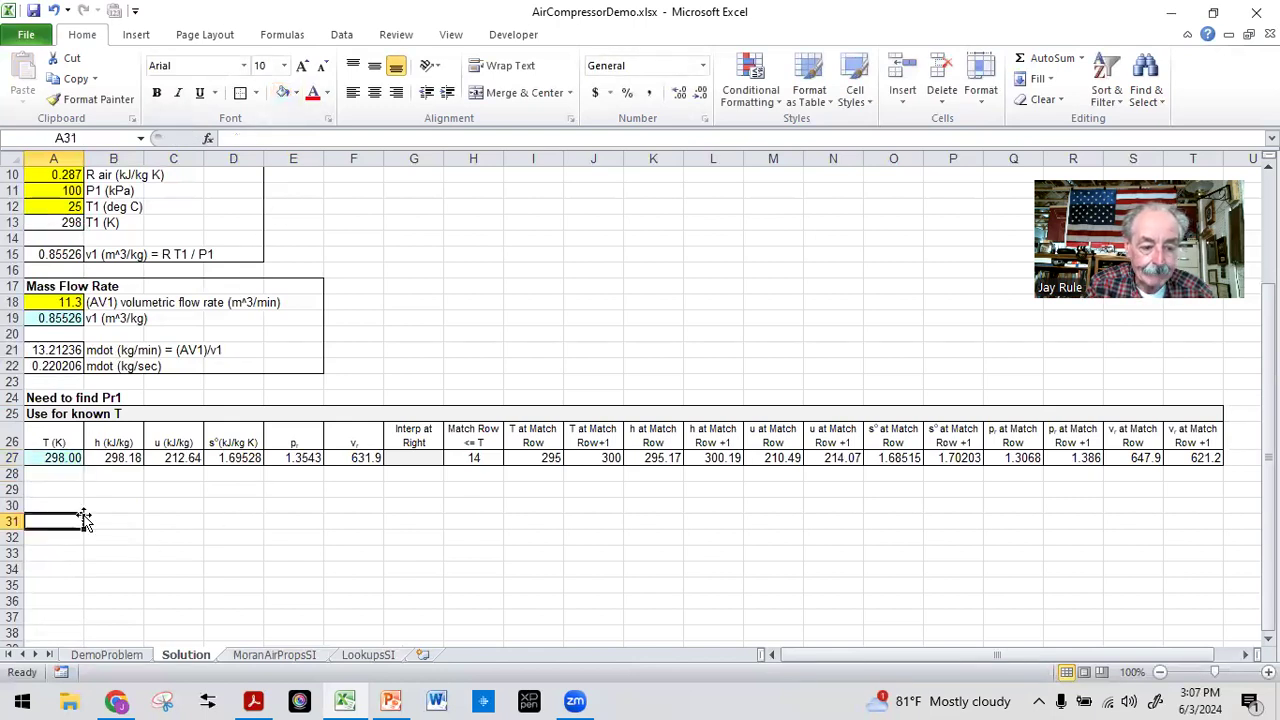
- Extend the heading in cell A24 to read "Need to find Pr1 since T1 is known."
click(42, 397)
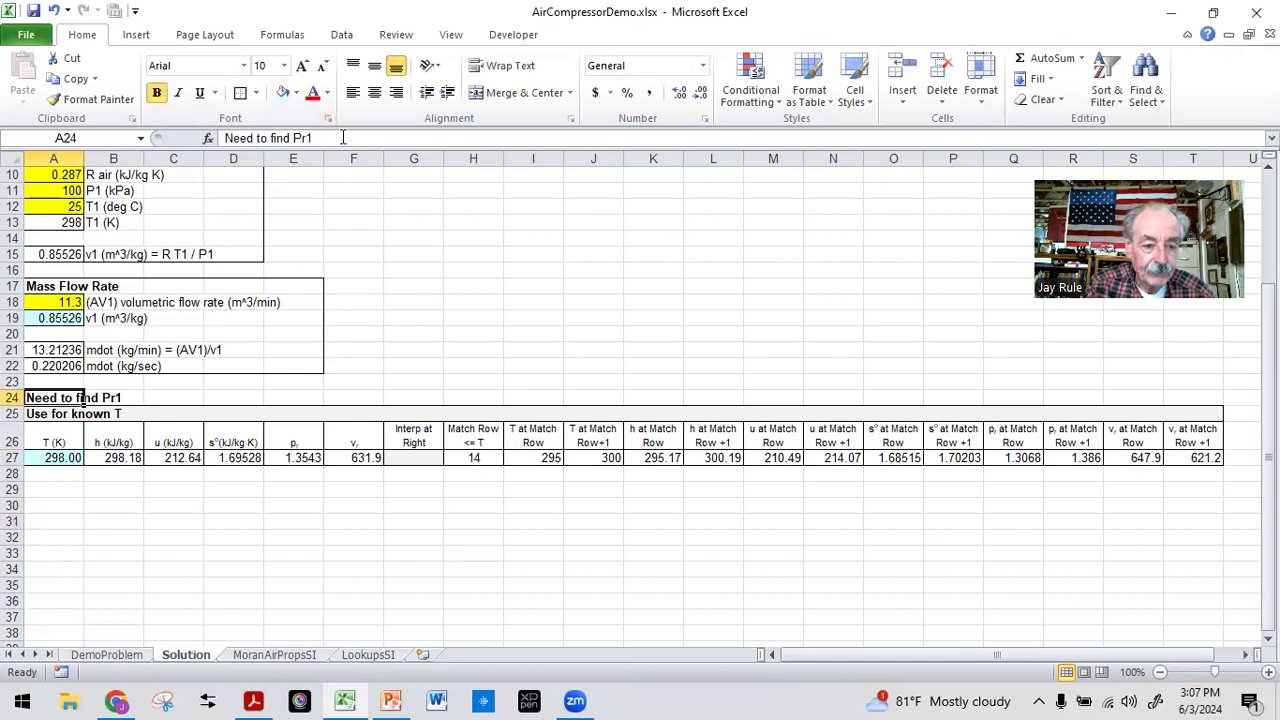
click(342, 137)
text(since T1 is known.)
key(Return)
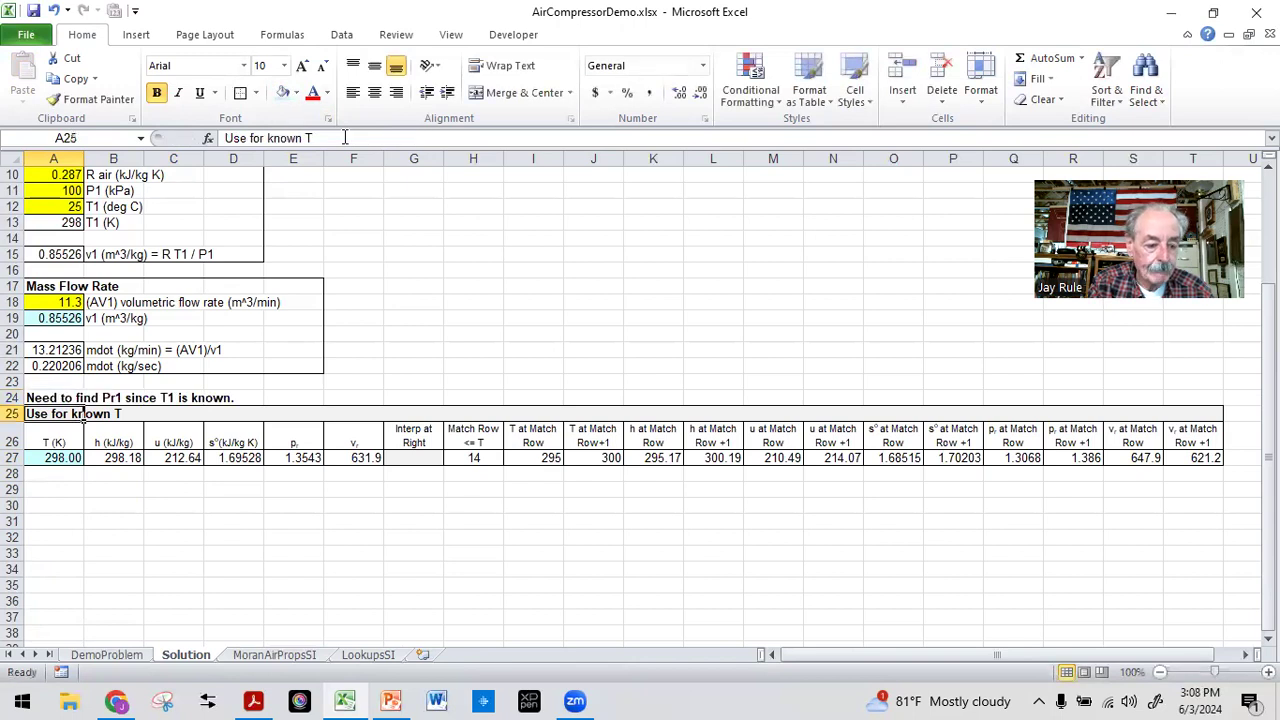
- Bring the relative pressure from the lookup table into cell A29 with =E27 and label it "Pr1" in B29
key(Down)
key(Down)
key(Down)
key(Down)
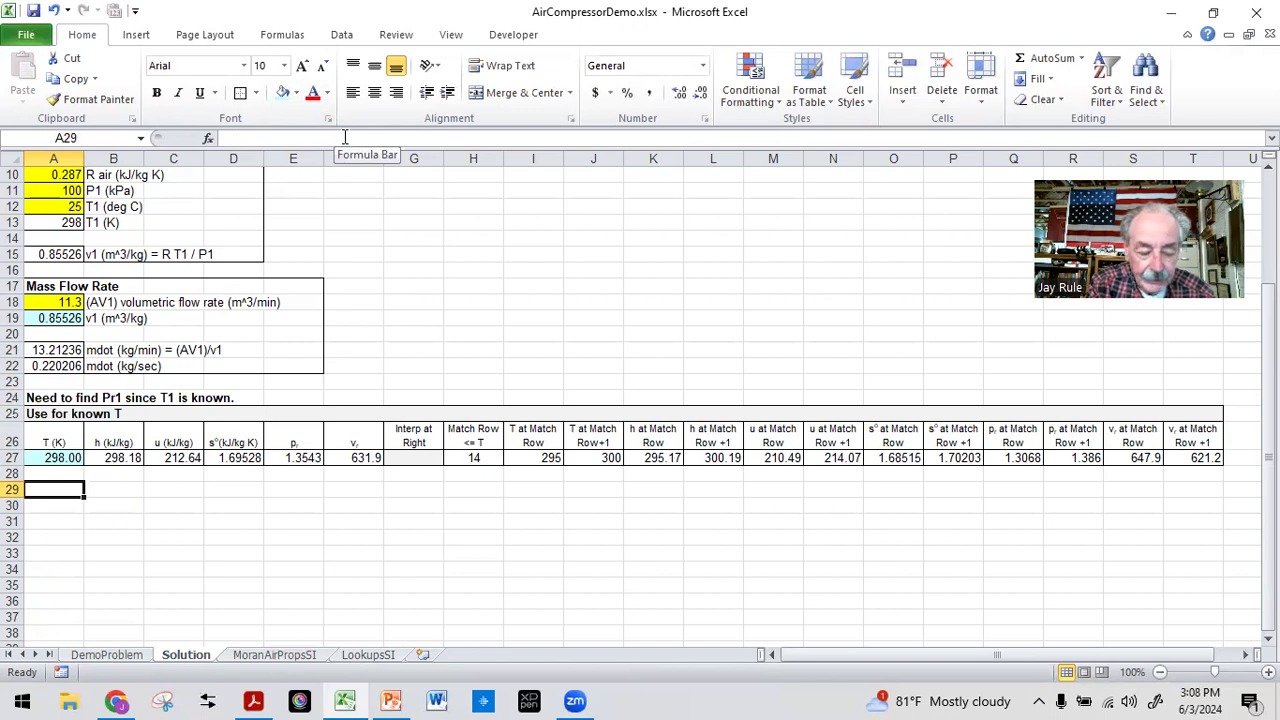
text(=)
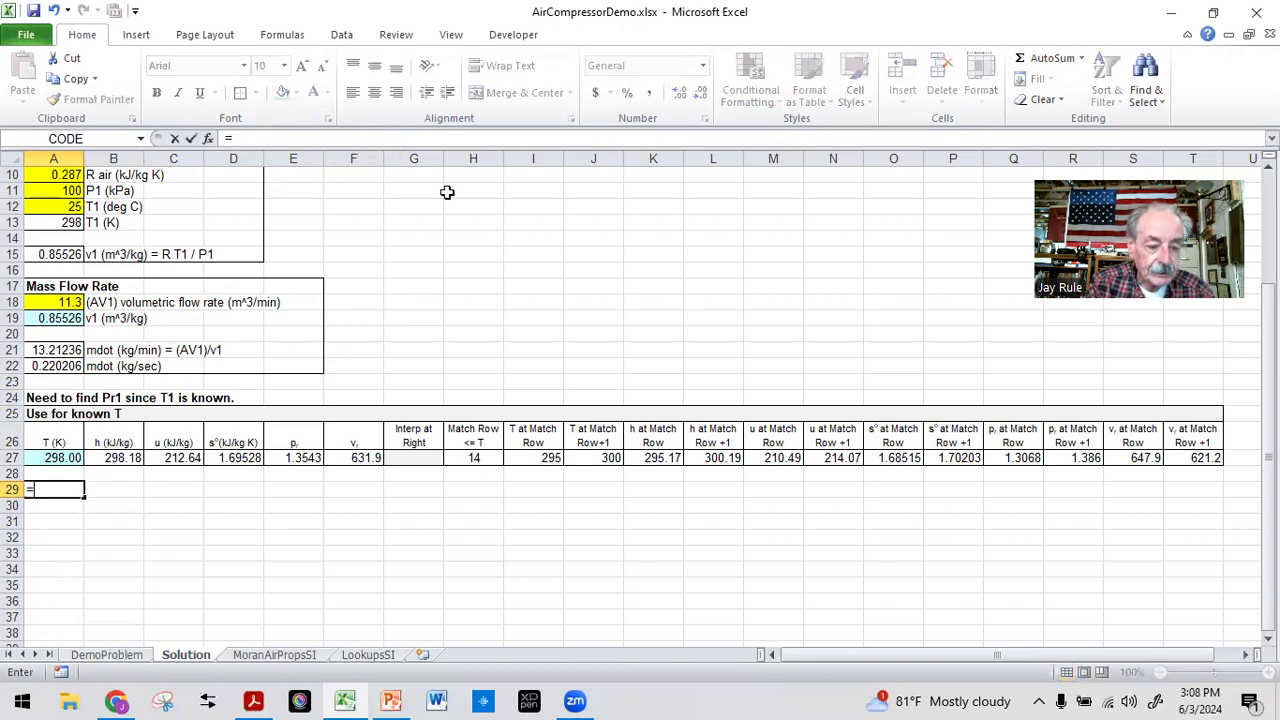
click(277, 455)
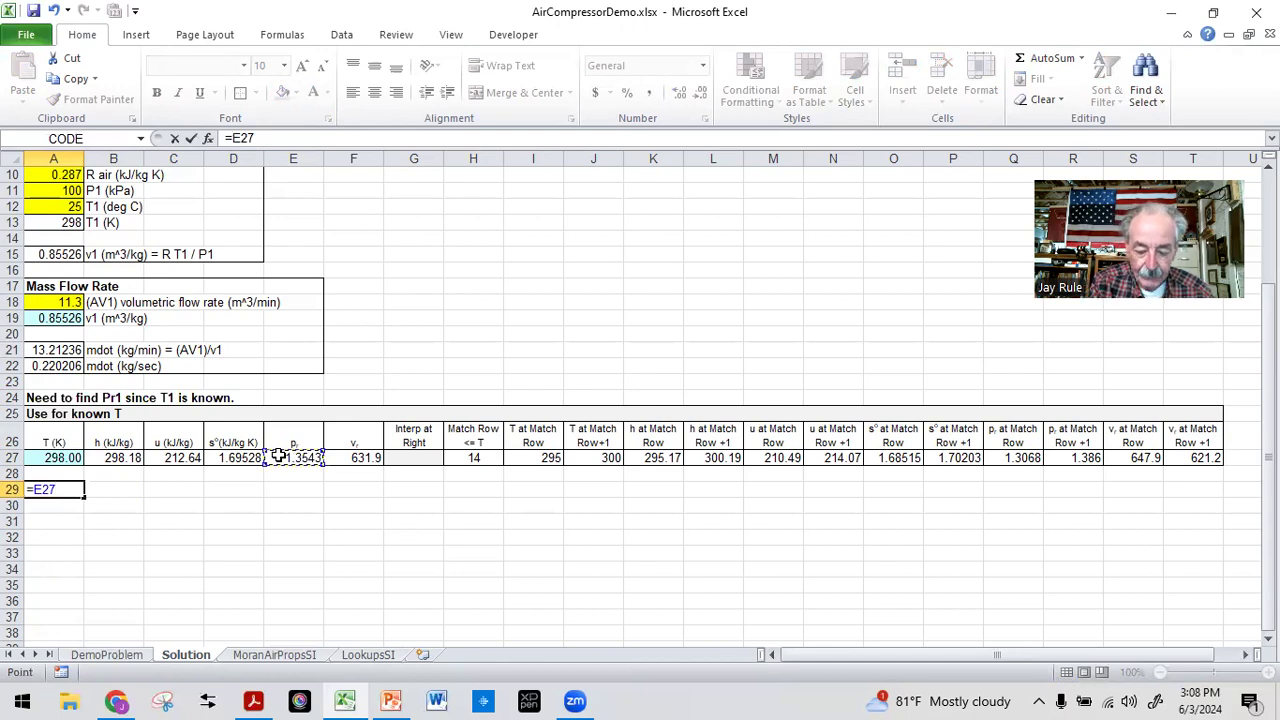
key(Return)
key(Up)
key(Right)
text(Pr)
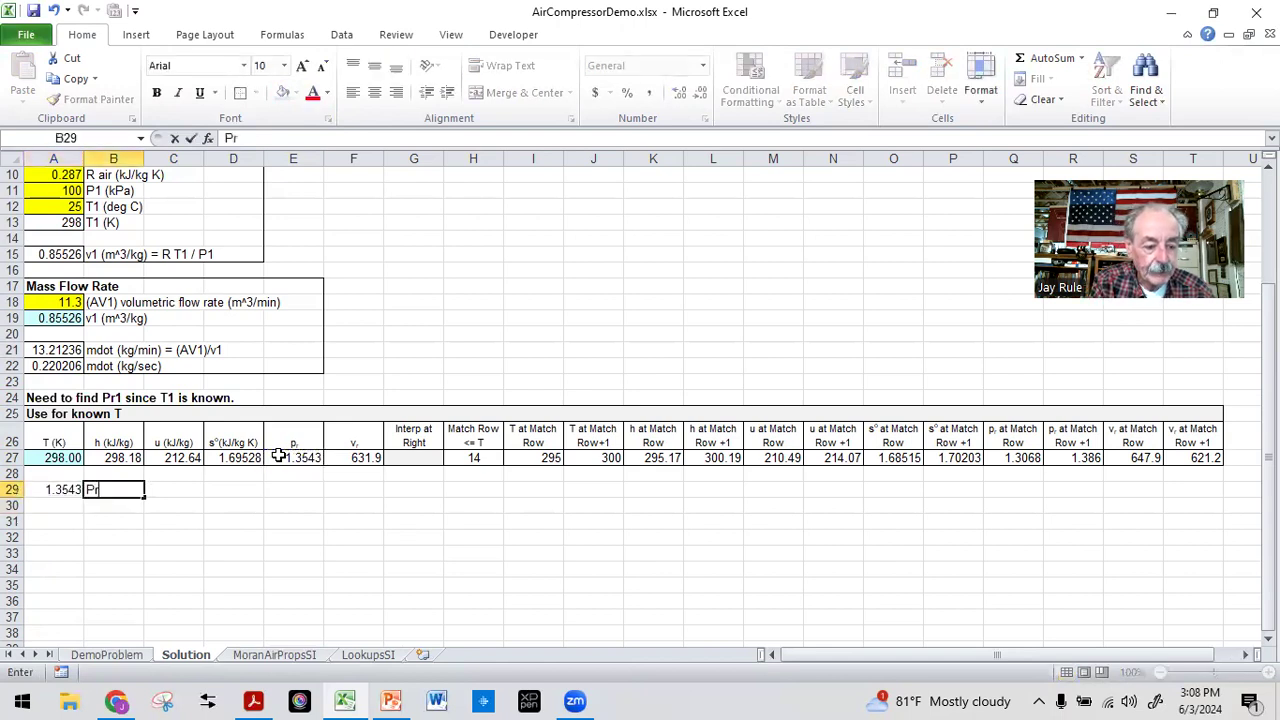
key(Return)
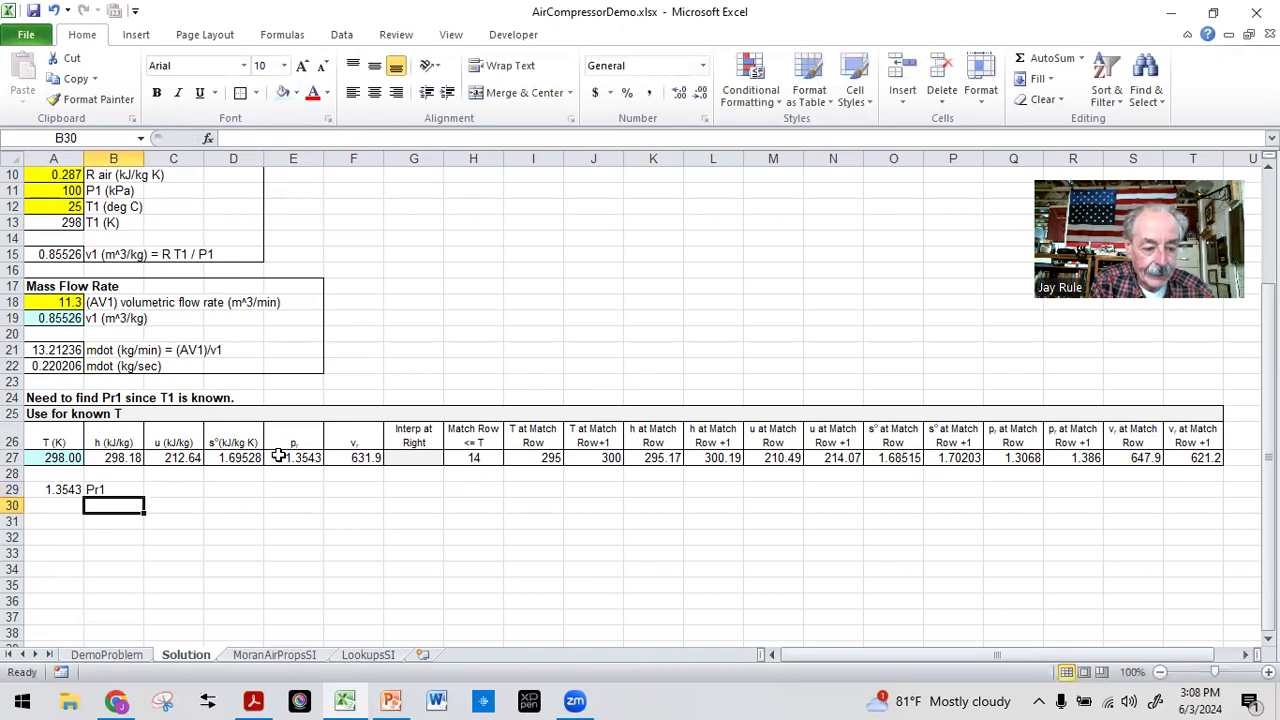
- Enter the label "h1 (kJ/kg)" in cell B30 and link cell A30 to the lookup table's enthalpy with =B27
text(h1)
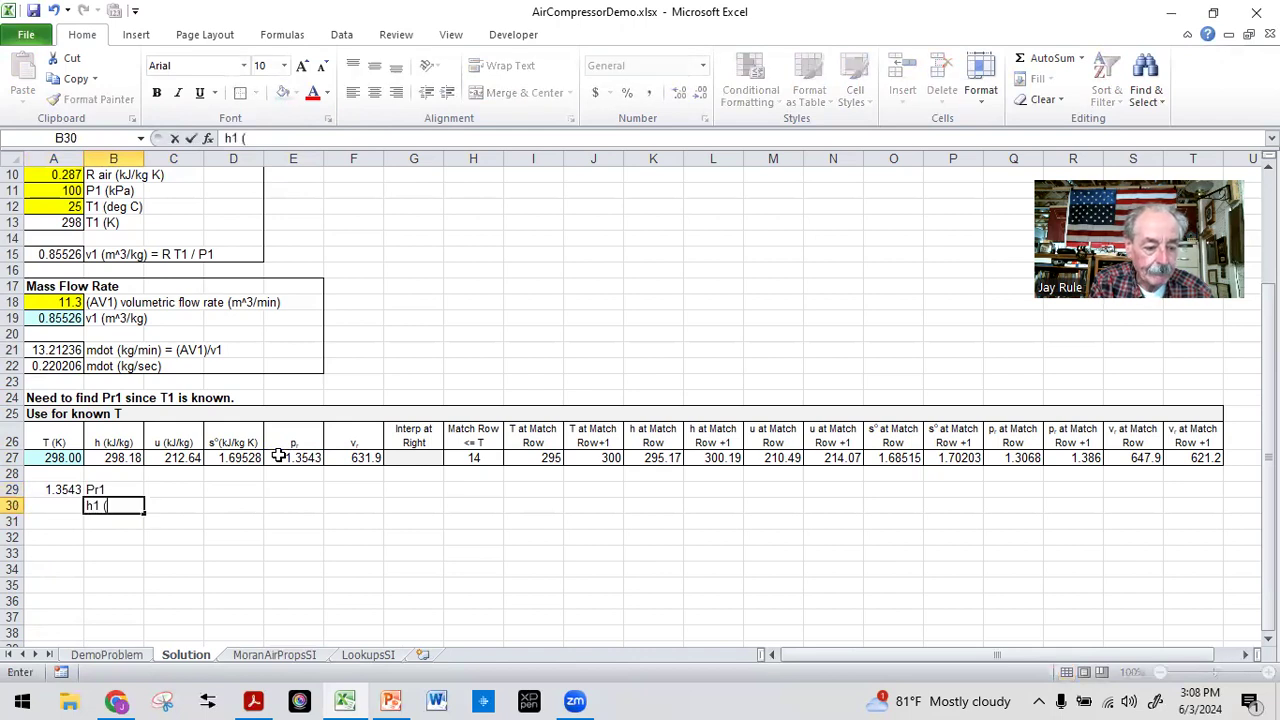
text( (kJ/kg))
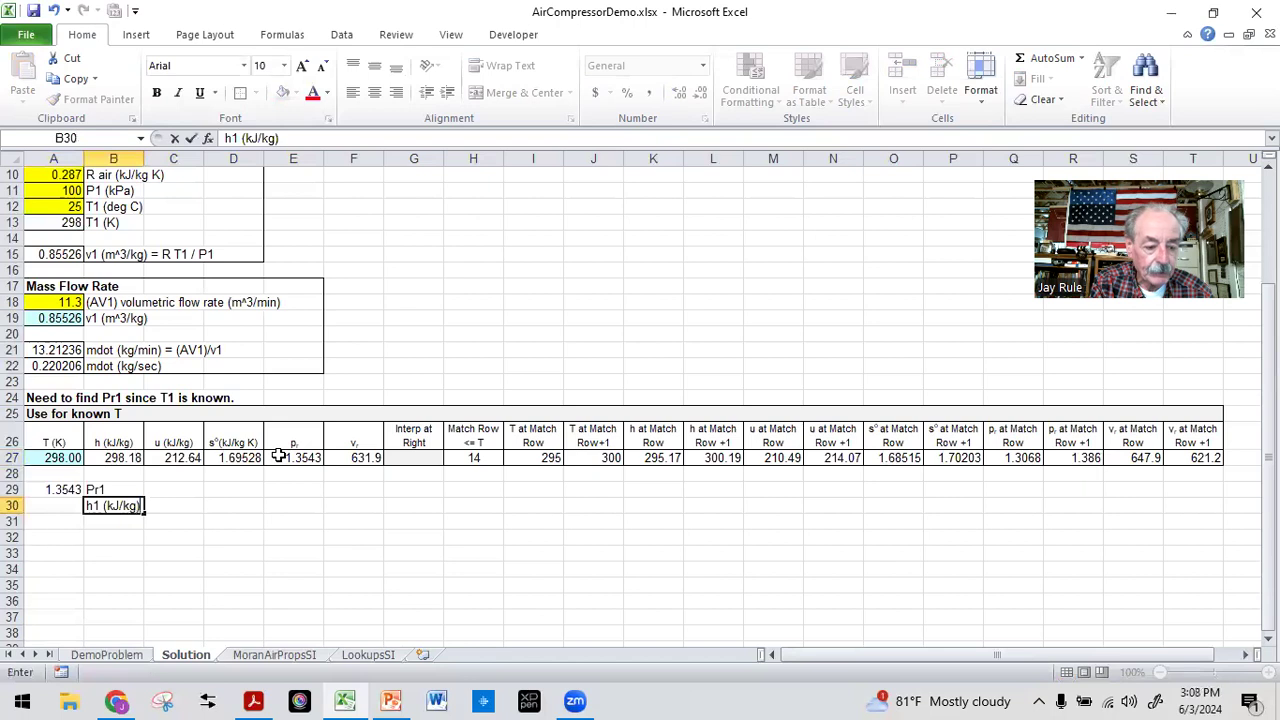
key(Return)
key(Up)
key(Left)
text(=)
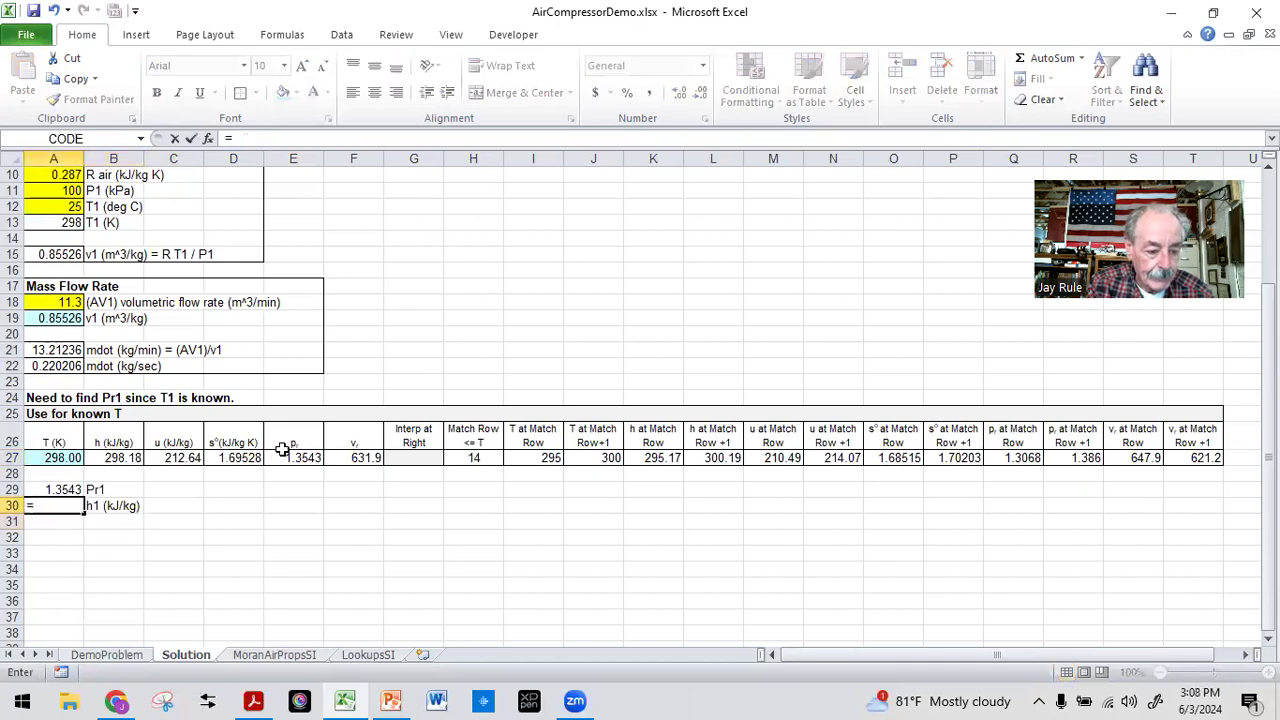
click(125, 459)
key(Return)
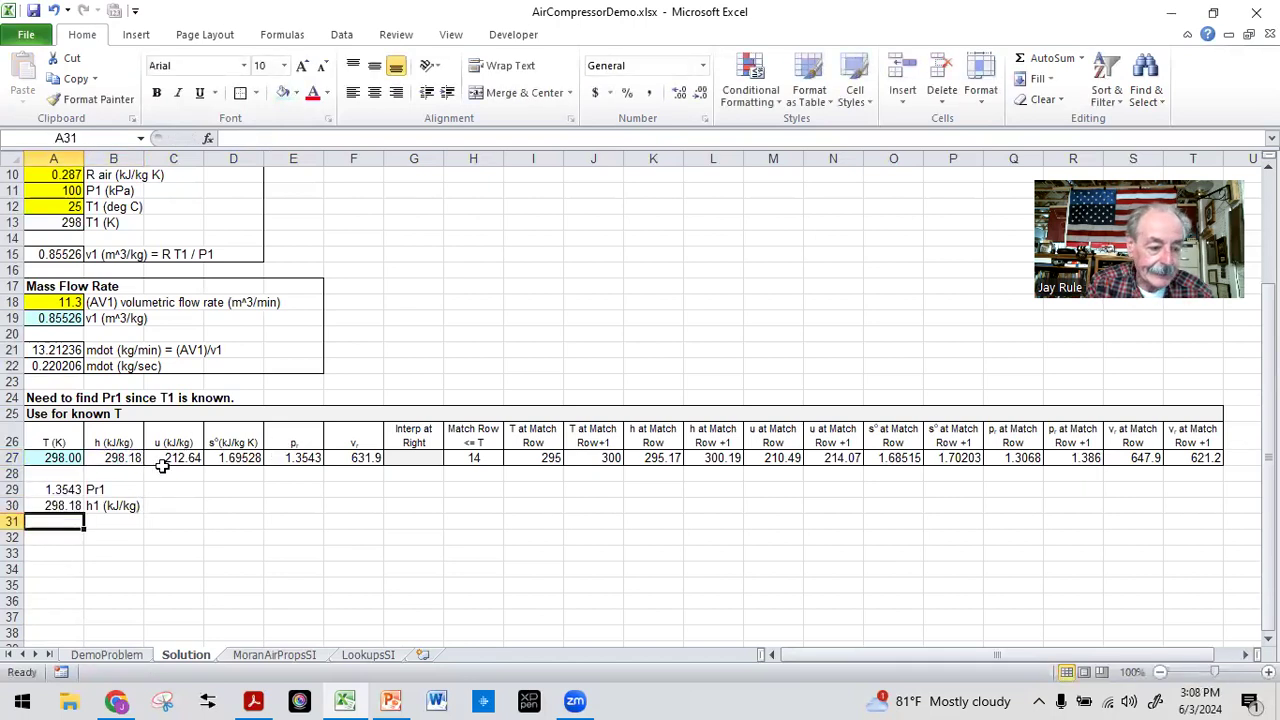
- Put an outside border around the Pr1 and h1 values in A29:A30 and fill them light blue
drag(60, 489, 58, 503)
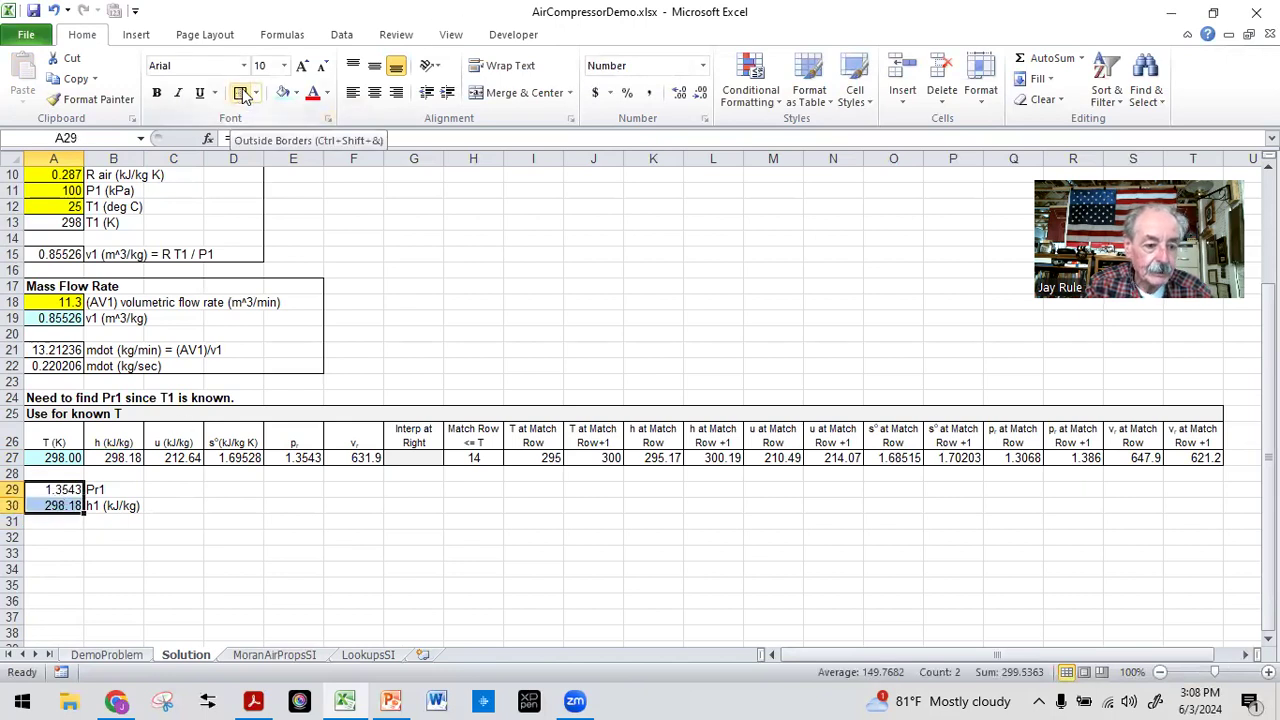
click(282, 92)
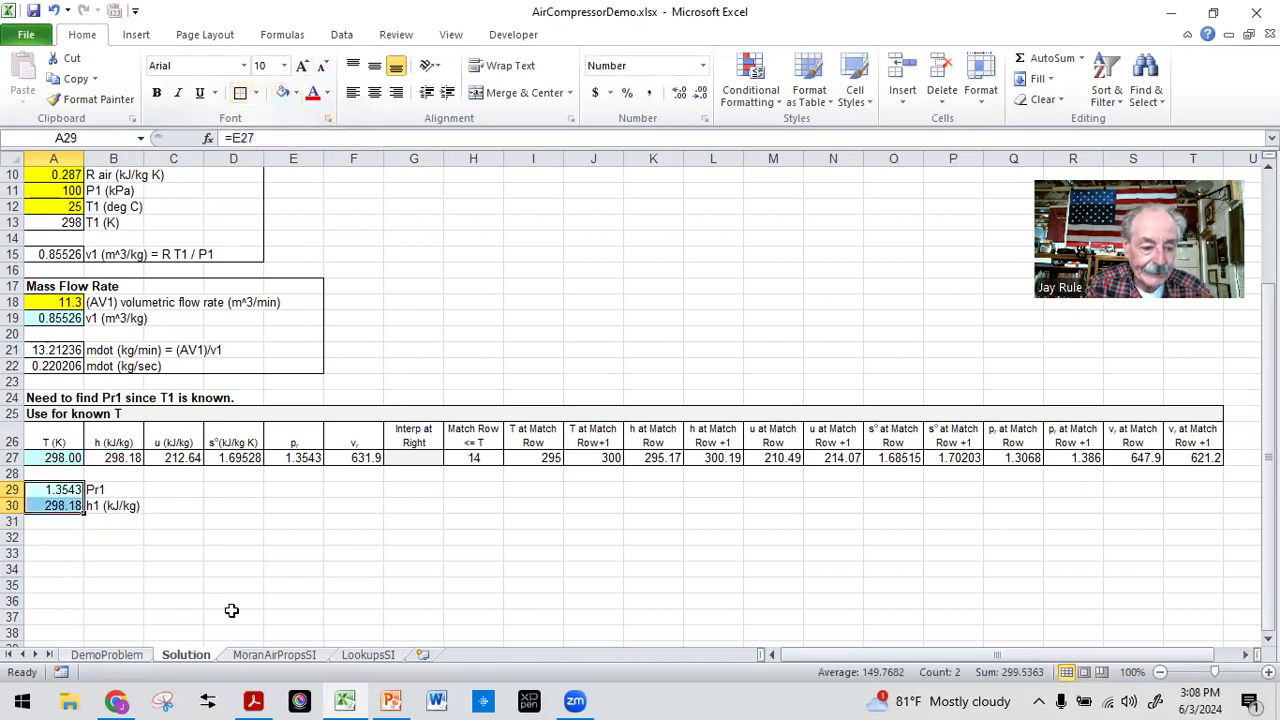
click(53, 566)
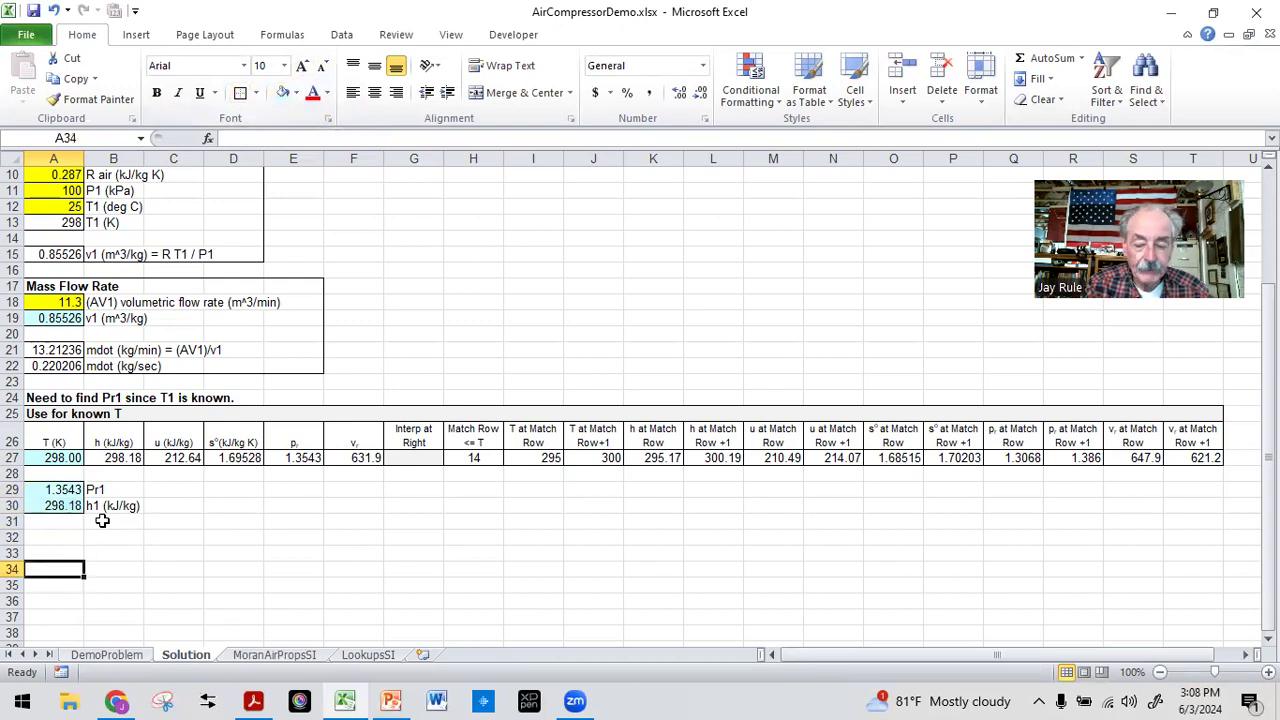
- Enter the heading "Find P2 using isentropic process relationship" in cell A32
scroll(177, 541, down, 1)
click(56, 490)
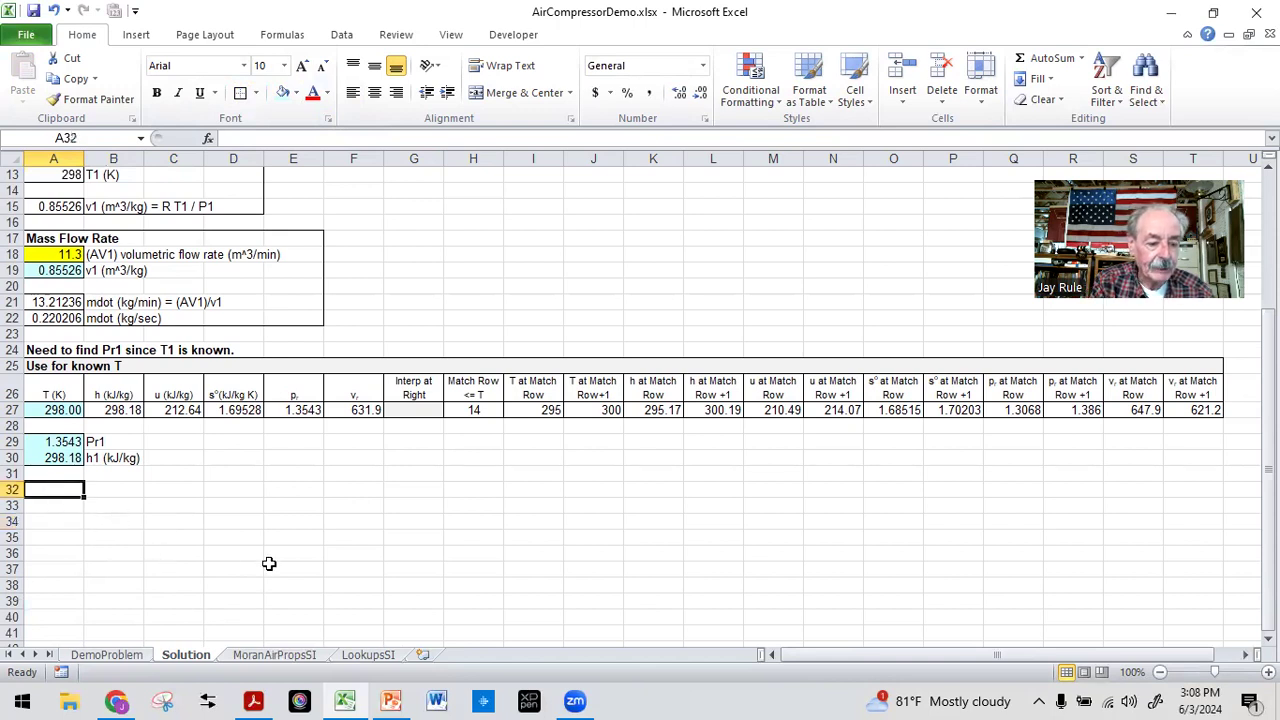
text(Find P2)
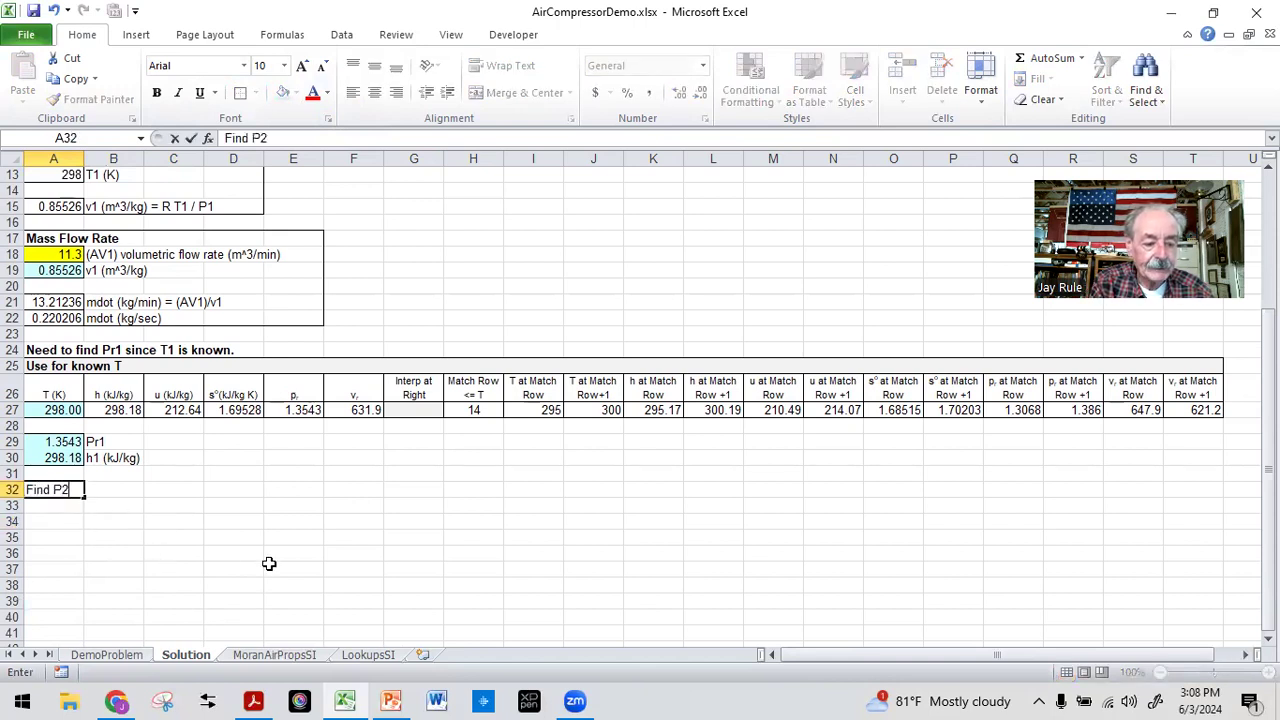
text( using )
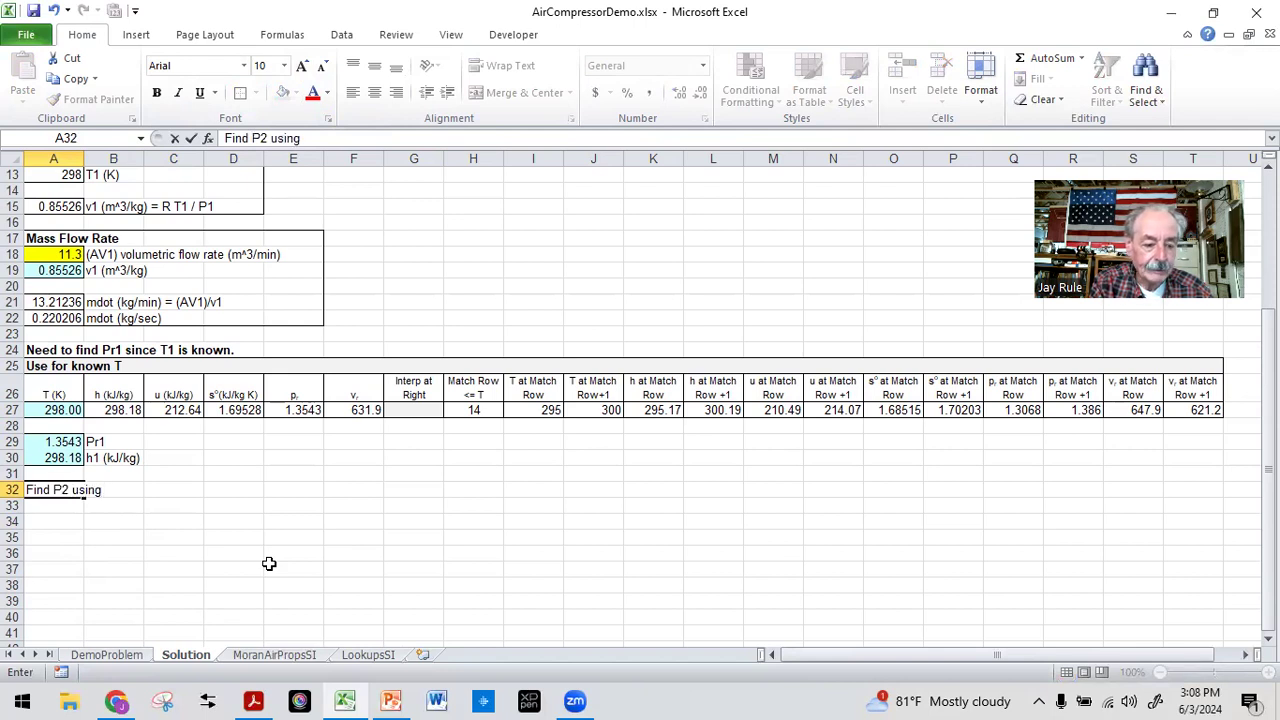
text(isentropic process relationship)
key(Return)
key(Up)
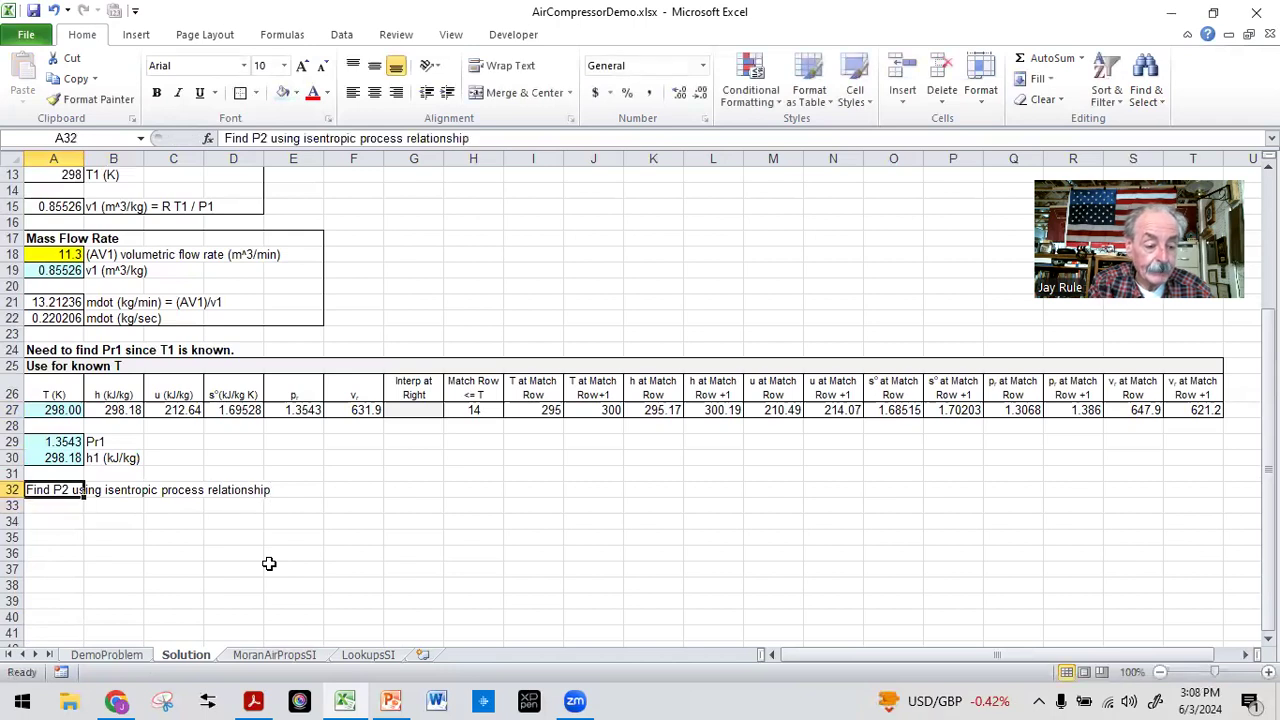
- Make the heading in A32 bold and link cell A34 to the inlet pressure P1 with =A11
click(156, 92)
click(43, 521)
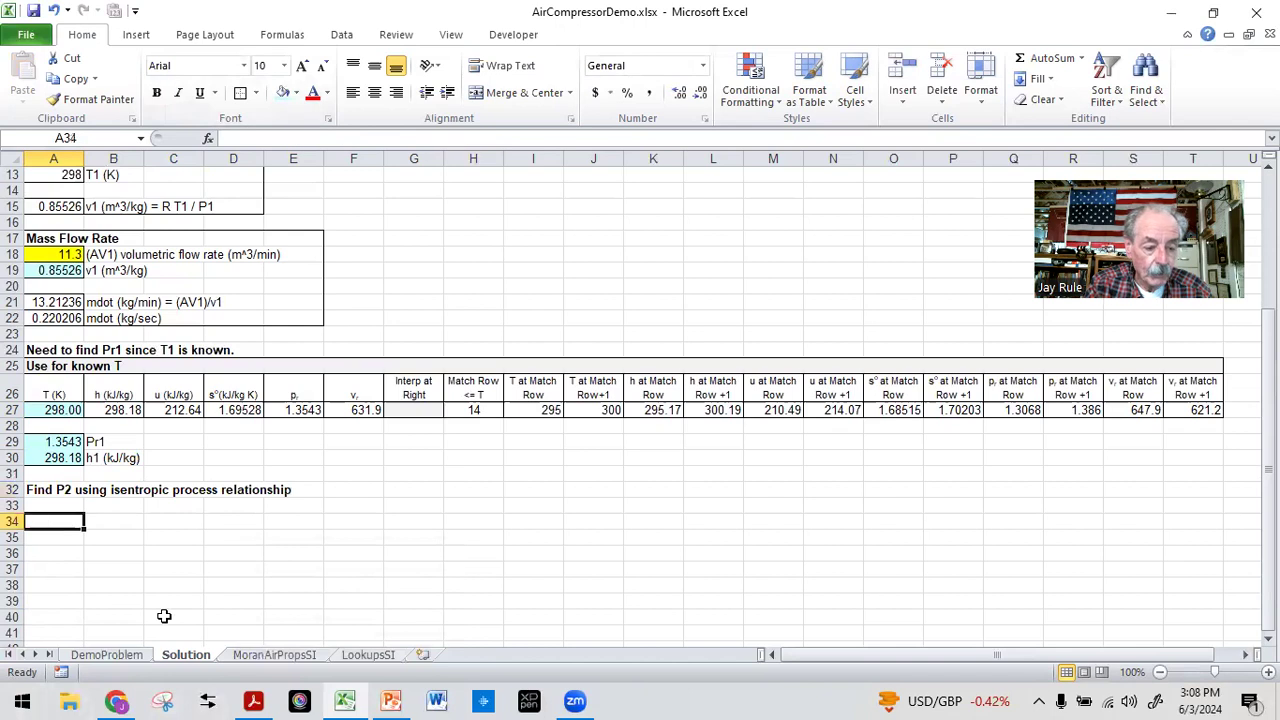
text(=)
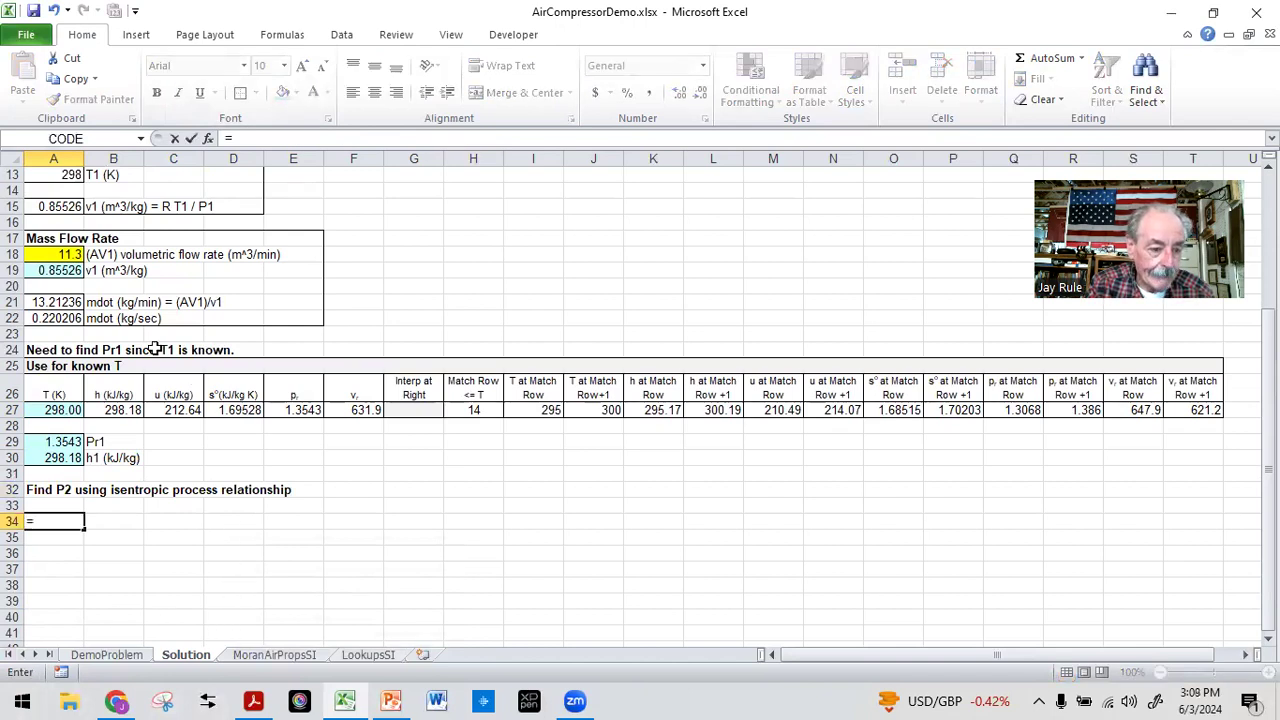
scroll(96, 320, up, 2)
click(64, 238)
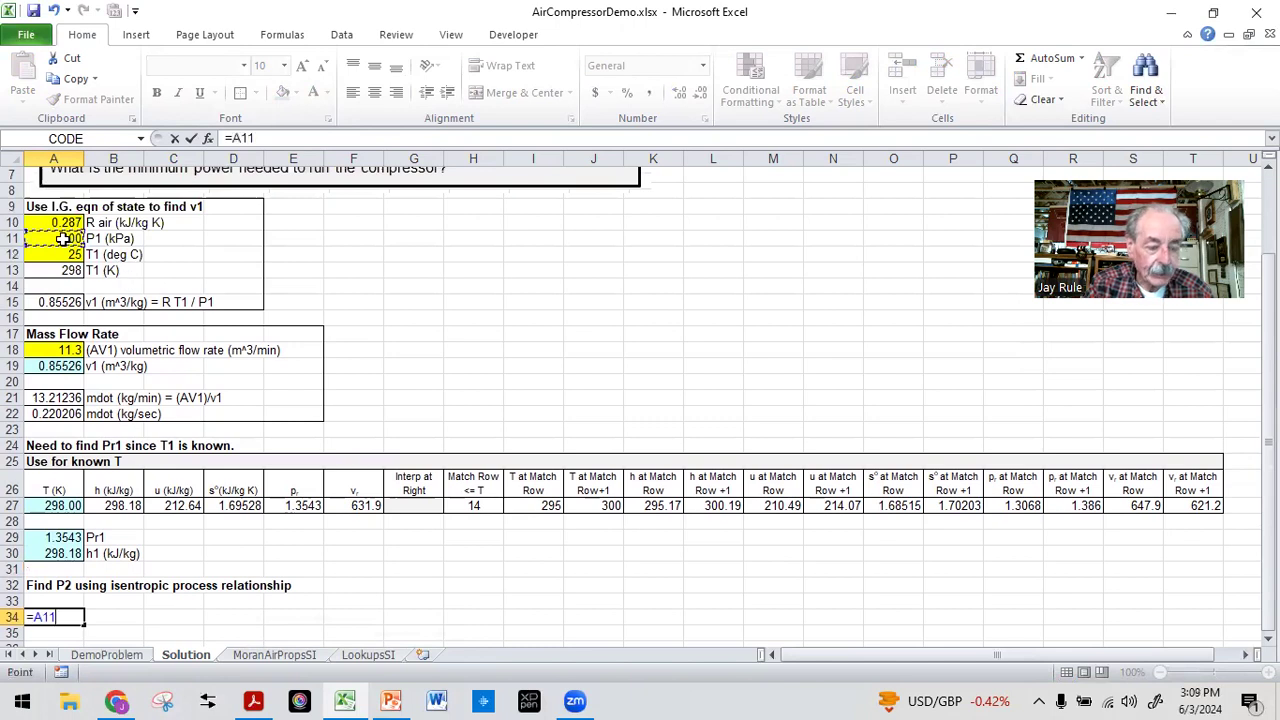
key(Return)
- Enter the label "P1 (kPa) from above" in cell B34 beside the linked pressure
key(Up)
key(Right)
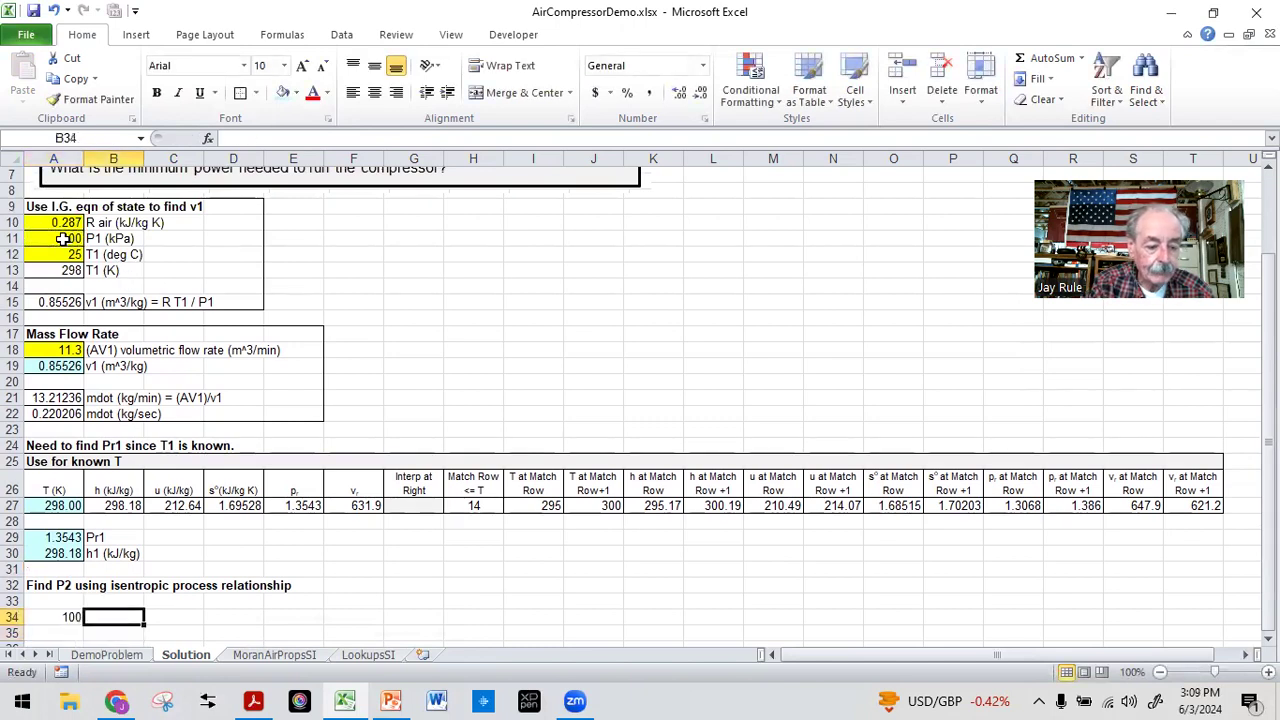
text(P1 (kP)
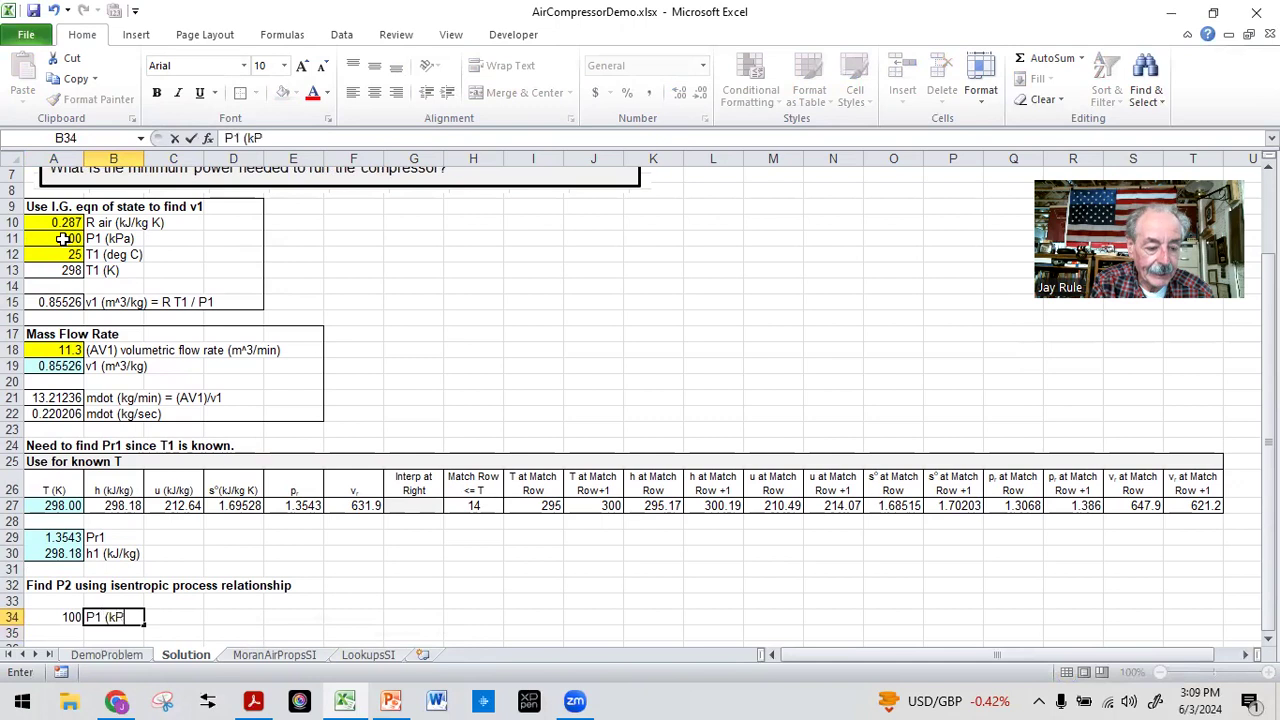
text(a) from )
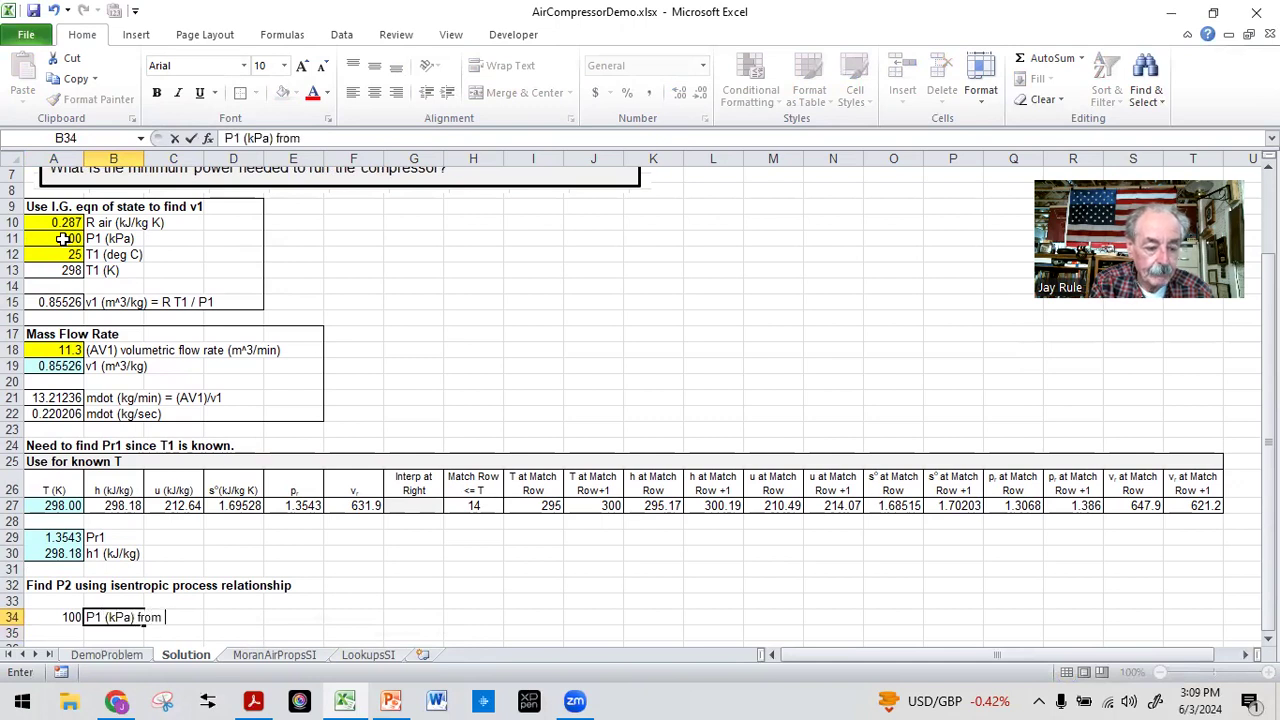
text(above)
key(Return)
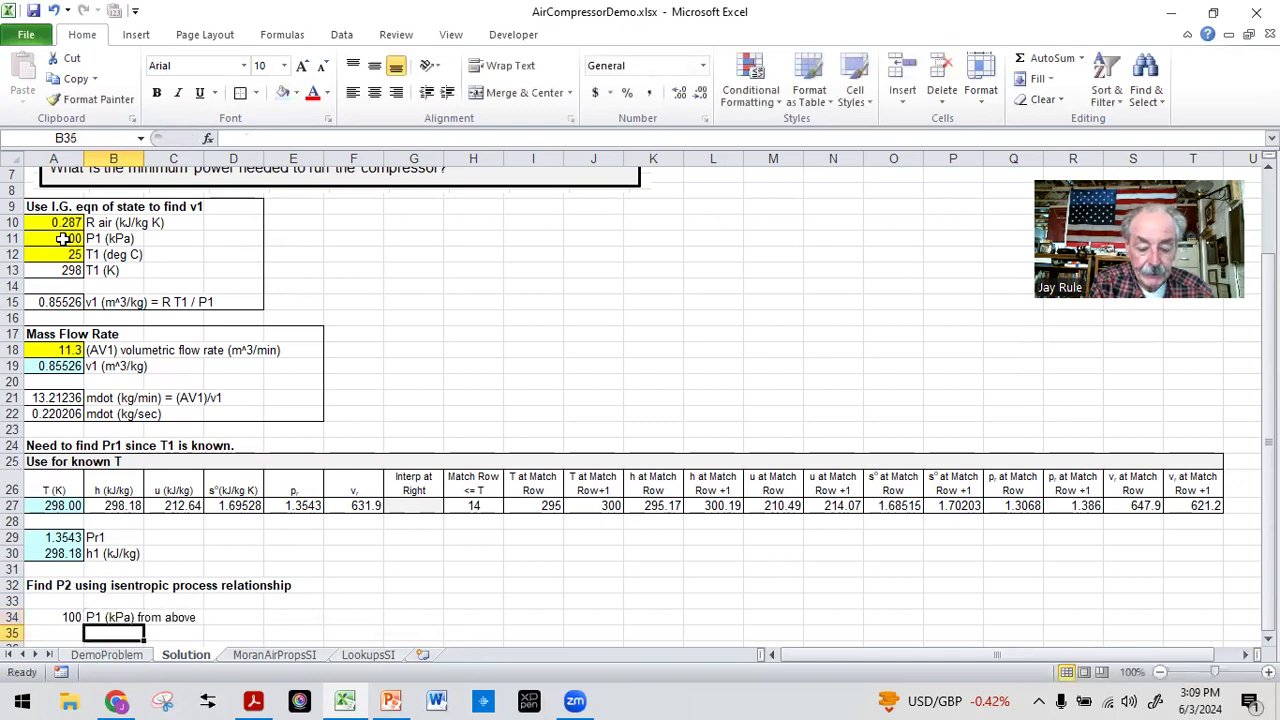
- Enter the label "P2 (kPa)" in B35 and the outlet pressure from the problem statement, 793, in A35
text(P2 (kPa))
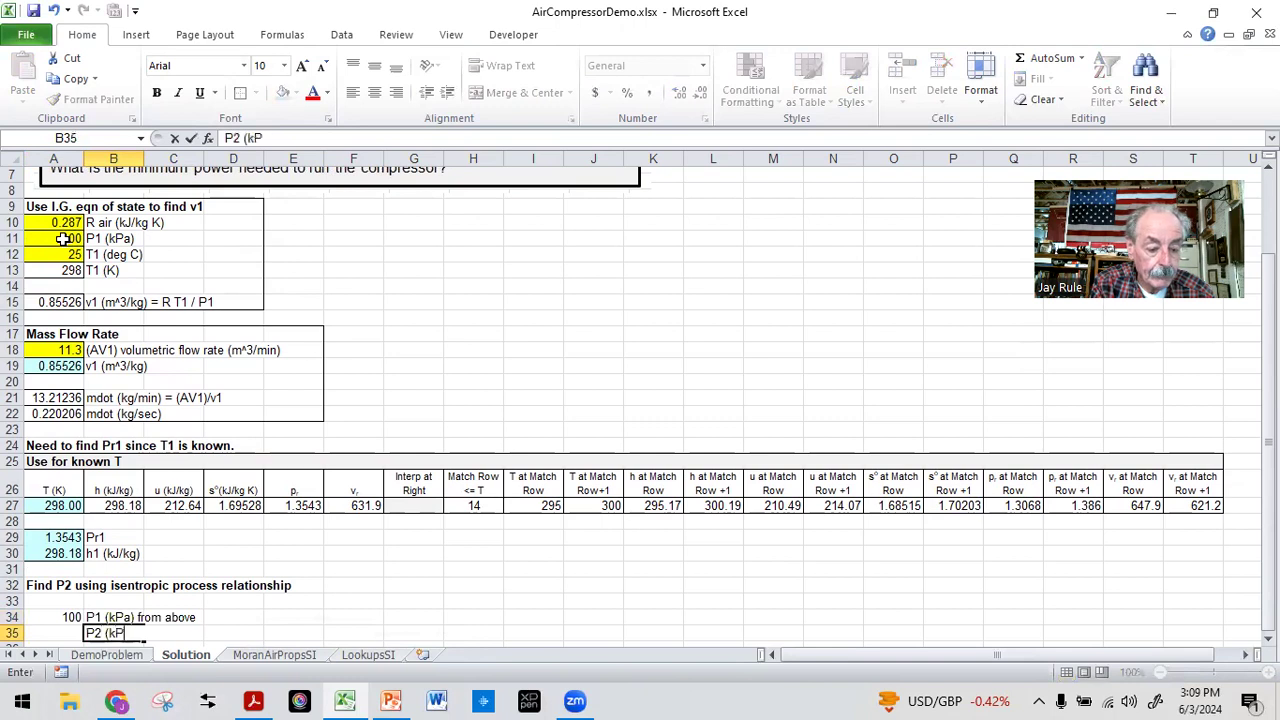
key(Return)
key(Up)
key(Left)
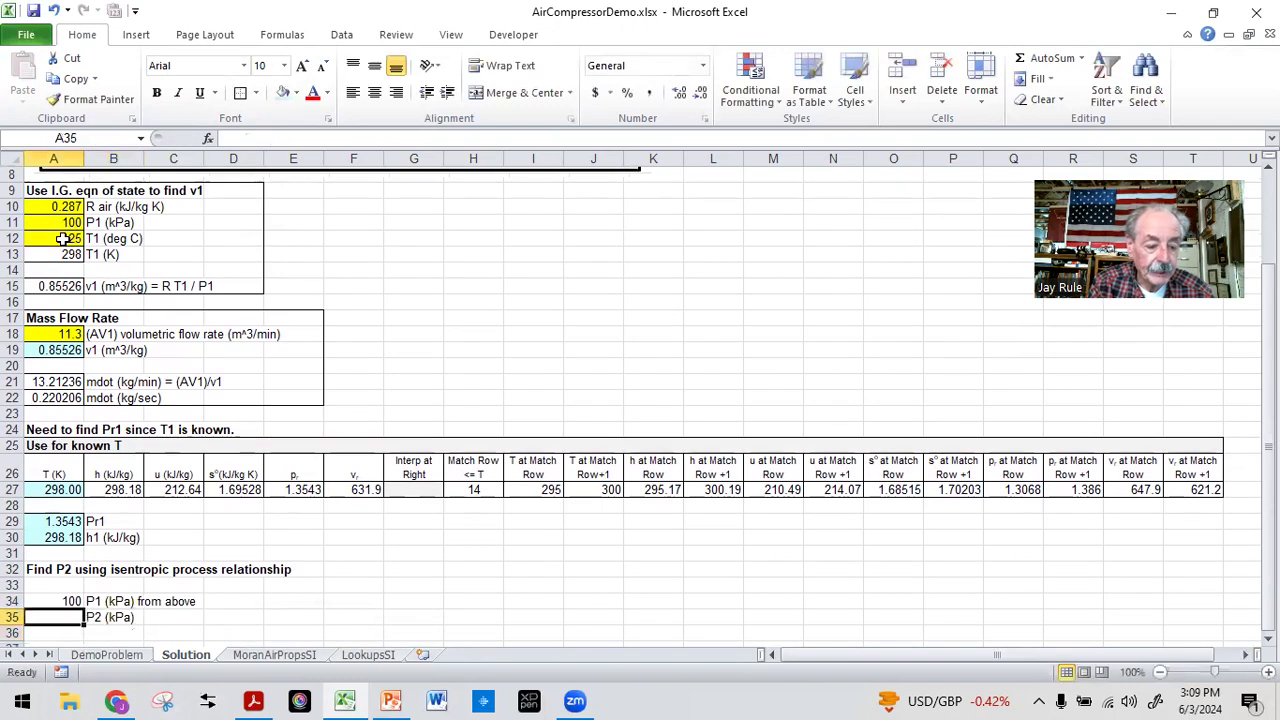
scroll(64, 240, up, 3)
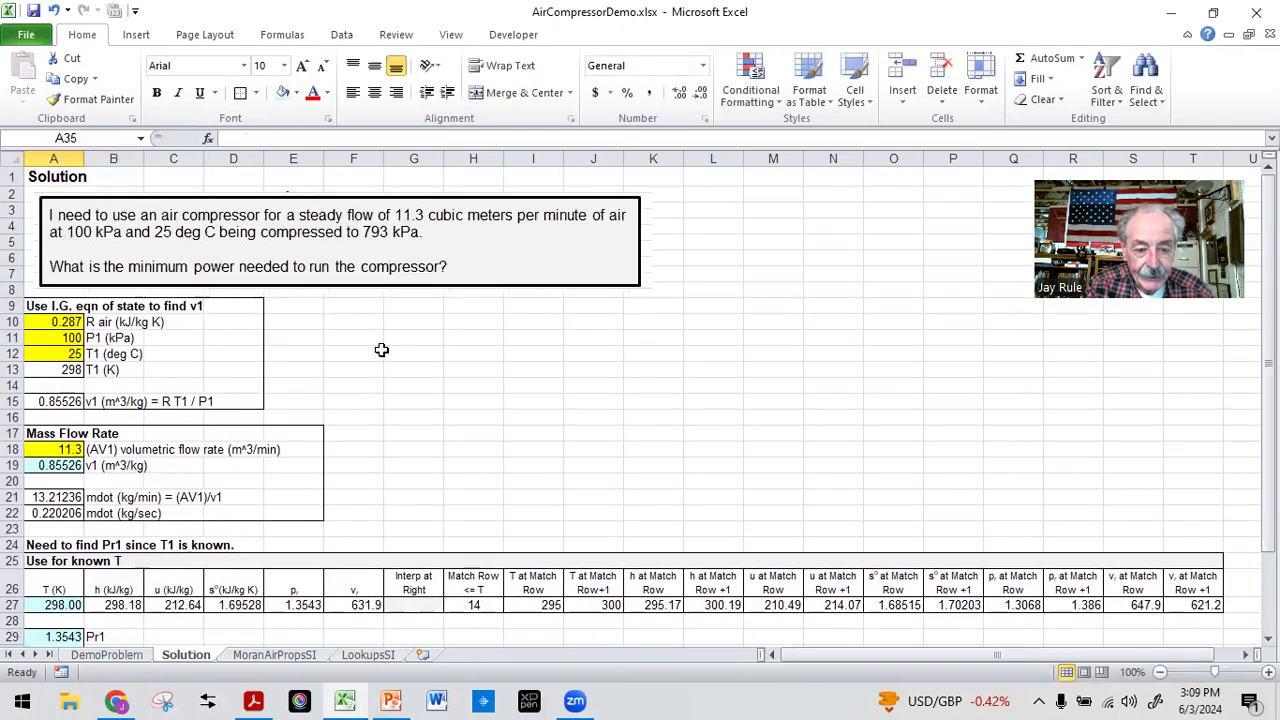
scroll(382, 348, down, 5)
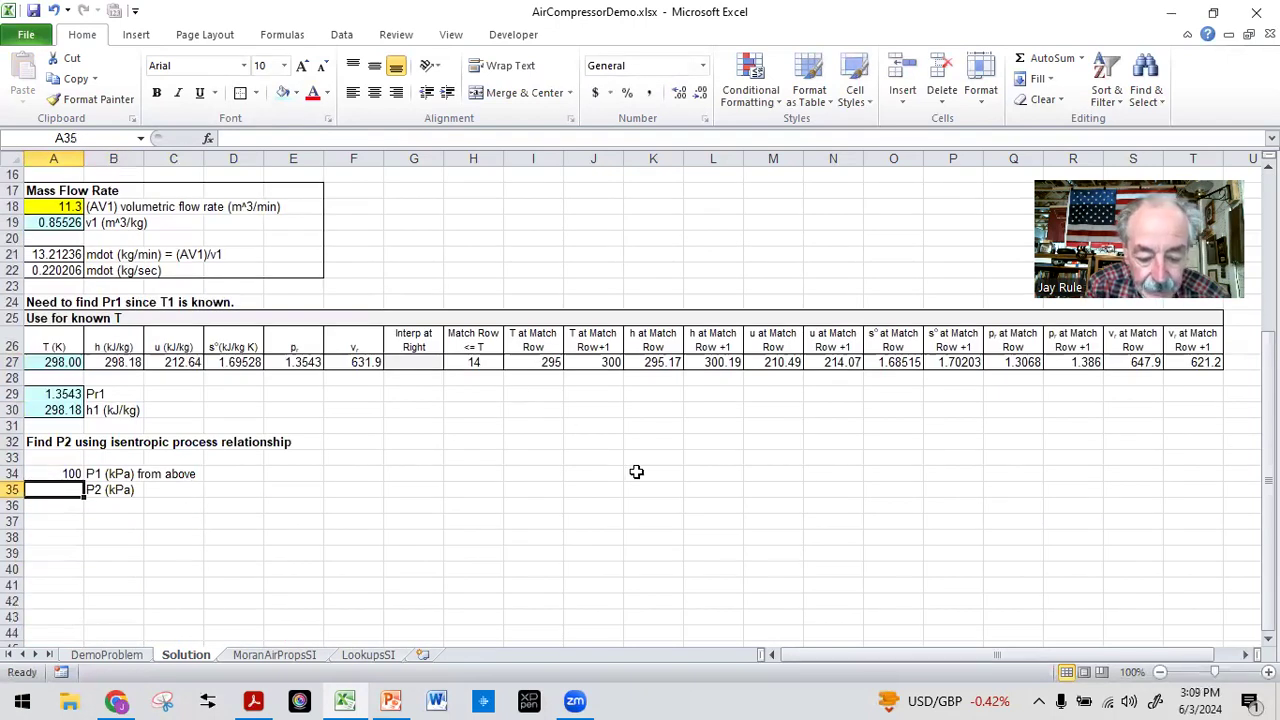
text(793)
key(Return)
- Fill the P1 value in A34 light blue and the P2 value in A35 yellow
key(Up)
key(Up)
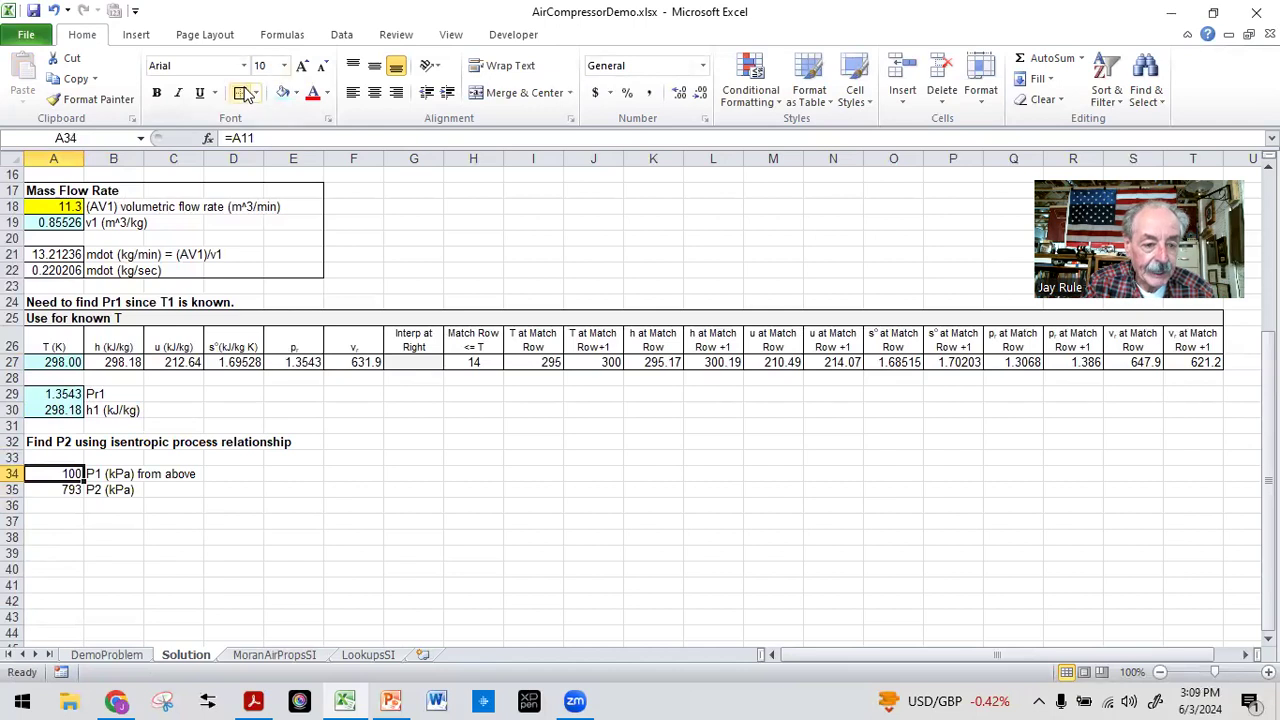
click(284, 93)
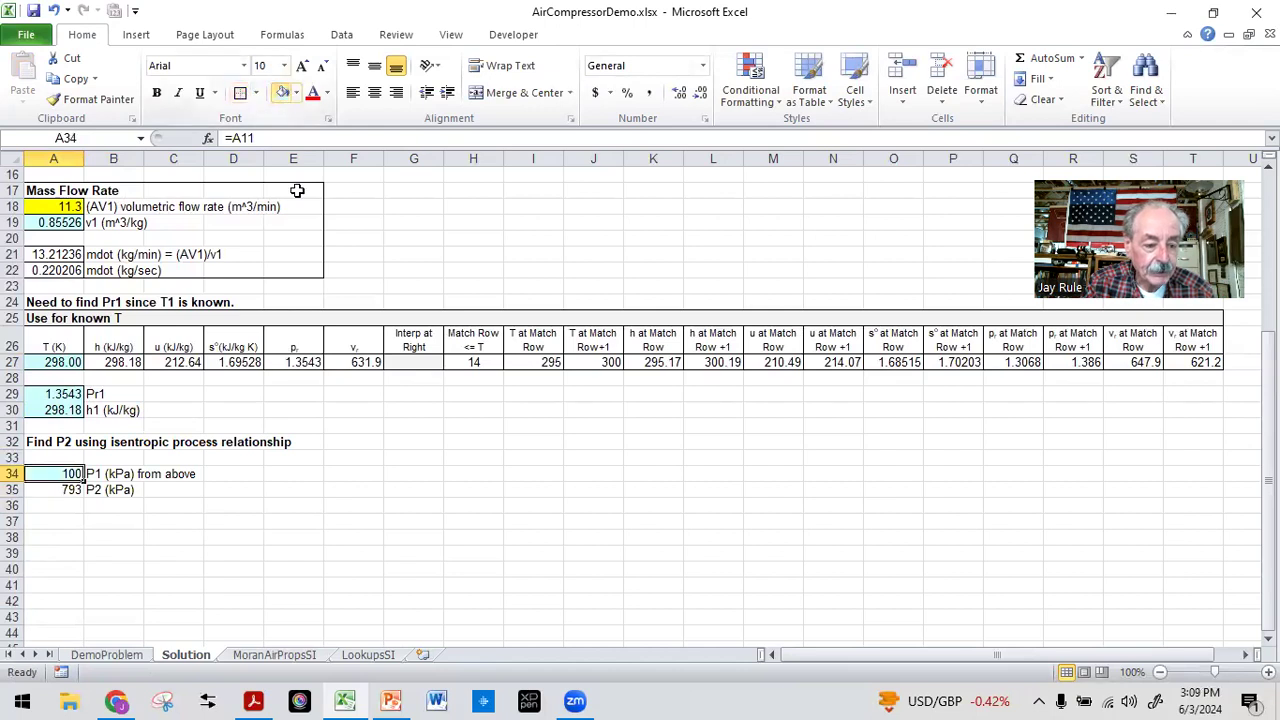
click(51, 489)
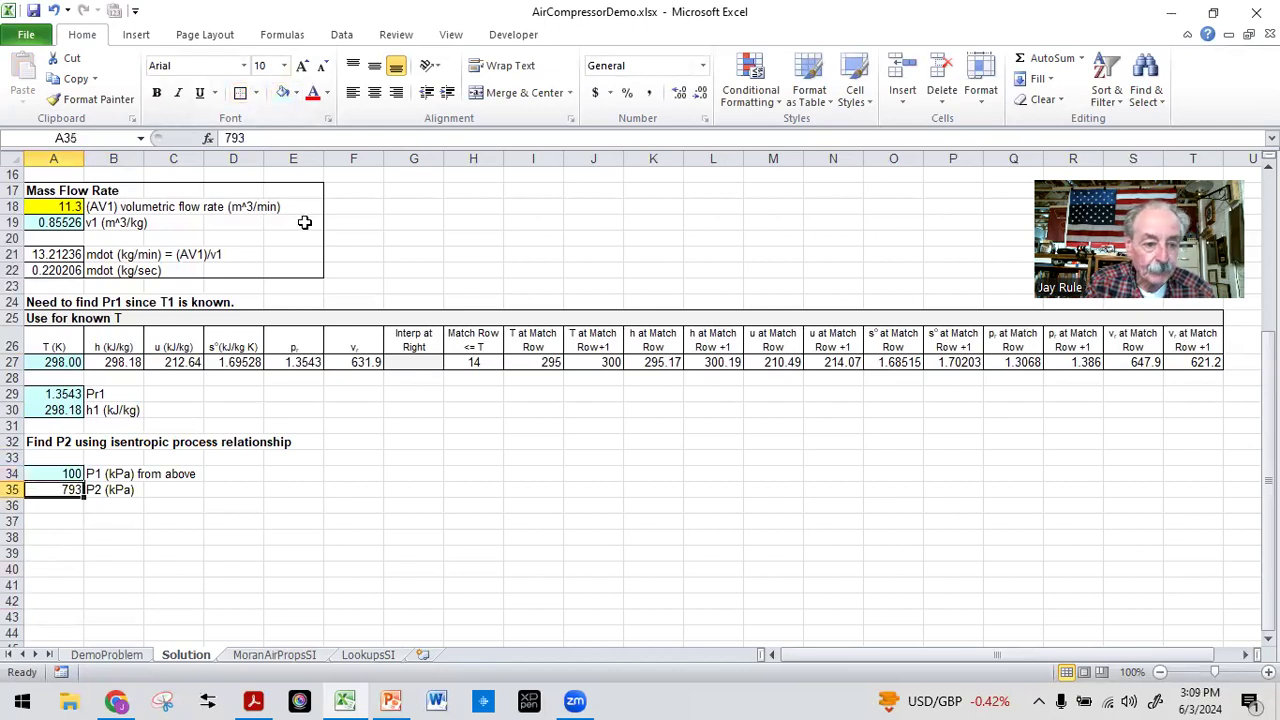
click(296, 93)
click(328, 232)
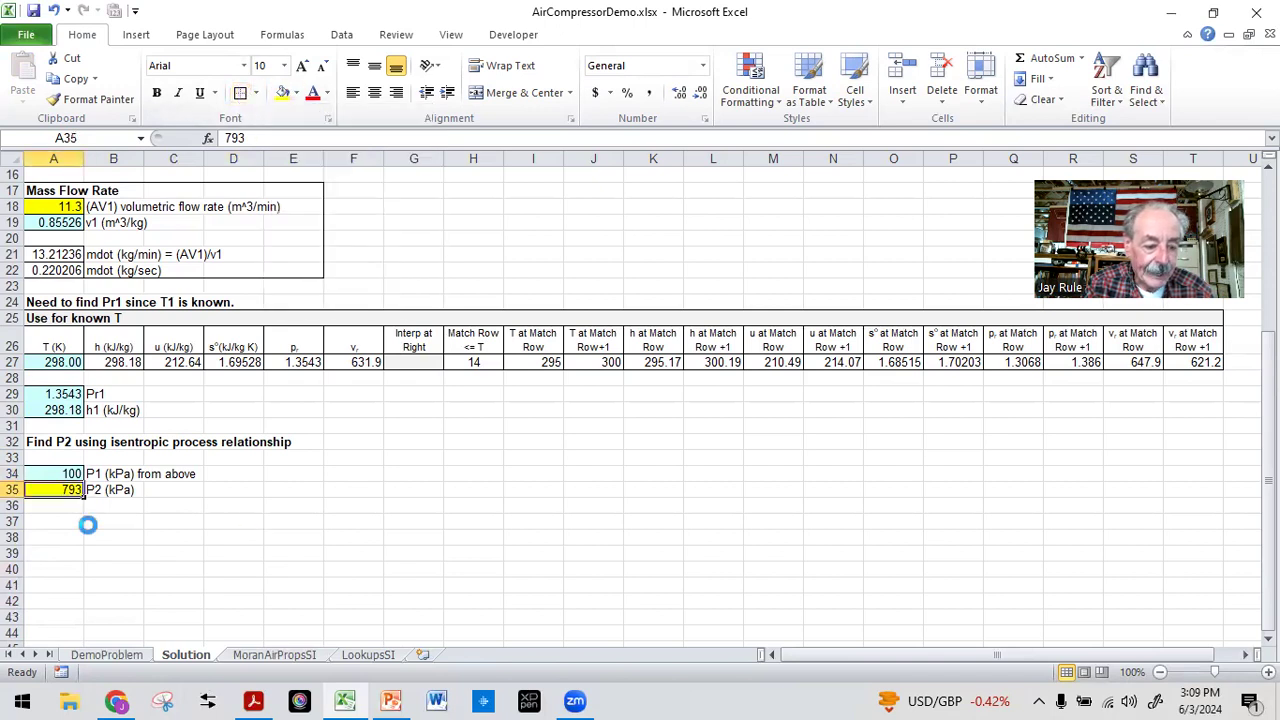
- Enter the label "Pr1 from above" in cell B36 and link cell A36 to the Pr1 value with =A29
click(100, 505)
text(Pr)
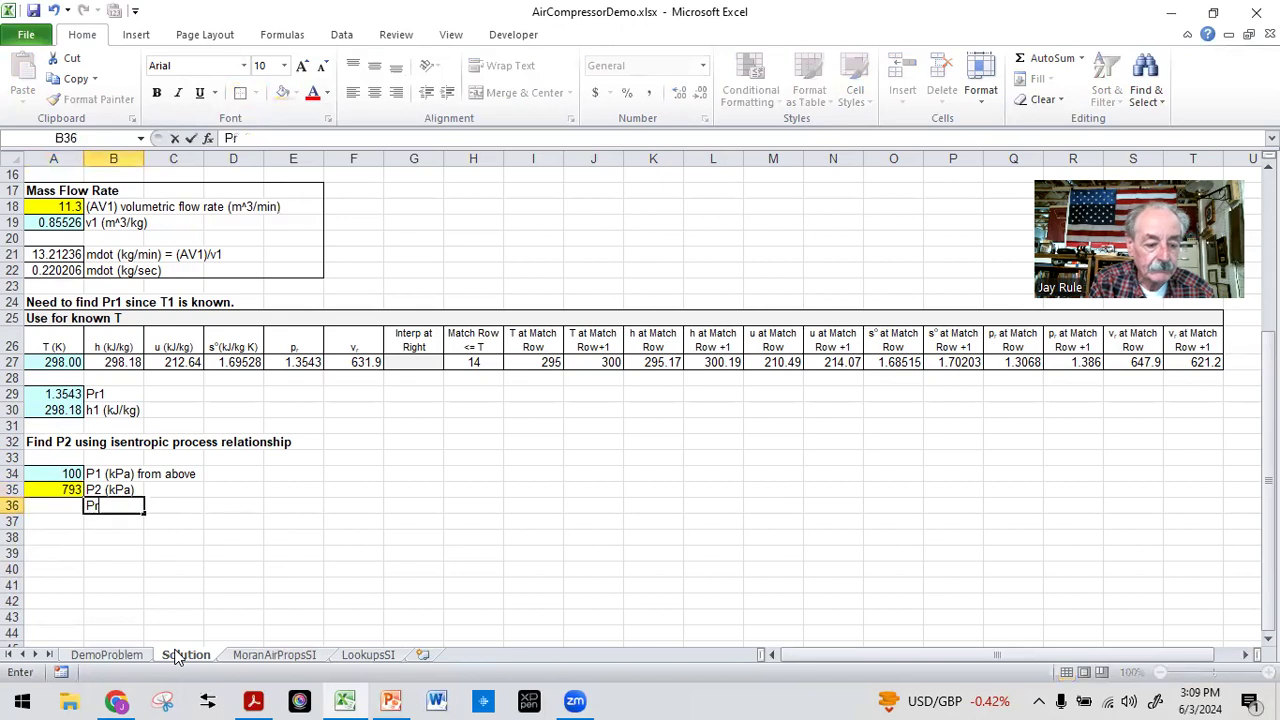
text(1 fro)
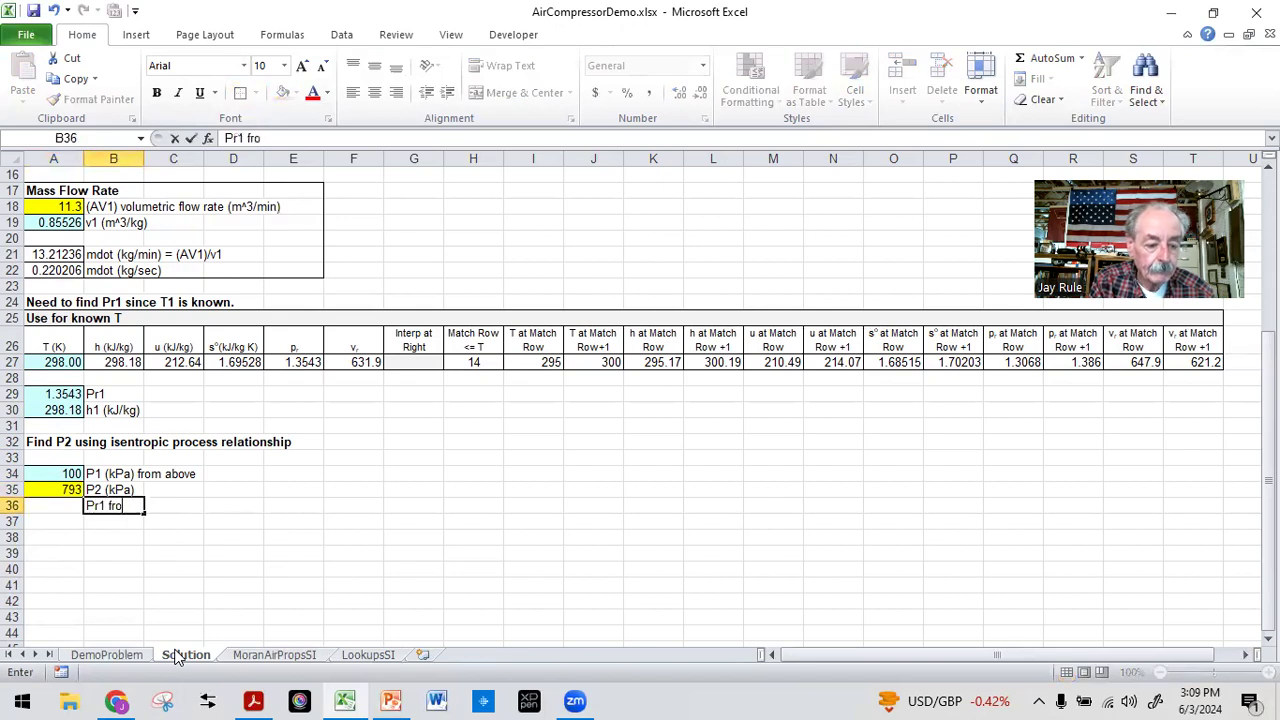
text(m above)
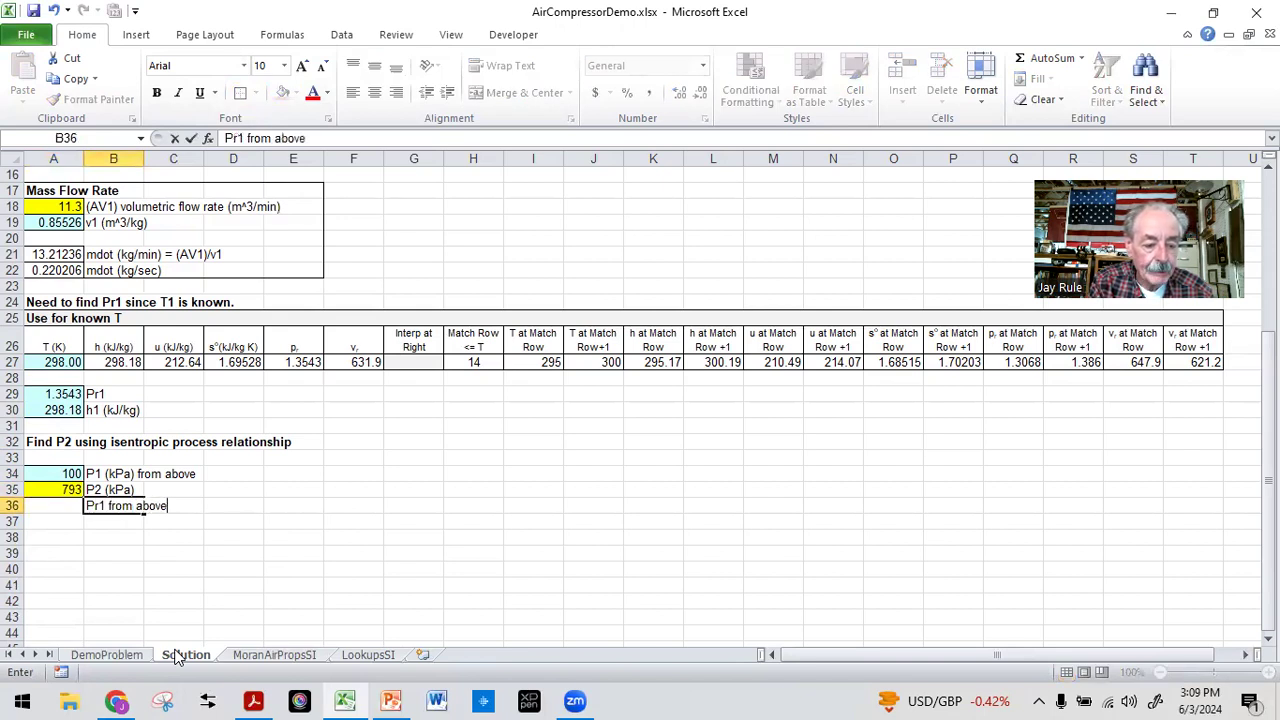
key(Return)
key(Up)
key(Left)
text(=)
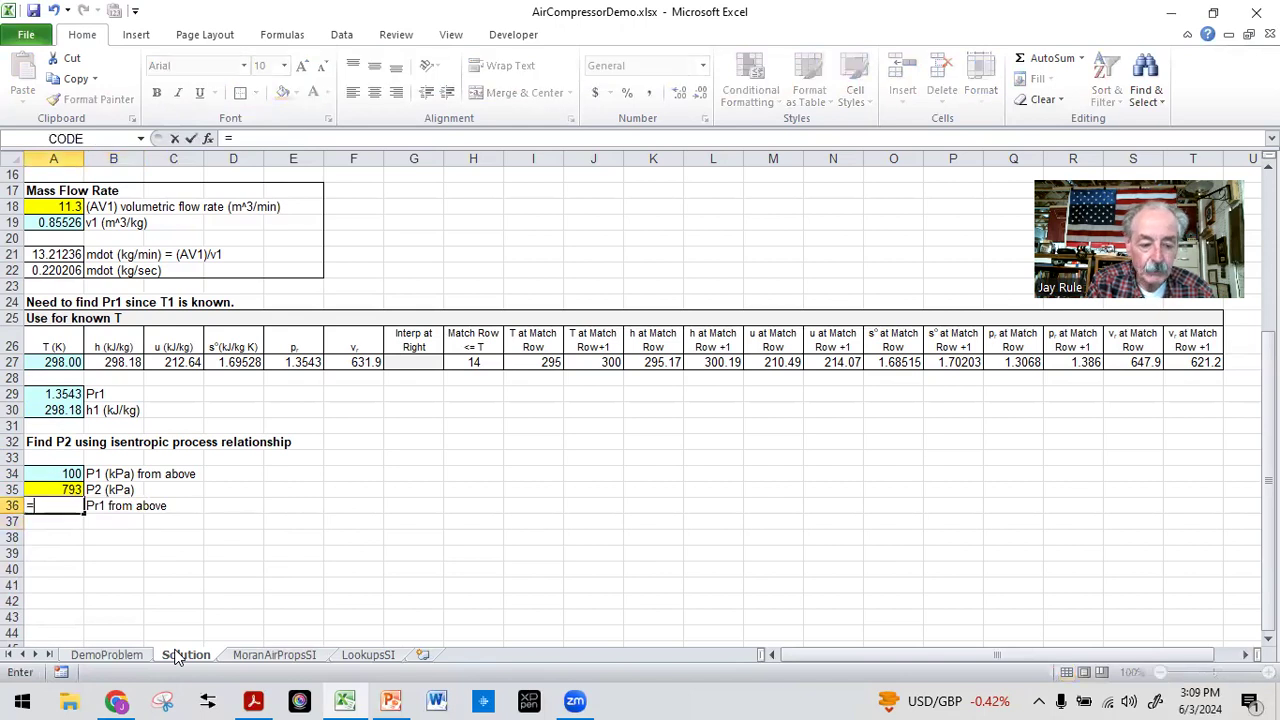
click(48, 397)
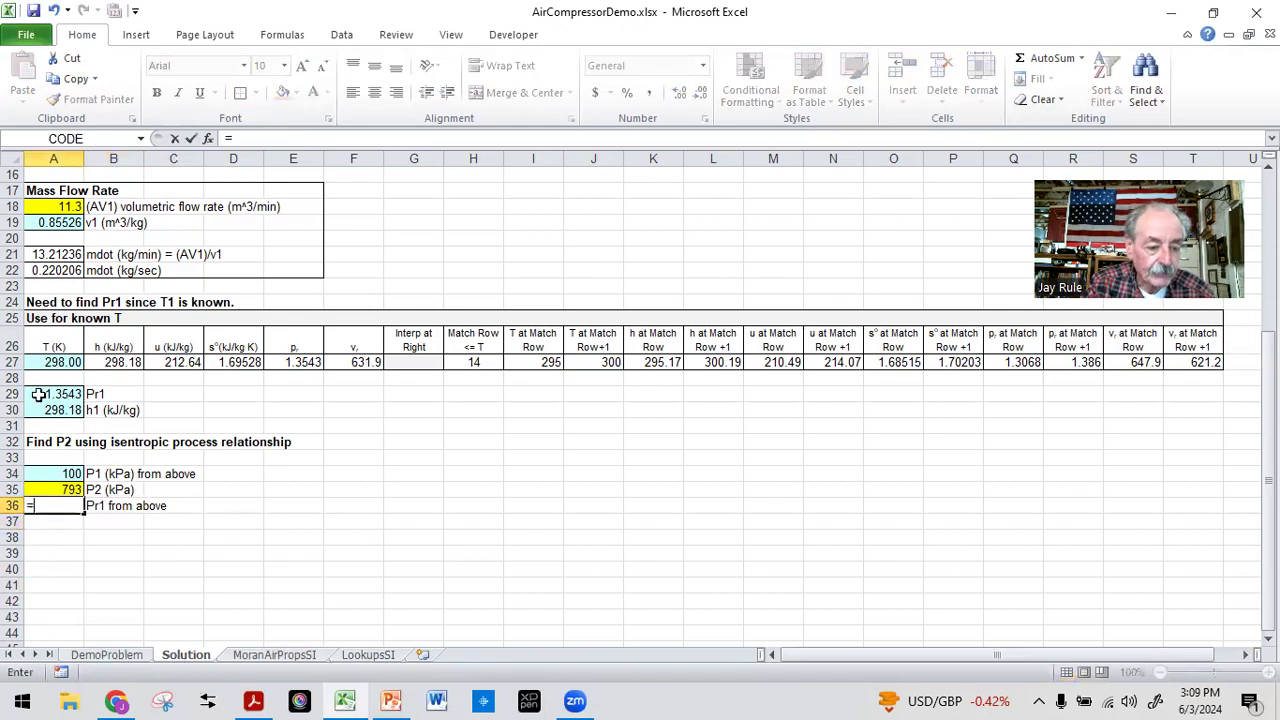
key(Return)
- Apply all borders to the Pr1 and h1 values in A29:A30
drag(50, 396, 50, 411)
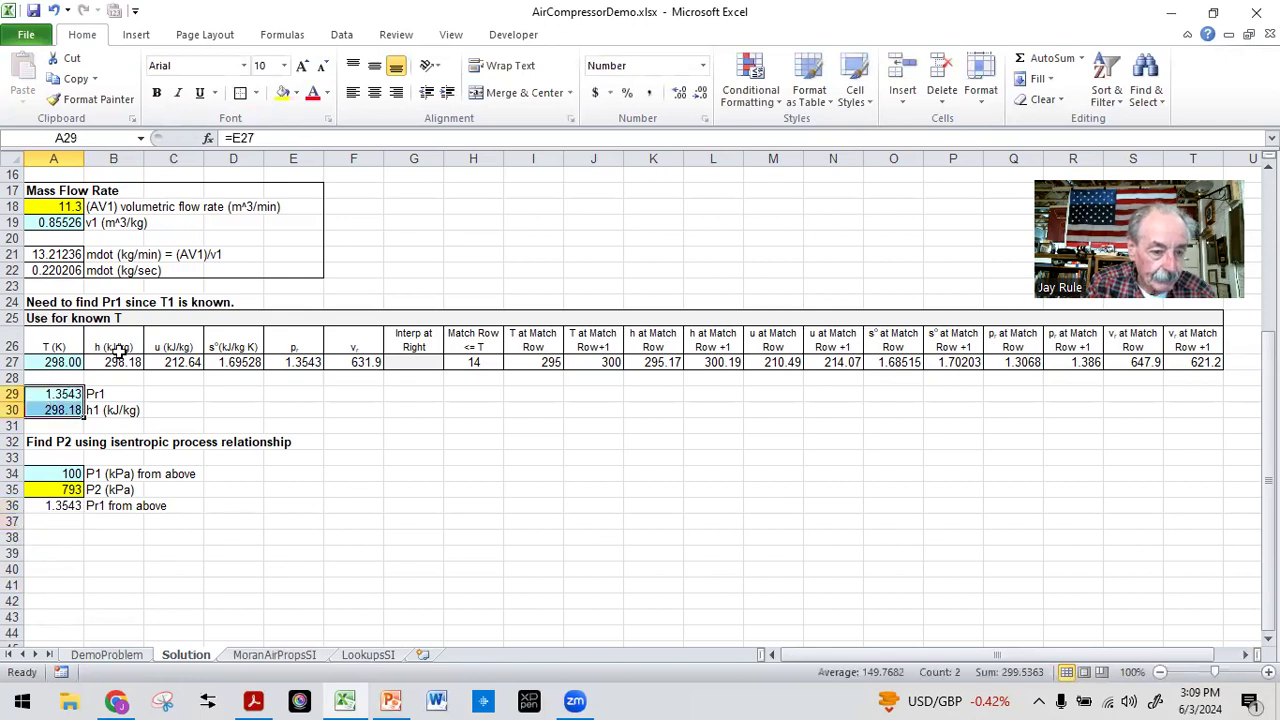
click(256, 94)
click(268, 240)
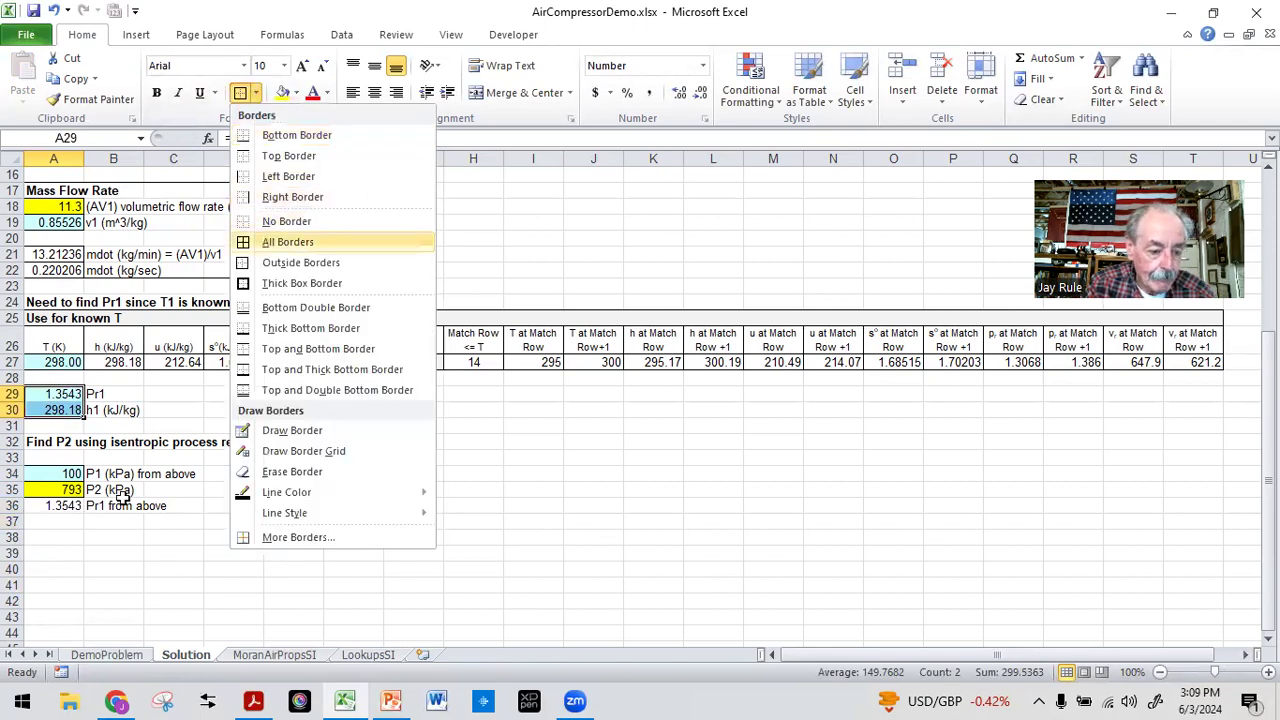
- Fill the linked Pr1 value in cell A36 with the recently used light blue
click(57, 505)
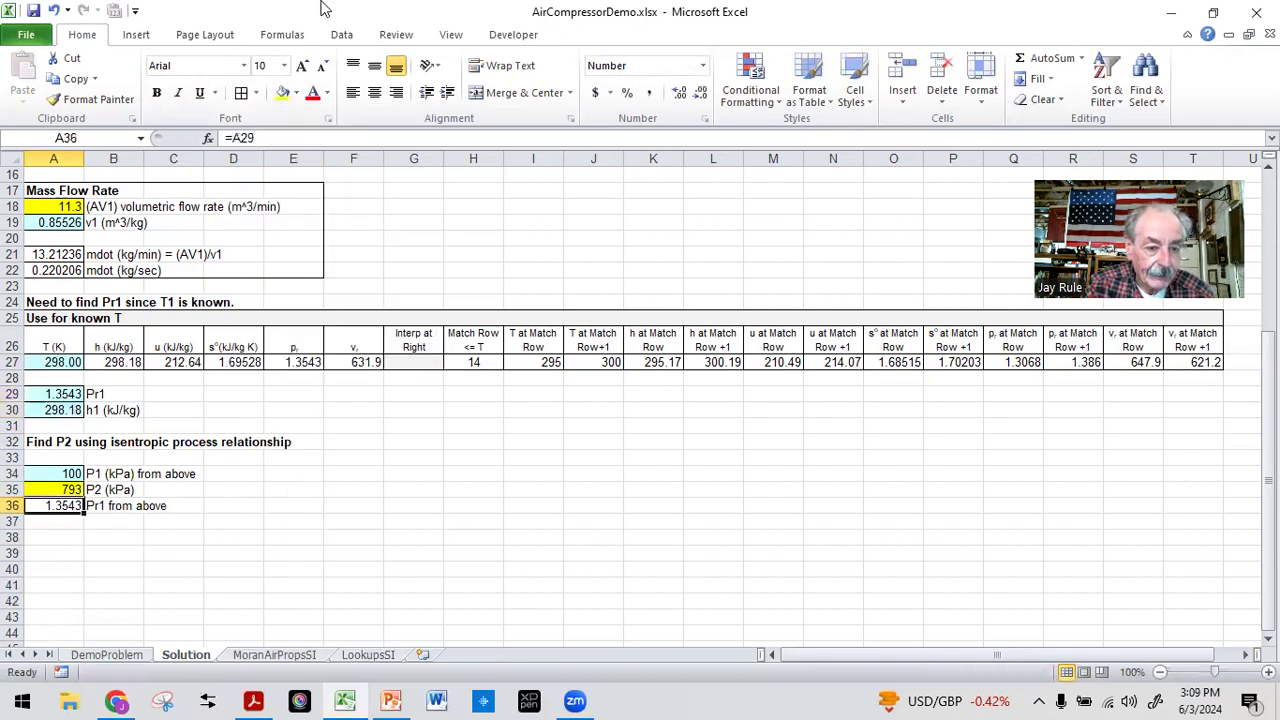
click(296, 93)
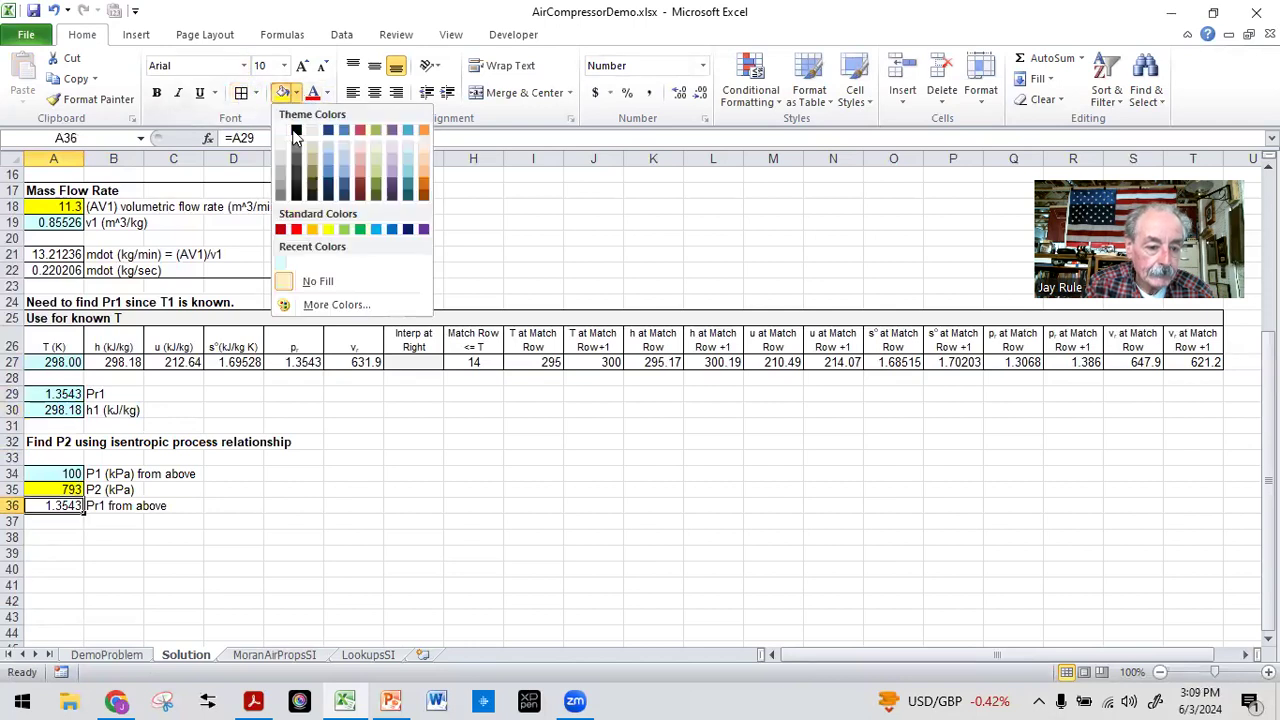
click(282, 265)
- Enter the label "Pr2 = Pr1 (P2/P1)" in cell B38
click(135, 546)
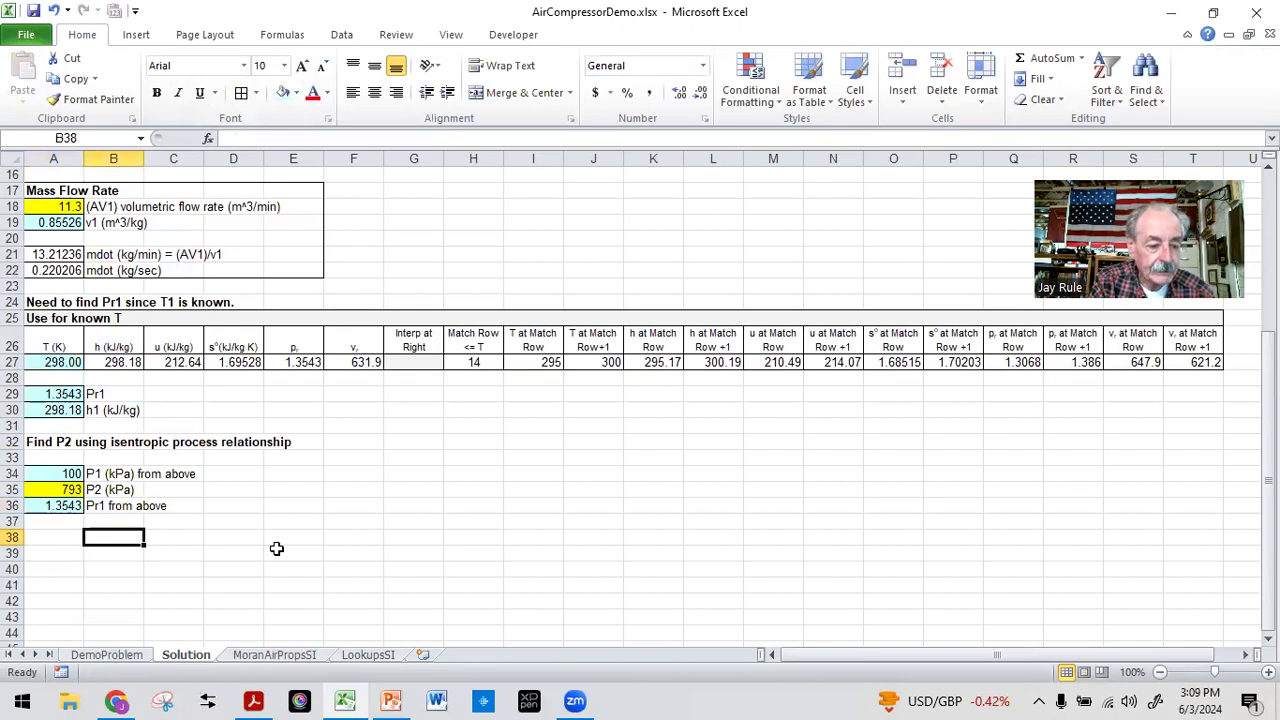
text(Pr2 =)
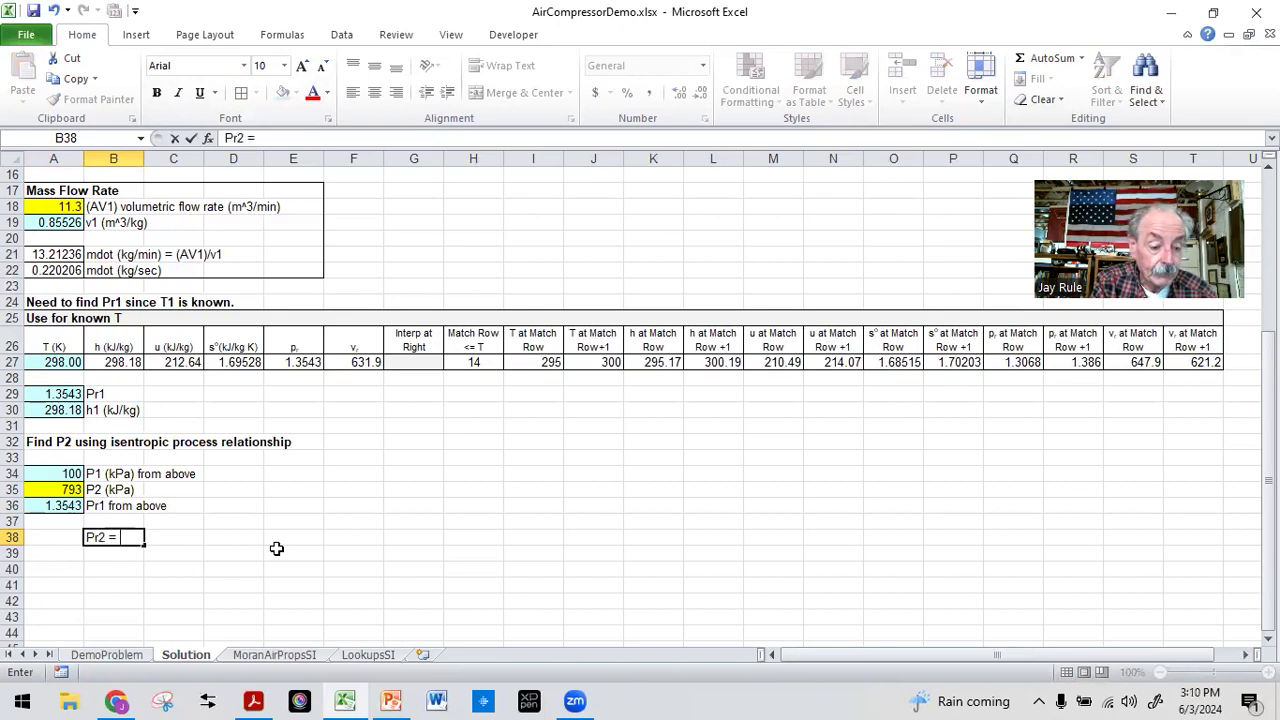
text( pr)
key(BackSpace)
key(BackSpace)
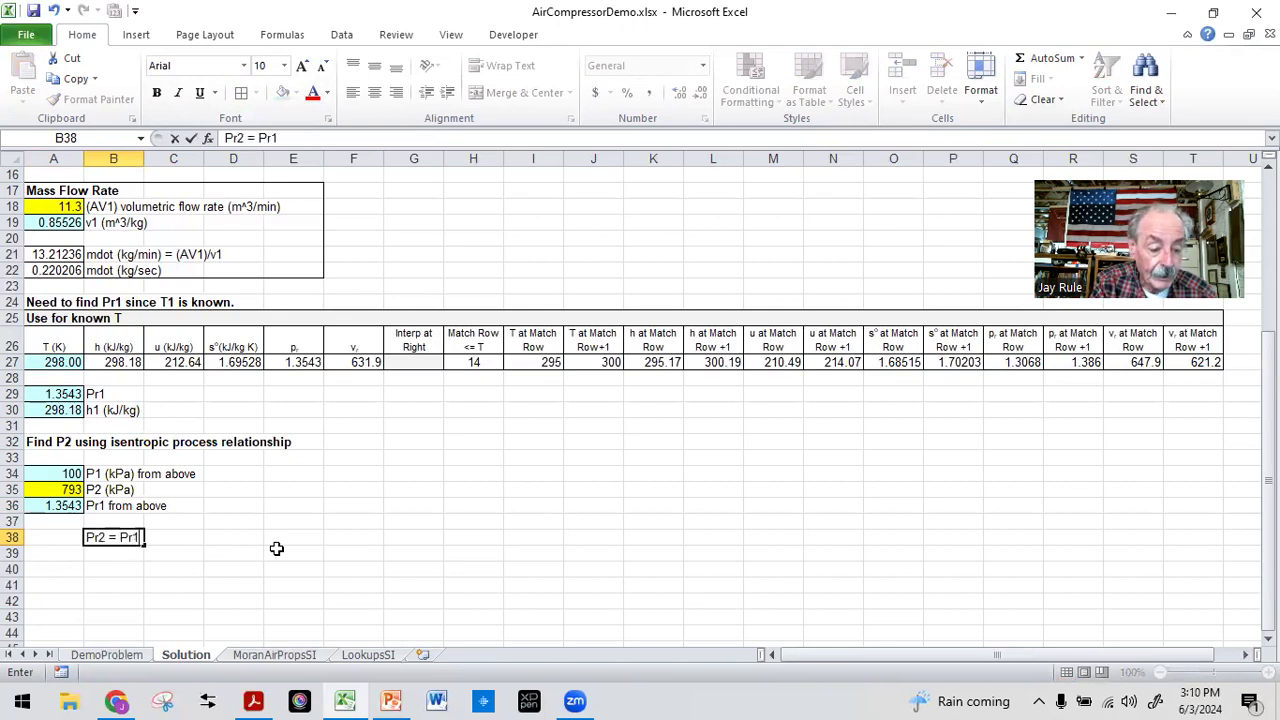
text(1))
key(Return)
- Calculate Pr2 in cell A38 with the formula =A36*A35/A34, accepting the proposed formula correction
key(Up)
key(Left)
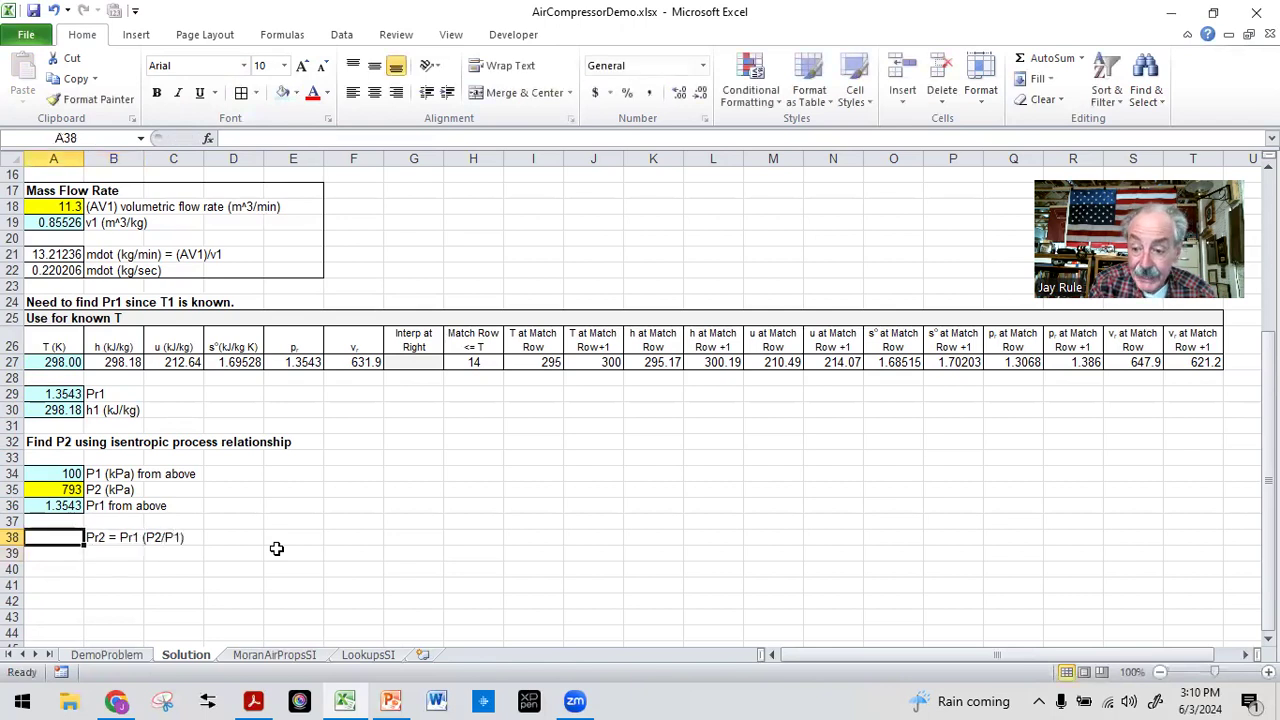
text(=)
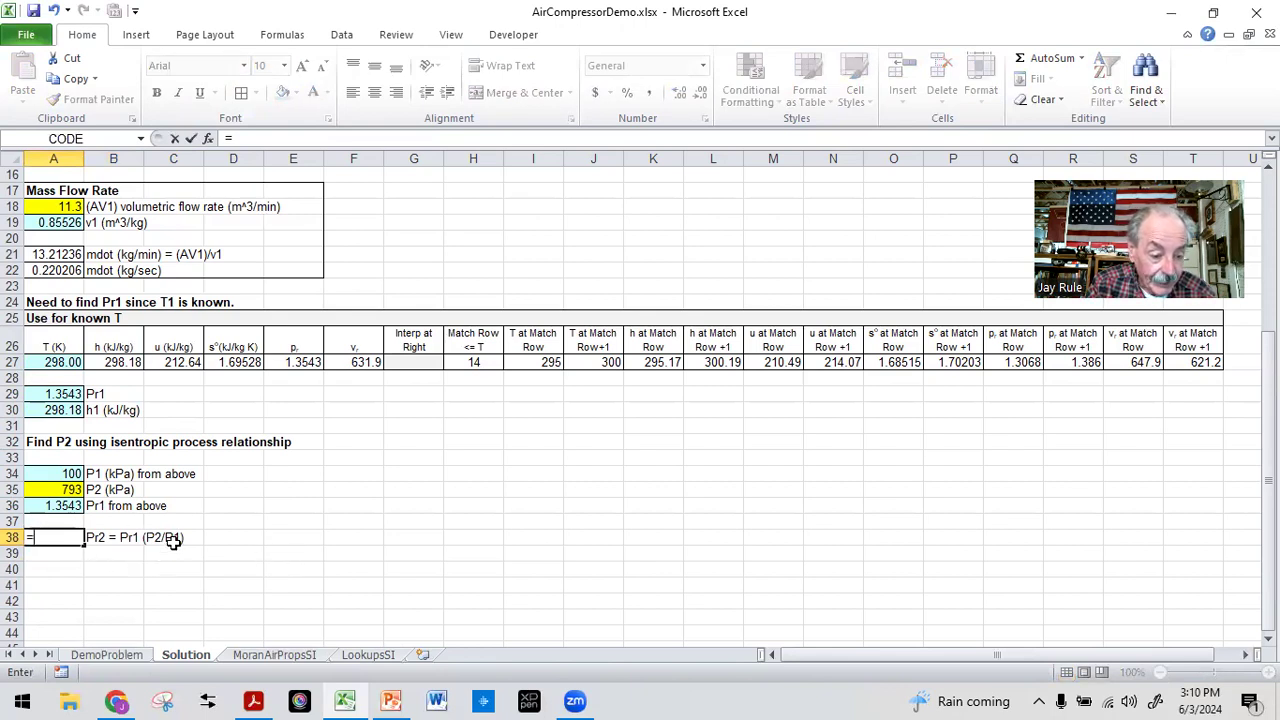
click(63, 507)
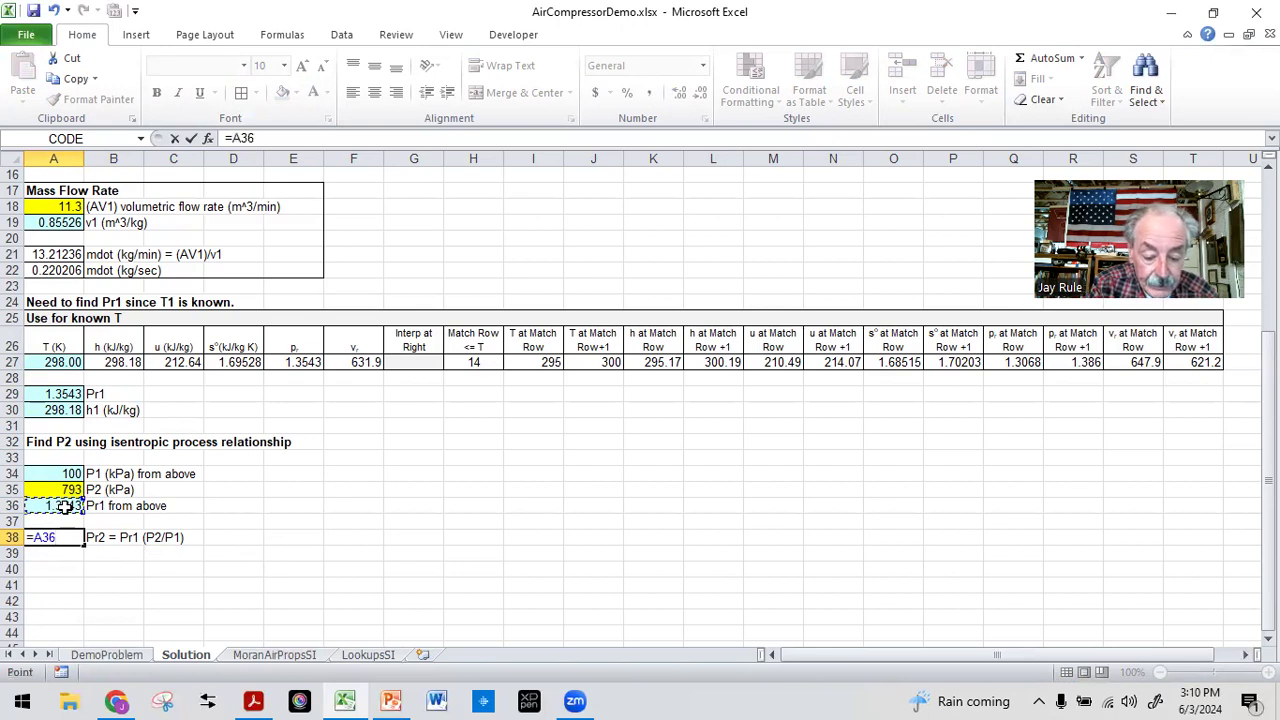
text(*)
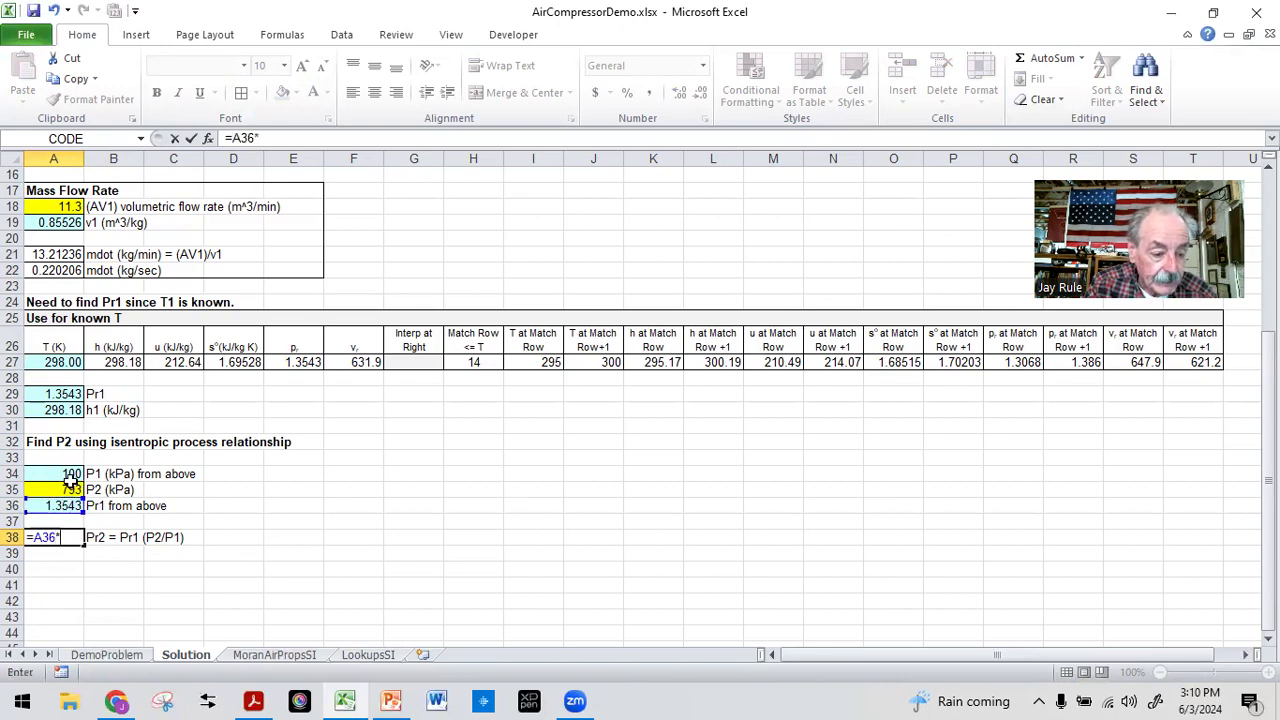
click(57, 489)
text(/)
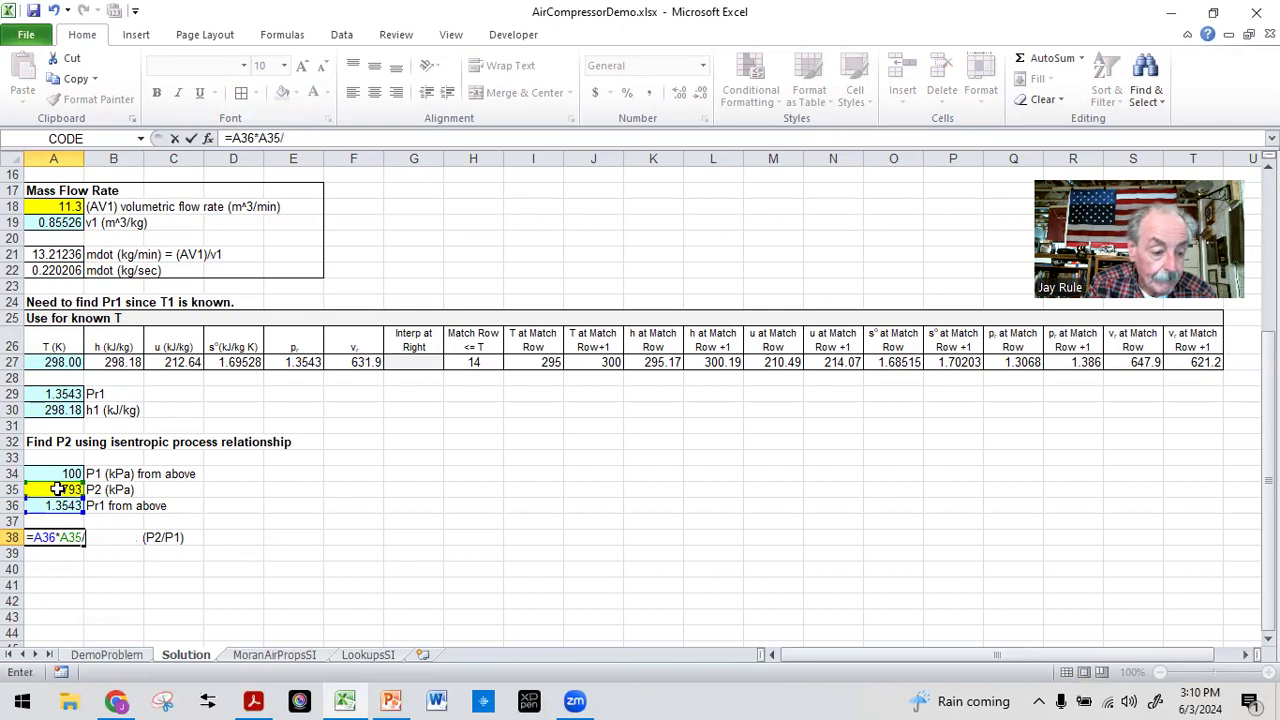
click(42, 473)
text())
key(Return)
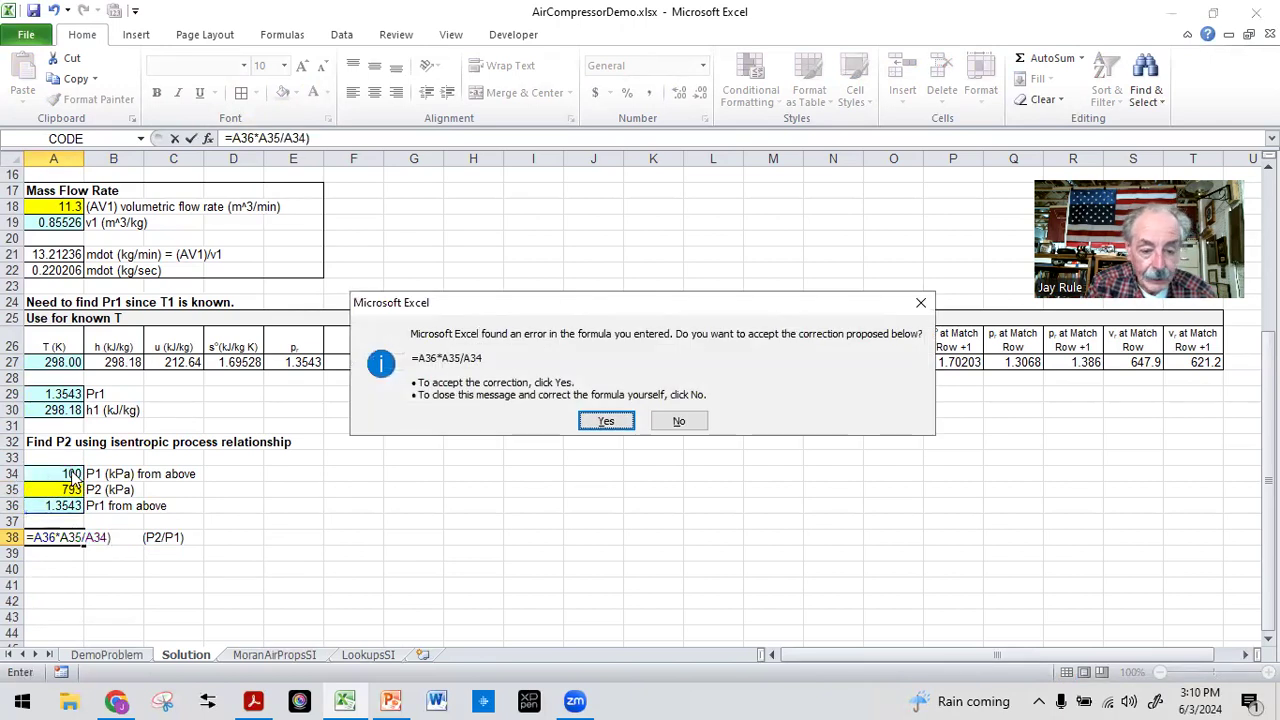
click(606, 421)
click(300, 602)
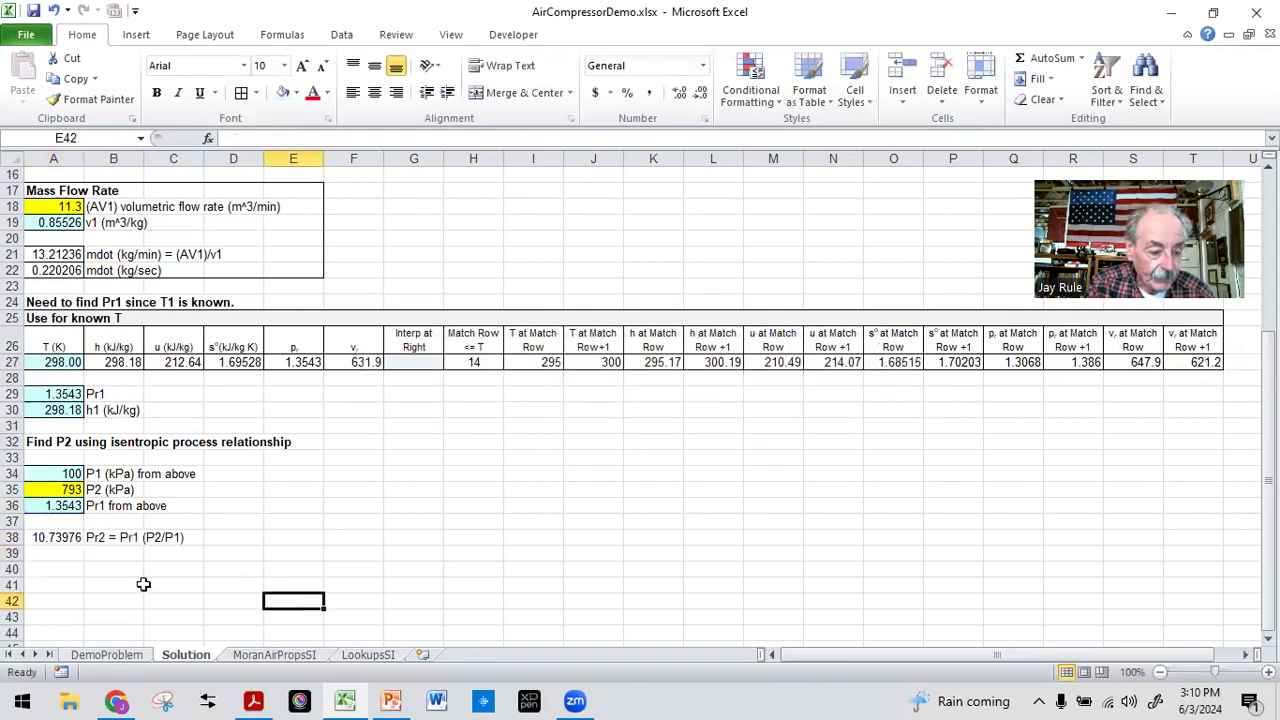
click(58, 537)
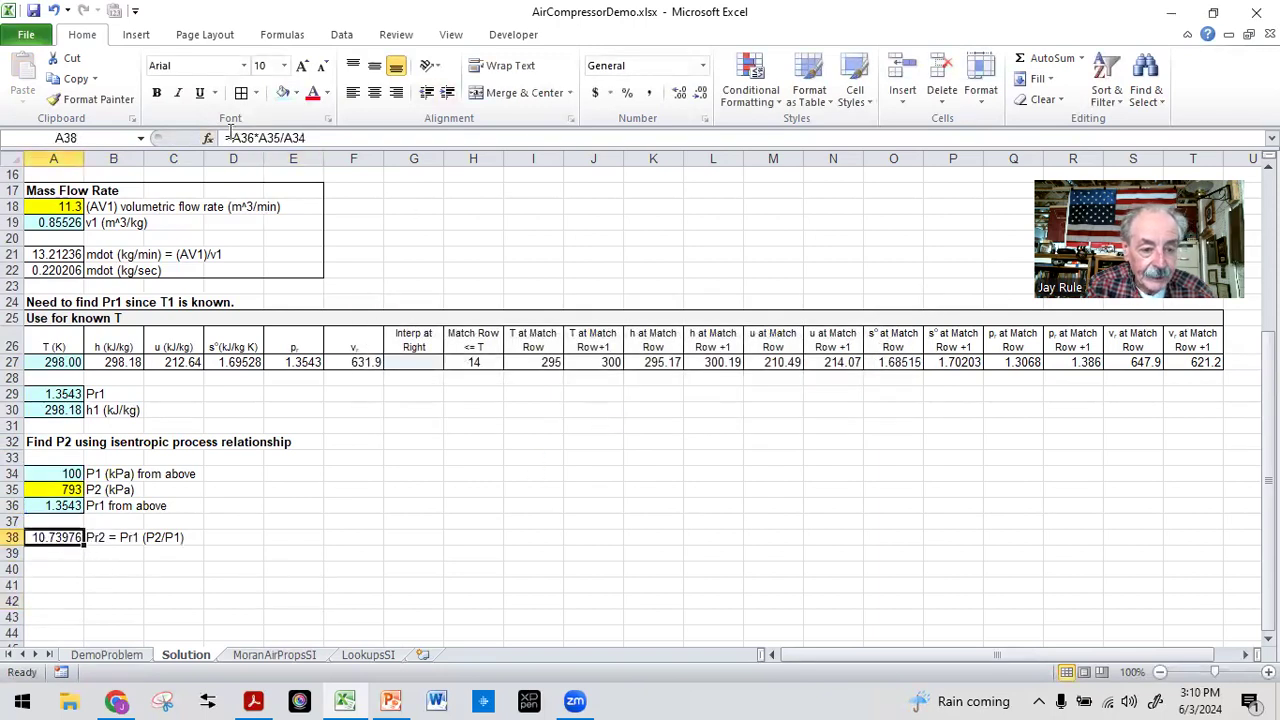
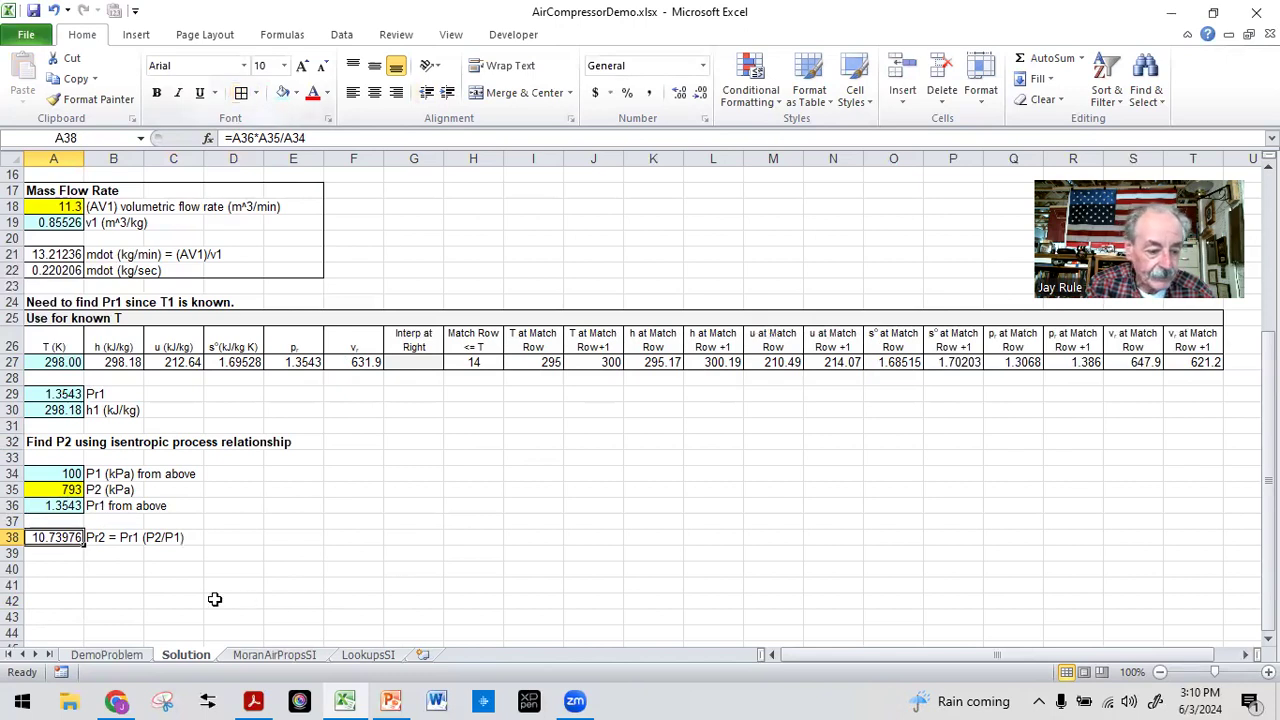
- Apply outside borders around the isentropic relationship block A32:F38 on the Solution sheet
click(128, 585)
click(56, 541)
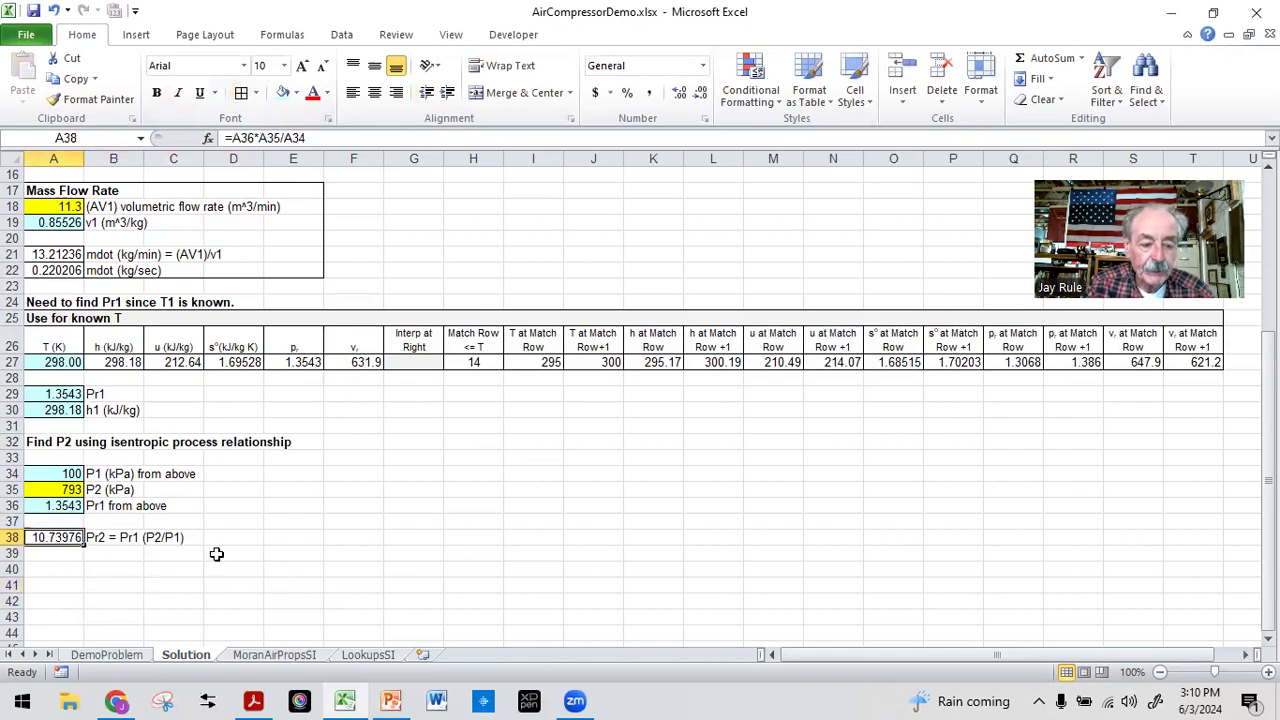
scroll(216, 554, down, 2)
drag(42, 347, 334, 449)
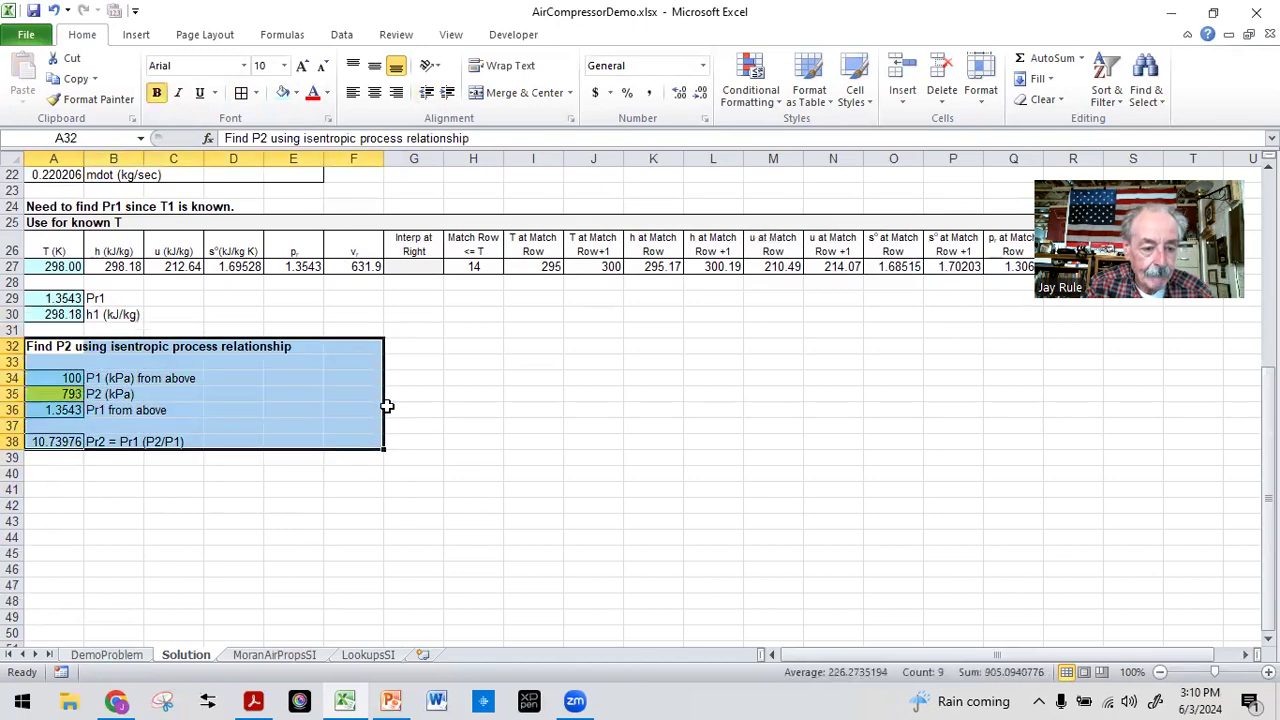
click(256, 97)
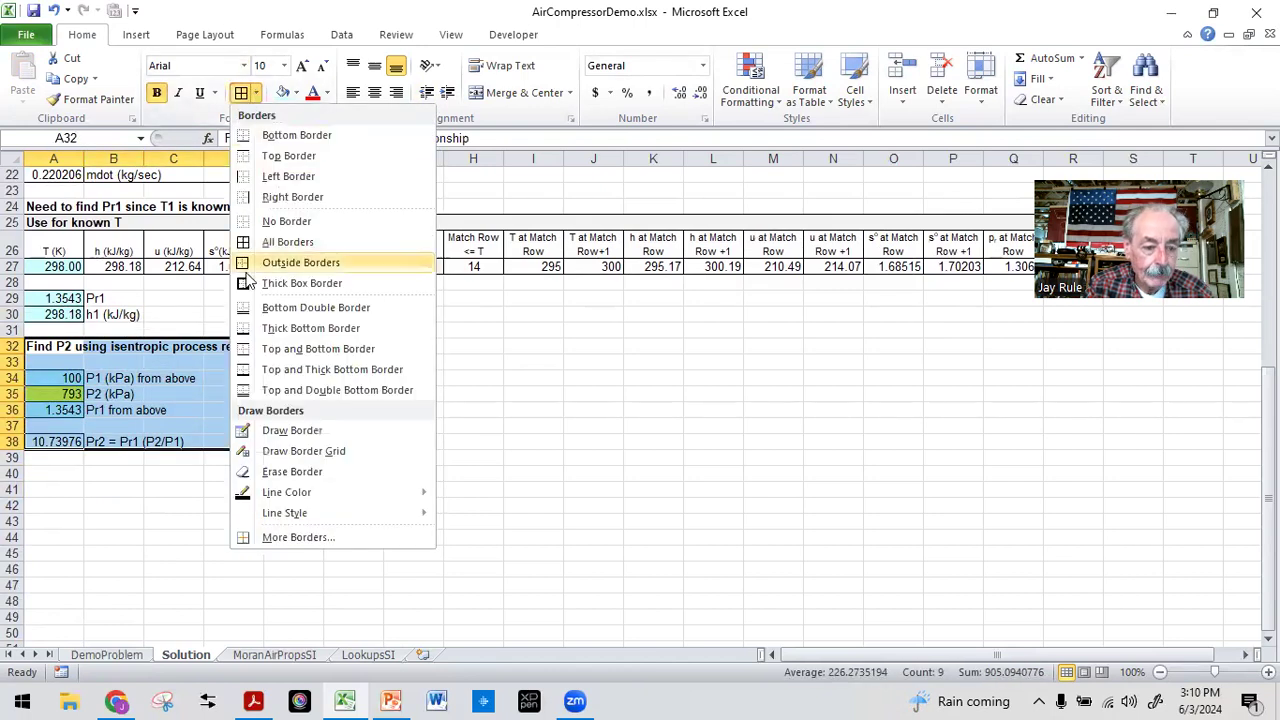
click(255, 262)
- Enter the heading "Find h2 and T2 now that we know Pr2" in cell A40 and make it bold
click(52, 468)
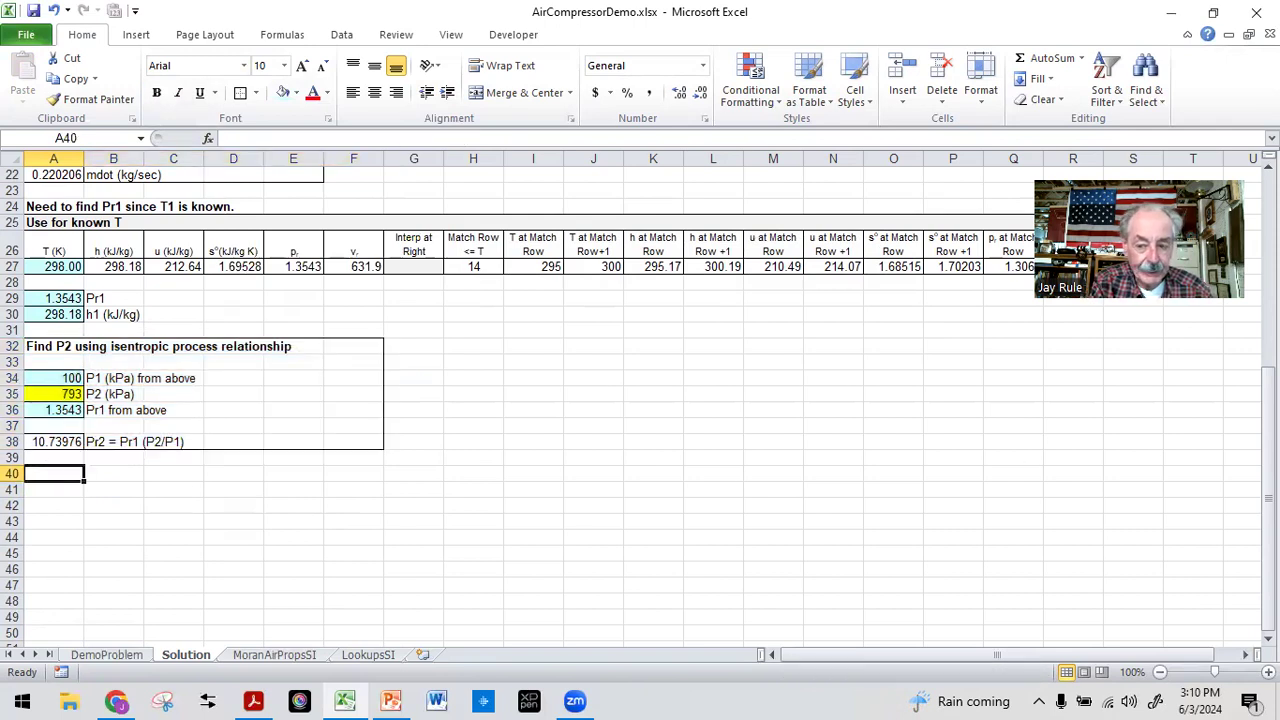
text(Fi)
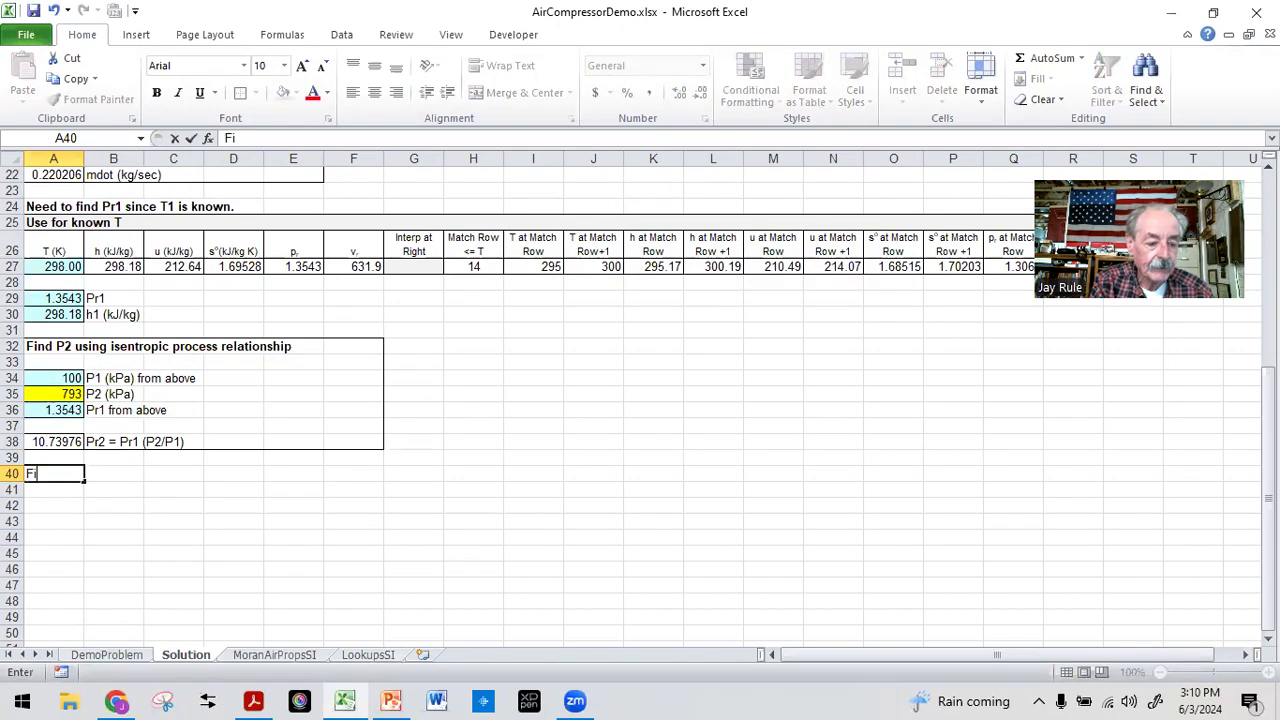
text(nd h2 and )
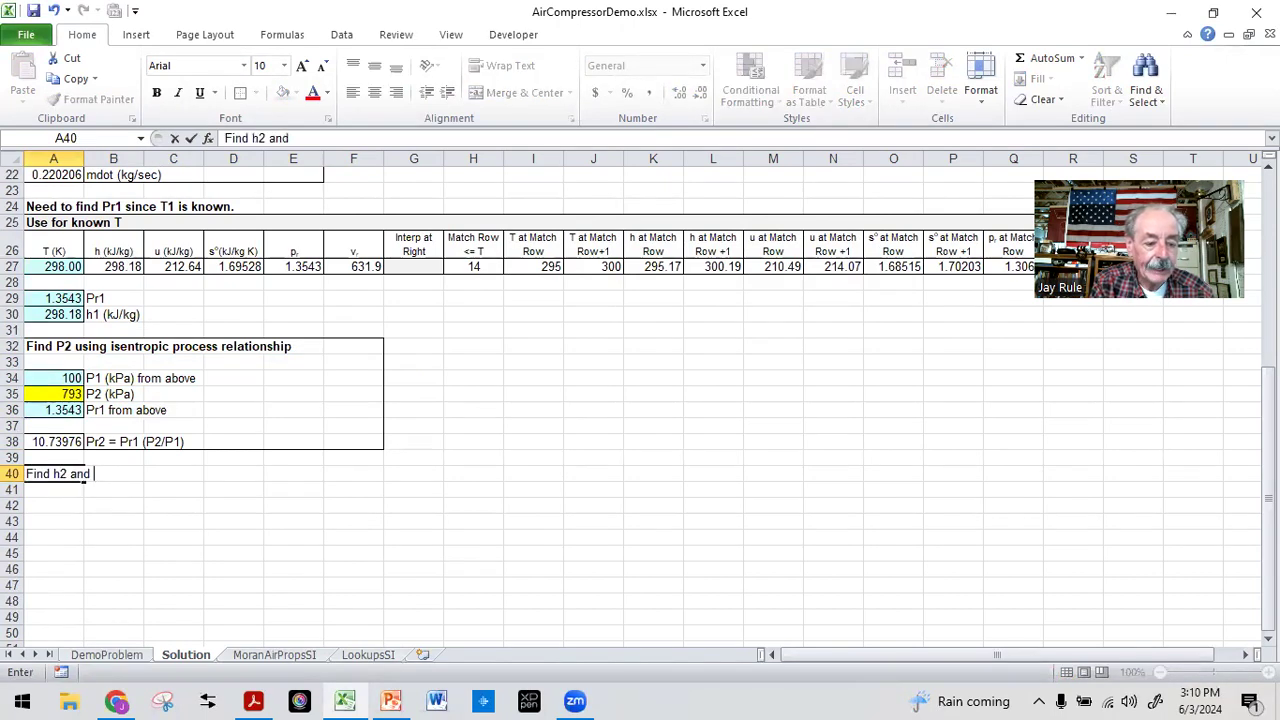
text(T2 now that we kn)
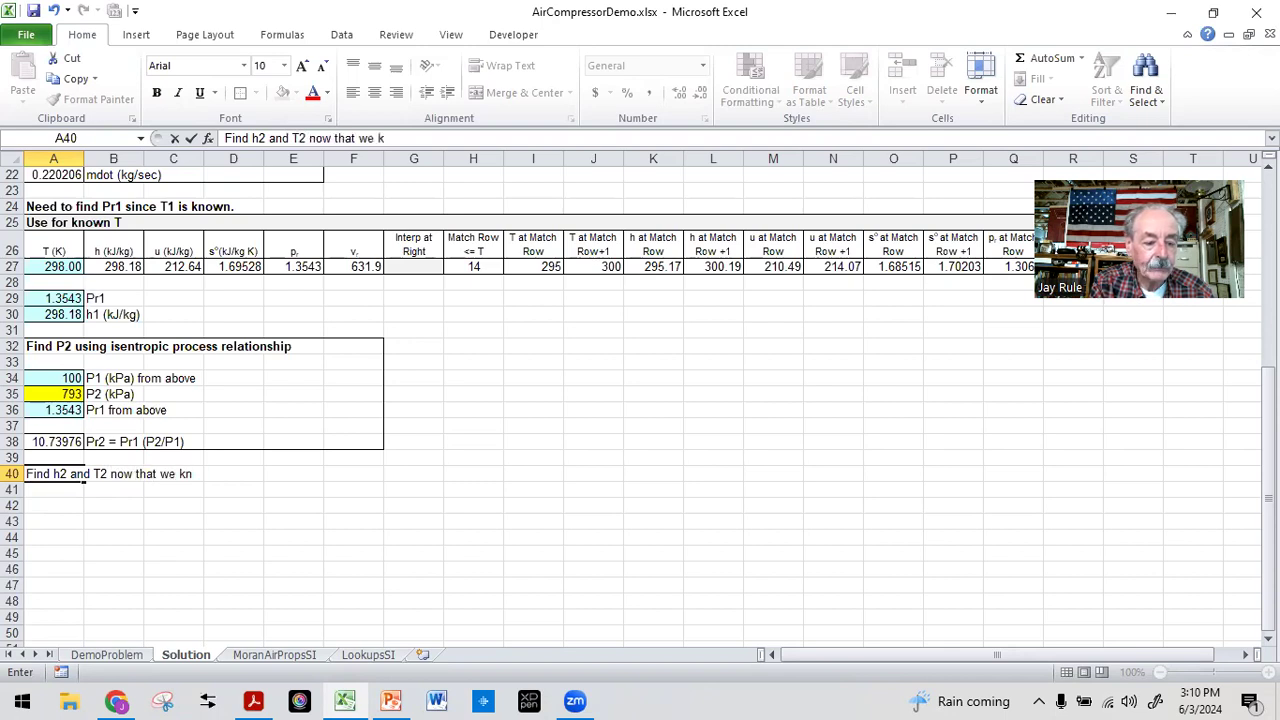
text(own)
key(BackSpace)
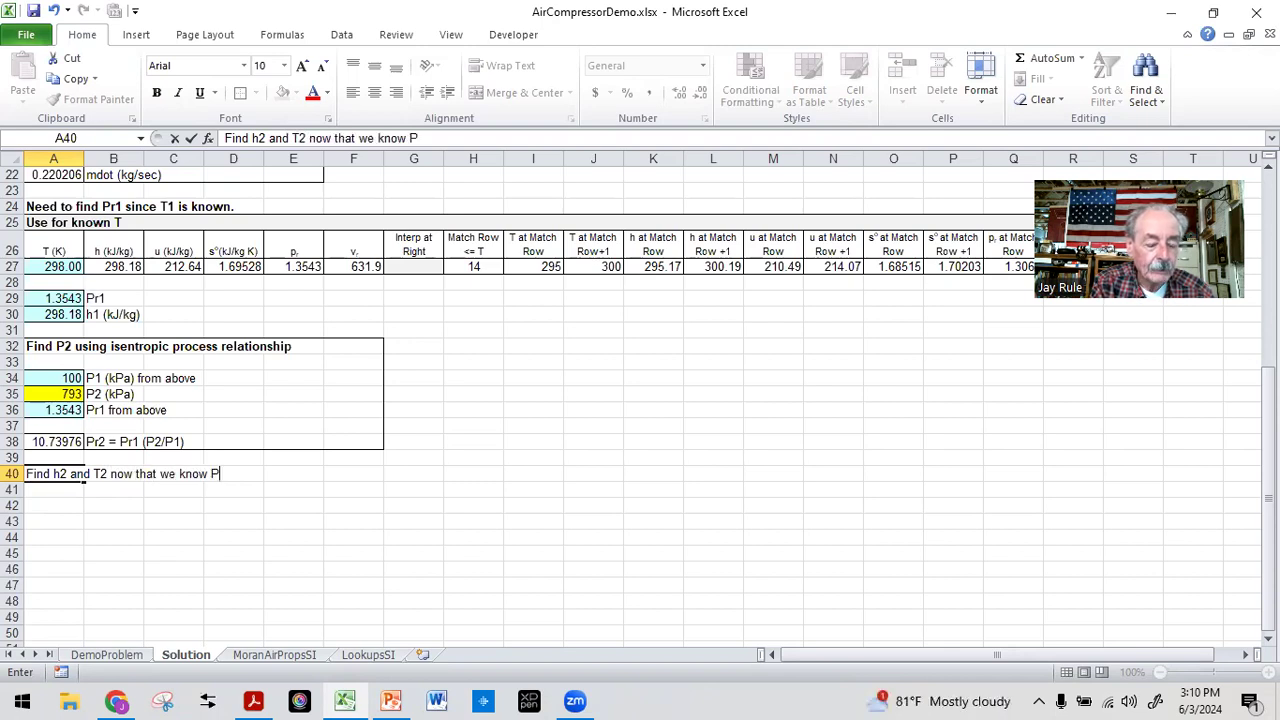
key(Return)
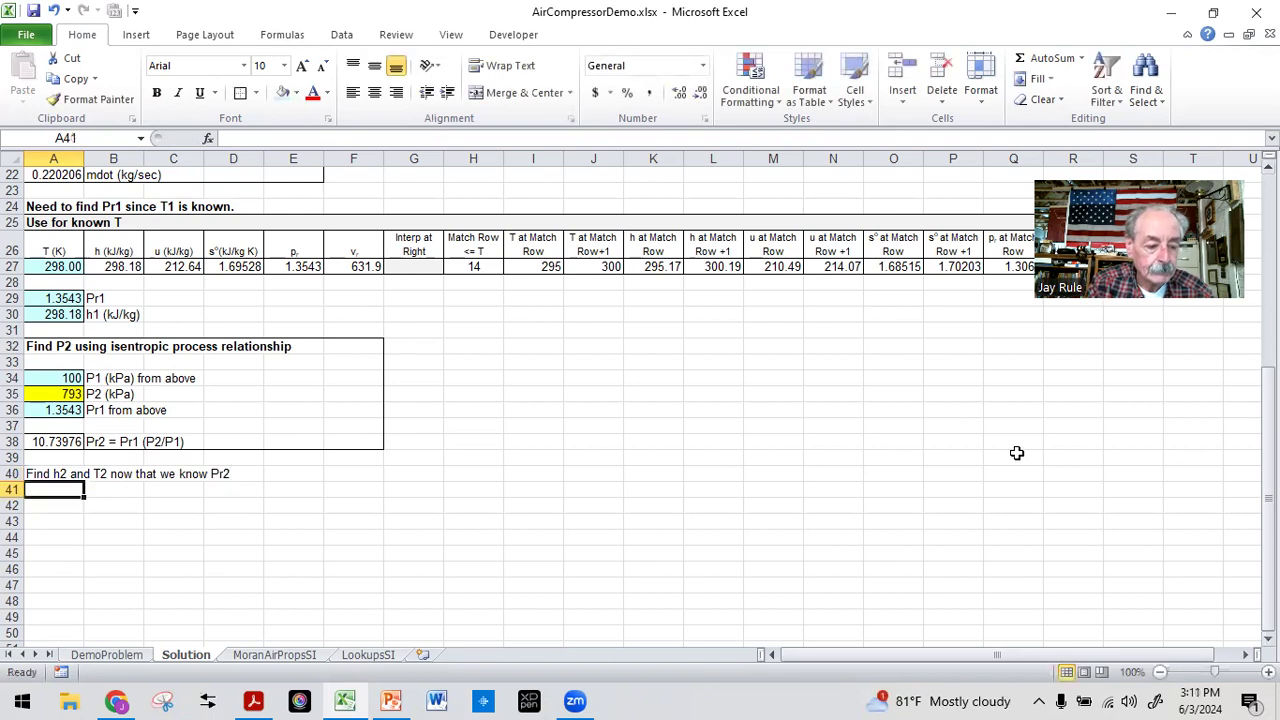
click(40, 473)
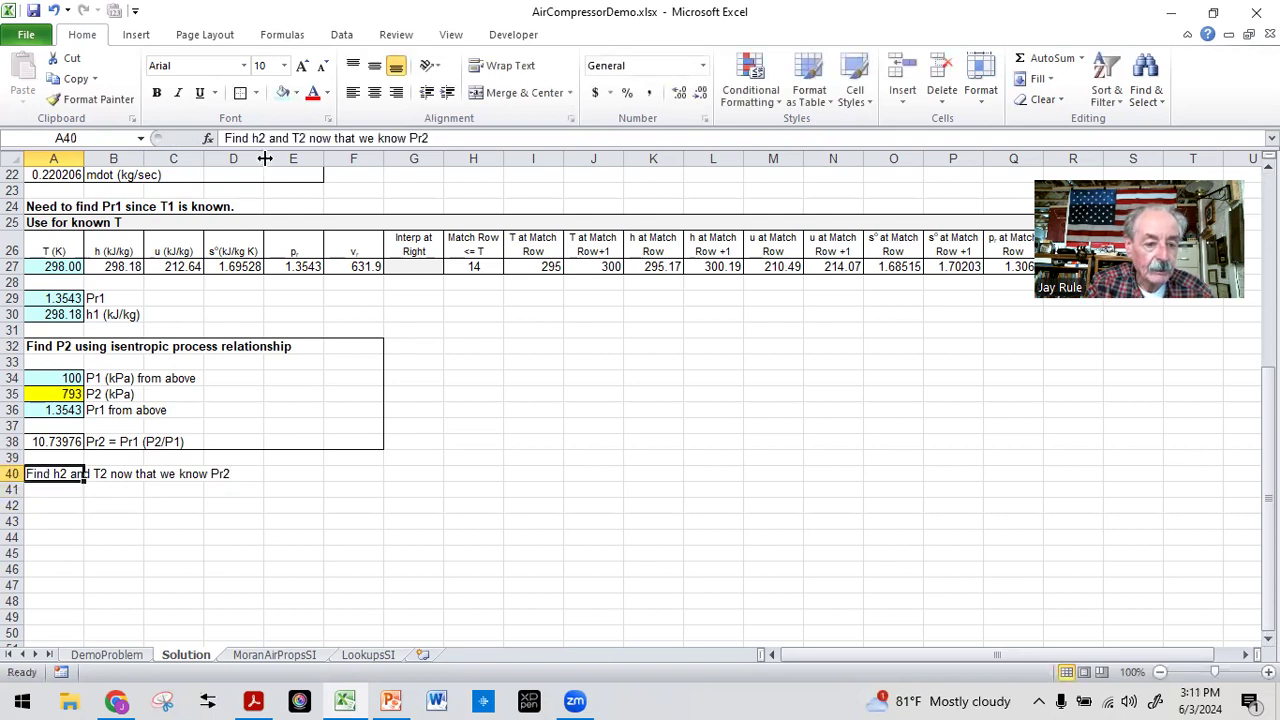
click(157, 92)
click(45, 491)
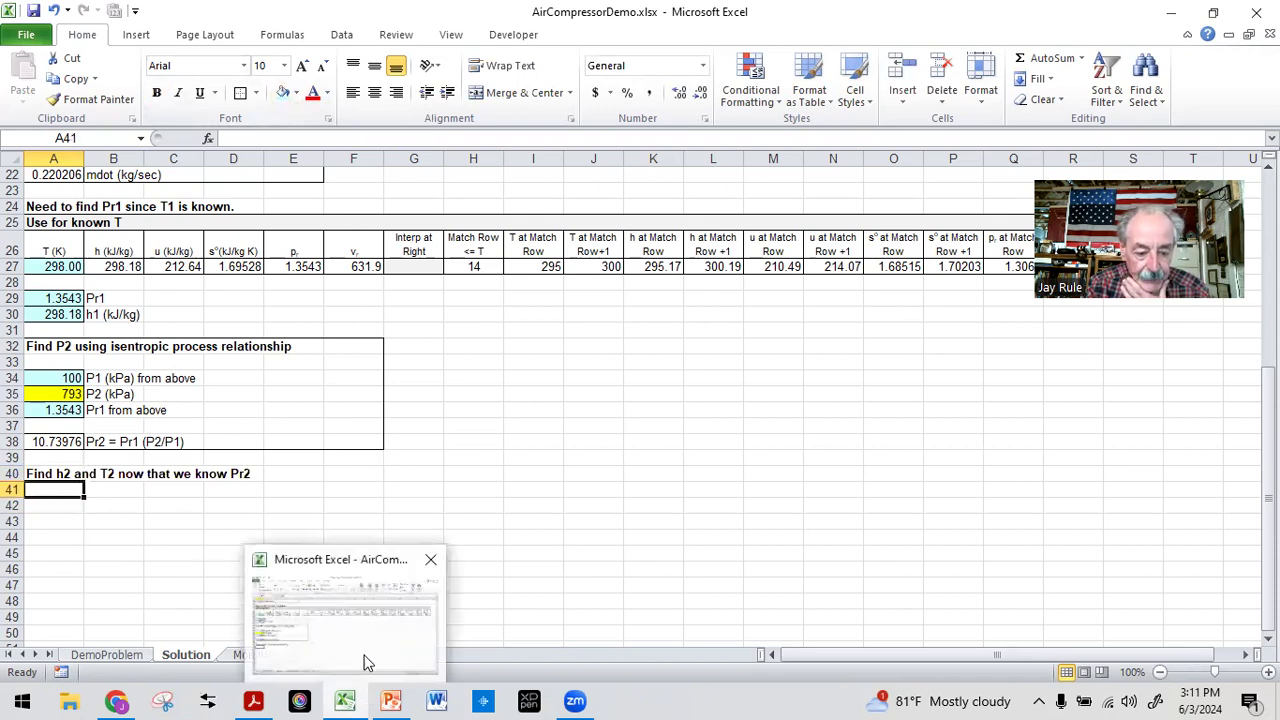
- Copy the "Use for known Pr" lookup block A18:T20 from the LookupsSI sheet to cell A41 of the Solution sheet
click(612, 425)
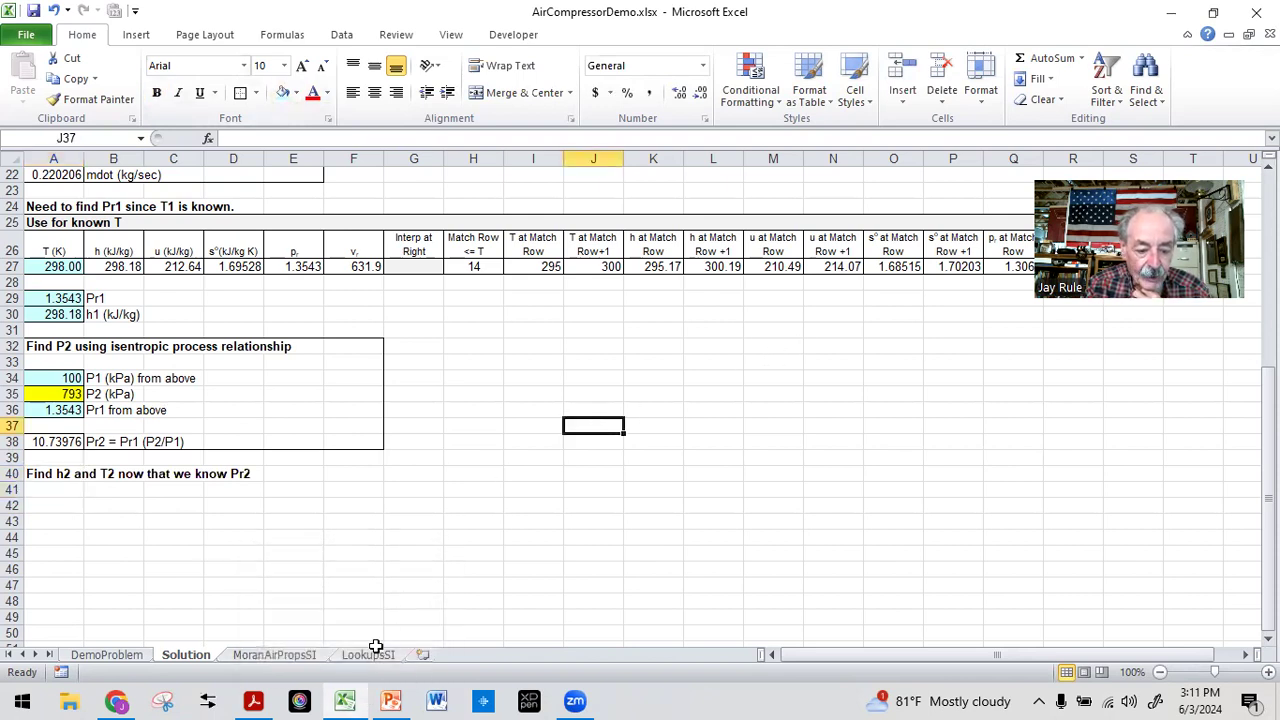
click(370, 654)
scroll(147, 510, down, 1)
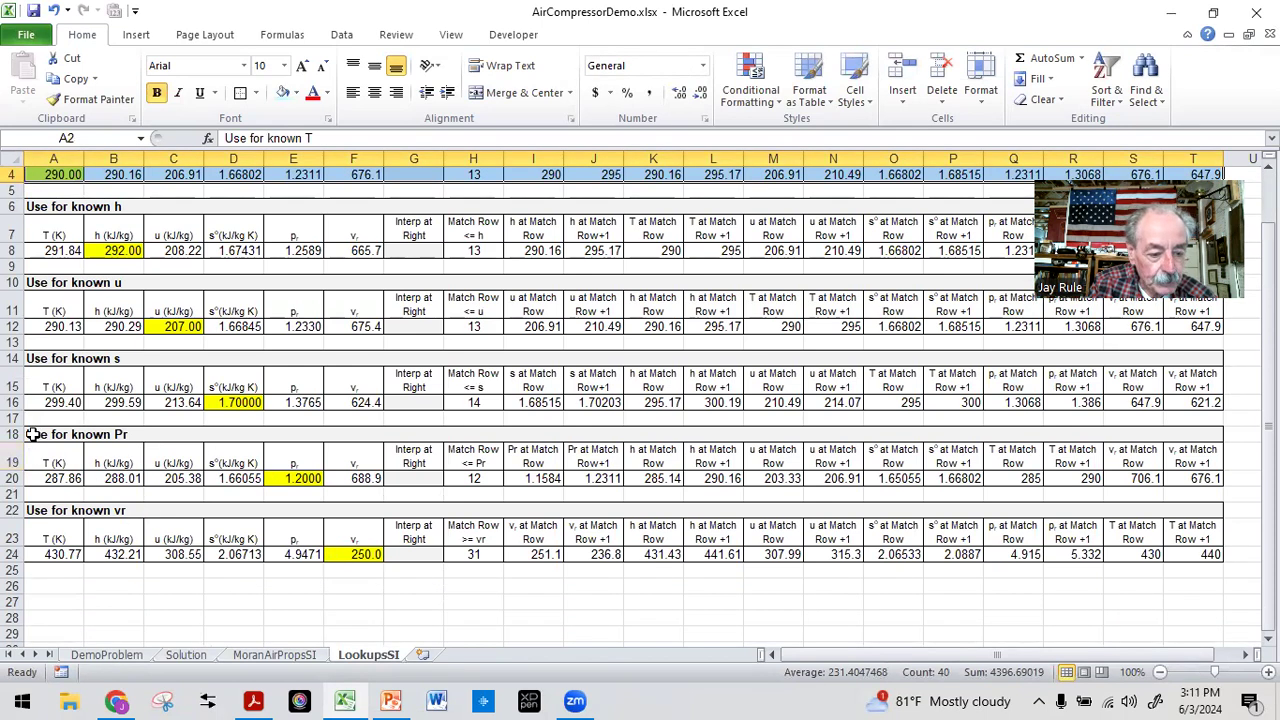
drag(33, 434, 1195, 475)
click(72, 79)
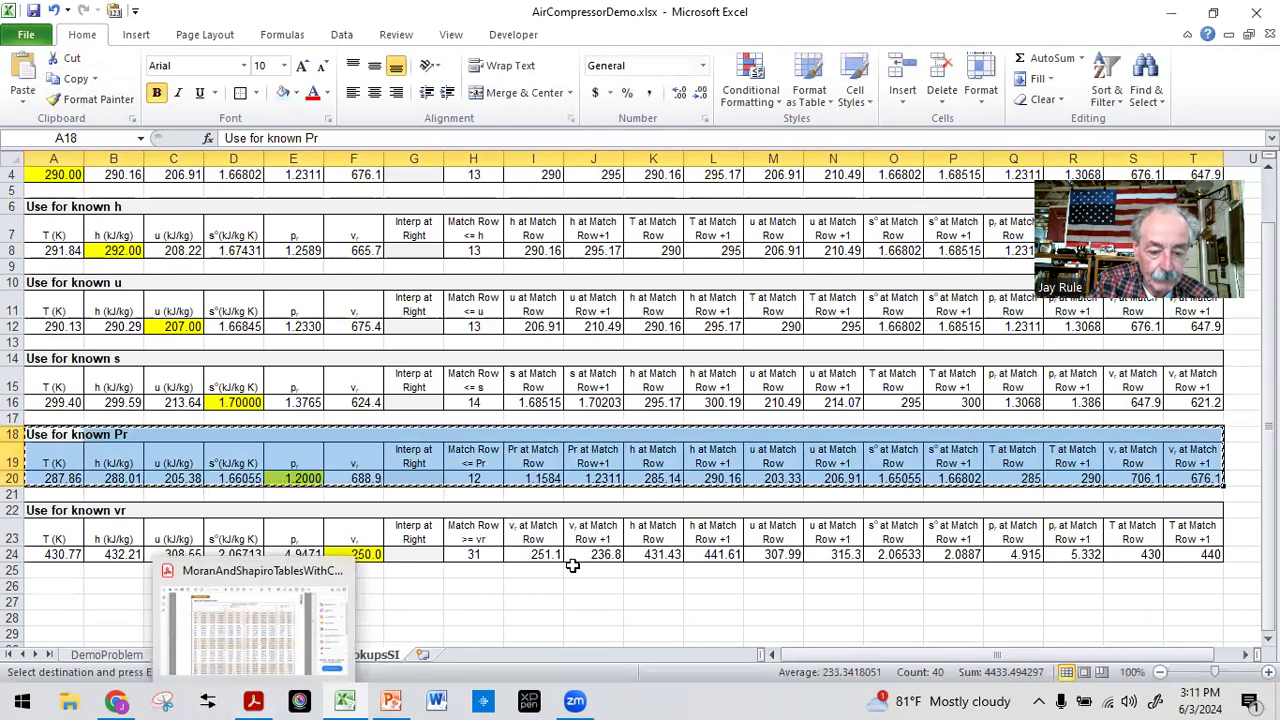
click(186, 654)
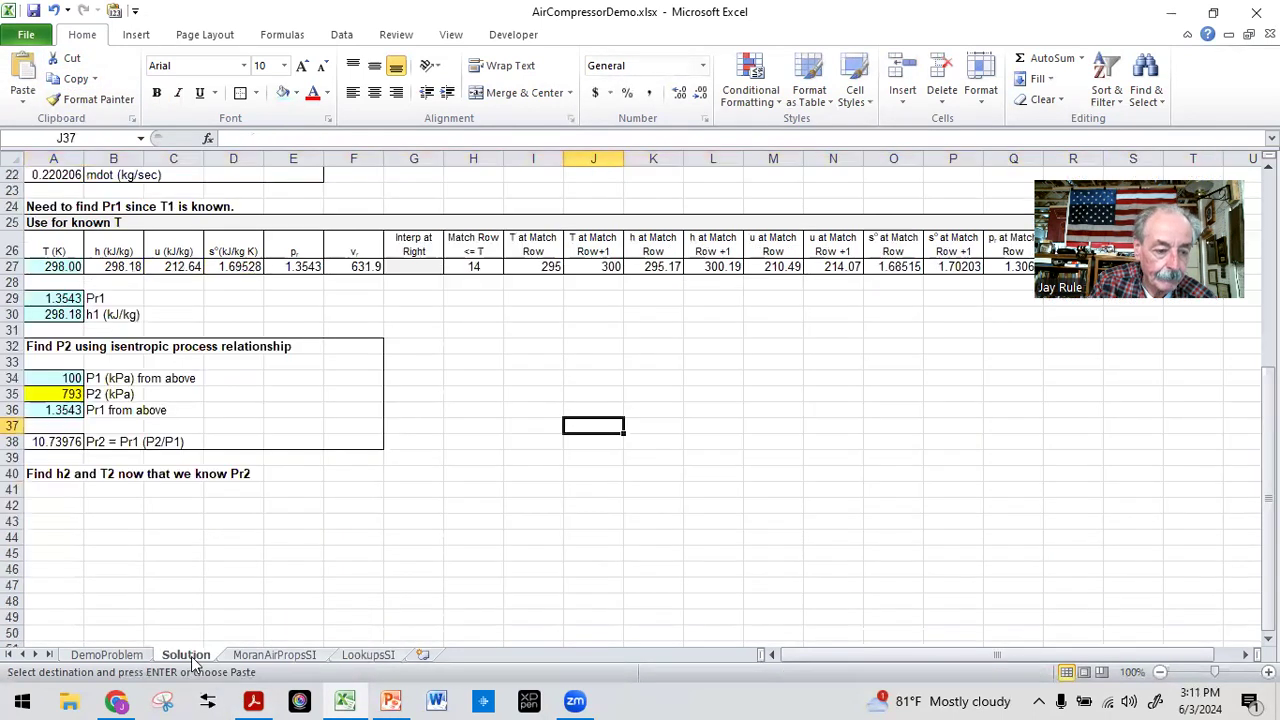
click(43, 490)
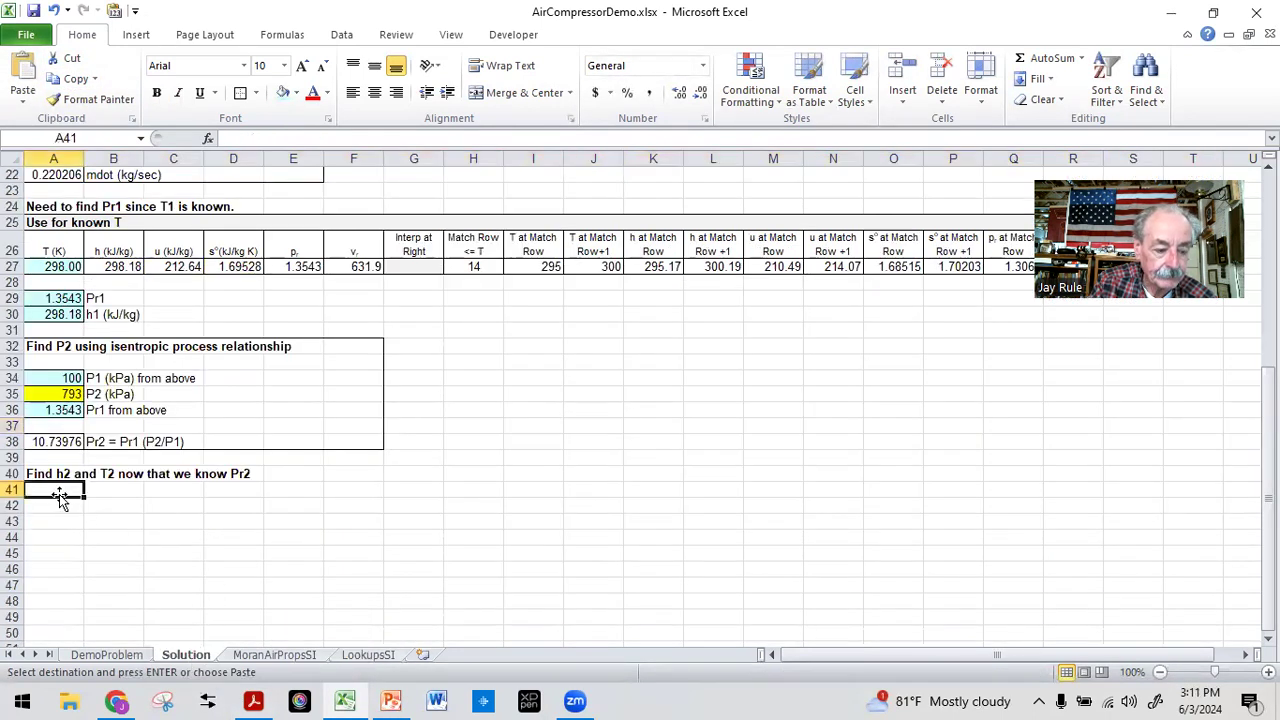
click(24, 64)
click(57, 597)
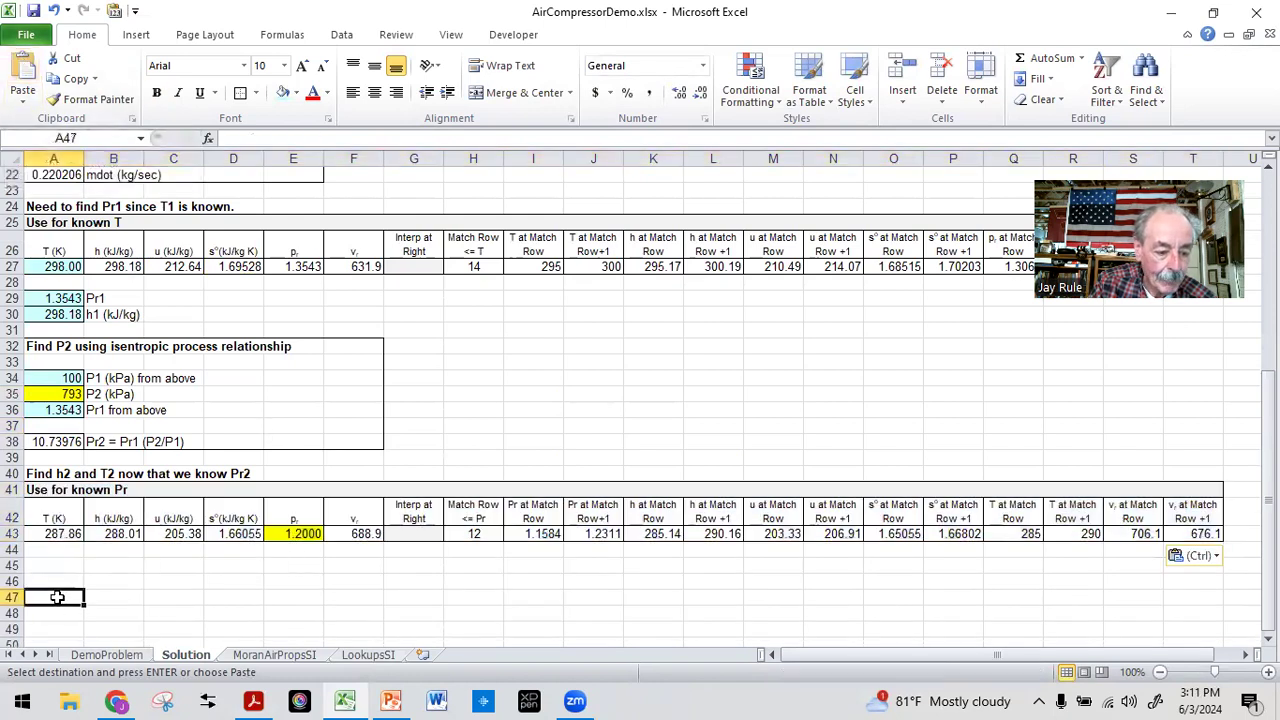
- Link the pr input in cell E43 to the calculated Pr2 with =A38 and fill it light blue
click(297, 532)
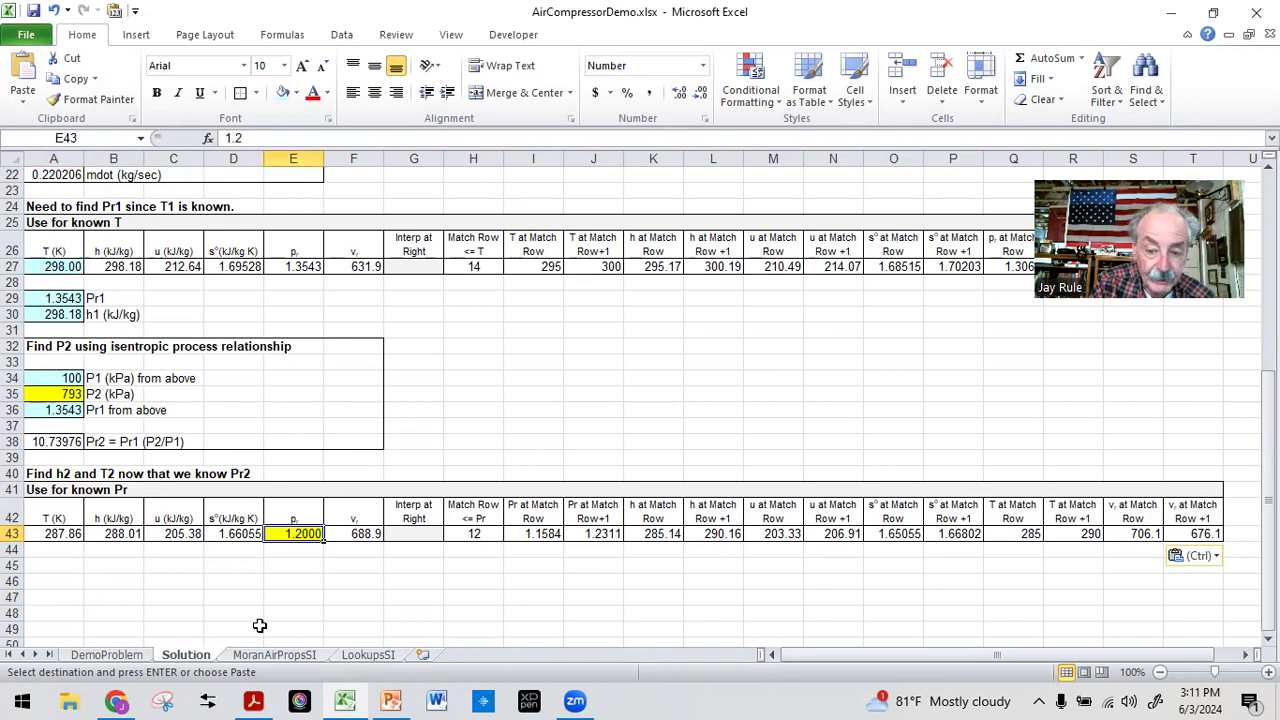
text(=)
click(35, 440)
key(ctrl+Return)
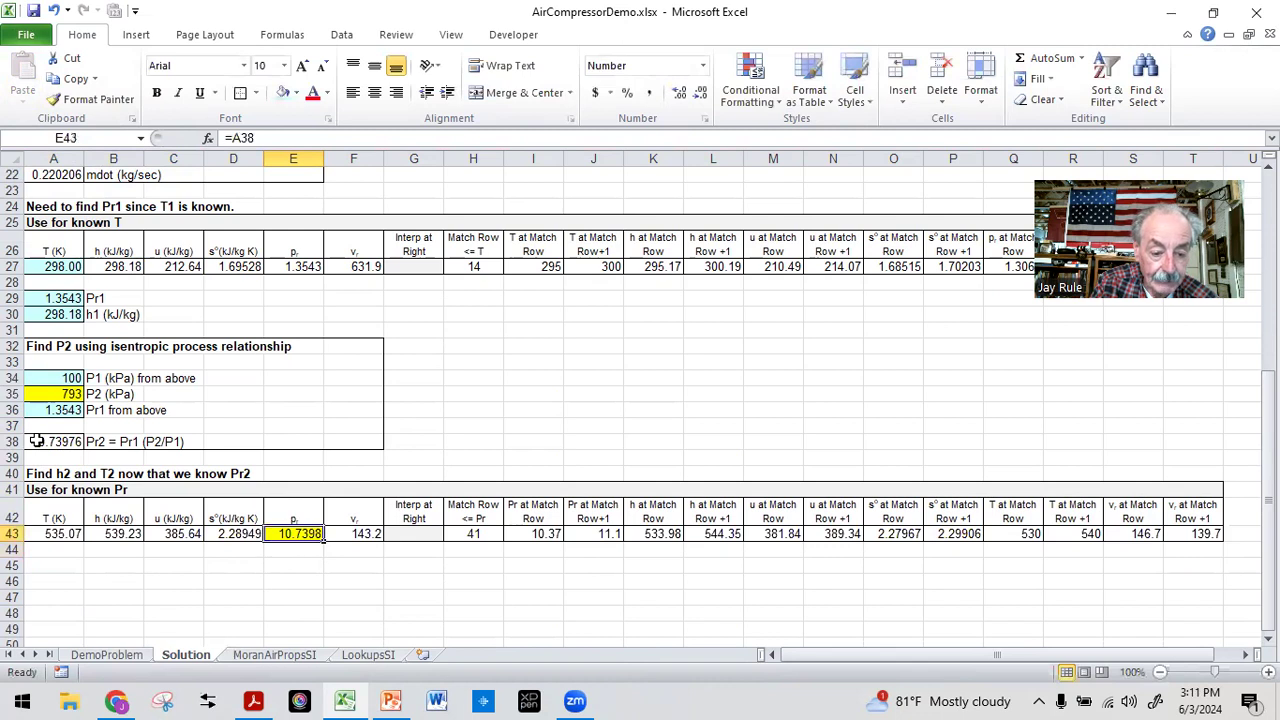
click(283, 92)
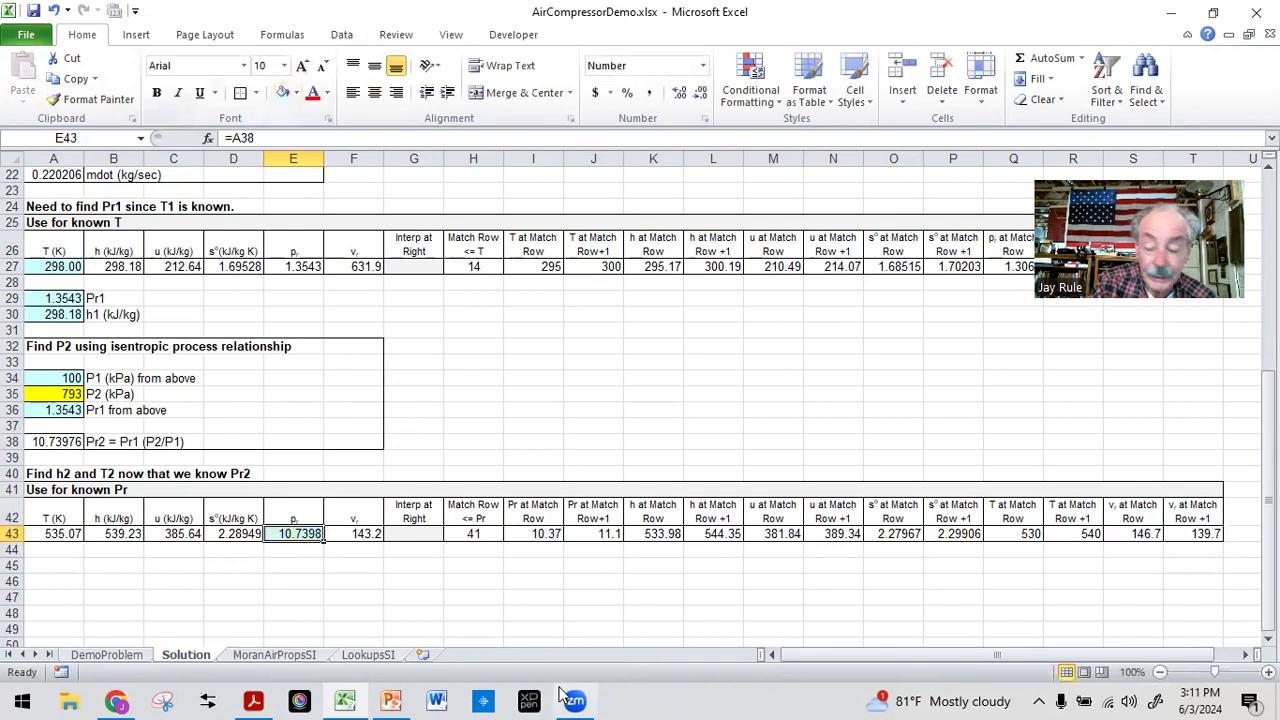
click(347, 586)
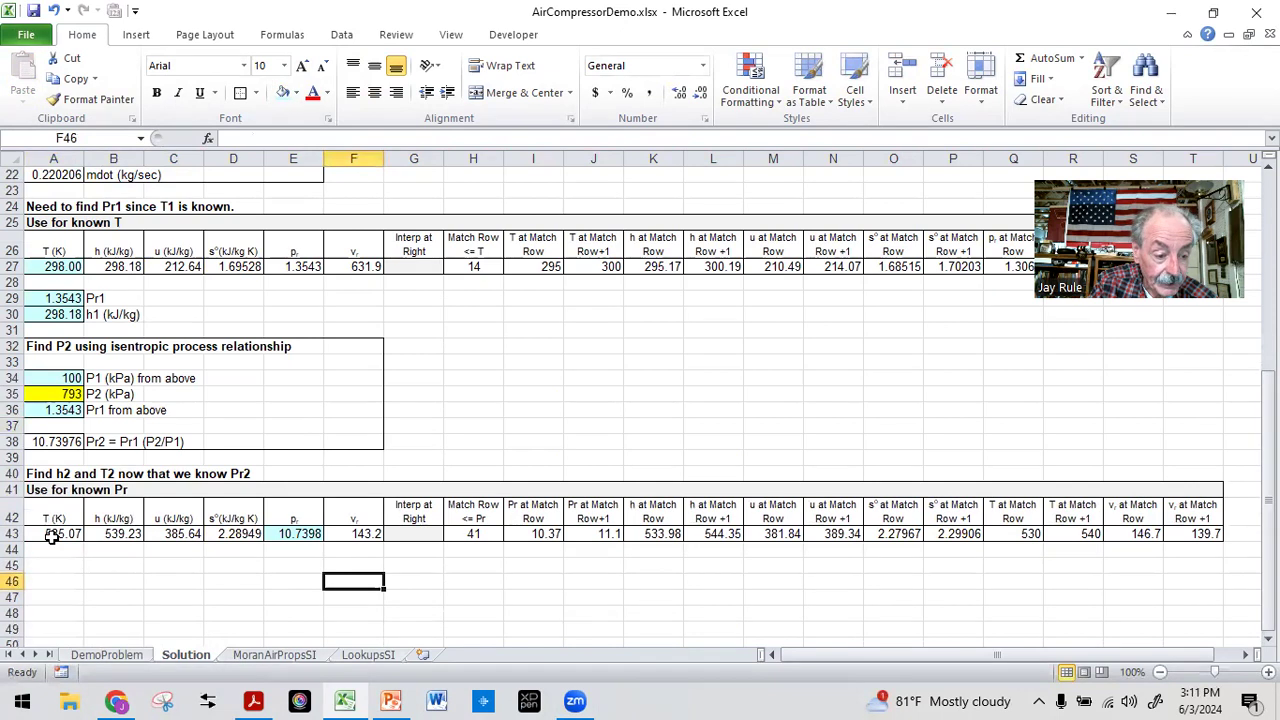
- Label cell B45 "h2 (kJ/kg)" and link cell A45 to the looked-up enthalpy with =B43
click(115, 563)
text(h2 (kJ/kg)
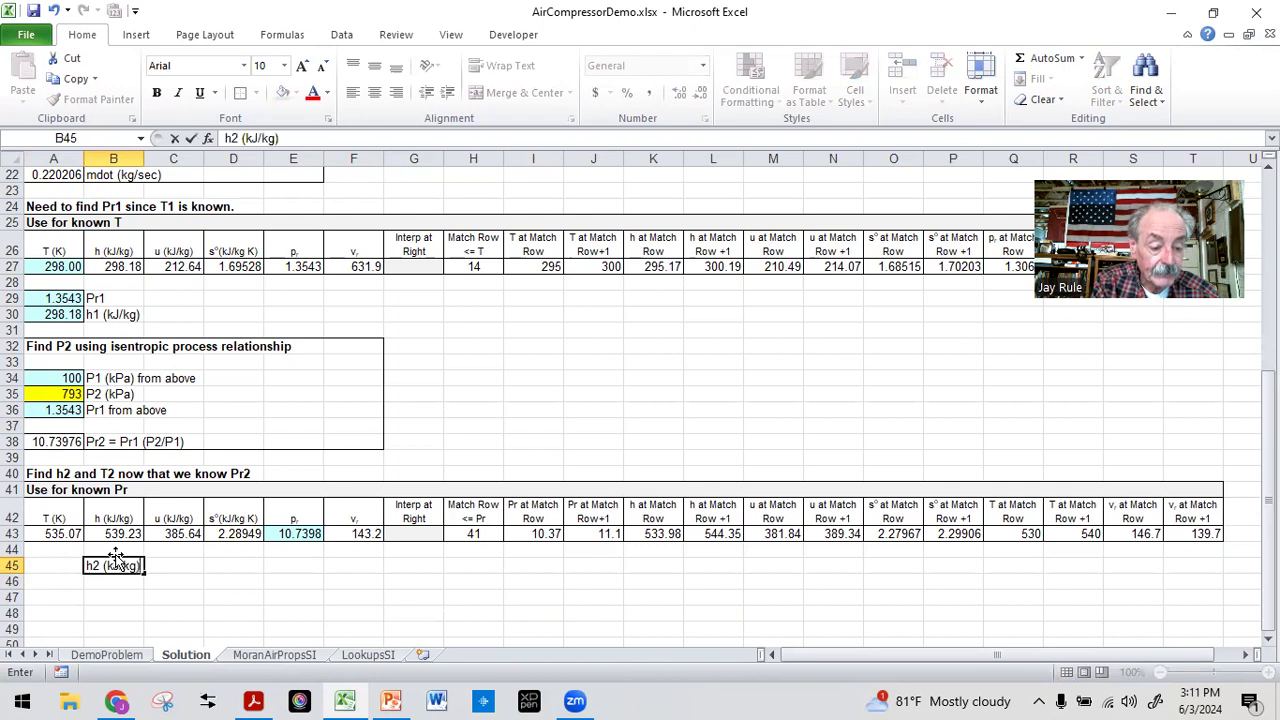
key(Return)
click(115, 563)
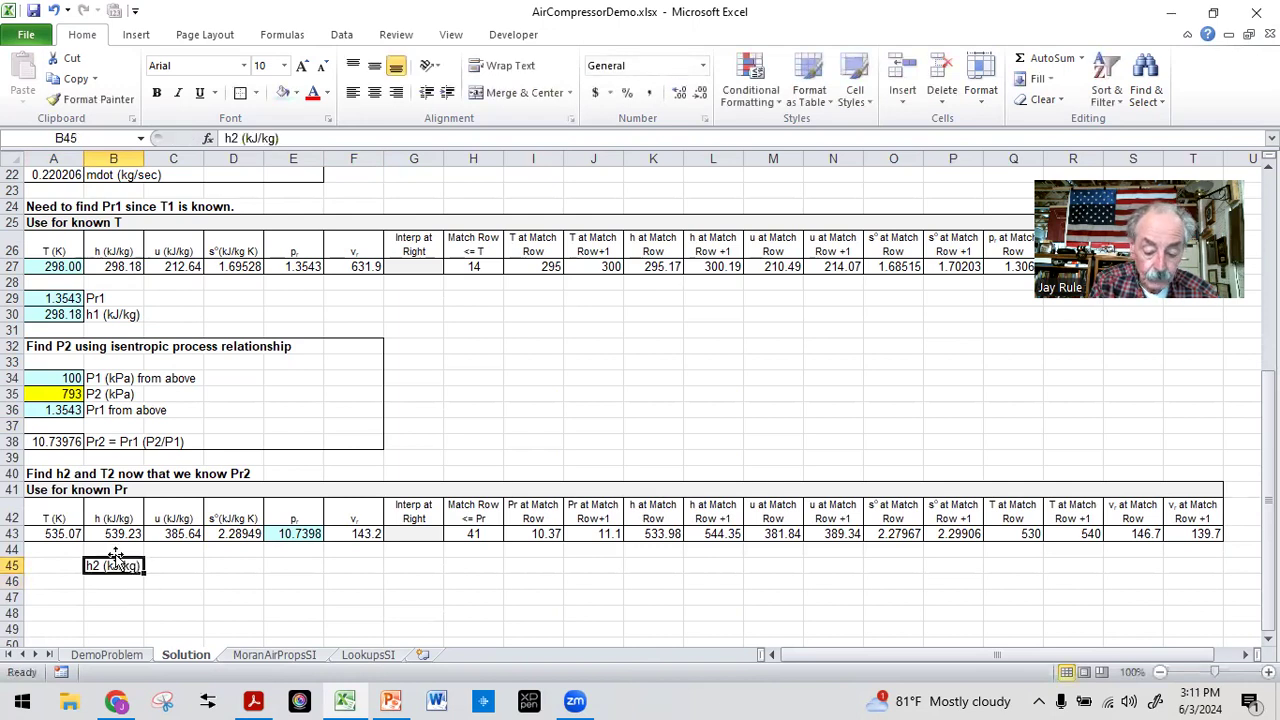
key(Left)
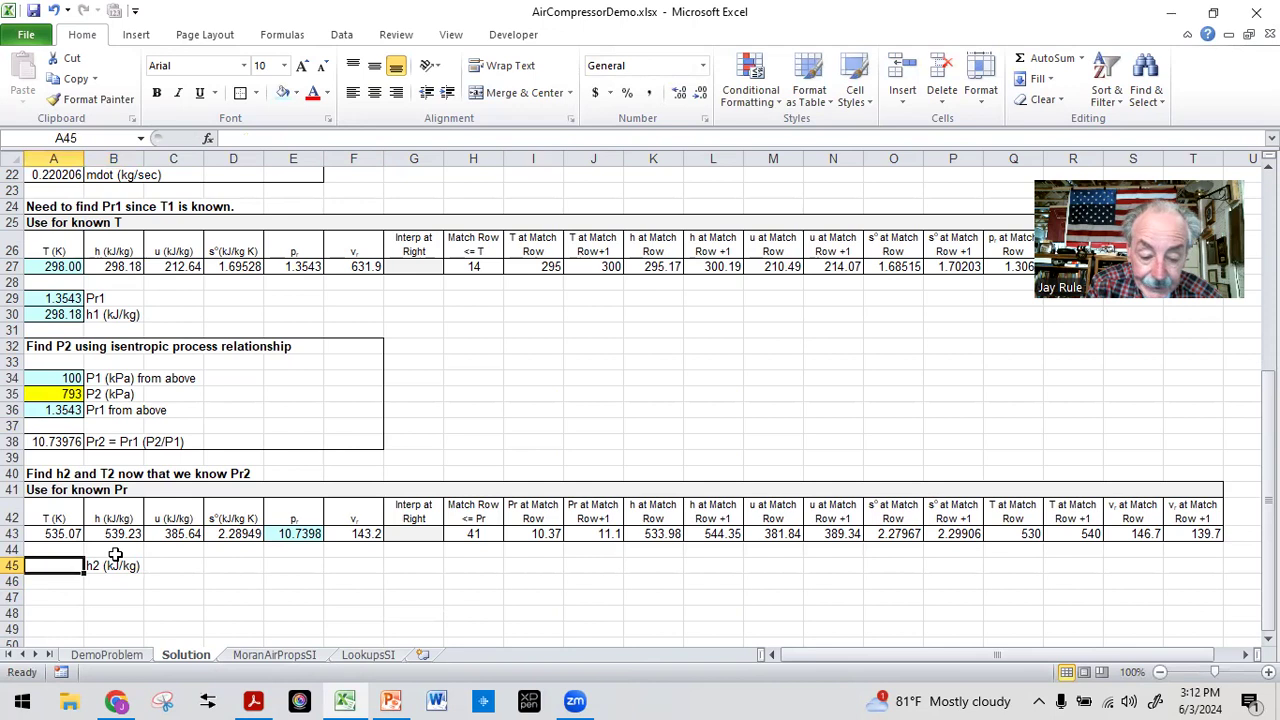
text(=)
click(120, 534)
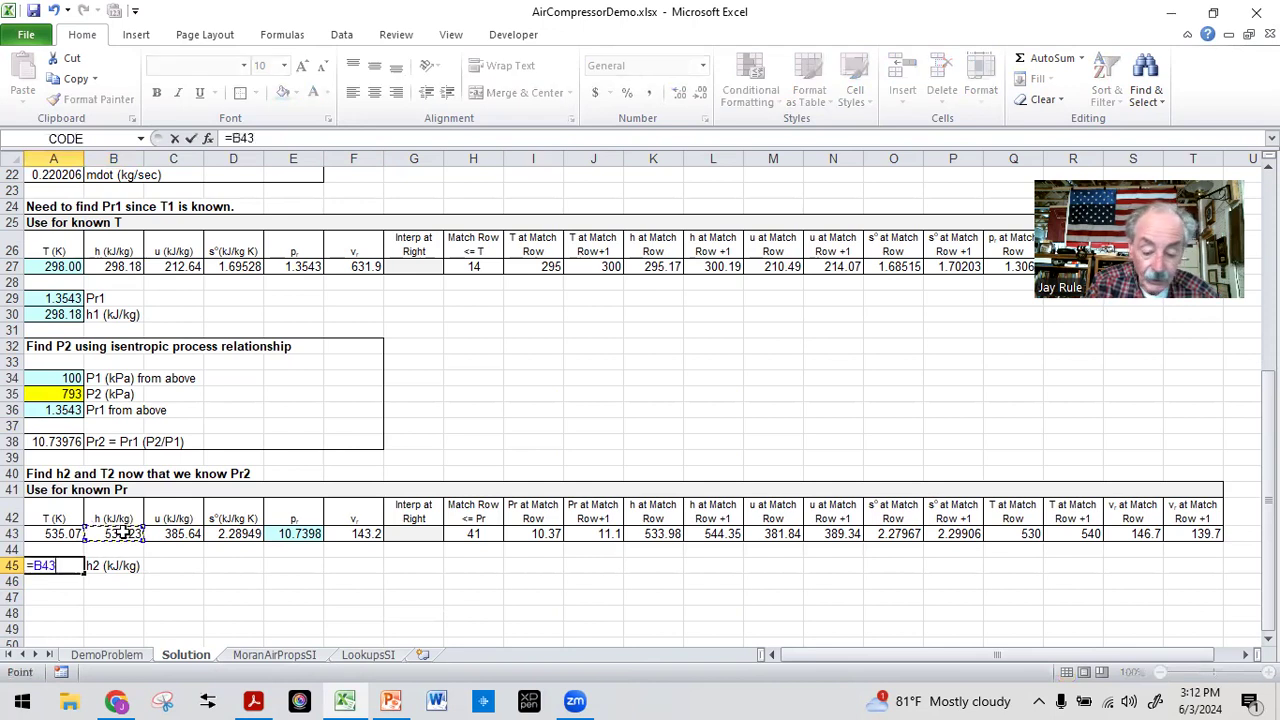
key(Return)
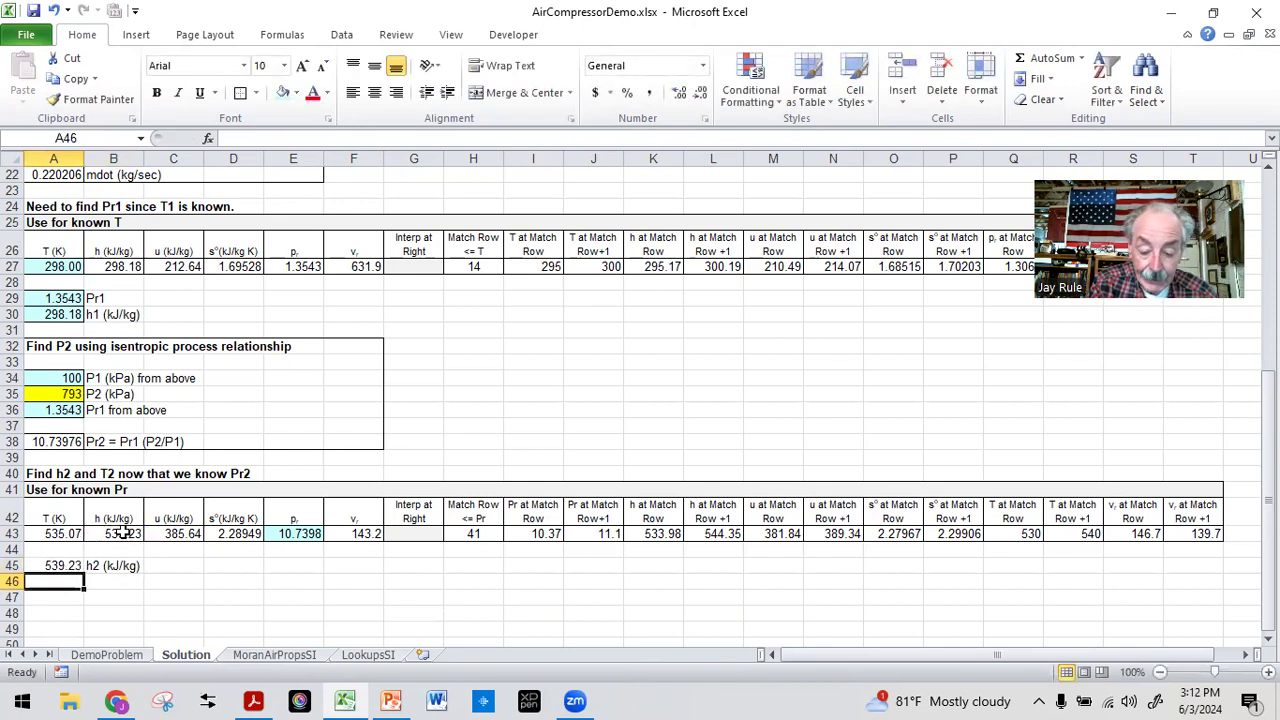
- Link cell A46 to the looked-up temperature in A43 and label it "T2 (K)" in cell B46
text(=)
click(53, 535)
key(Return)
key(Up)
key(Right)
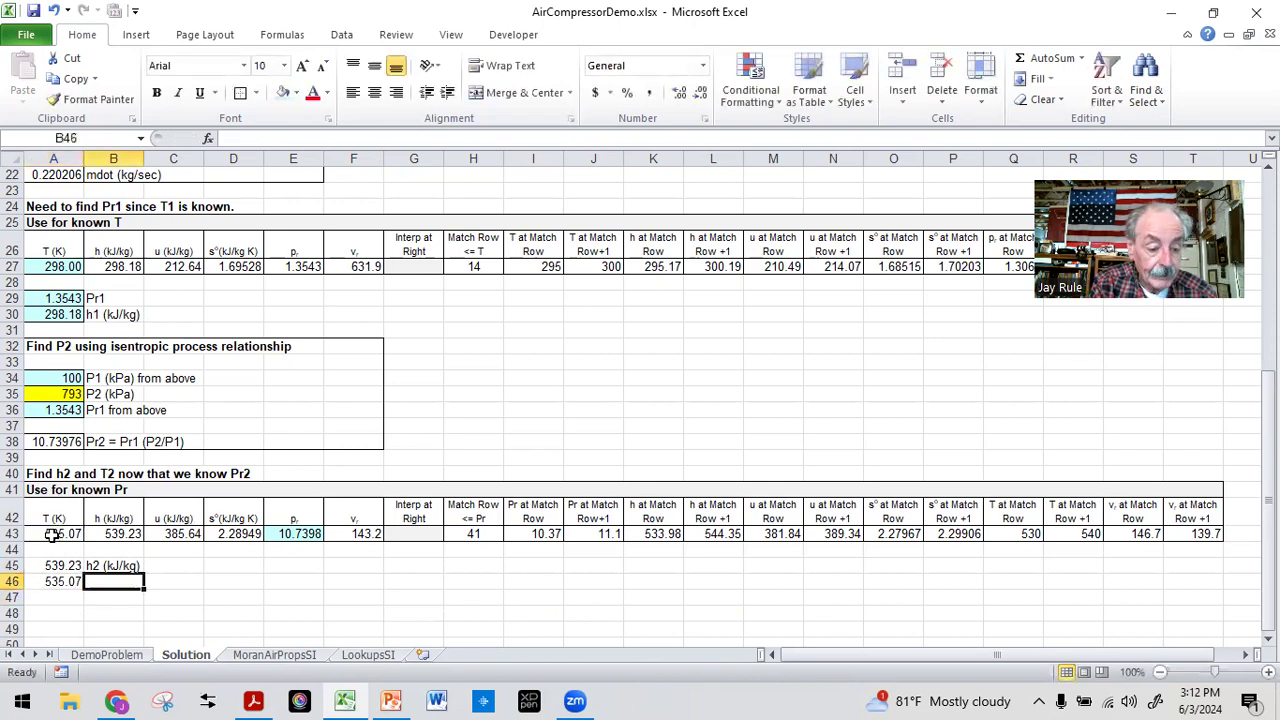
text(T2 (K)
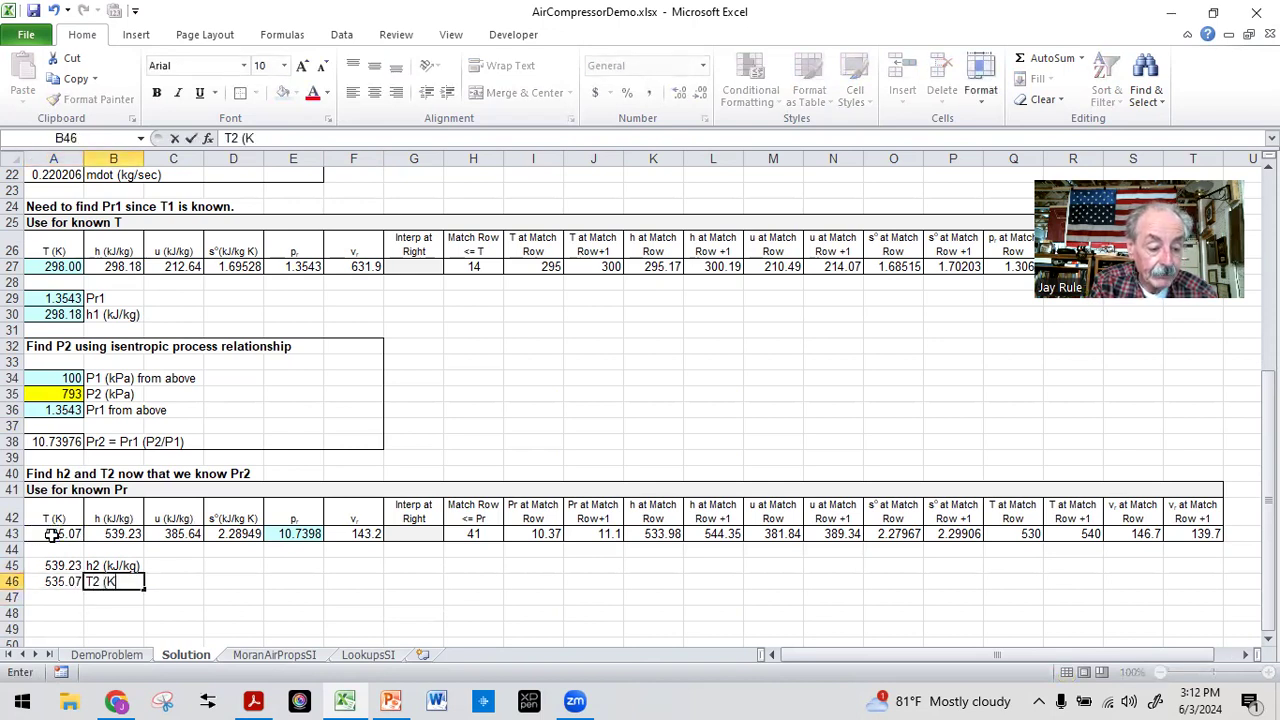
key(Return)
- Apply all borders and the light blue fill to the h2 and T2 values in A45:A46
key(Up)
key(Up)
key(Left)
key(shift+Down)
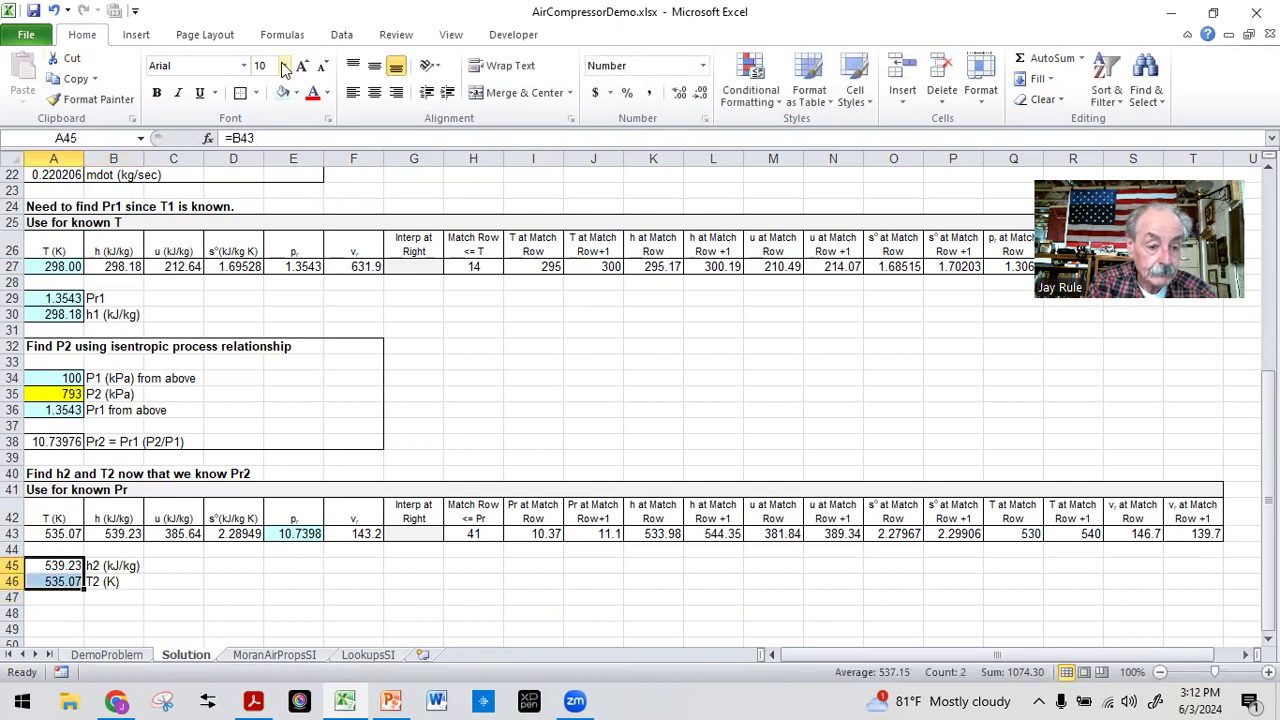
click(256, 92)
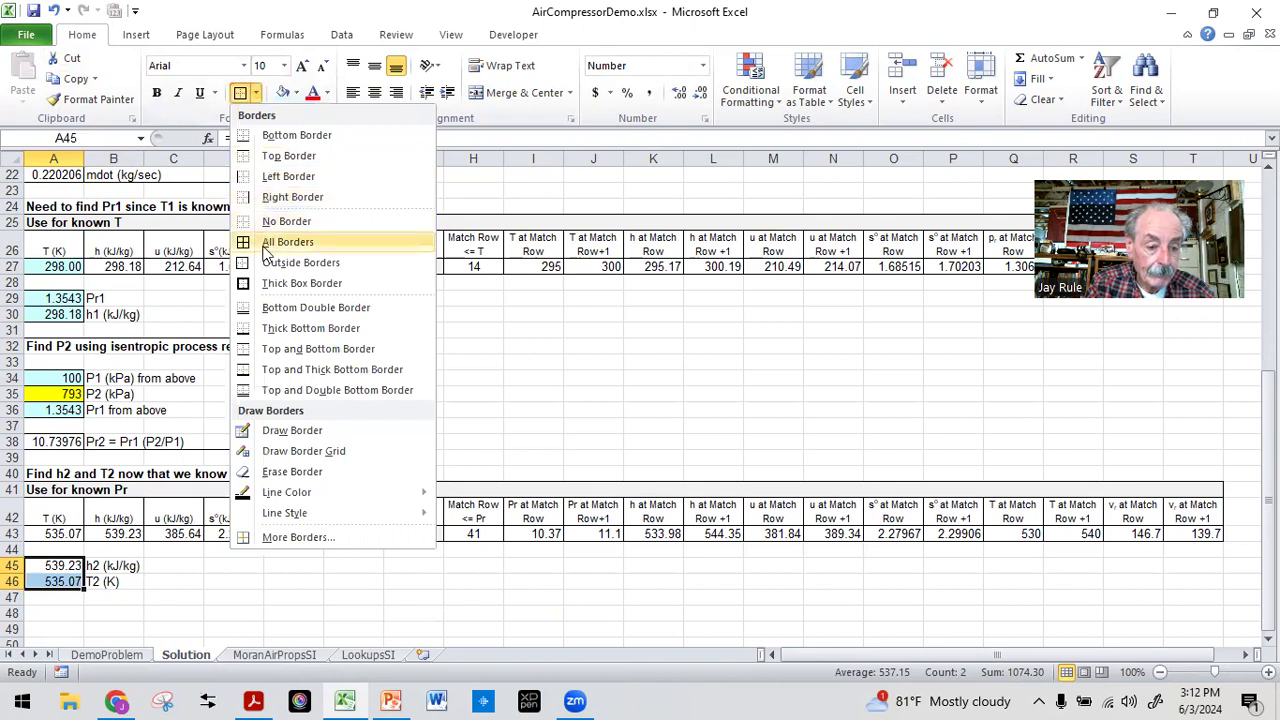
click(265, 241)
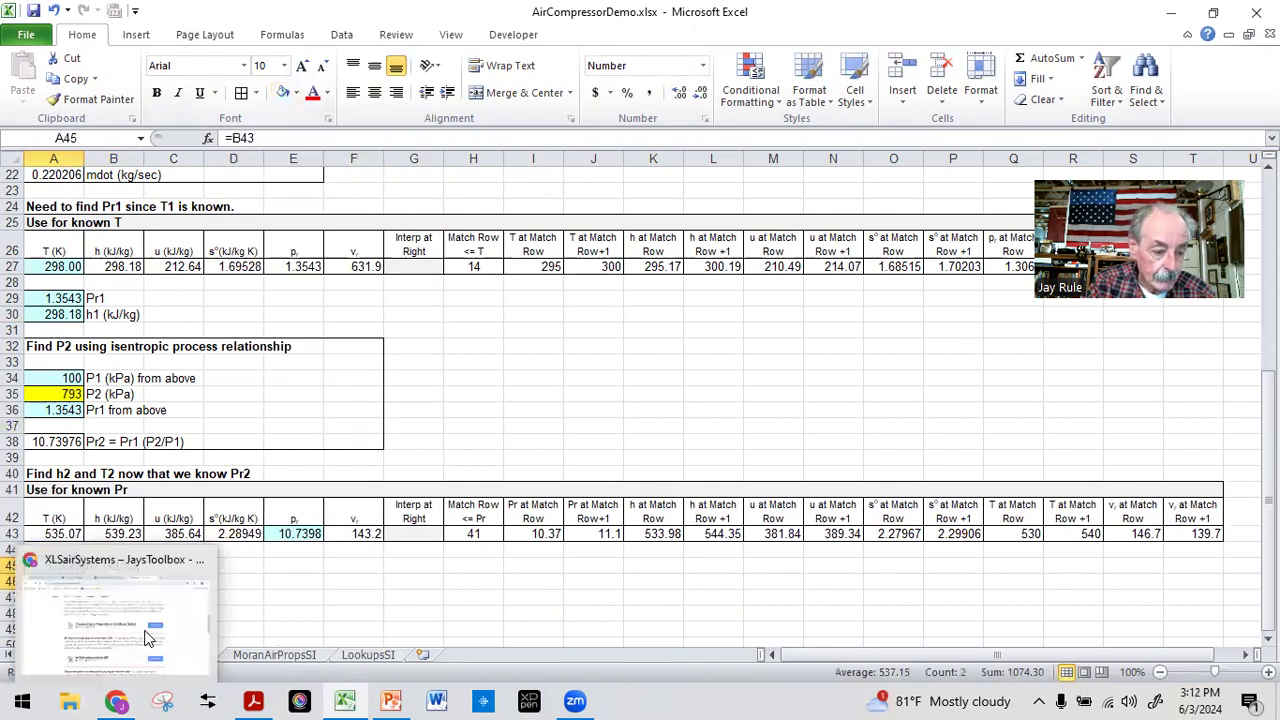
click(318, 570)
- Enter the section heading "Use First Law sssf 1-in, 1-out , adiabatic to find Wdot" in cell A48
scroll(318, 570, down, 3)
drag(222, 505, 222, 490)
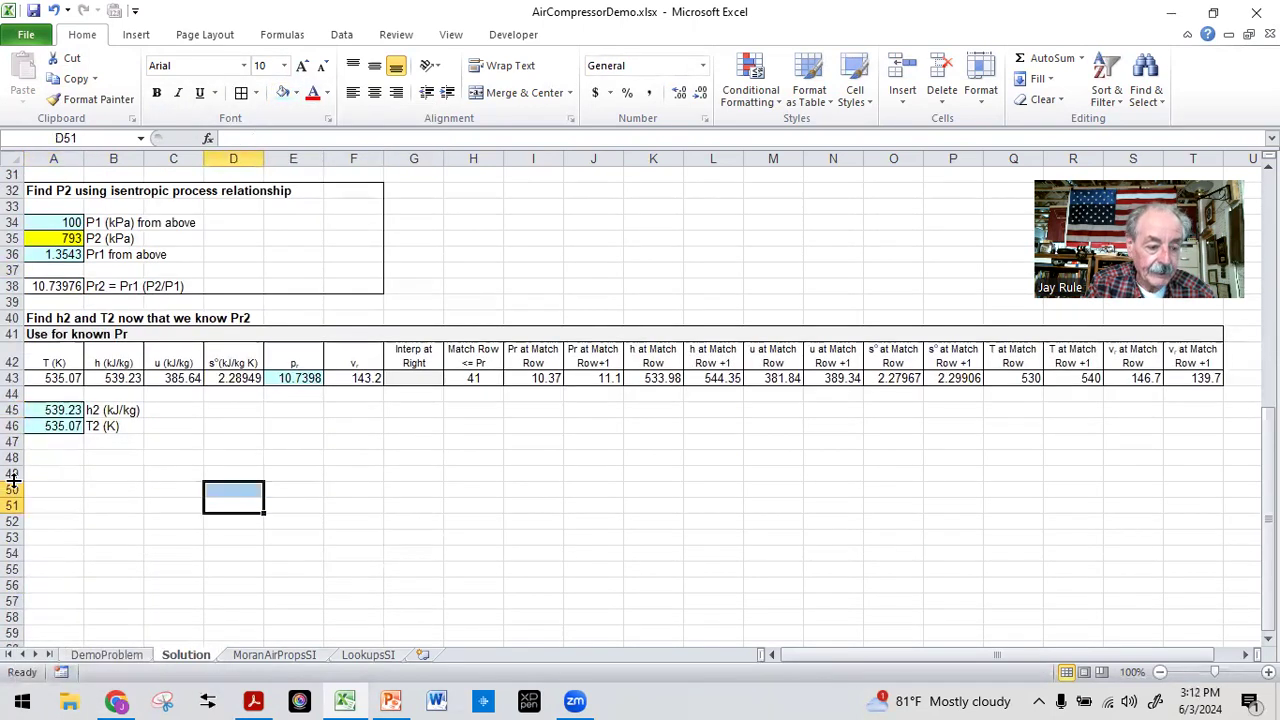
click(55, 462)
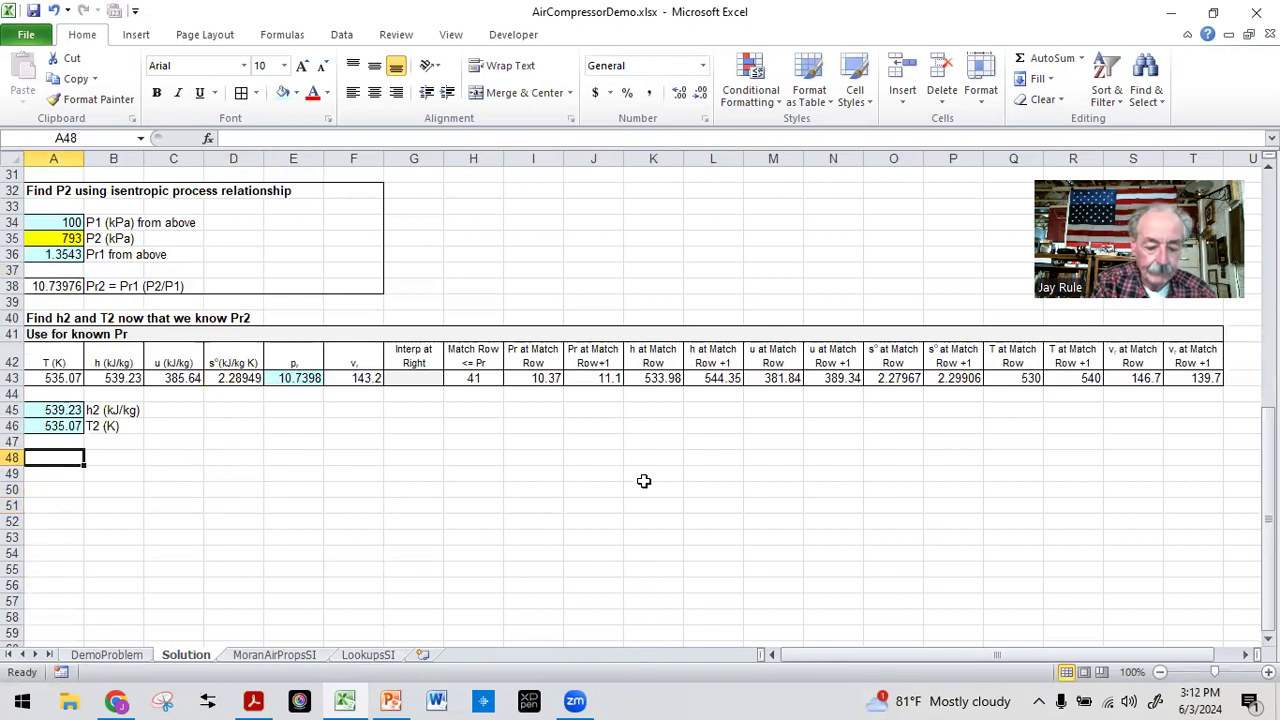
text(Use First)
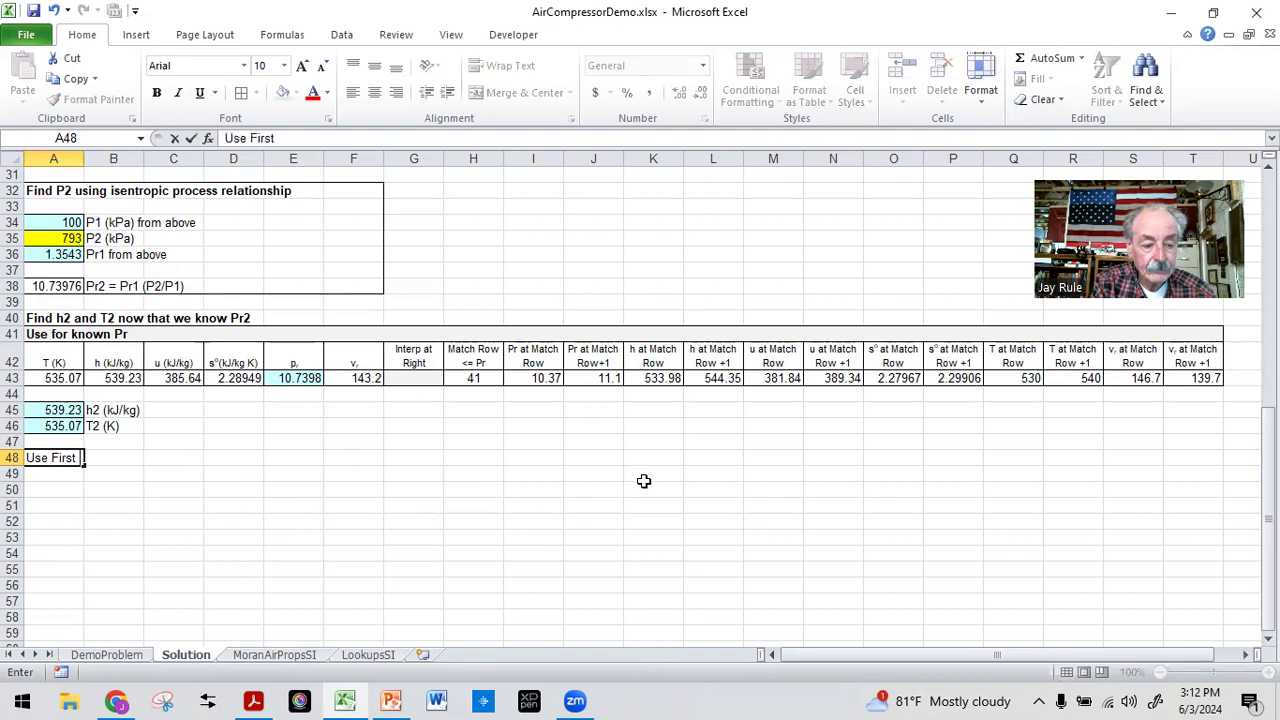
text( Law sssf 1-in)
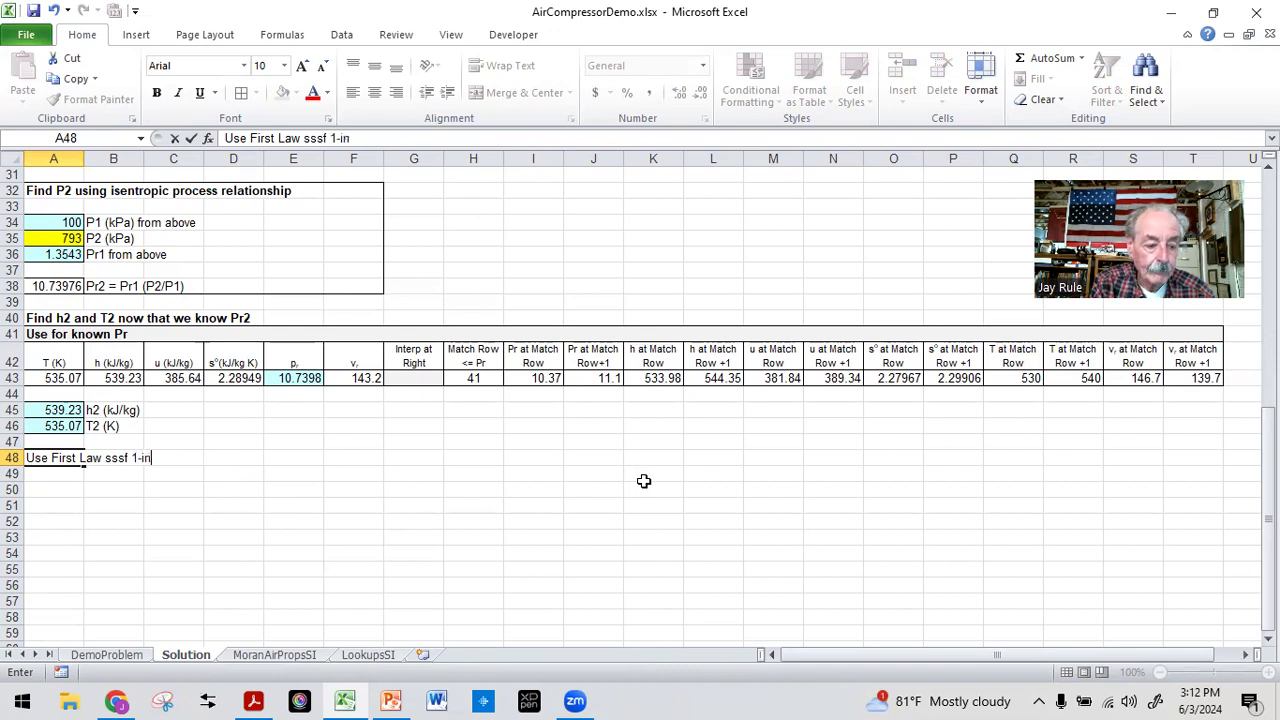
text(, 1-out)
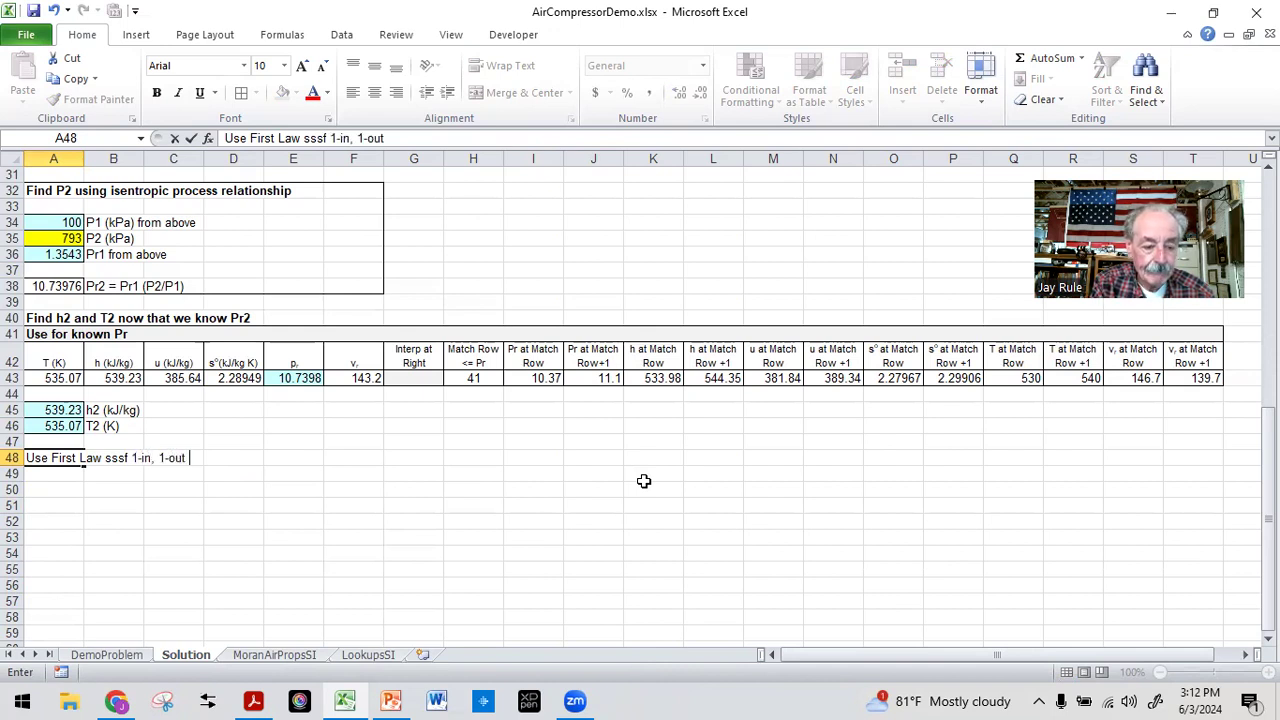
text( , adiabatic to find Wdot)
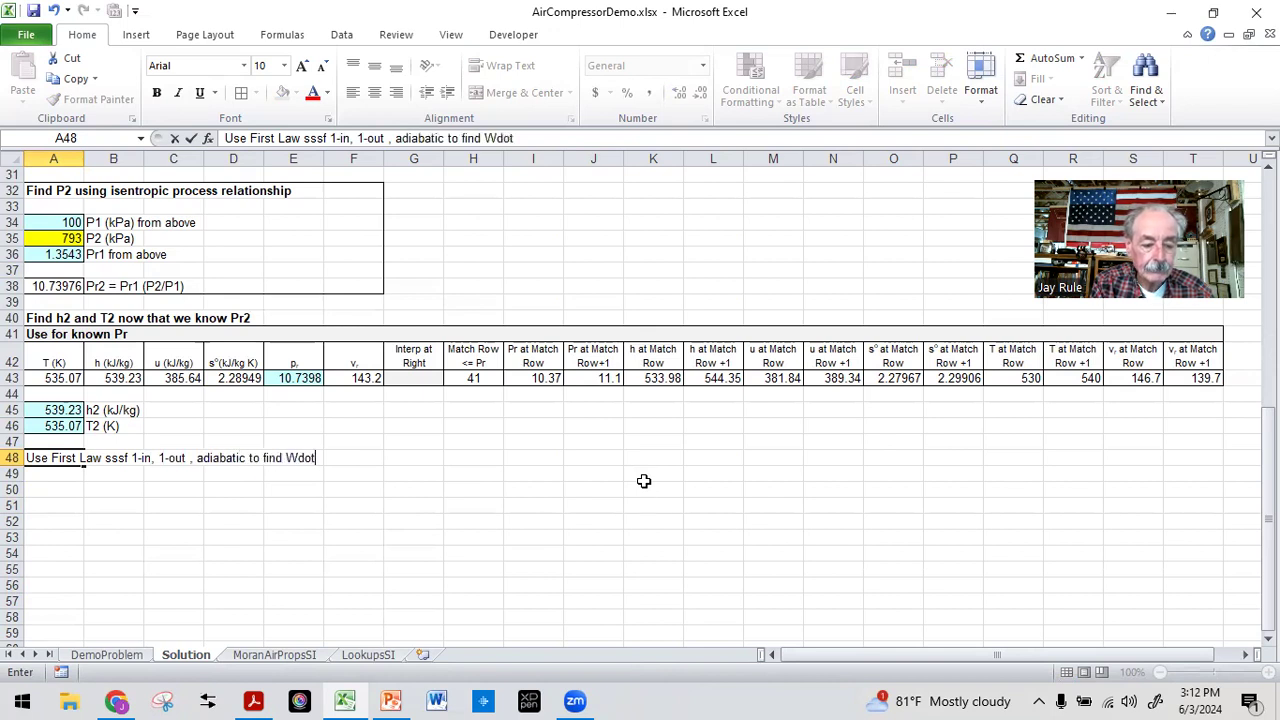
key(Return)
- Link cell A50 to the mass flow rate with =A22 and label it "mdot (kg/sec)" in cell B50
key(Down)
key(Right)
key(Left)
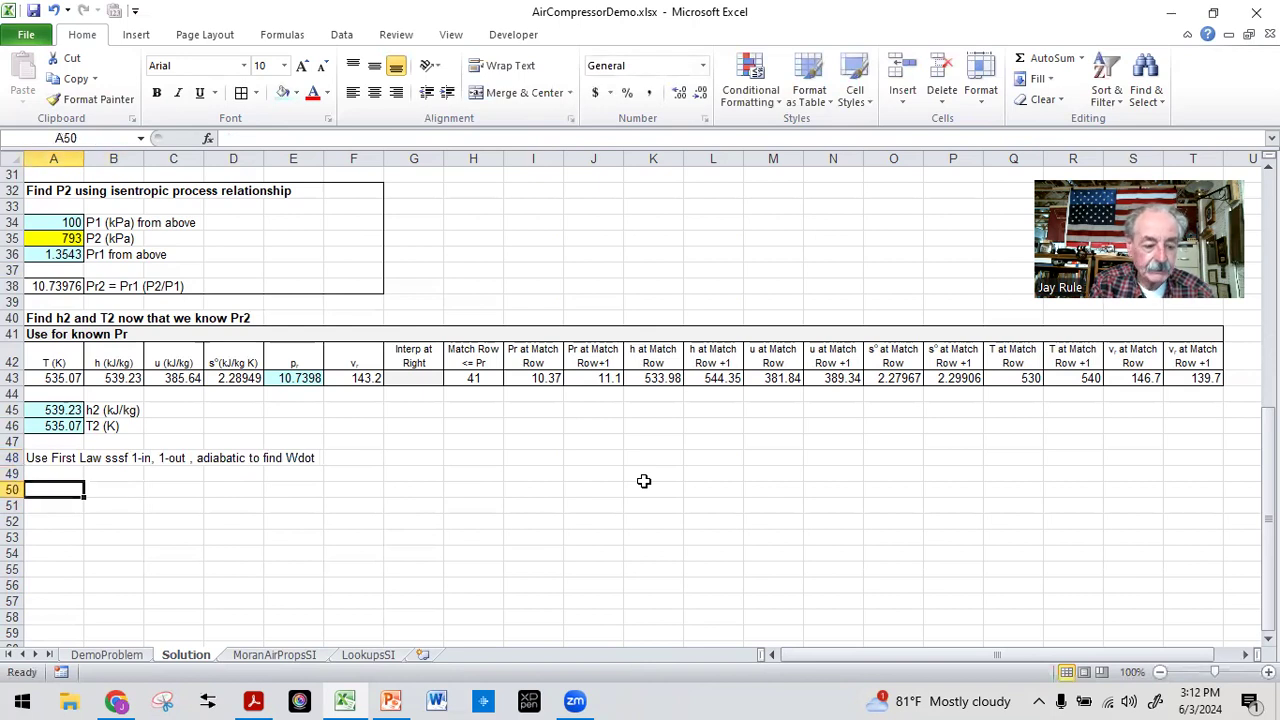
text(=)
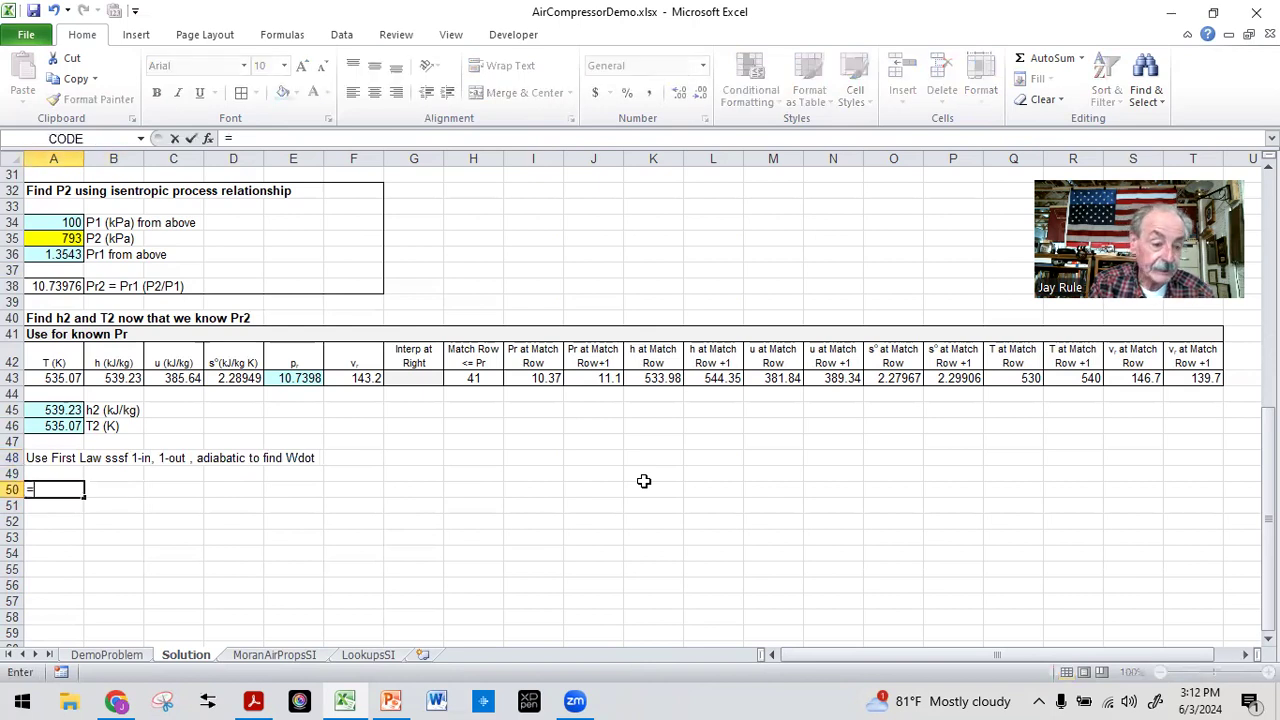
scroll(643, 481, up, 5)
click(55, 270)
key(Return)
key(Up)
key(Right)
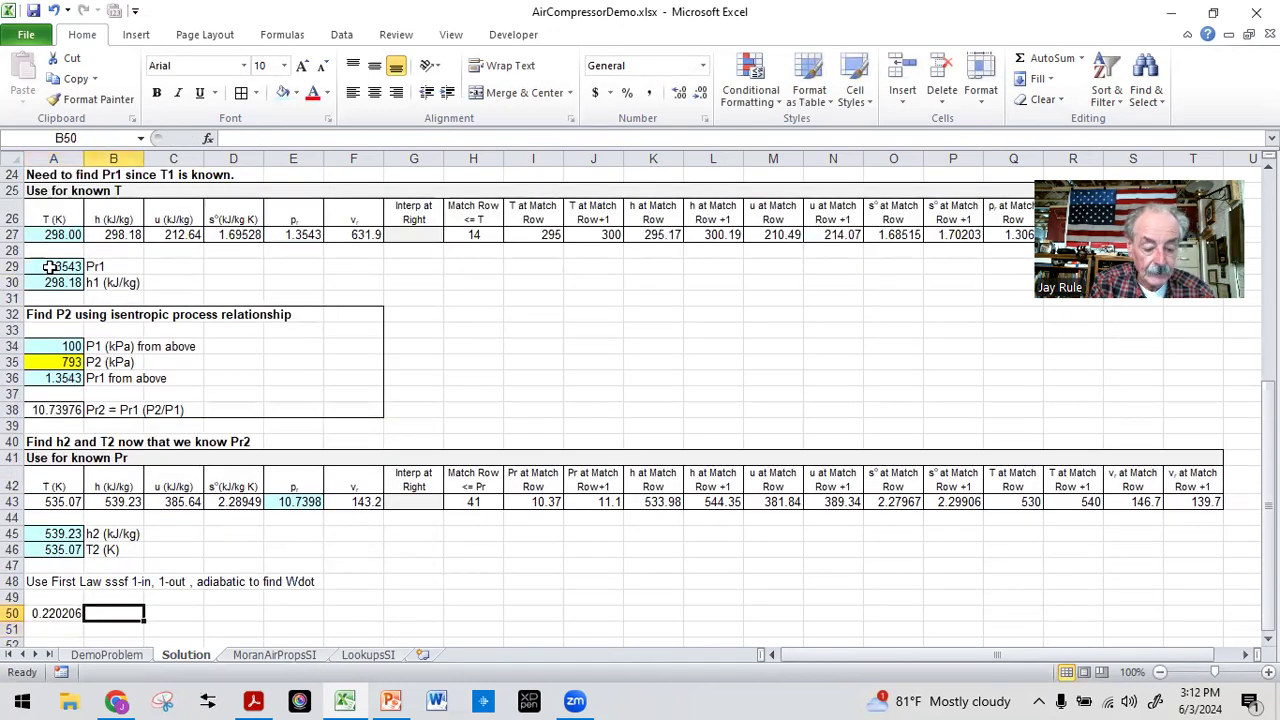
text(mdot (kg))
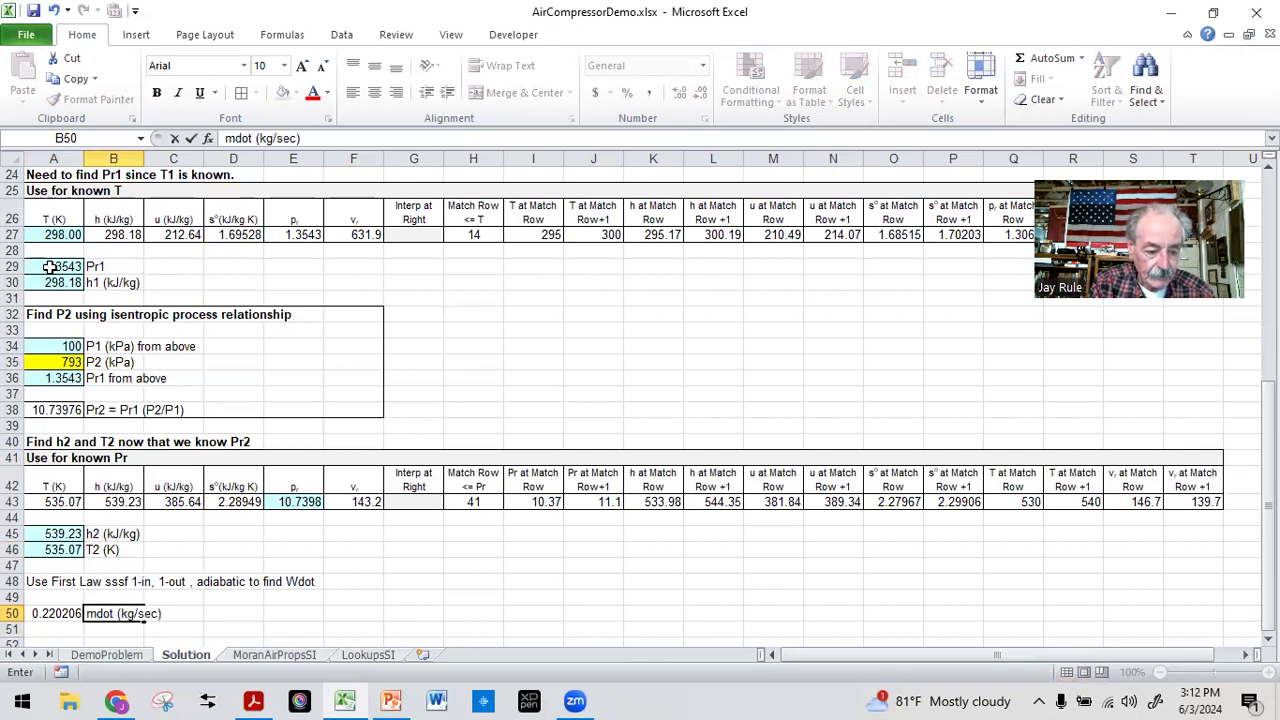
- Apply all borders and the light blue fill to the linked mdot value in A50, keeping its formula =A22
key(Left)
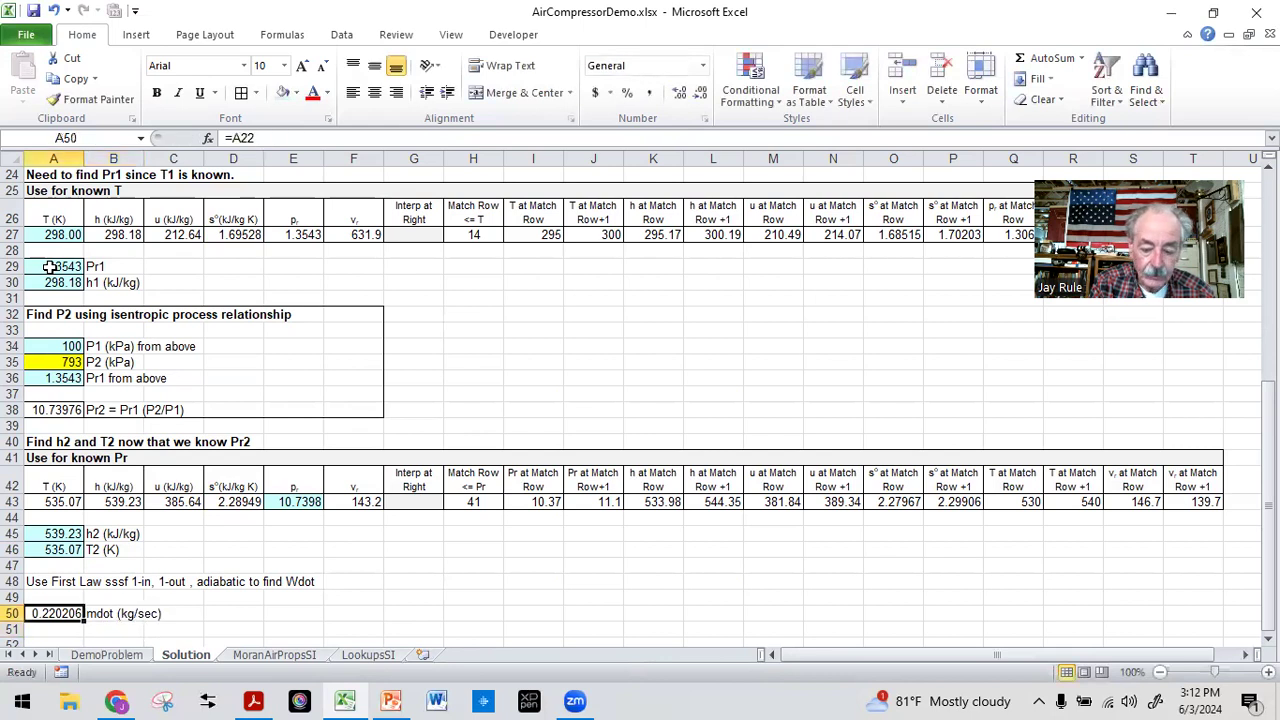
text(=)
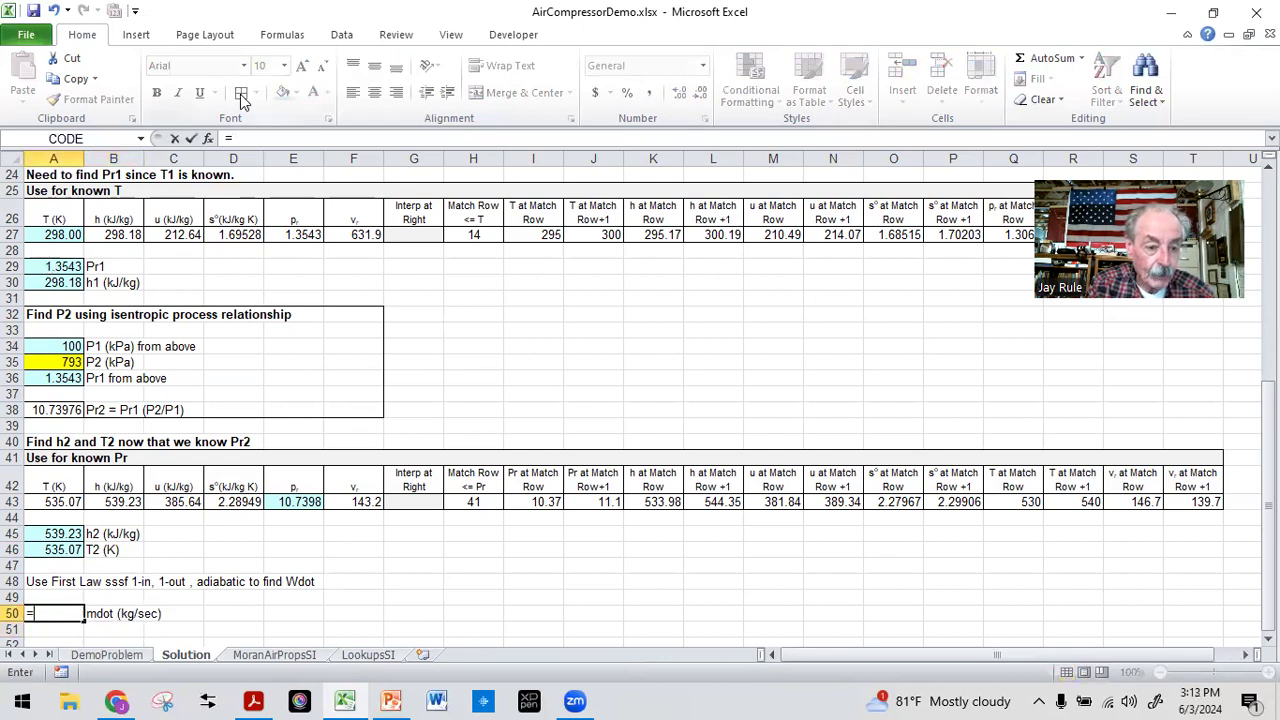
text(A22)
key(ctrl+Return)
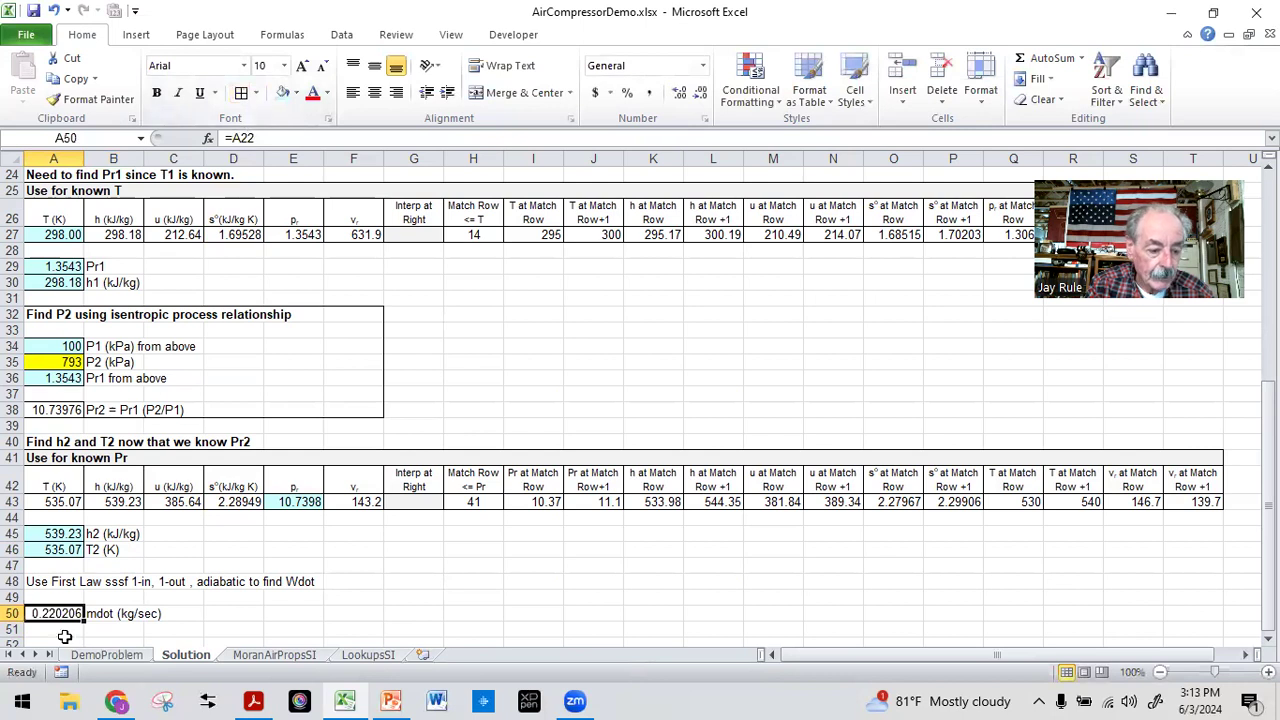
scroll(230, 560, down, 2)
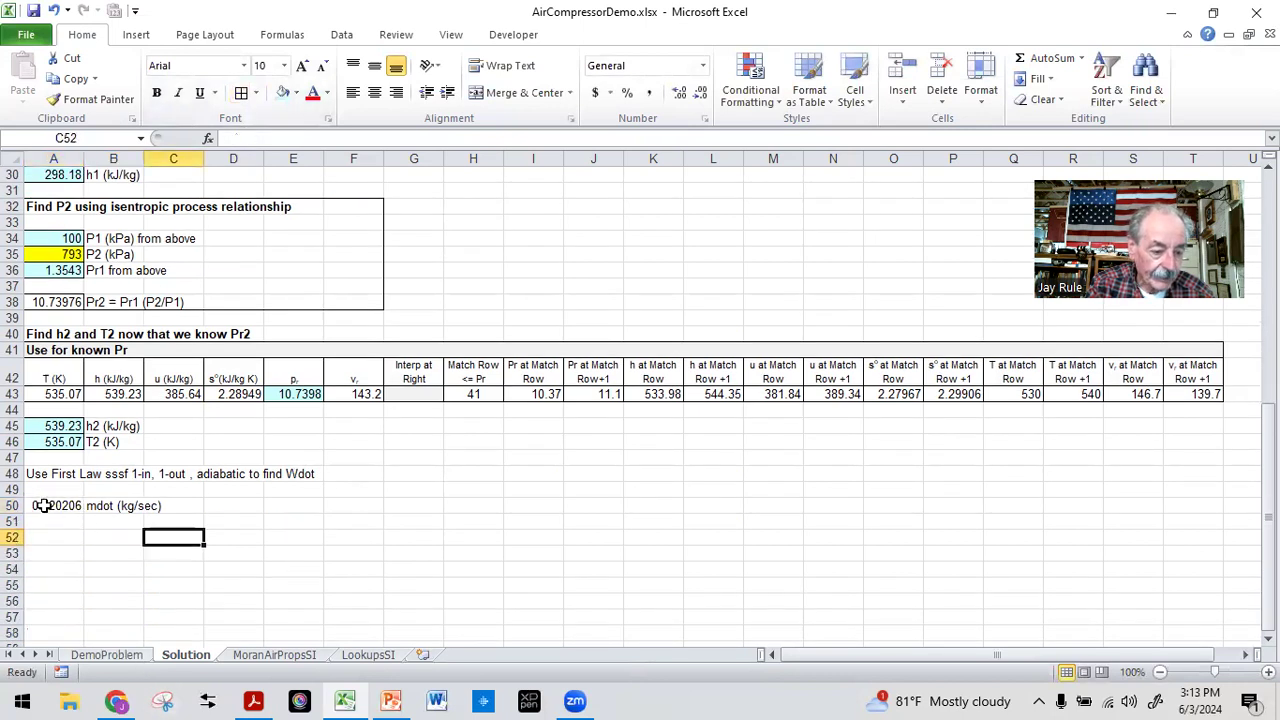
click(241, 94)
click(280, 94)
click(148, 556)
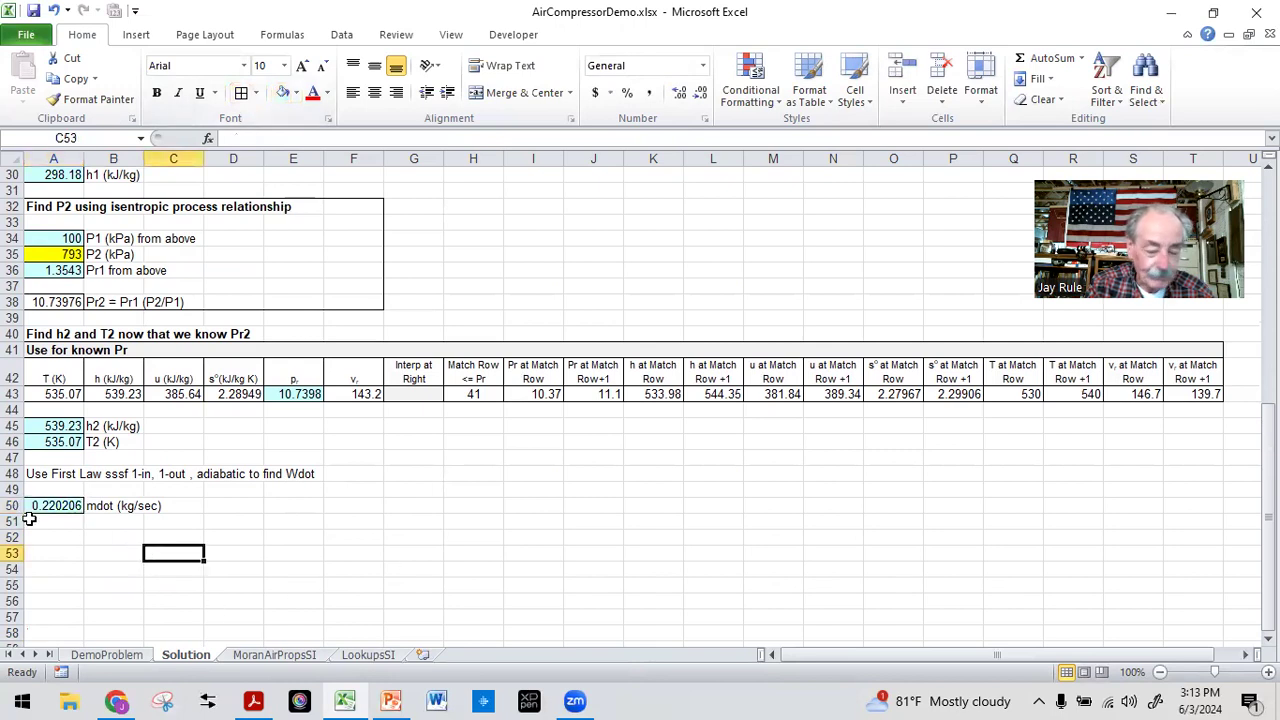
- Label cell B51 "h1 (kJ/kg) from above"
click(100, 521)
text(h1)
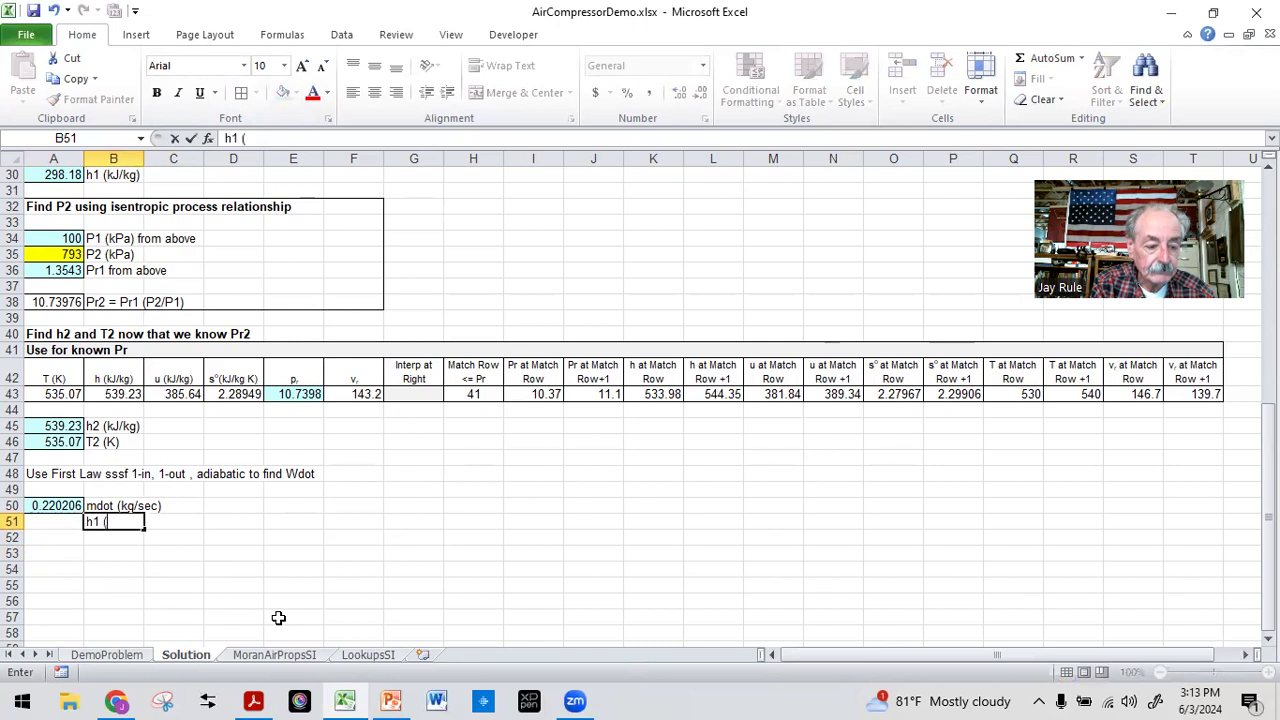
text( (kJ/kg) from a)
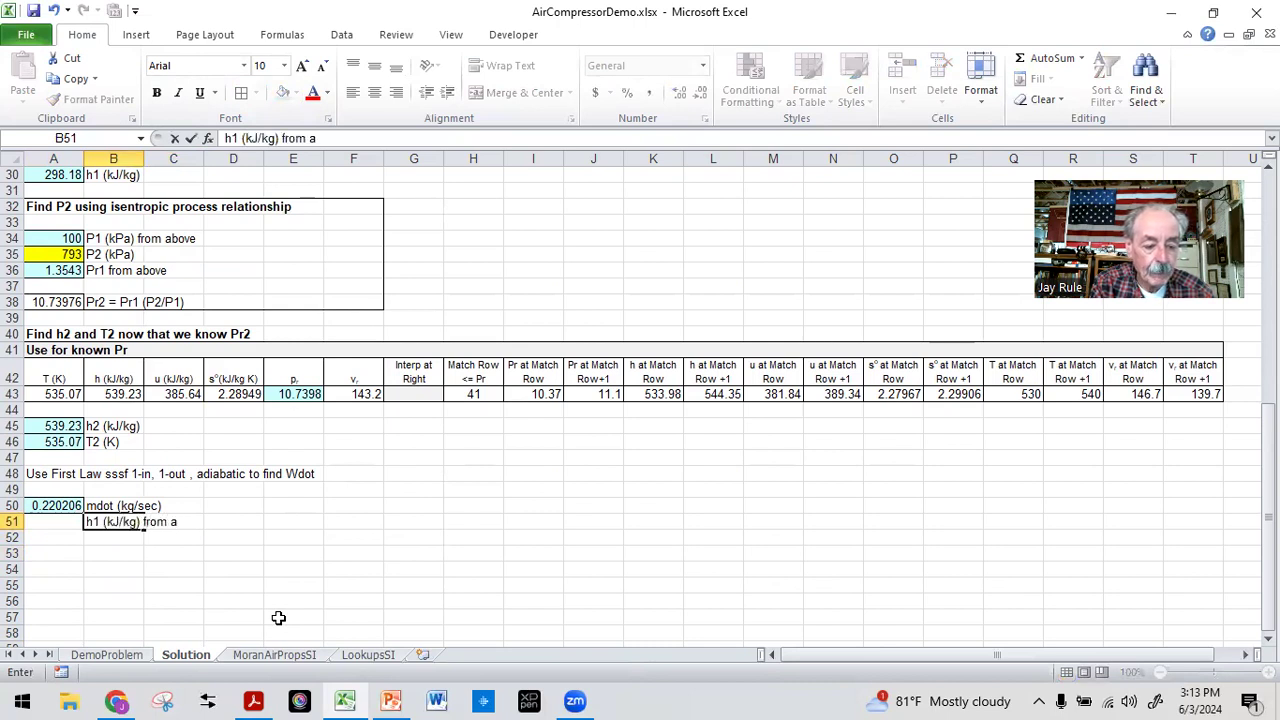
text(bove)
key(Return)
- Link cell A51 to the inlet enthalpy with =A30 and give it borders and the light blue fill
key(Up)
key(Left)
text(=)
scroll(270, 590, up, 3)
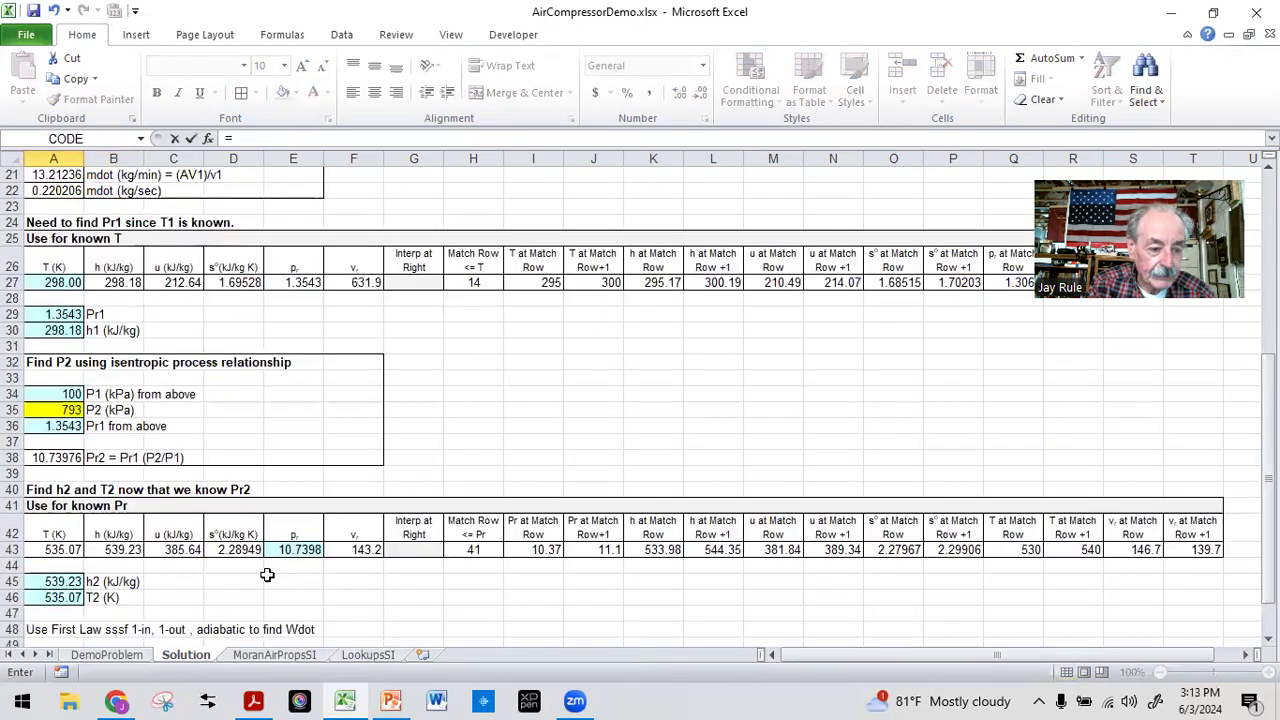
click(64, 330)
key(Return)
key(Up)
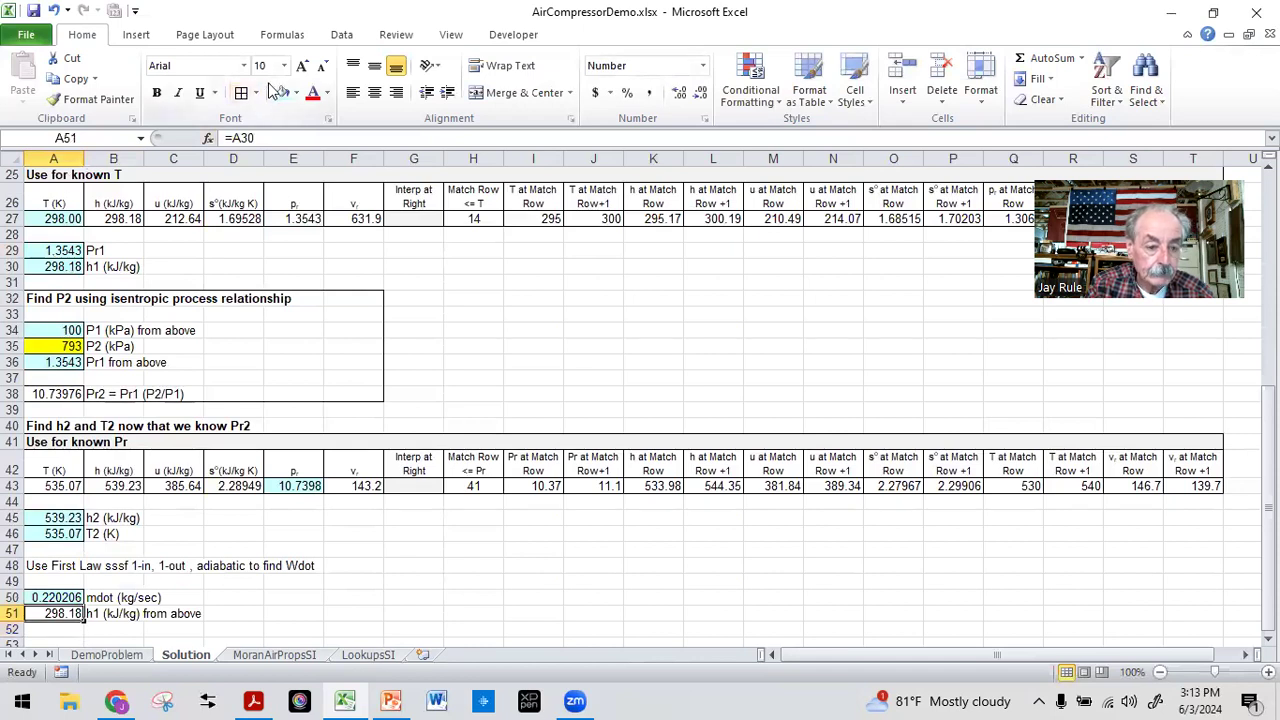
scroll(262, 368, down, 2)
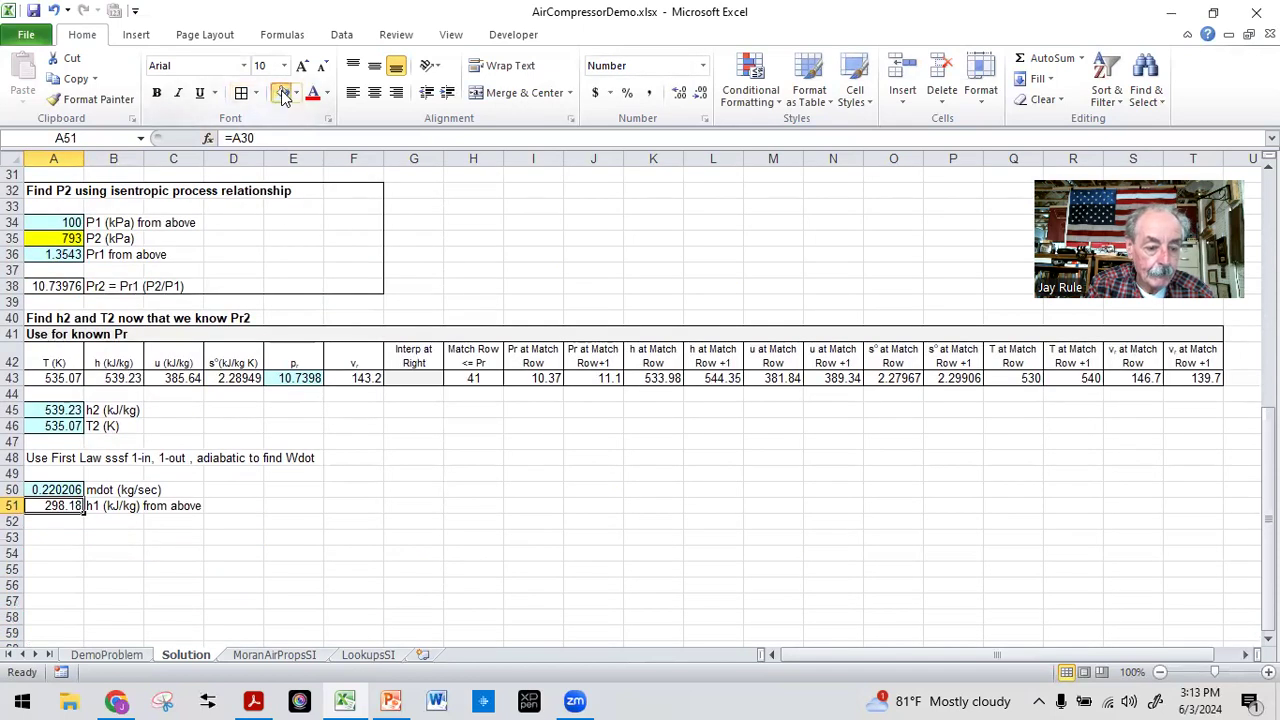
- Label cell B52 "h2 (kJ/kg) from above"
click(110, 519)
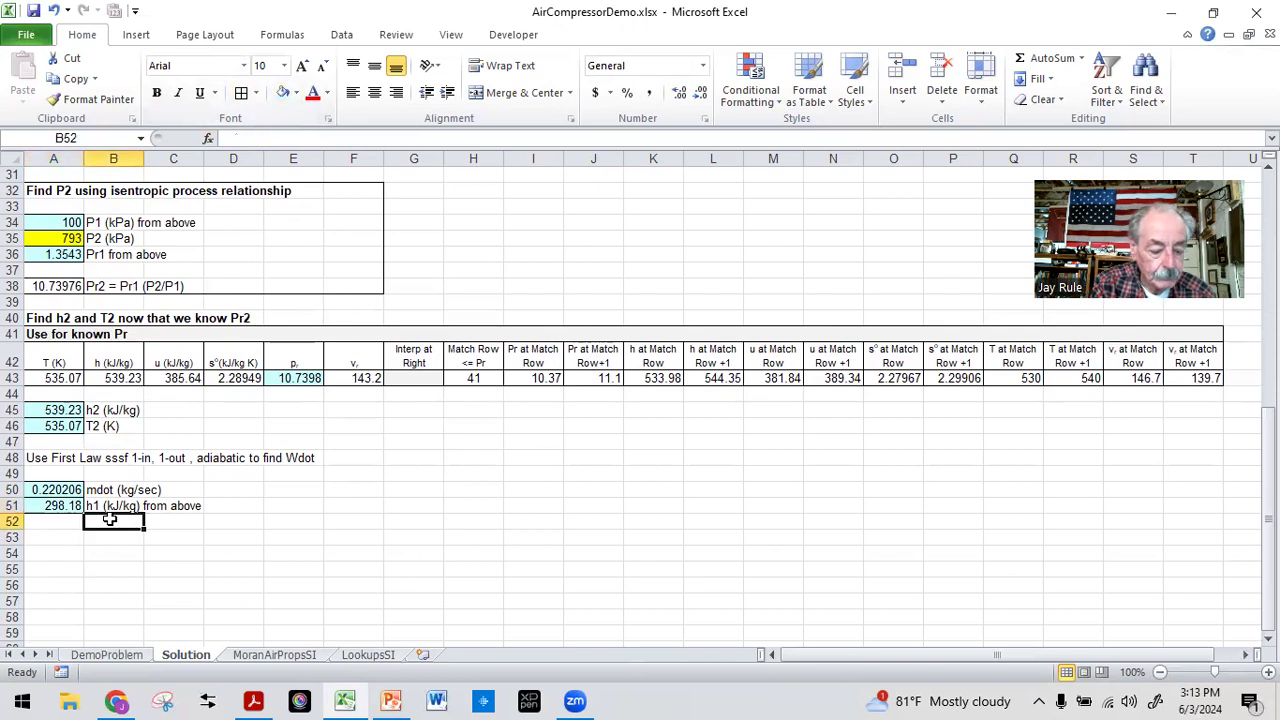
text(h2)
text( (kJ/kg) from )
text(abo)
key(BackSpace)
text(bove)
key(Return)
- Link cell A52 to the exit enthalpy with =A45 and give it borders and the light blue fill
key(Up)
key(Left)
text(=)
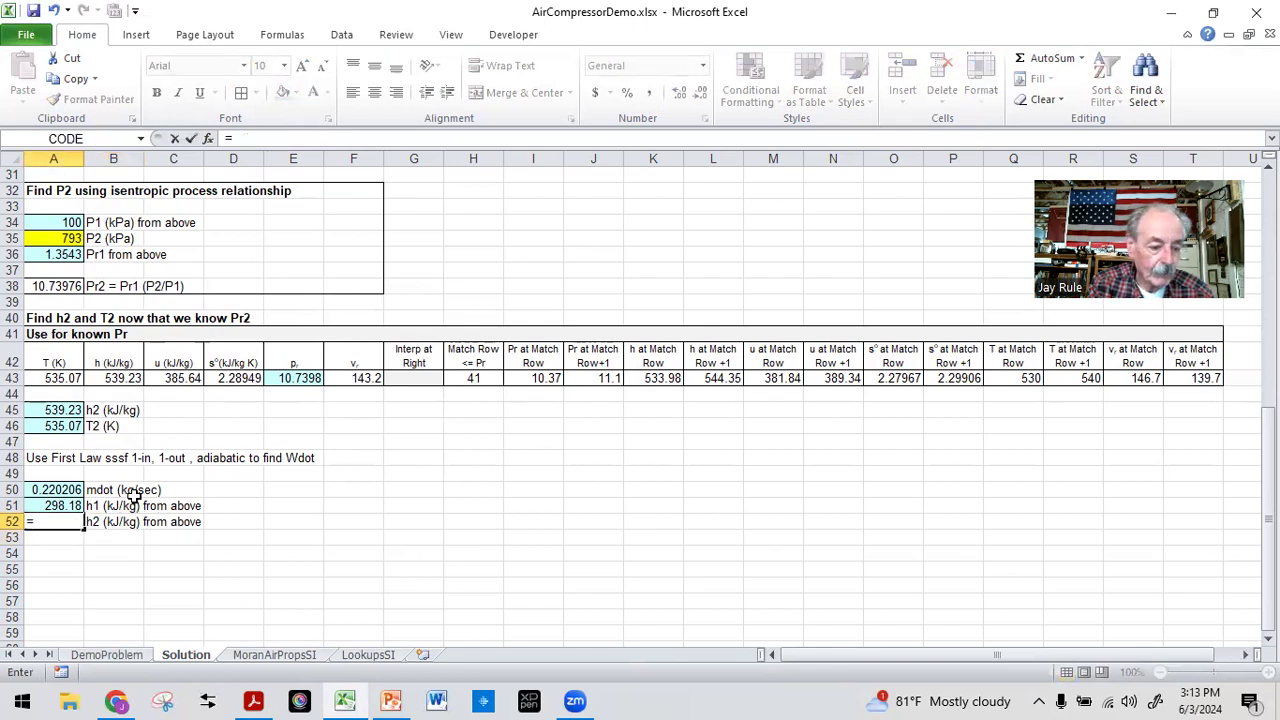
click(62, 414)
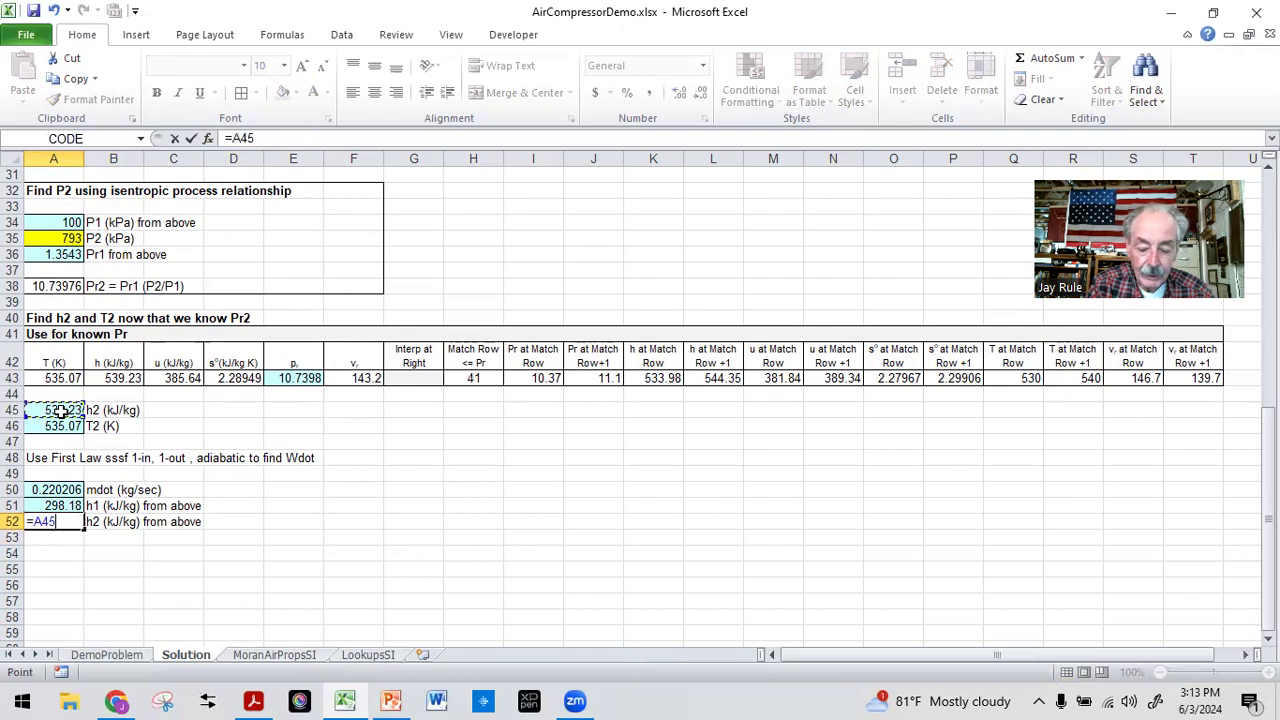
key(Return)
key(Up)
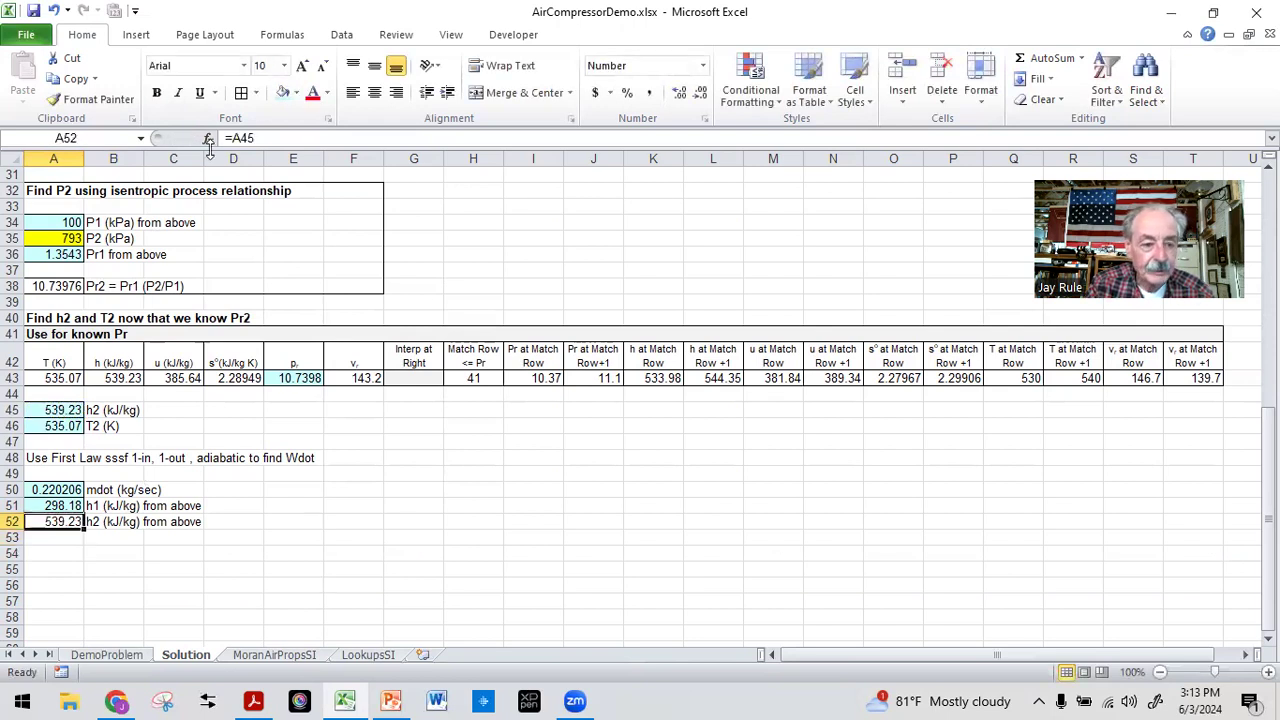
click(272, 553)
- Make the First Law heading in cell A48 bold
click(50, 460)
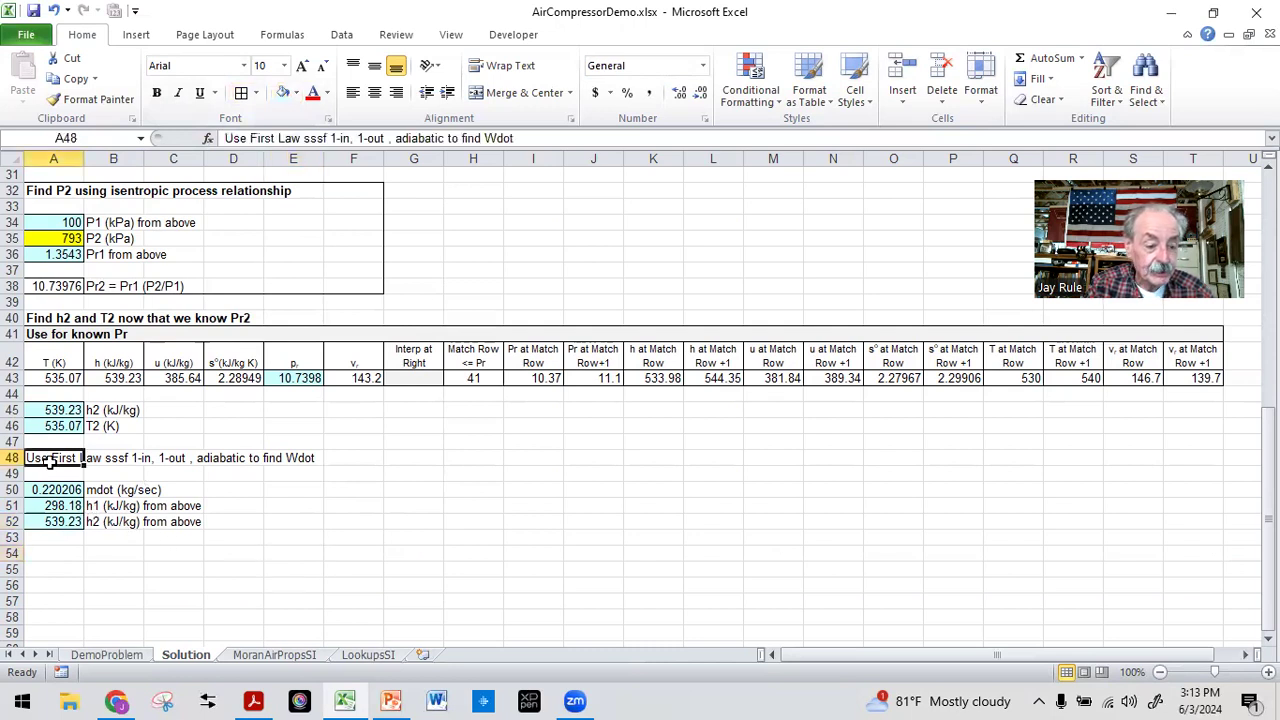
click(157, 92)
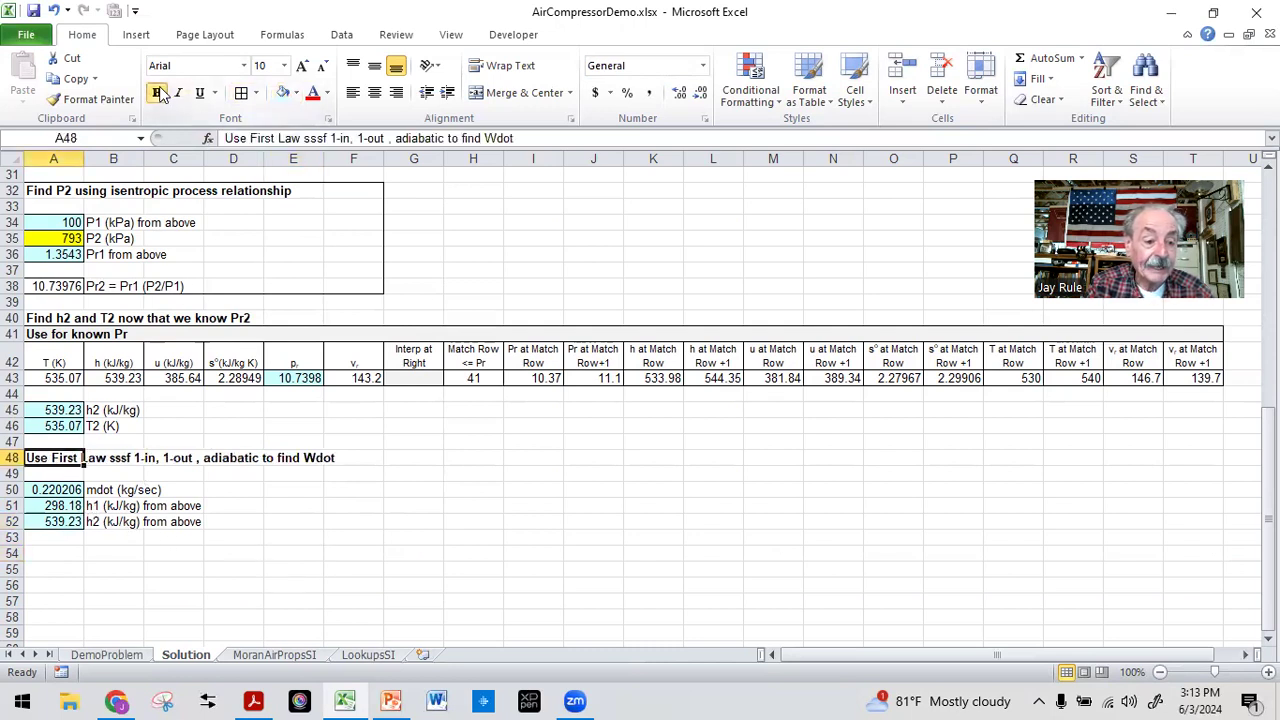
click(76, 584)
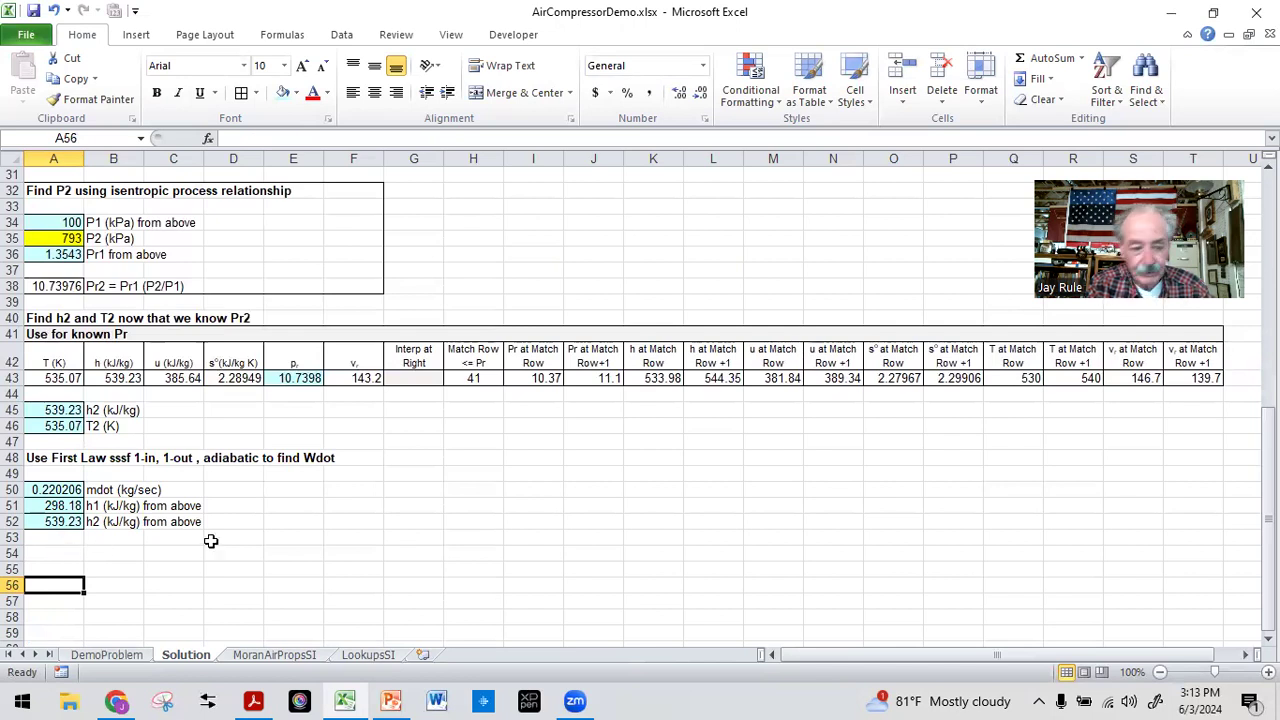
- Label cell B54 "Wdot out (kW) = mdot (h1-h2)"
click(104, 553)
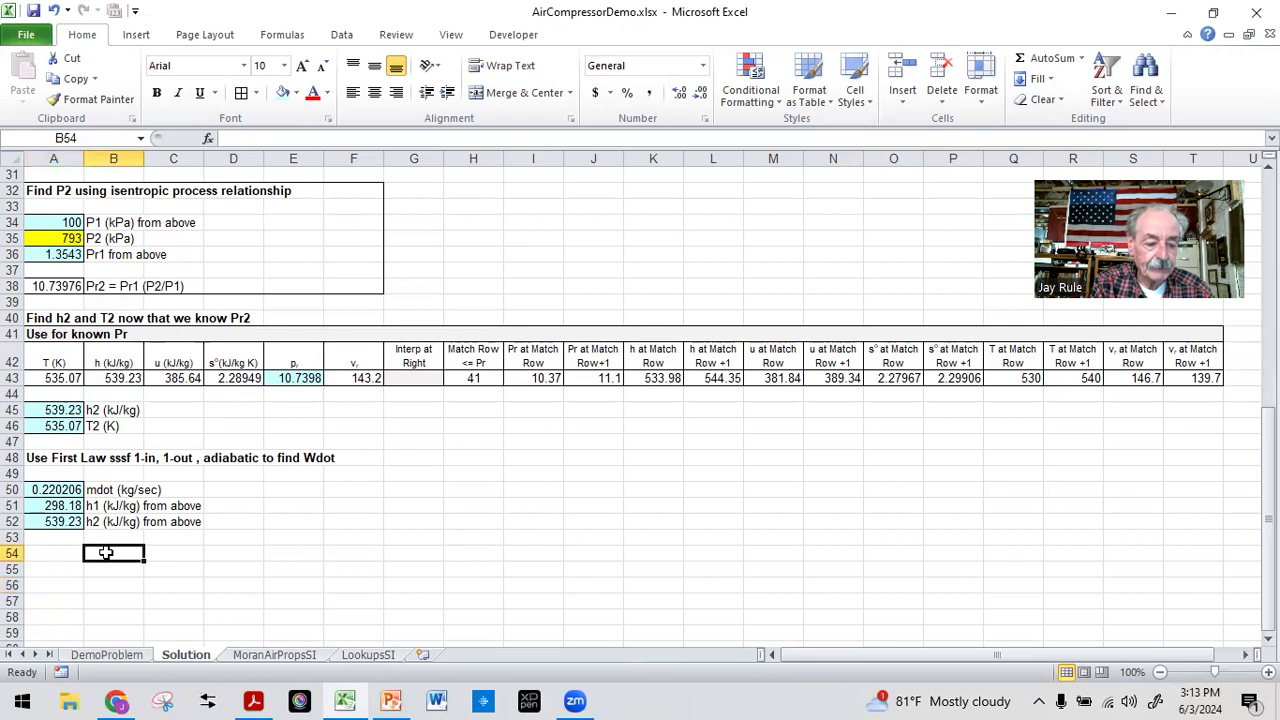
text(Wdot out)
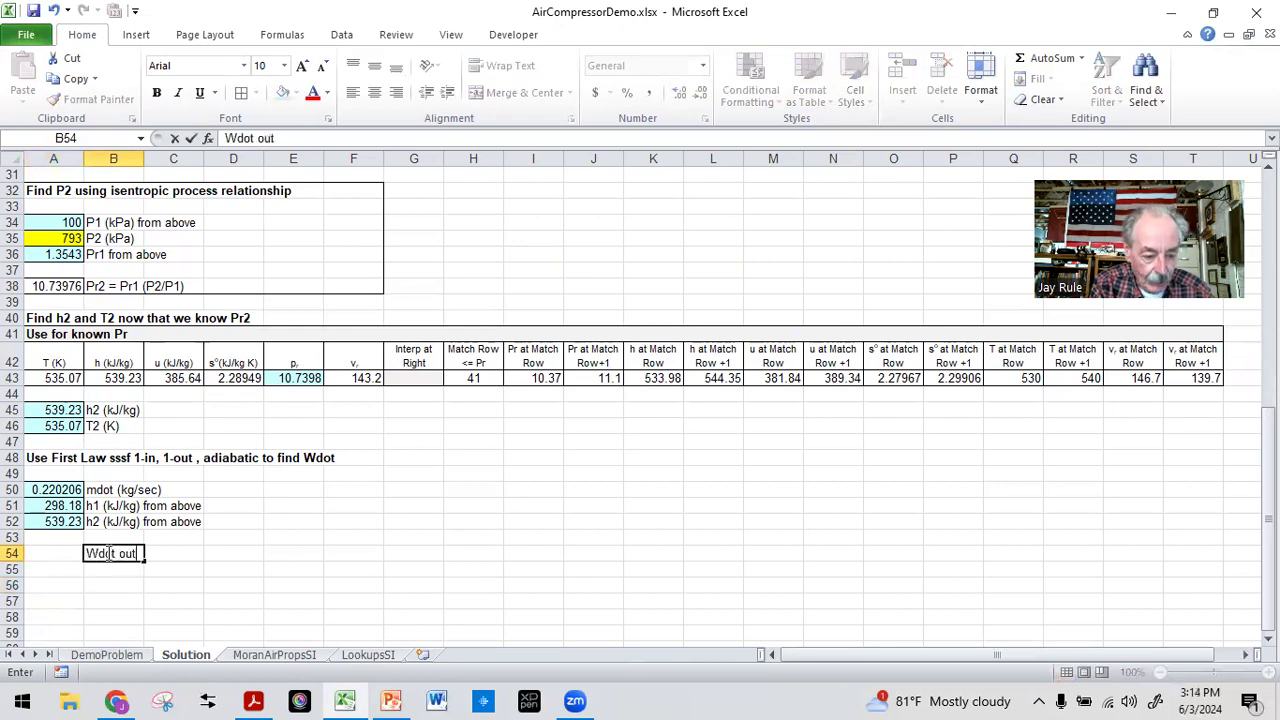
text( (kW)
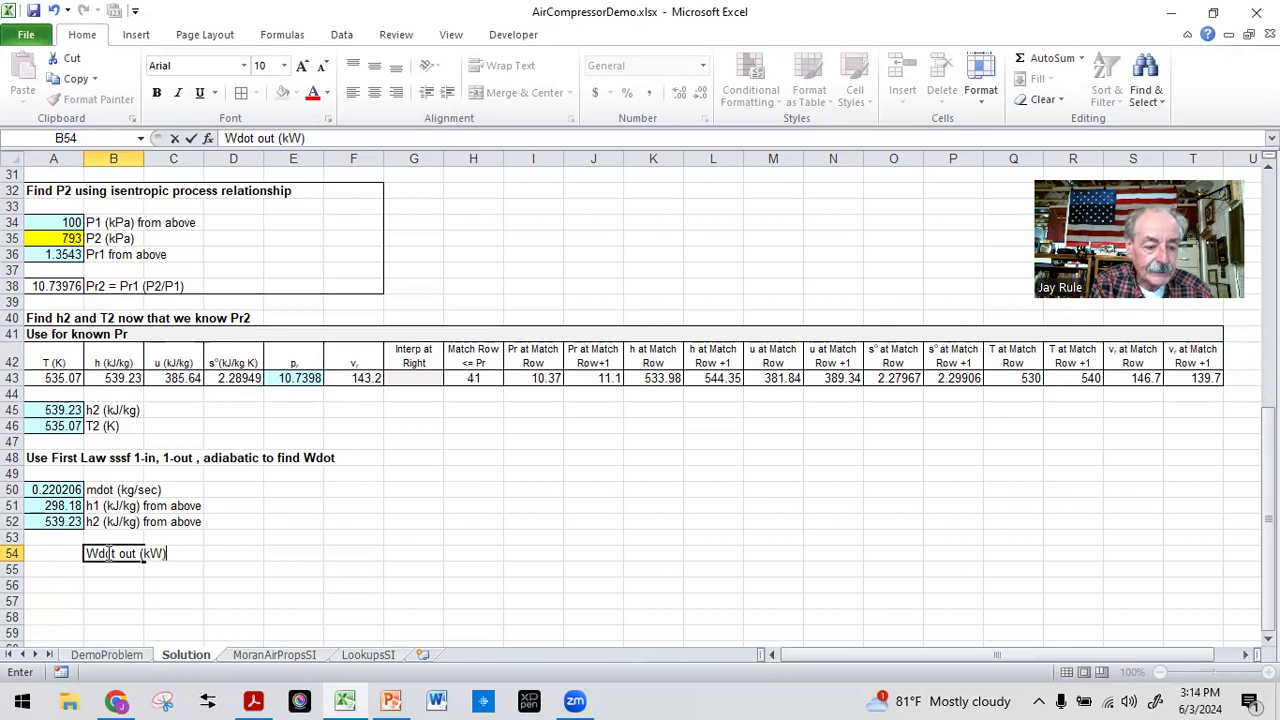
text() = mdot)
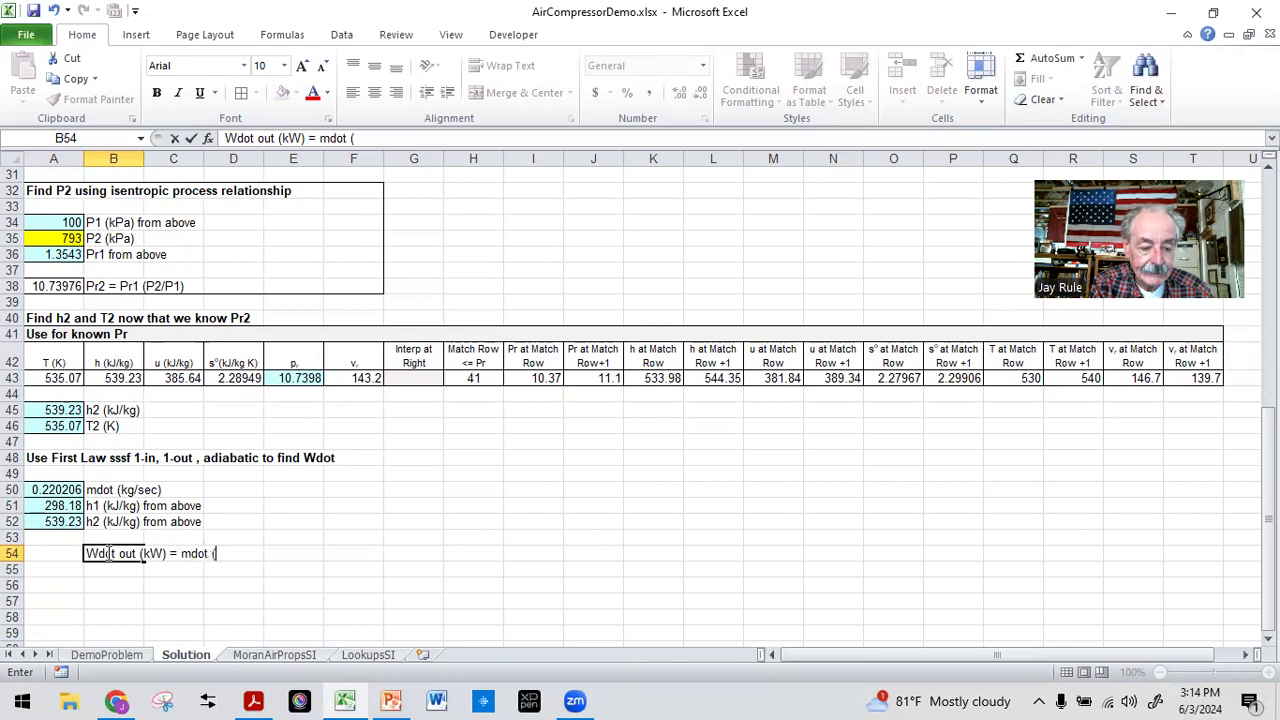
text( (j1)
key(BackSpace)
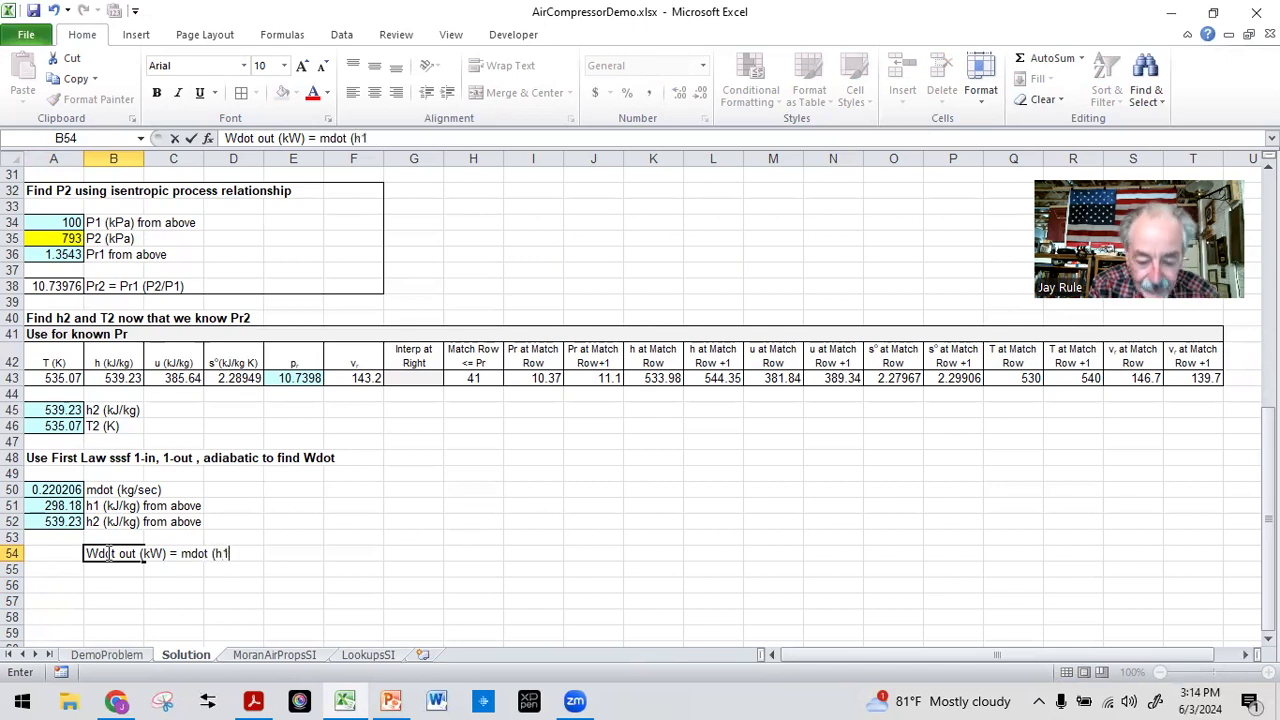
text(1-h2))
key(Return)
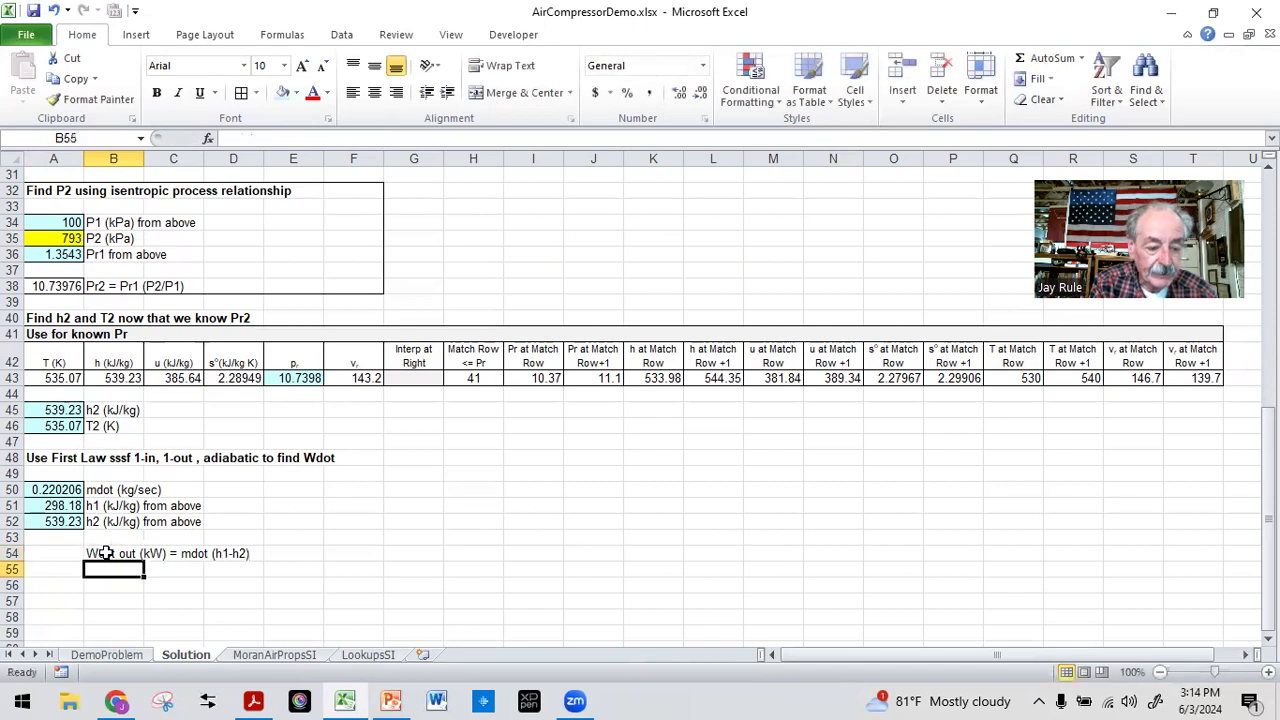
- Calculate the power output in cell A54 with =A50*(A51-A52) and give the cell borders
key(Up)
key(Left)
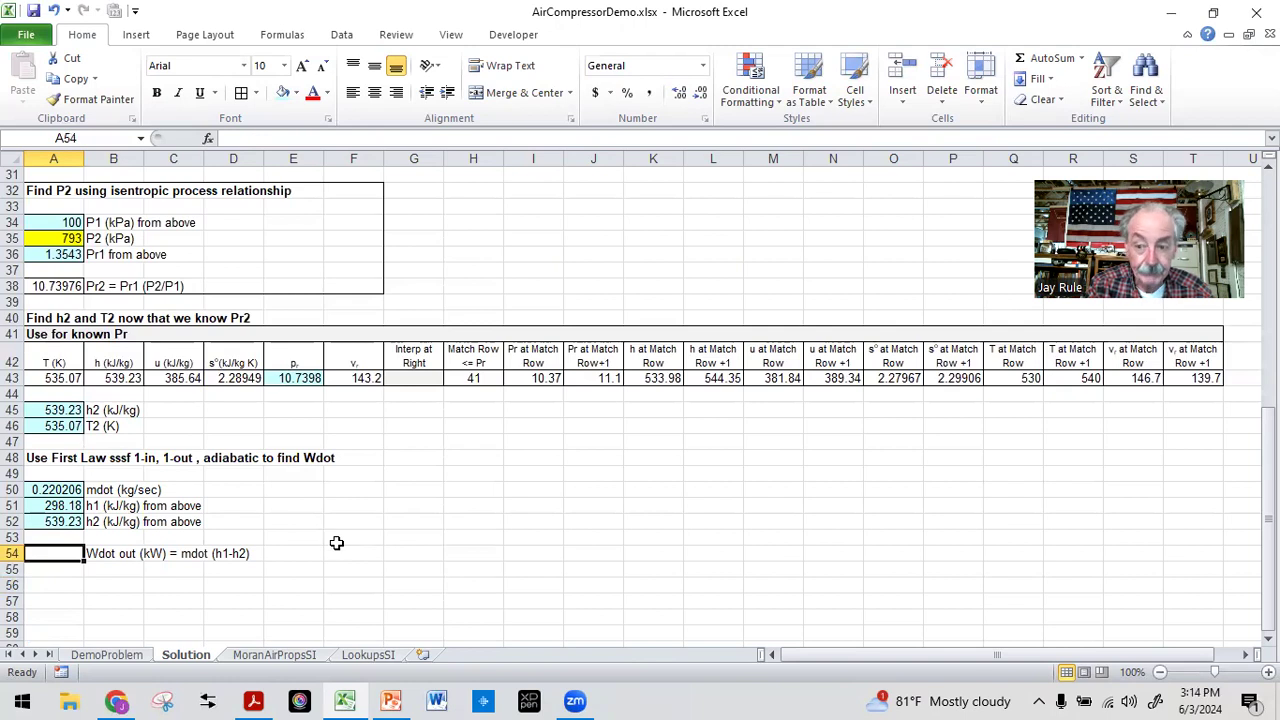
text(=)
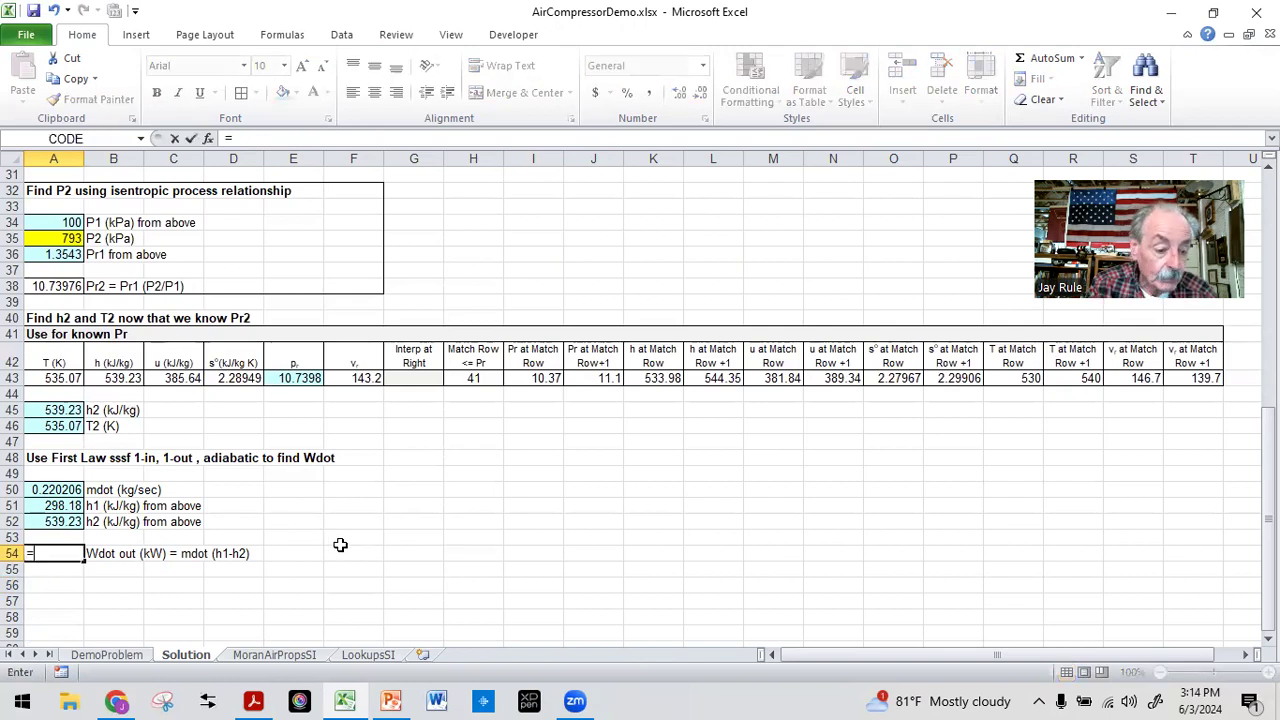
click(75, 489)
text(*)
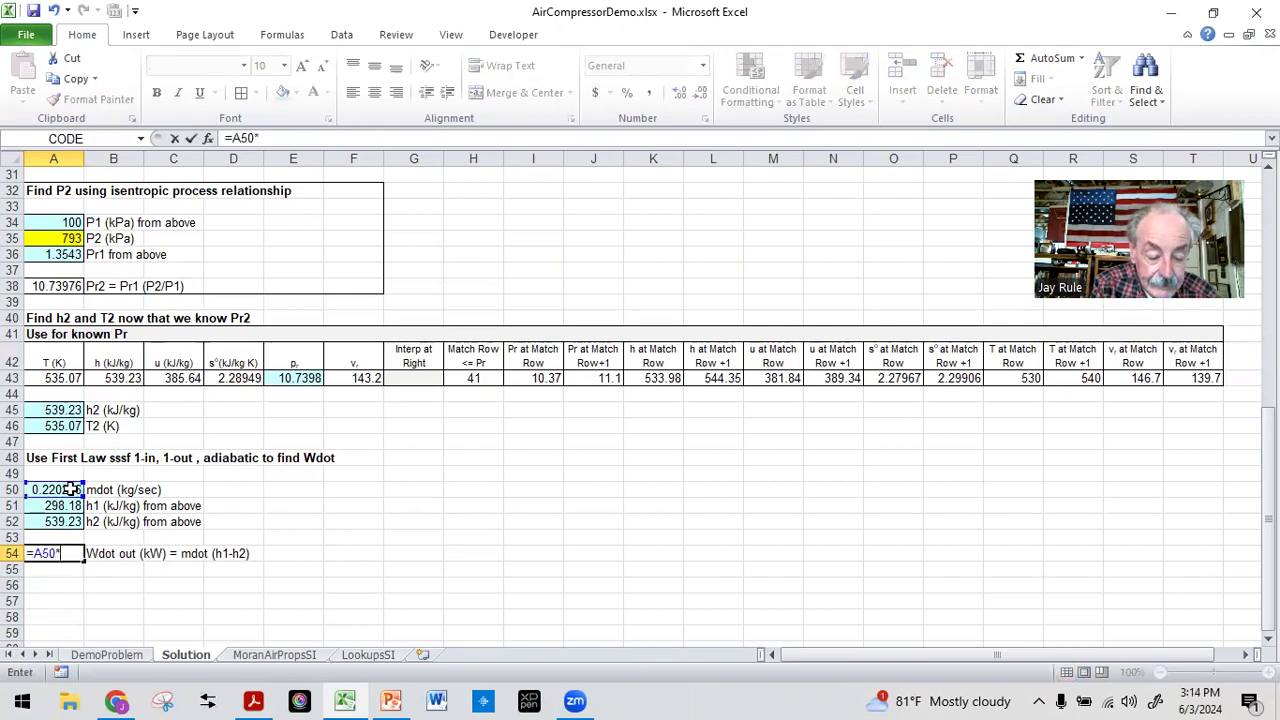
click(62, 506)
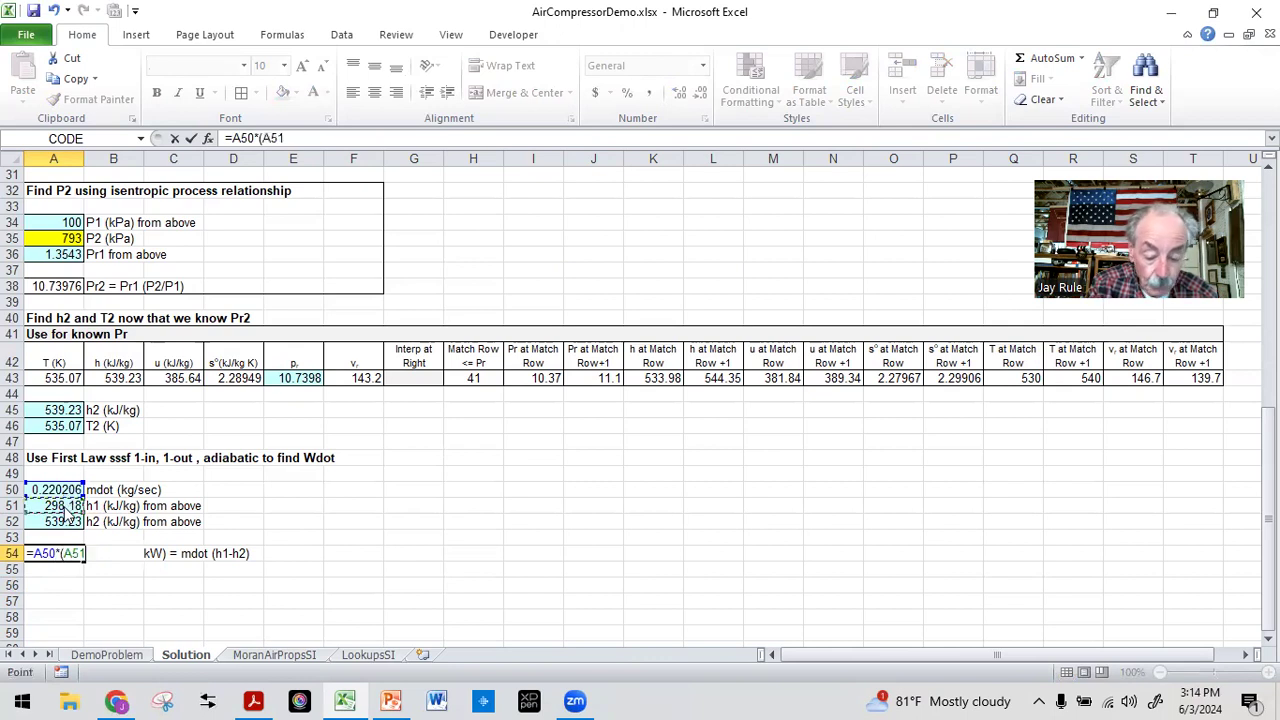
text(-)
click(64, 521)
text())
key(Return)
key(Up)
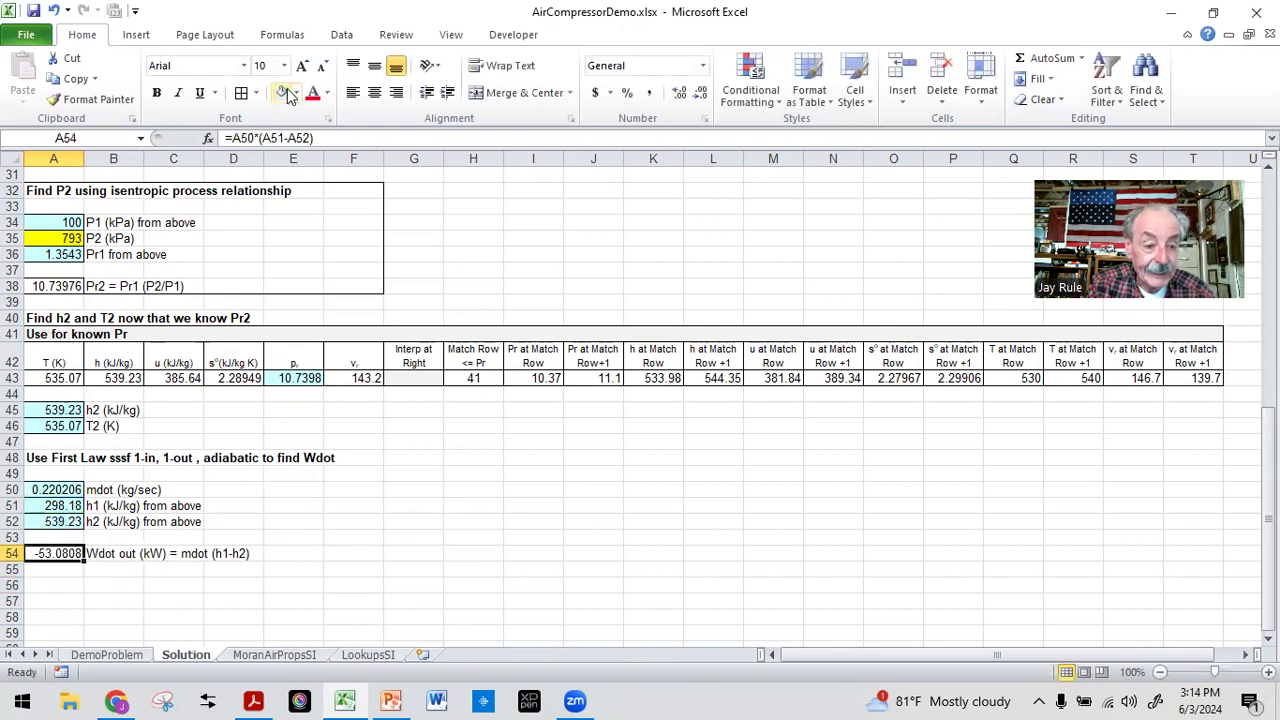
click(243, 94)
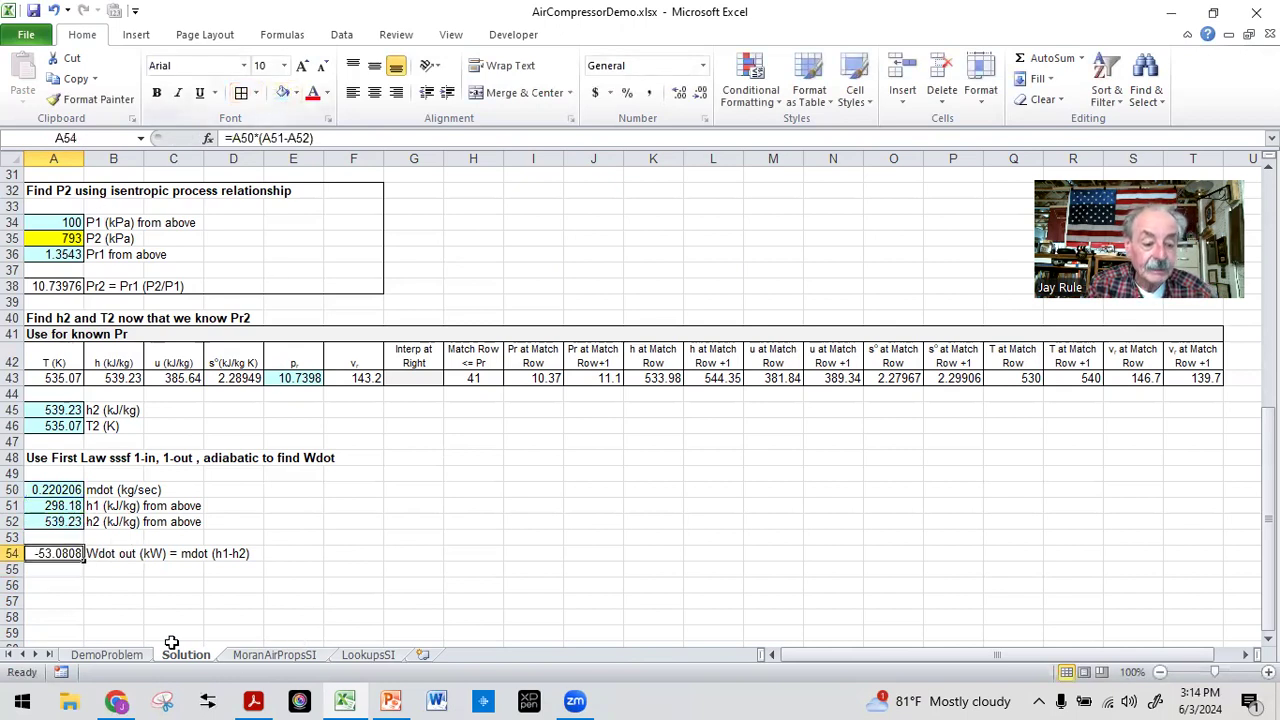
- Label cell B56 "Minimum Power Needed to drive the compressor (kW)"
click(131, 590)
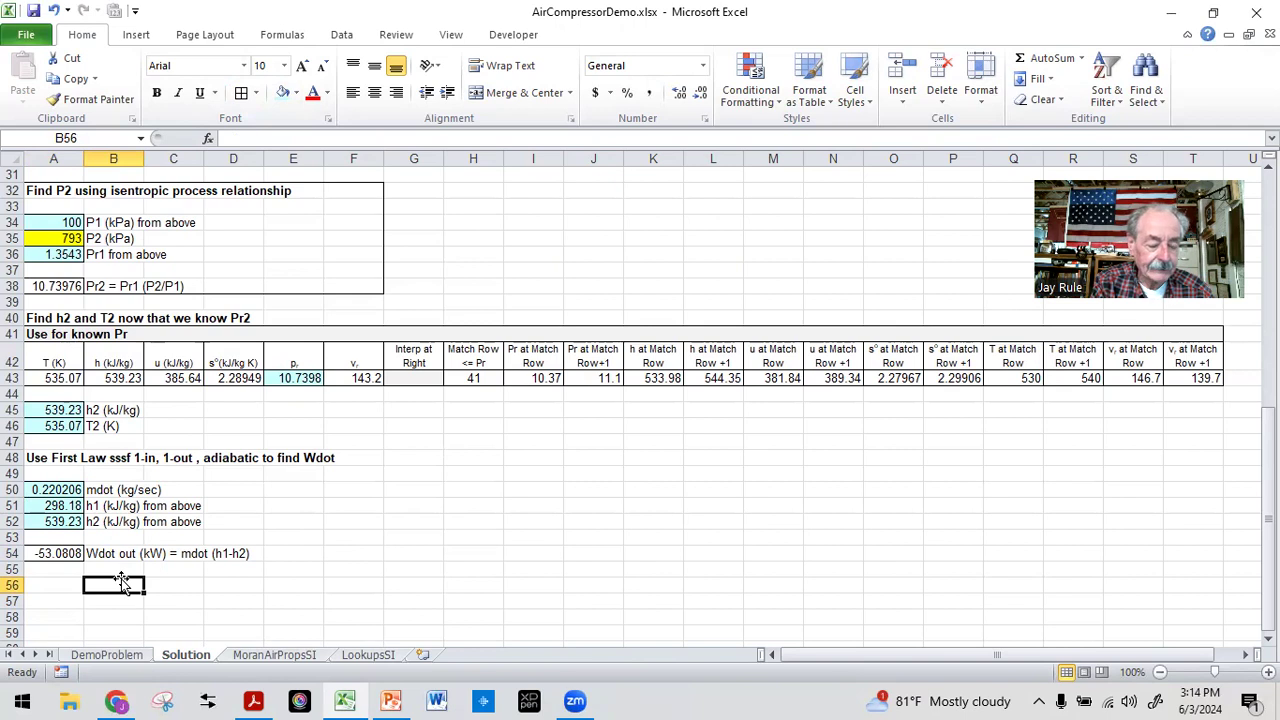
text(Po)
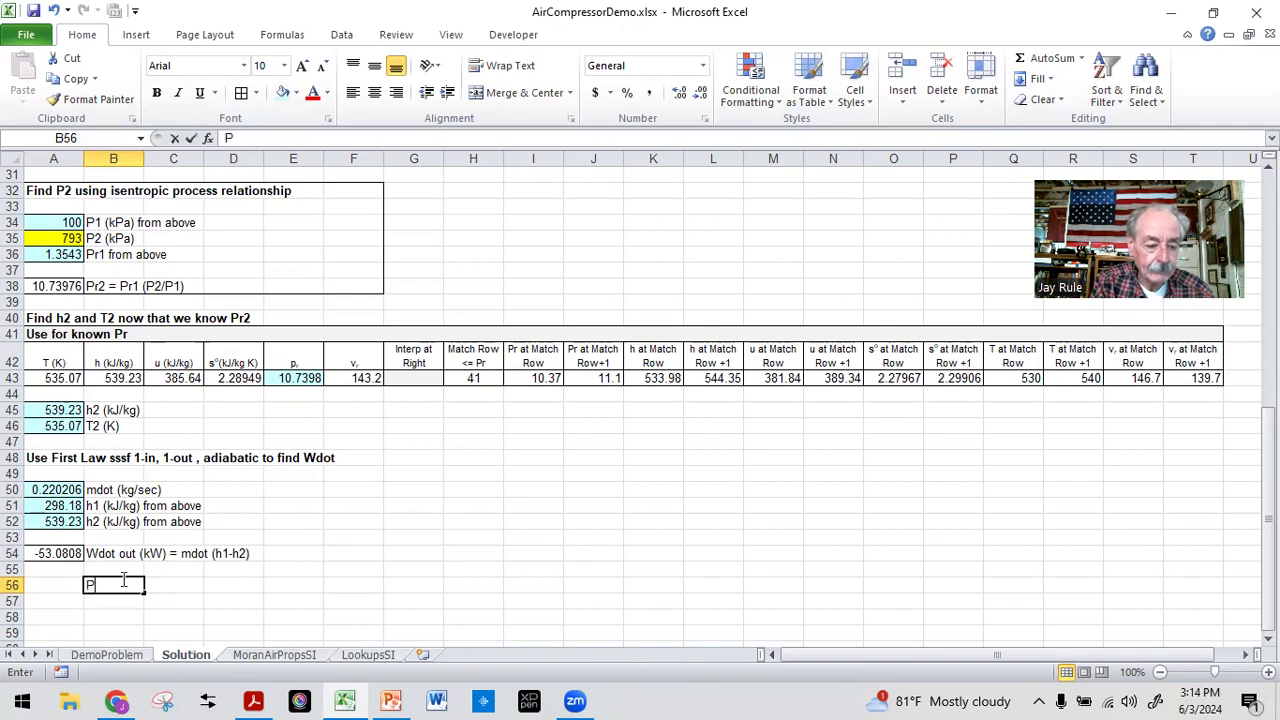
key(BackSpace)
text(Minim)
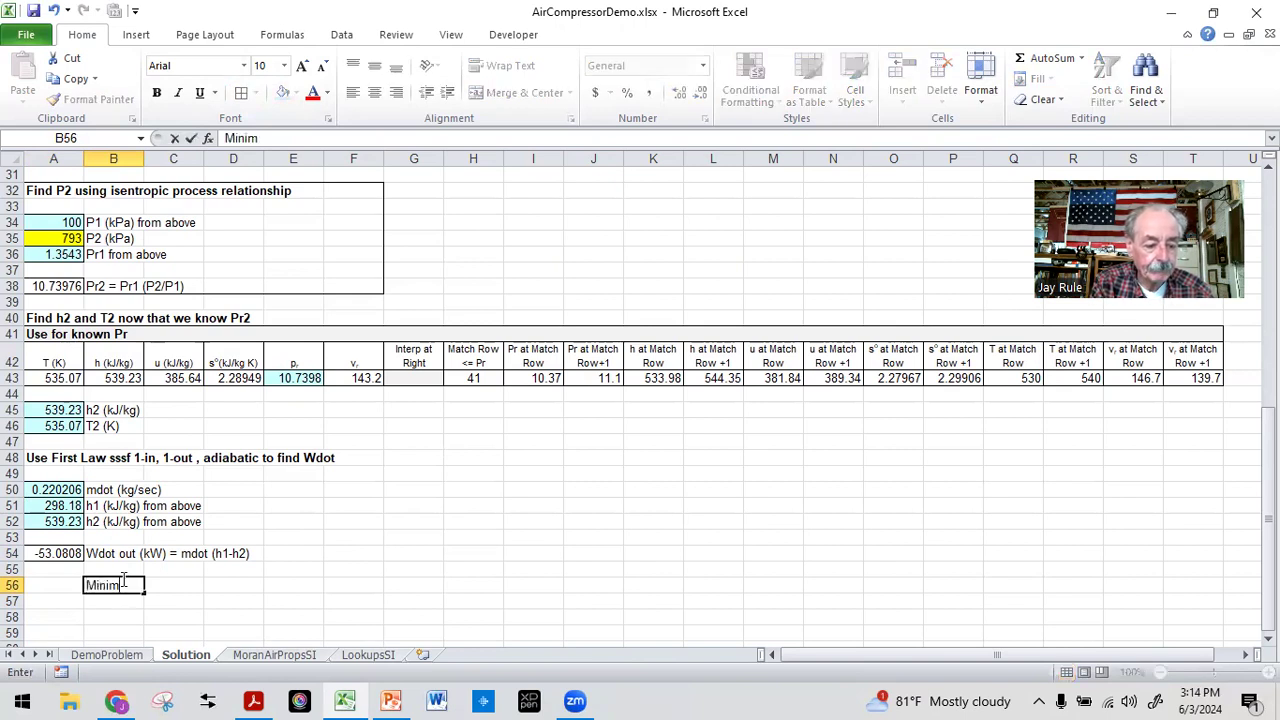
text(um Power )
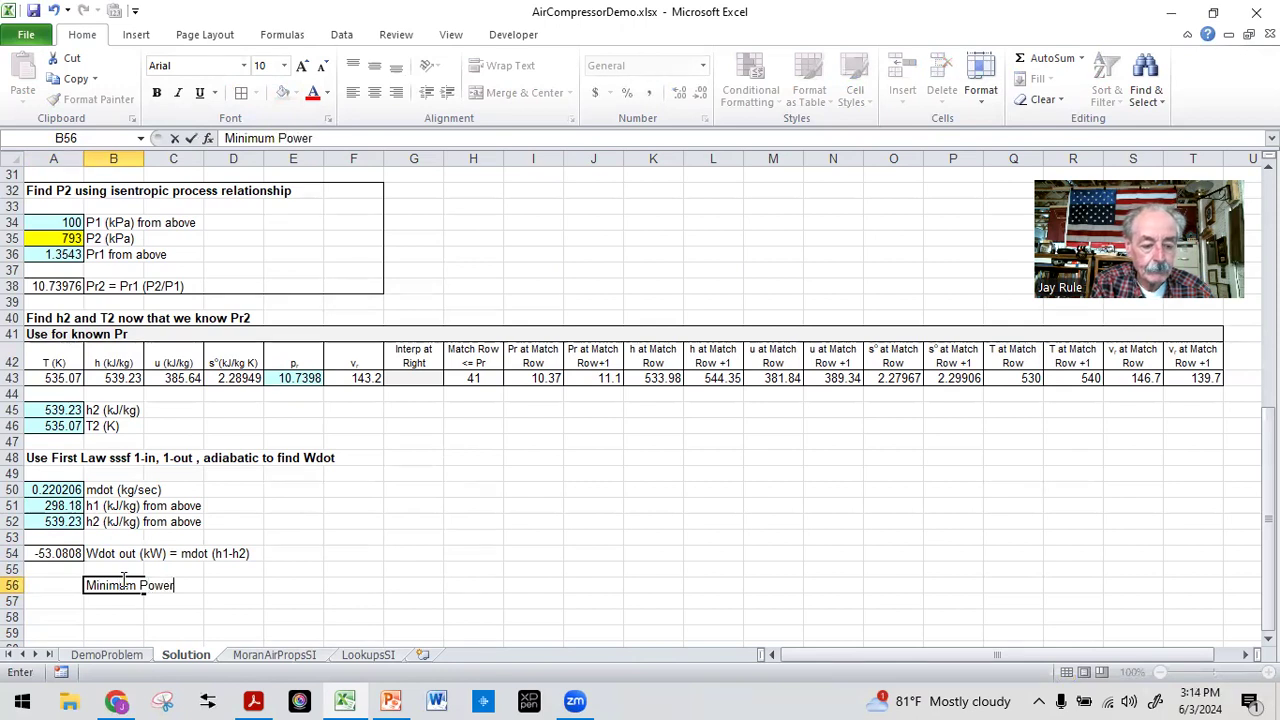
text(Needed)
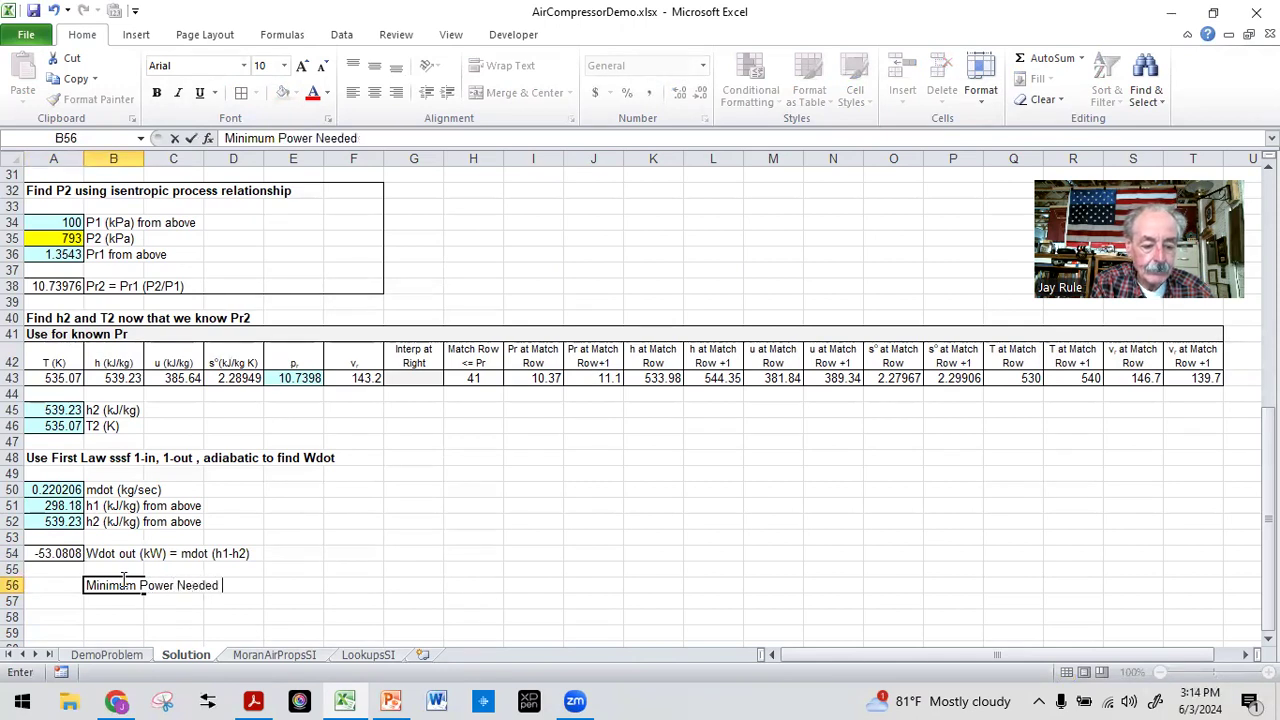
text( to drive the compressor ()
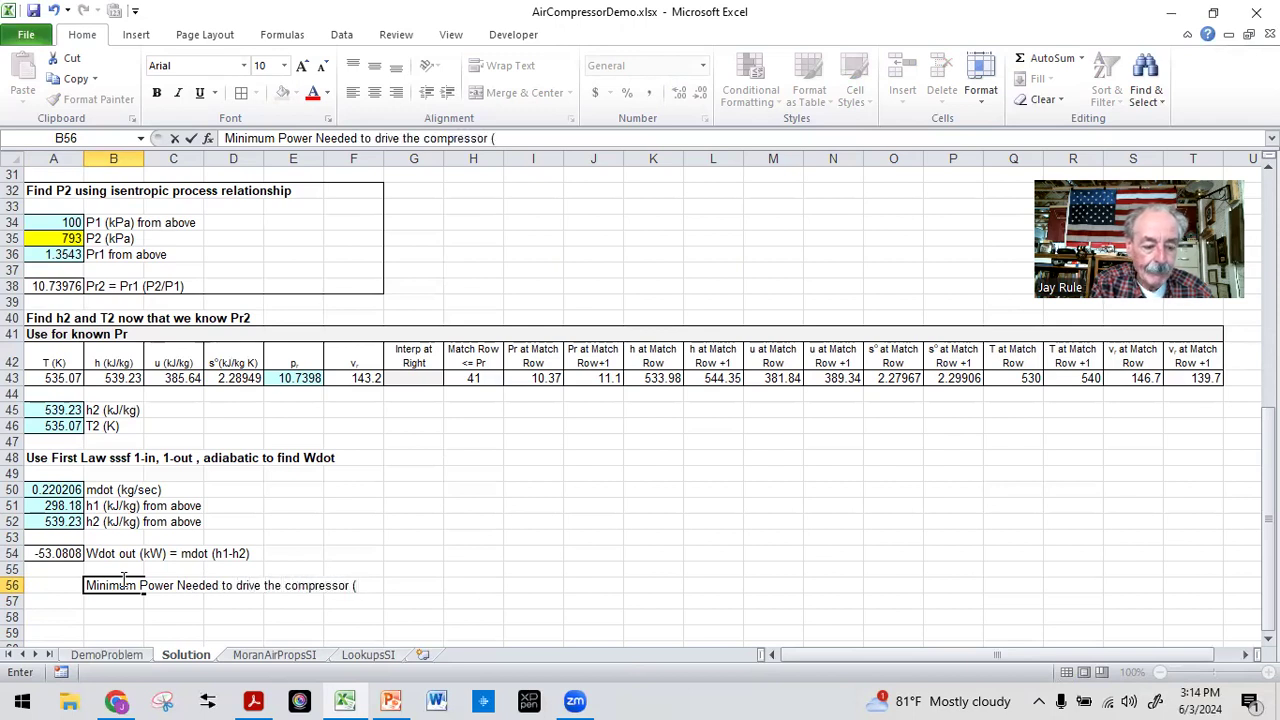
text(kW))
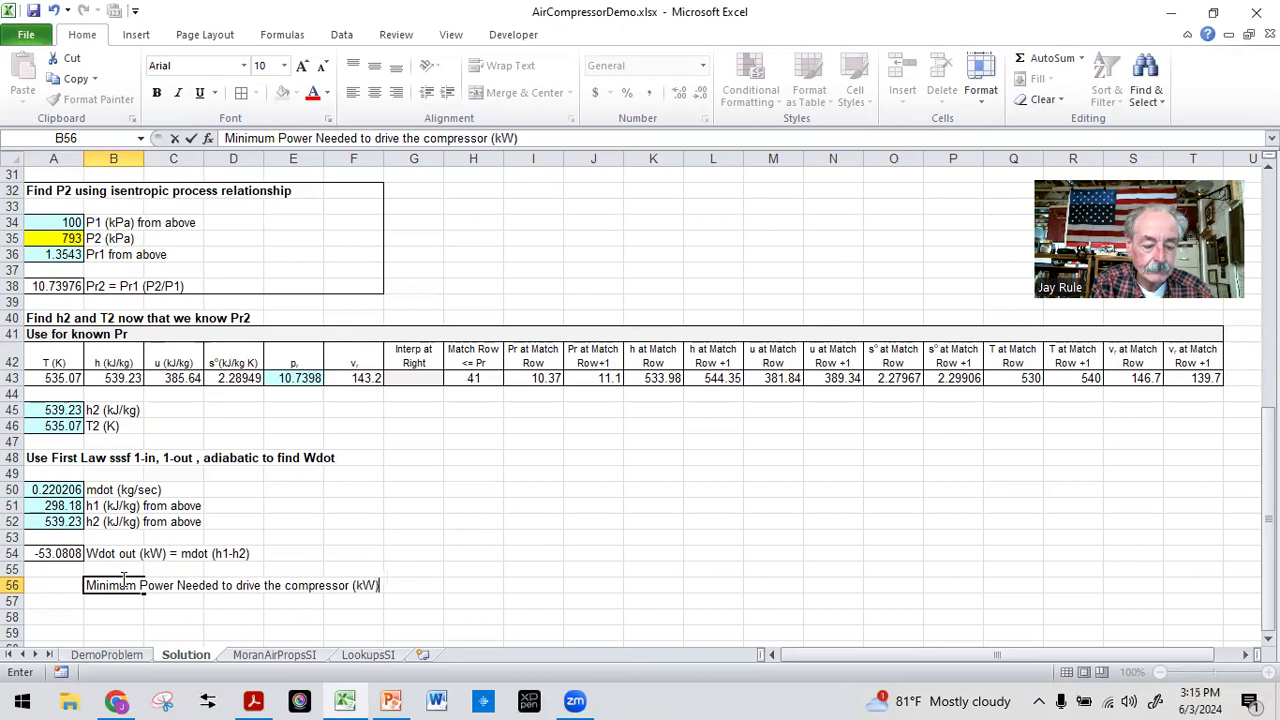
key(Return)
- Calculate the minimum power in cell A56 with =-A54 and give the cell borders
key(Up)
key(Left)
text(=)
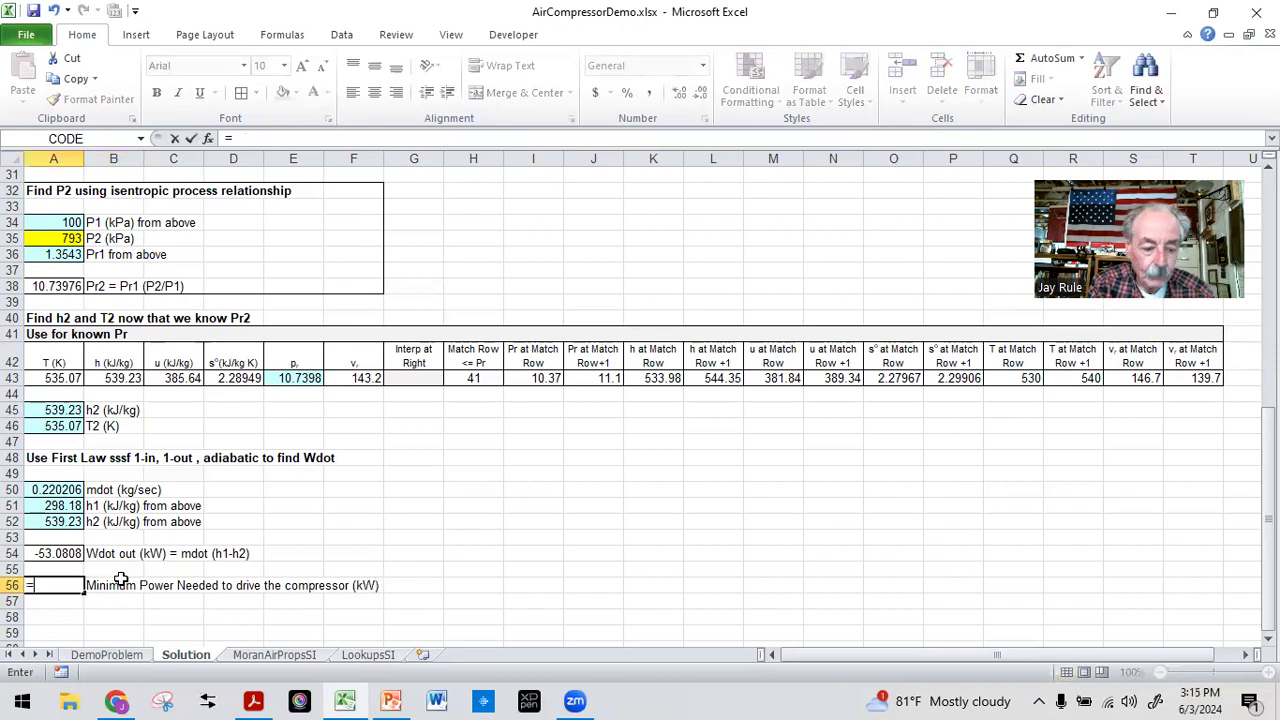
text(-)
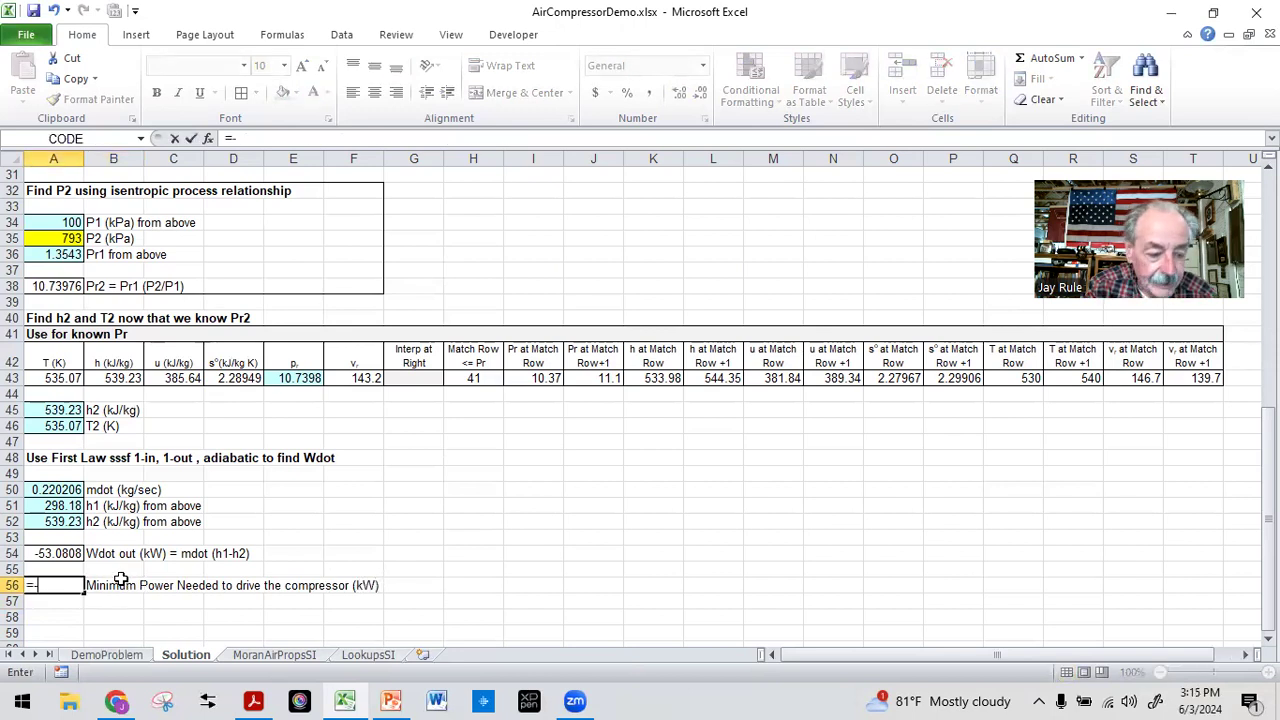
click(42, 553)
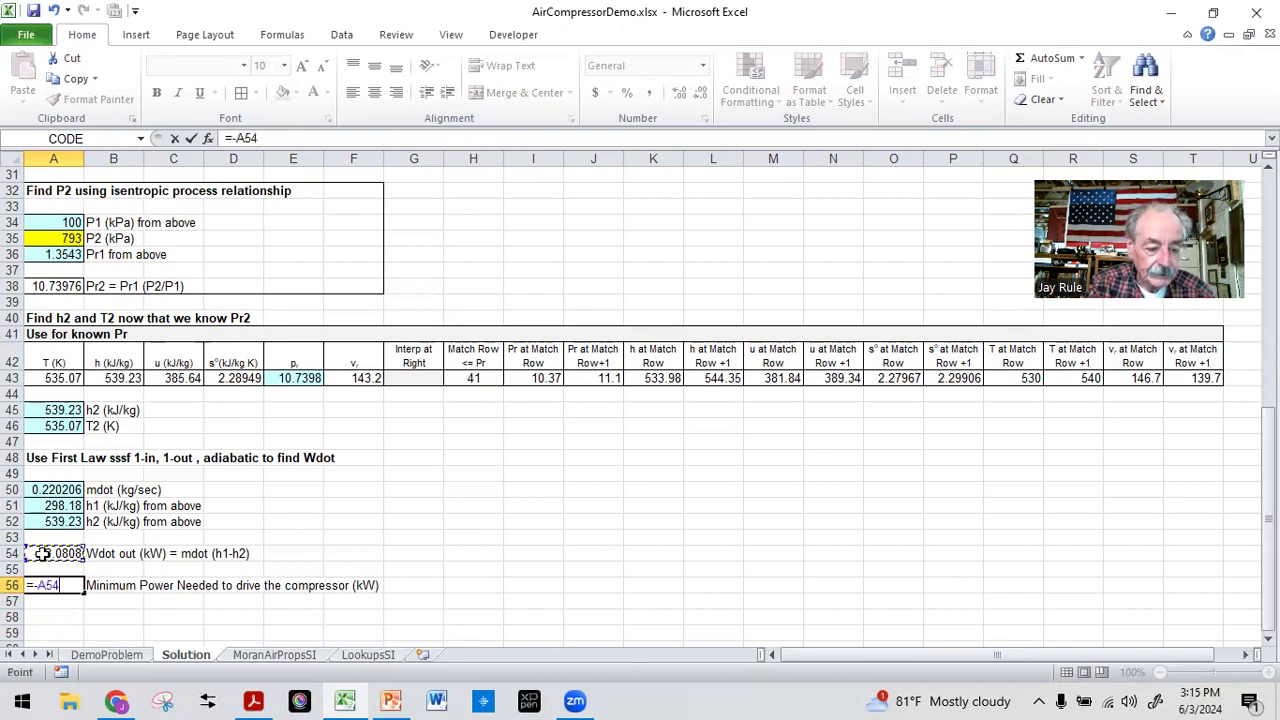
key(Return)
key(Up)
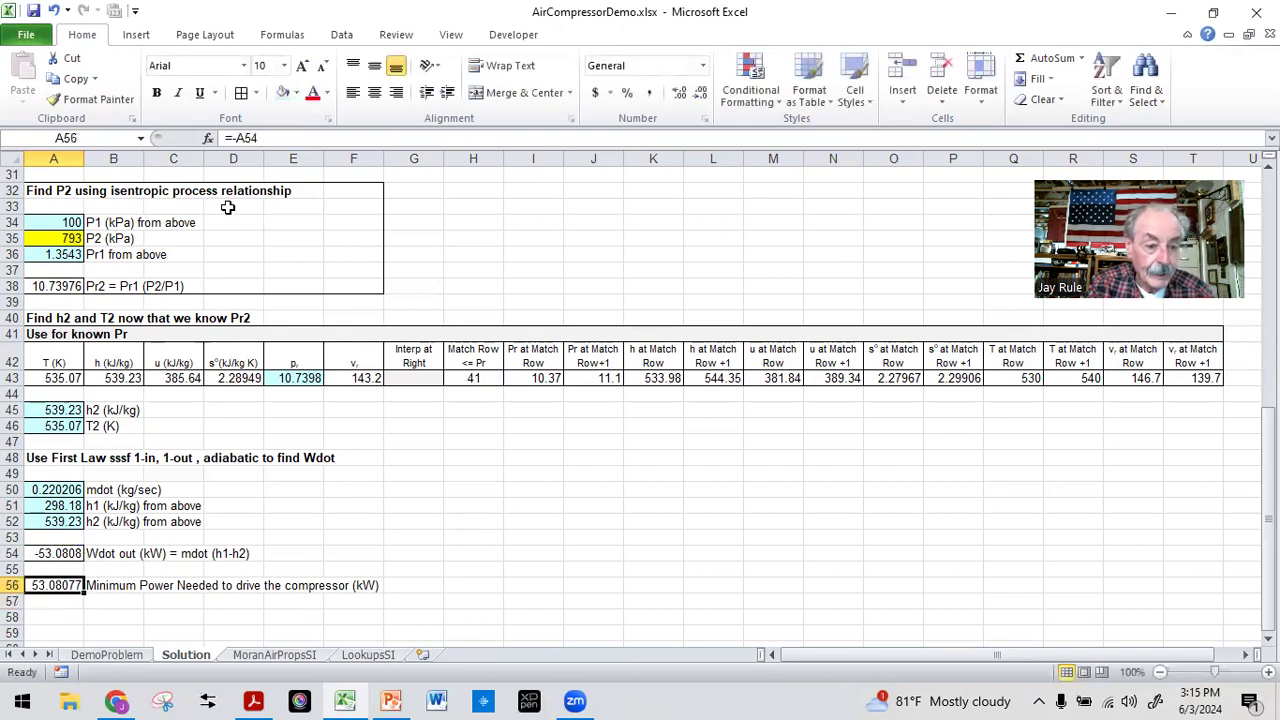
click(240, 93)
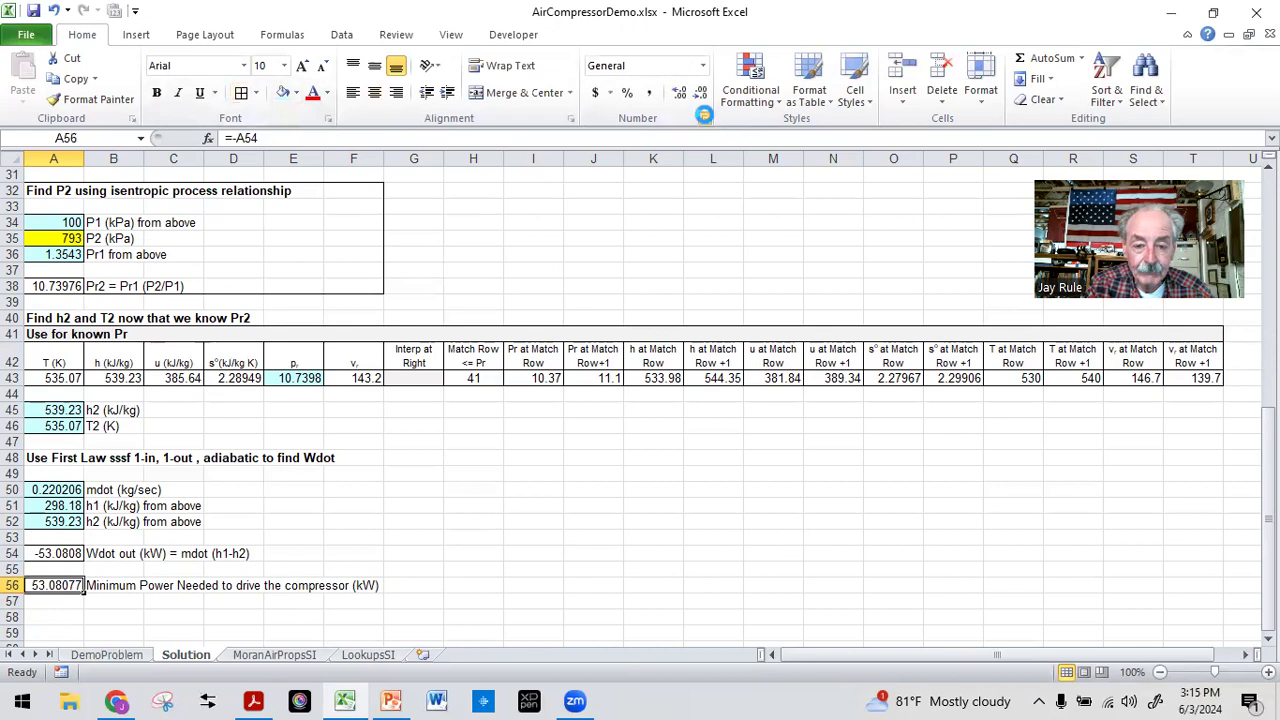
- Format the minimum power in cell A56 as Number with 2 decimal places
click(703, 118)
click(384, 164)
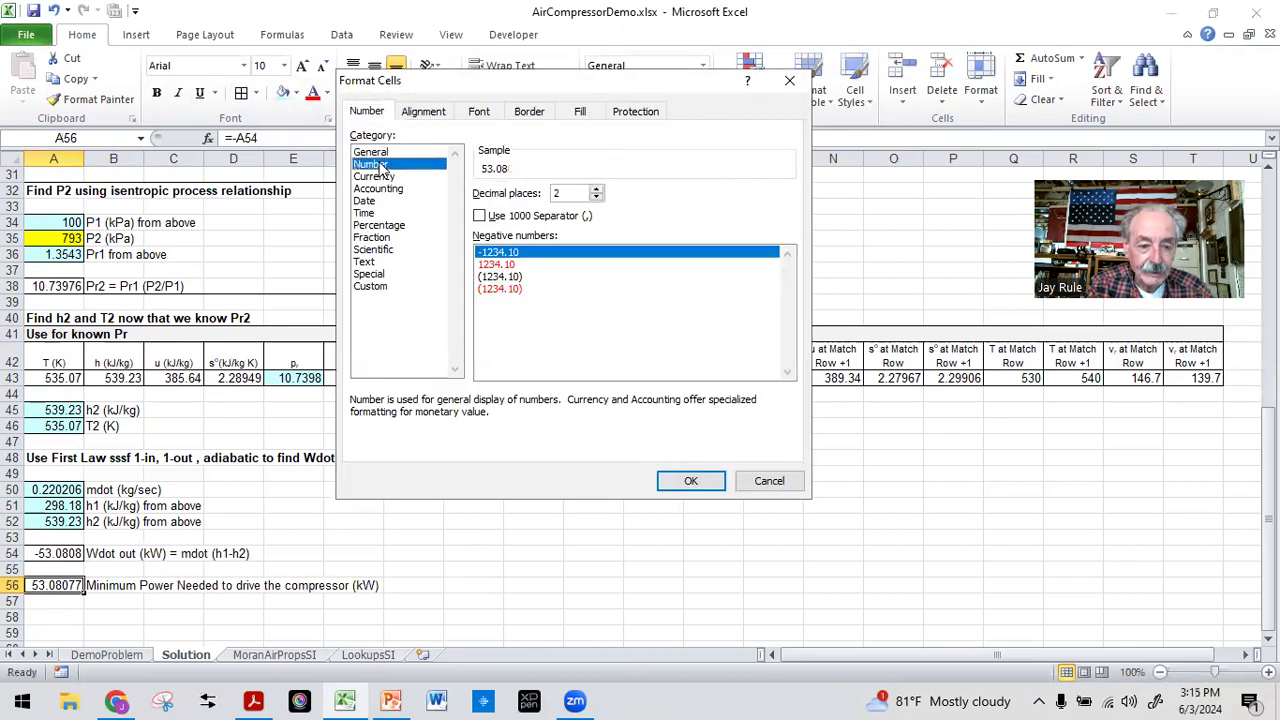
click(690, 481)
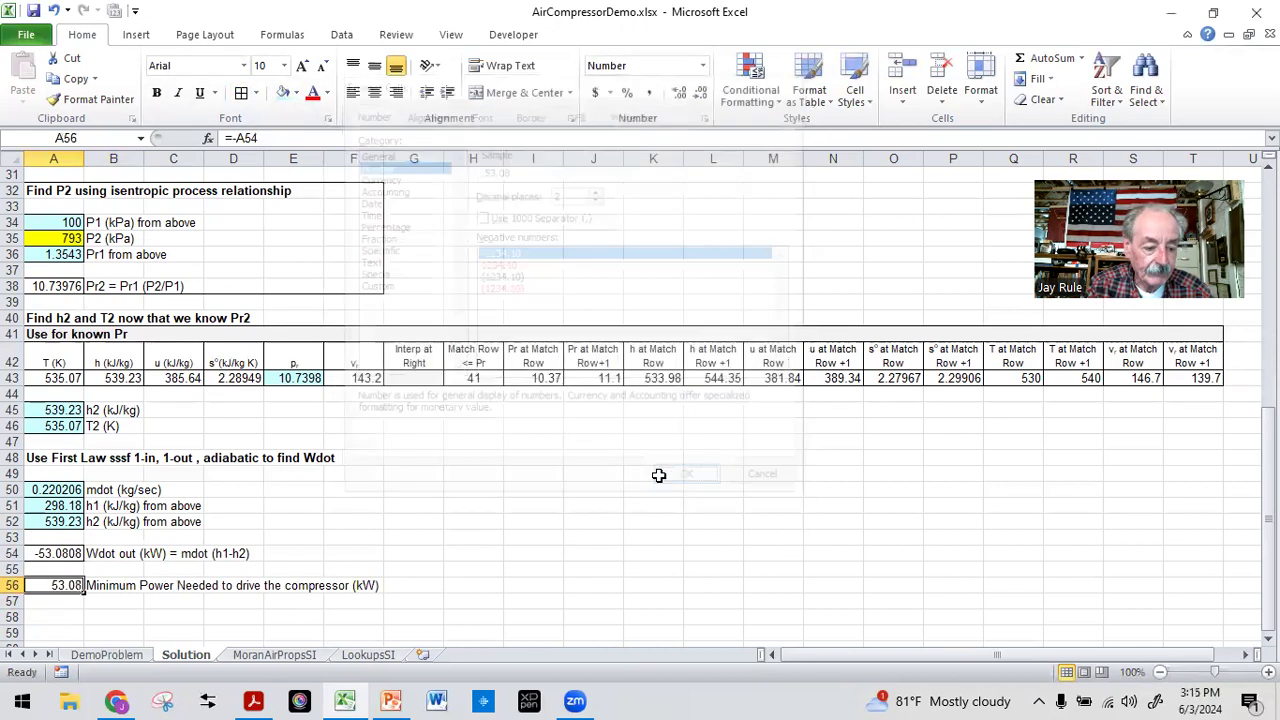
click(57, 620)
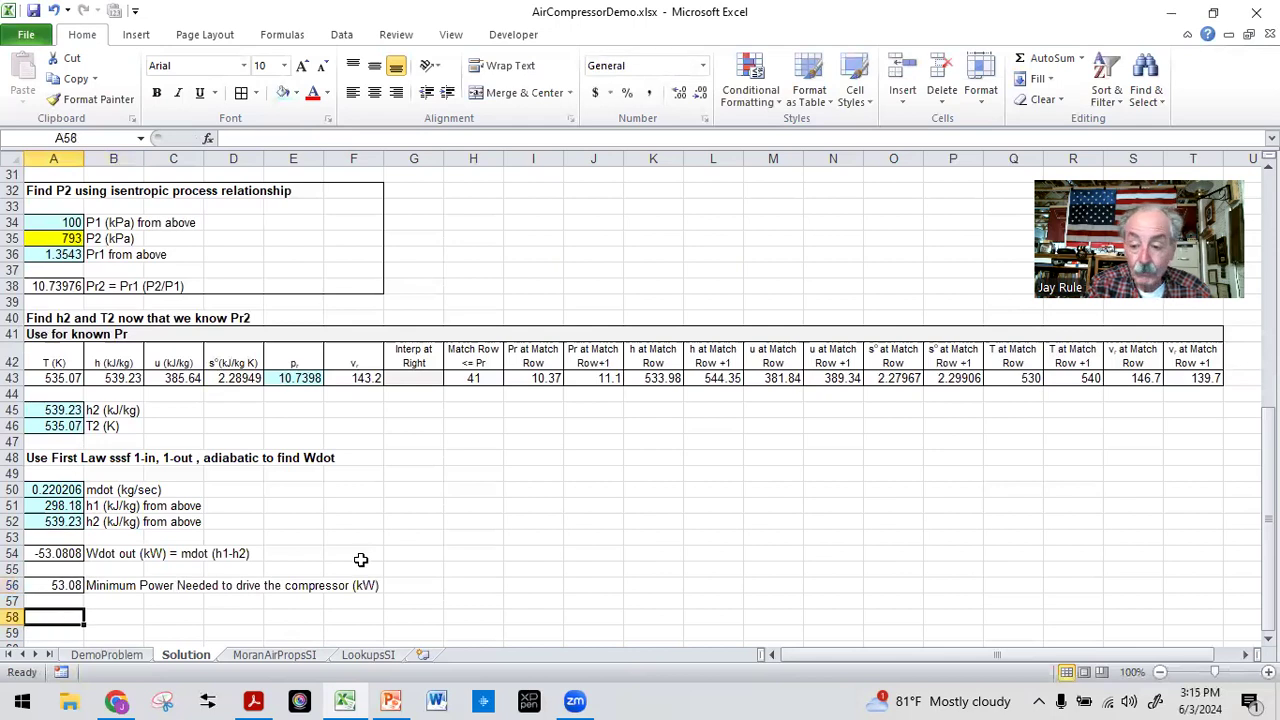
- Outline the First Law section, cells A48 to G56, with outside borders
drag(40, 458, 408, 585)
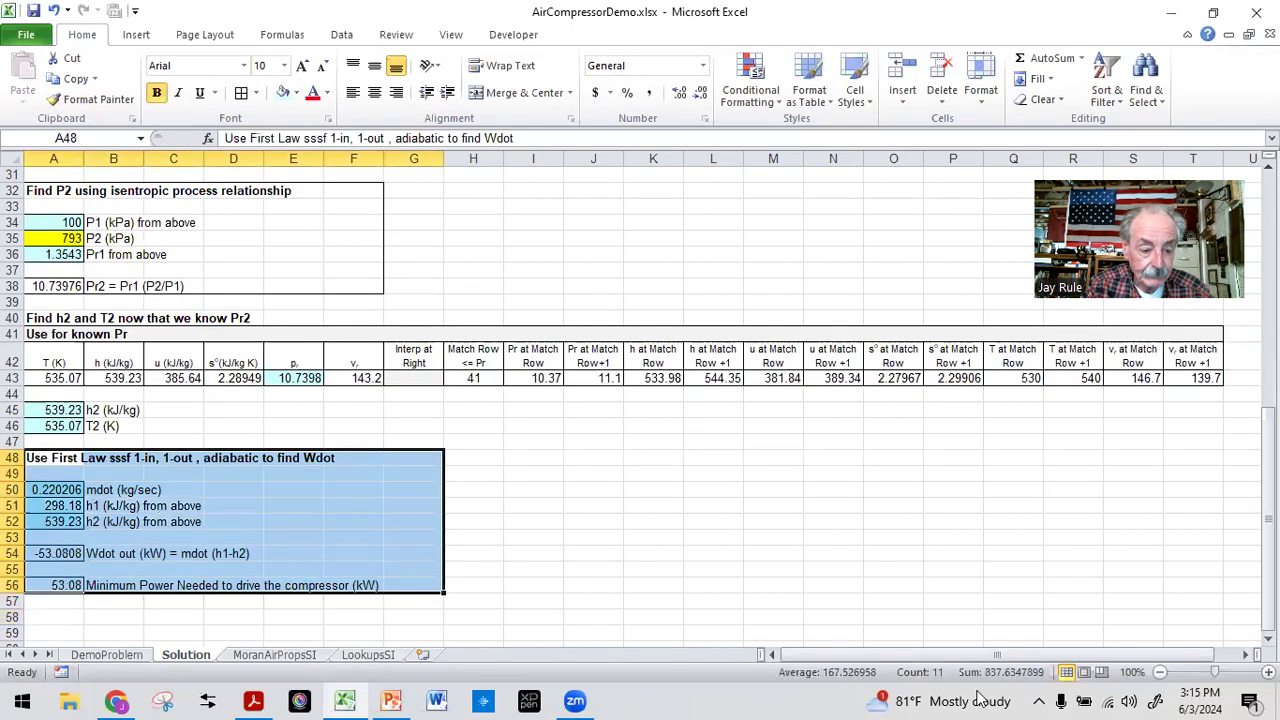
click(257, 95)
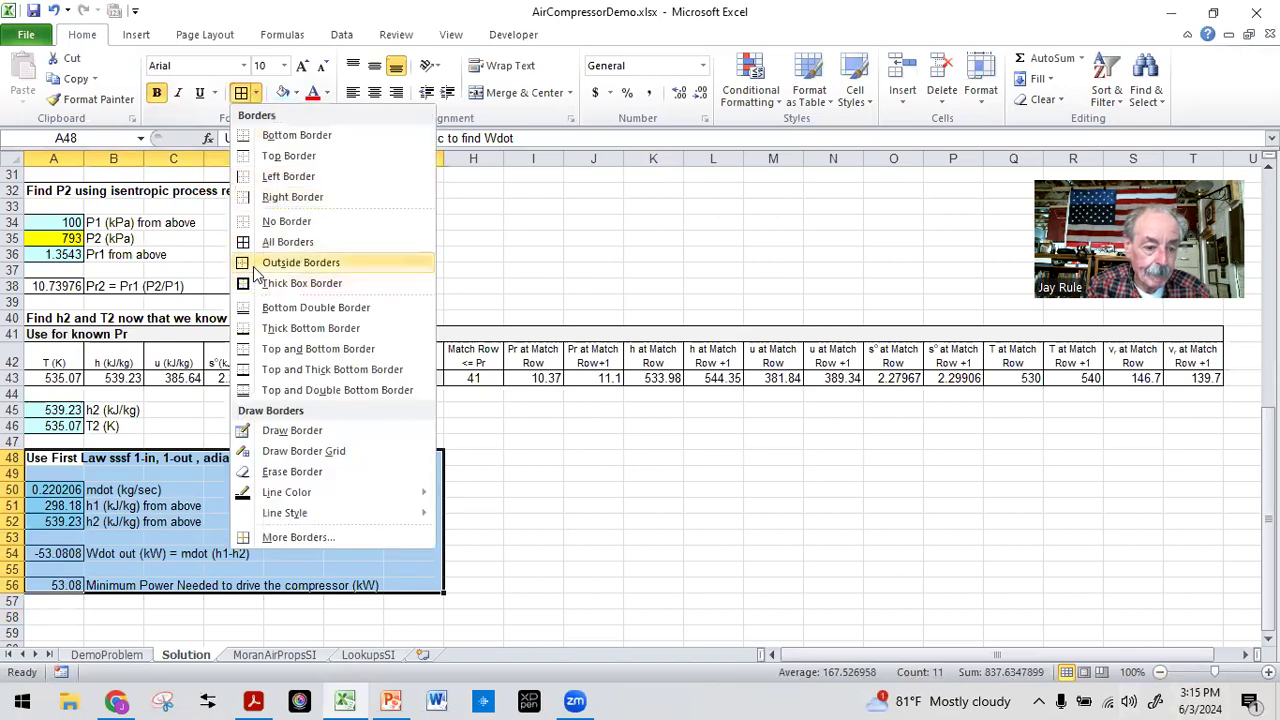
click(300, 262)
click(538, 462)
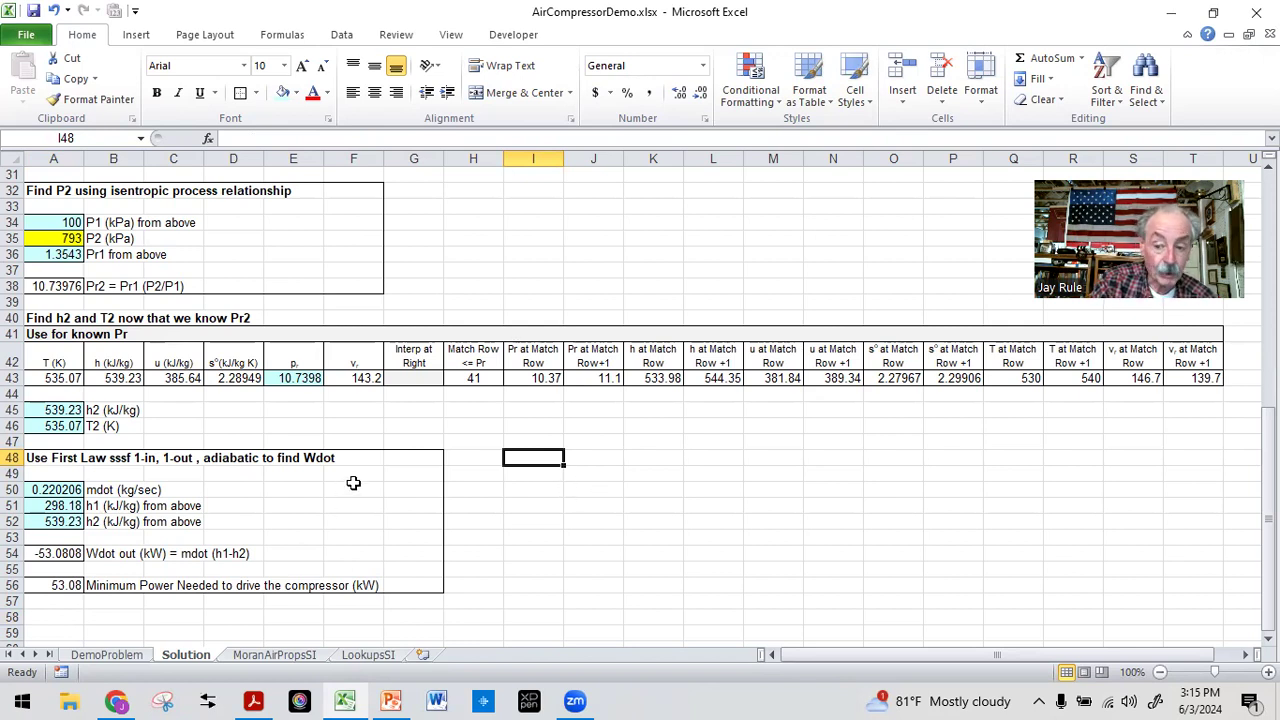
- Review the whole Solution sheet from the problem statement through the property lookups to the First Law section
scroll(250, 507, up, 10)
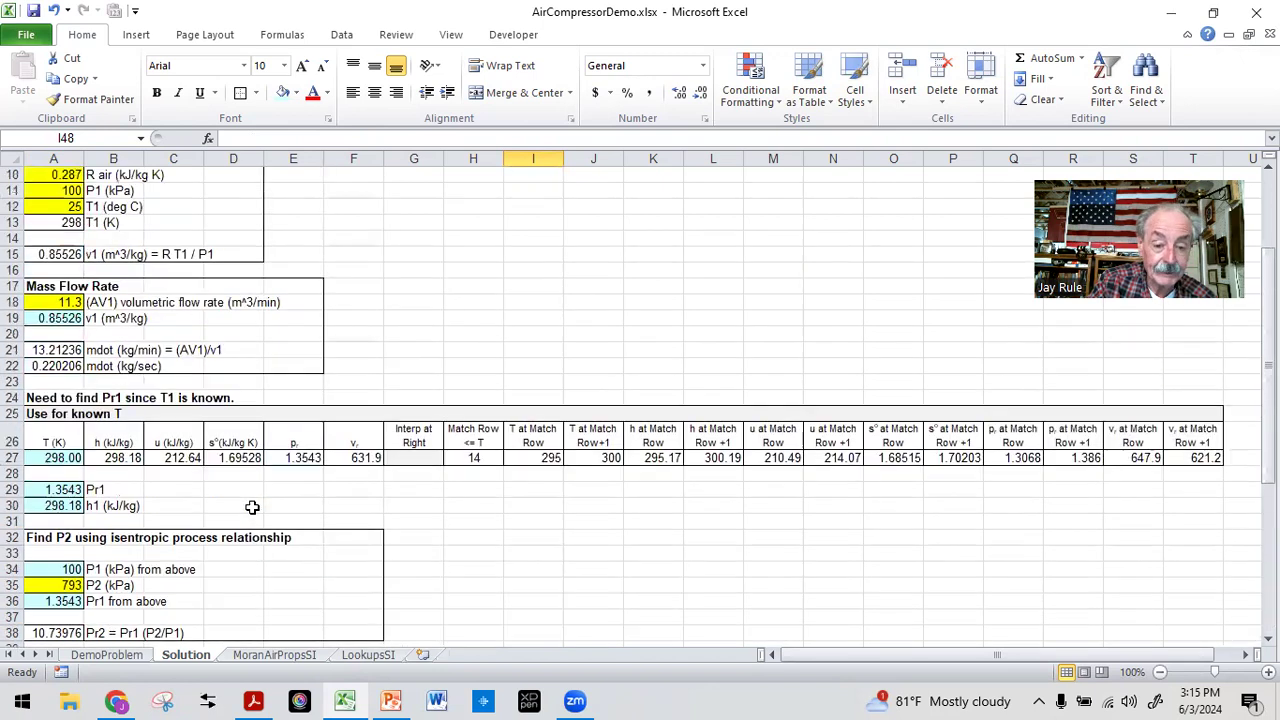
click(38, 179)
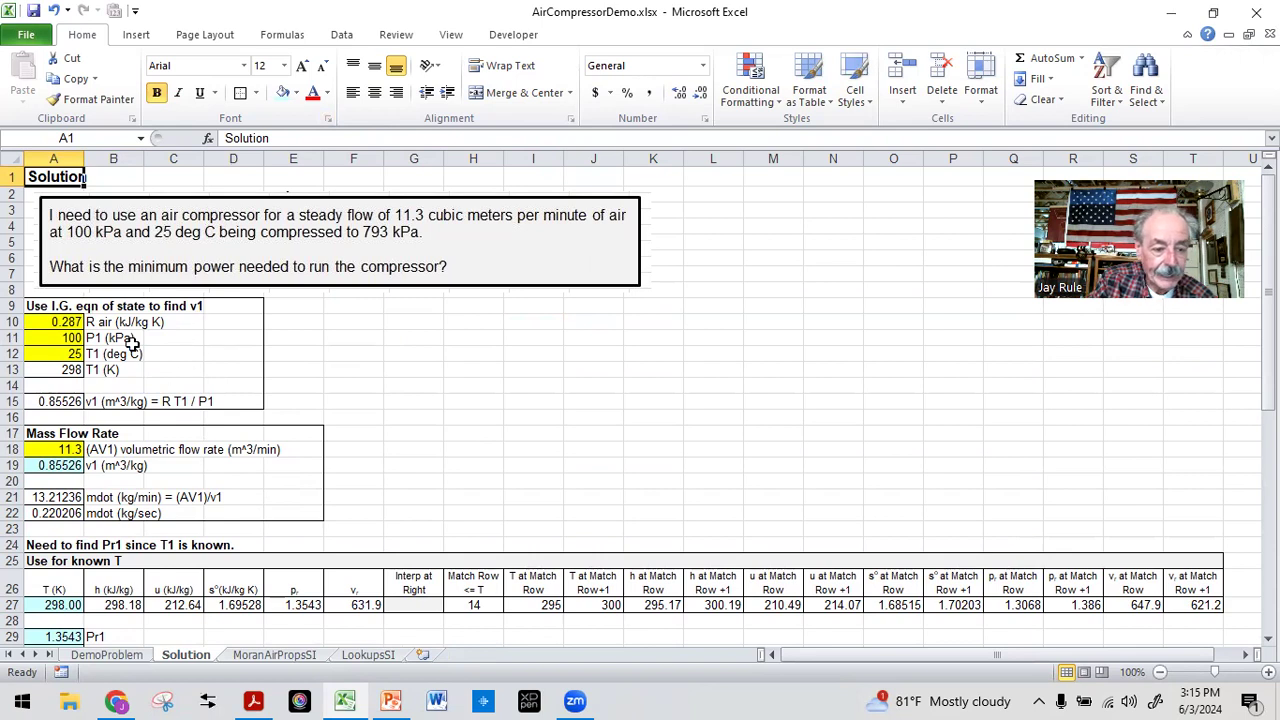
scroll(155, 334, down, 2)
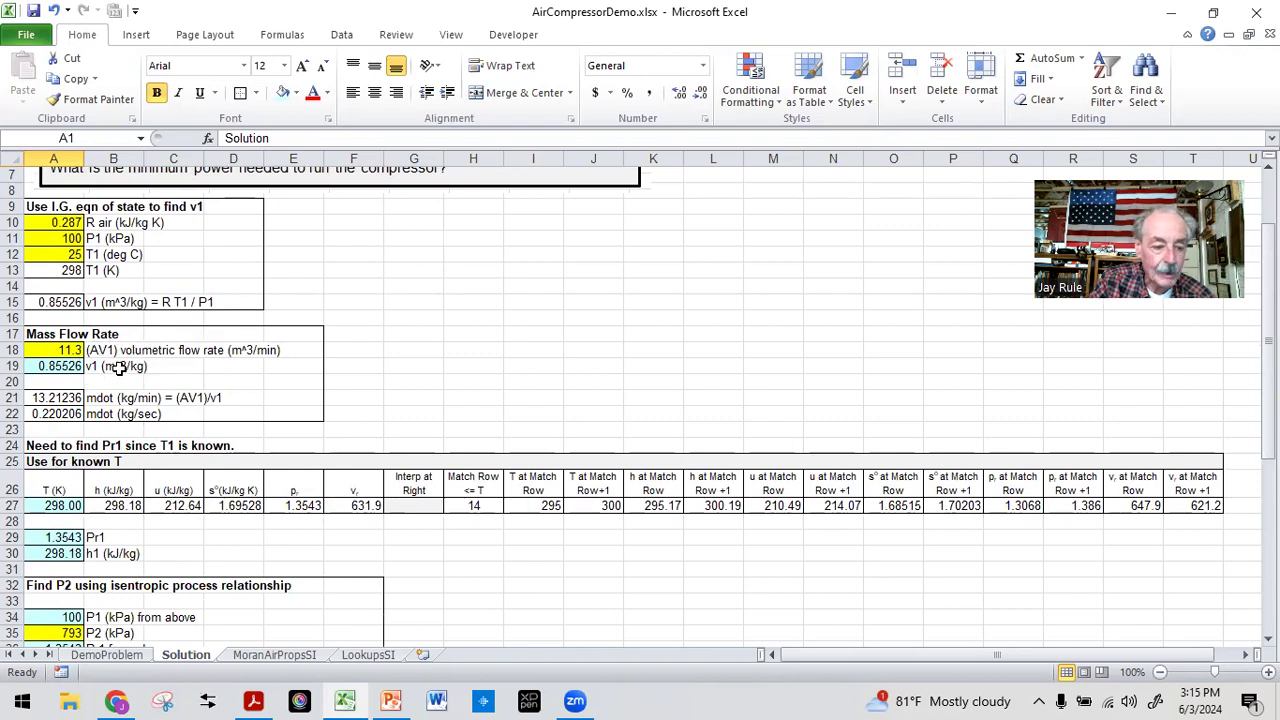
scroll(118, 368, down, 1)
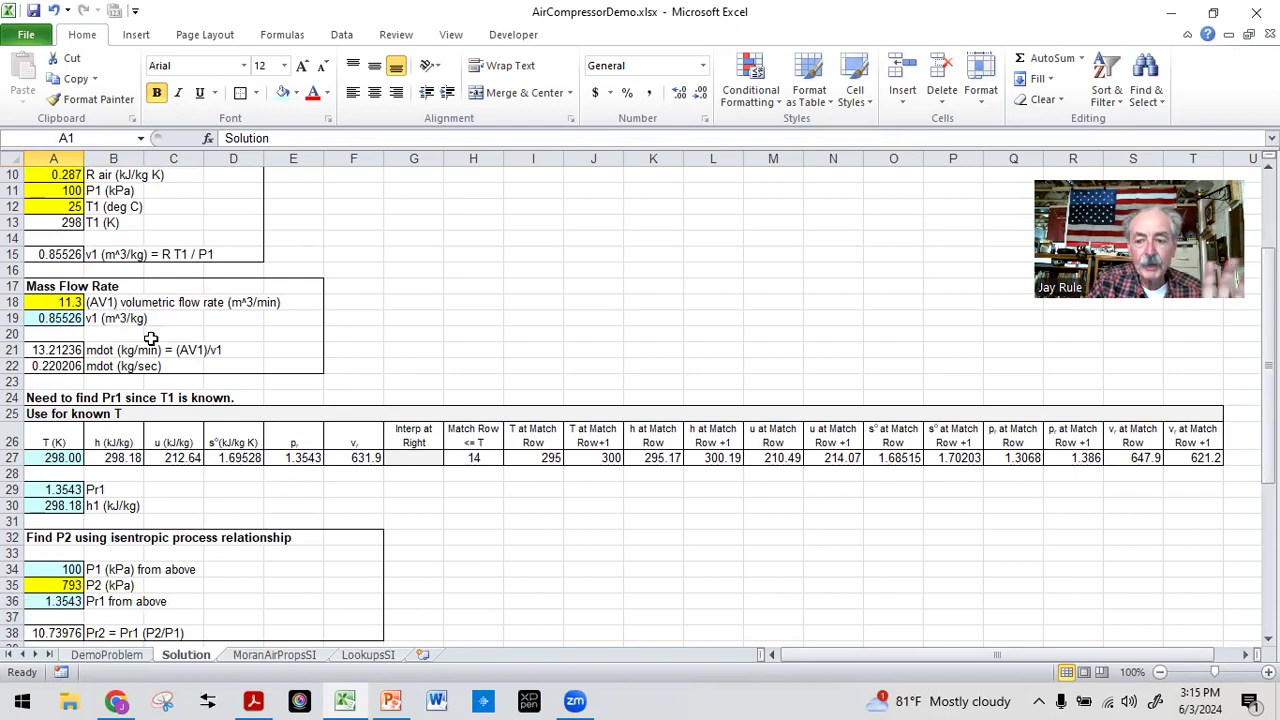
scroll(150, 339, down, 2)
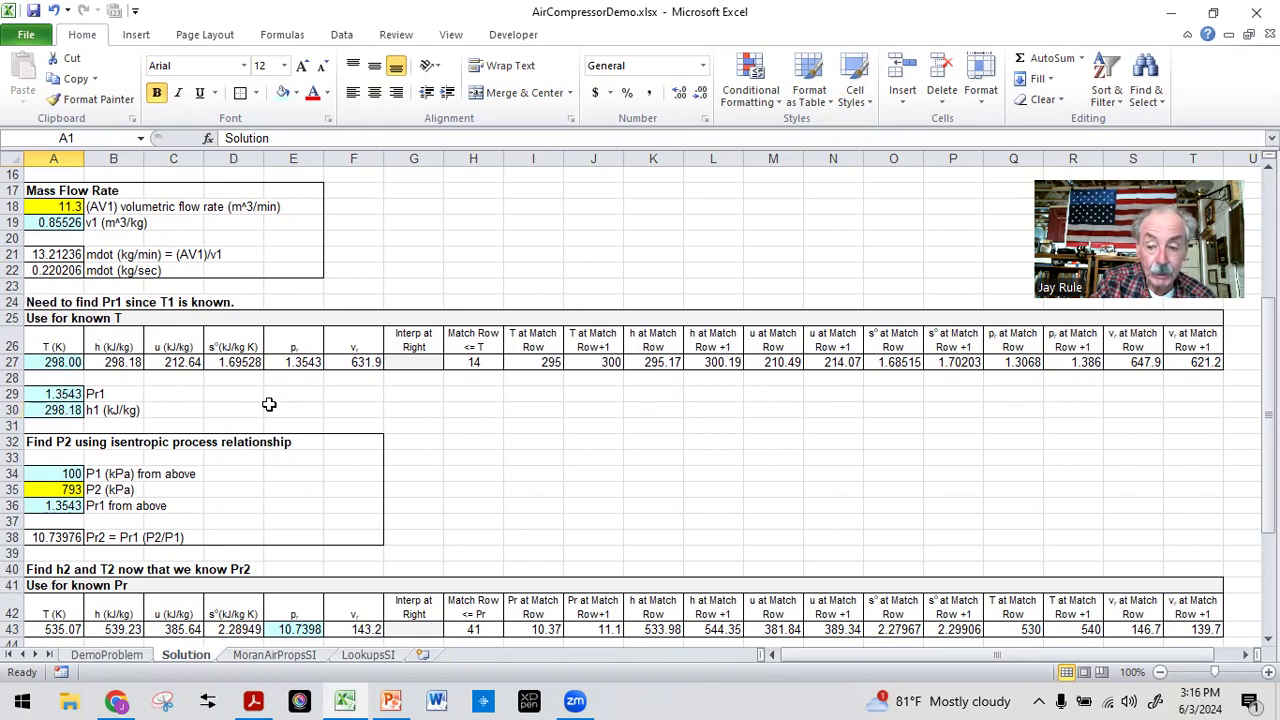
scroll(70, 352, down, 4)
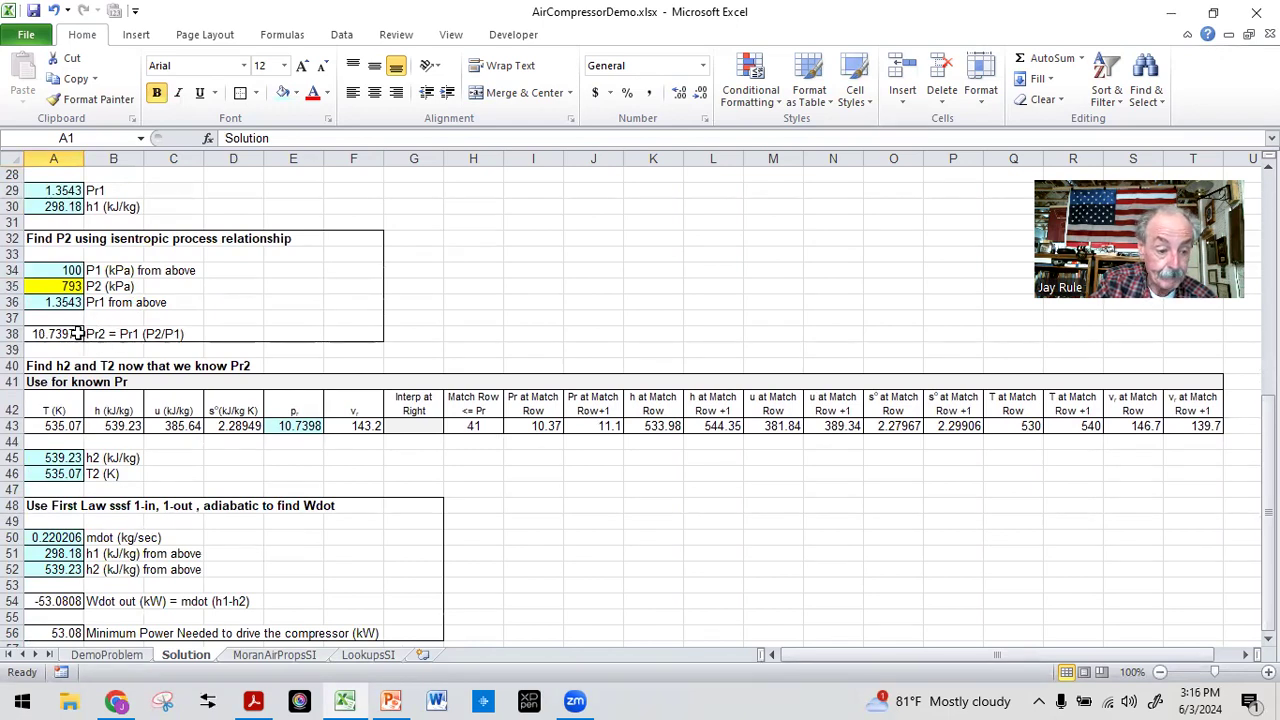
scroll(53, 330, down, 2)
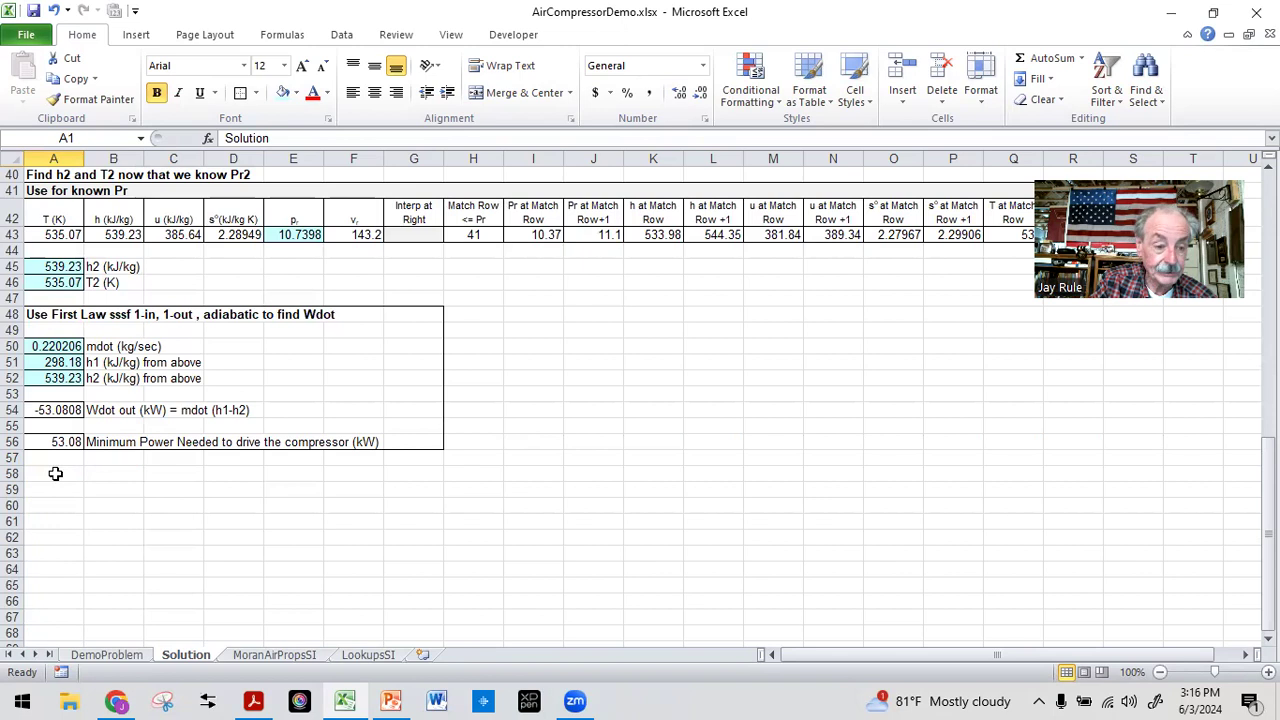
scroll(50, 470, up, 13)
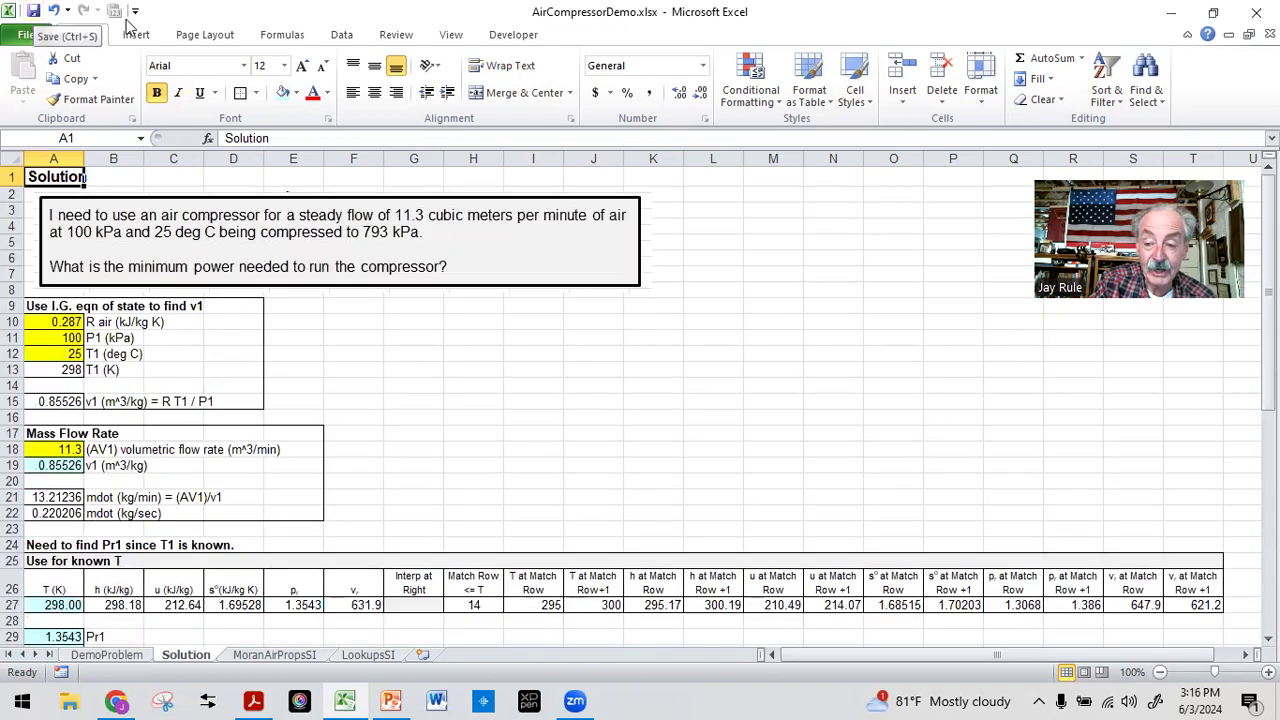
- Save the air compressor workbook and switch to the Excel080AirTablesDemoProblem presentation in PowerPoint
click(33, 12)
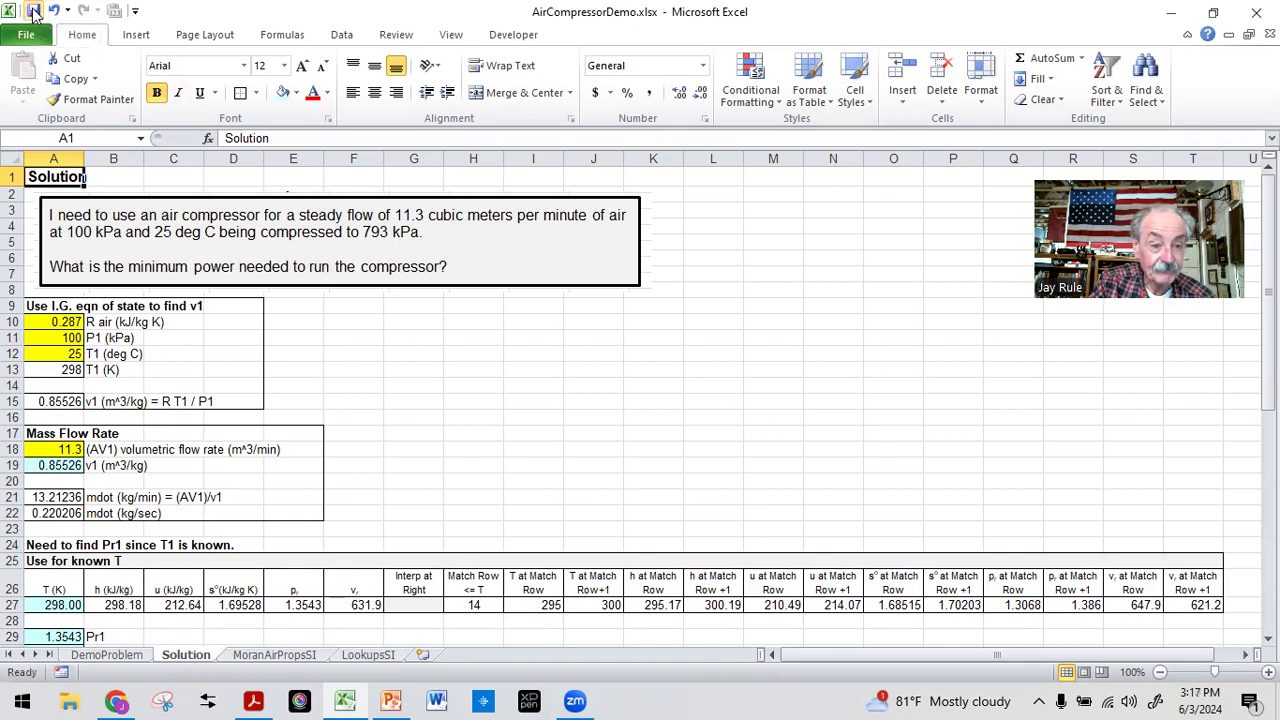
click(476, 338)
click(441, 337)
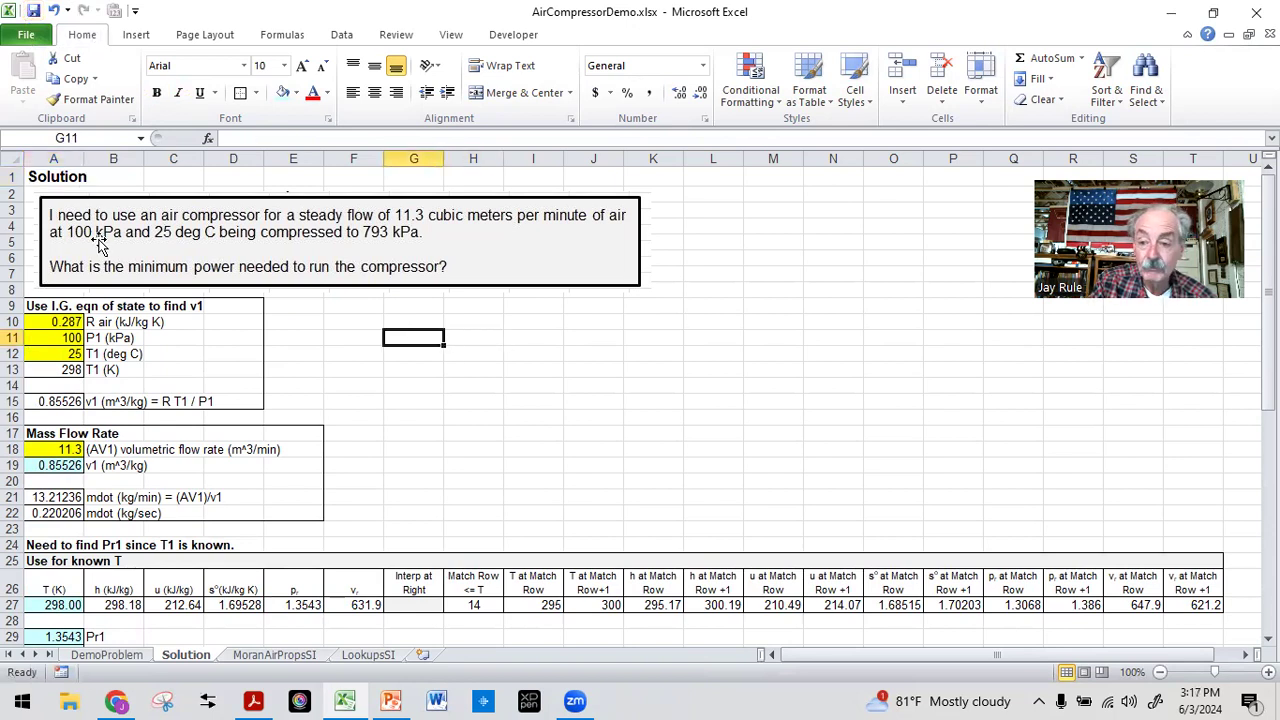
click(392, 699)
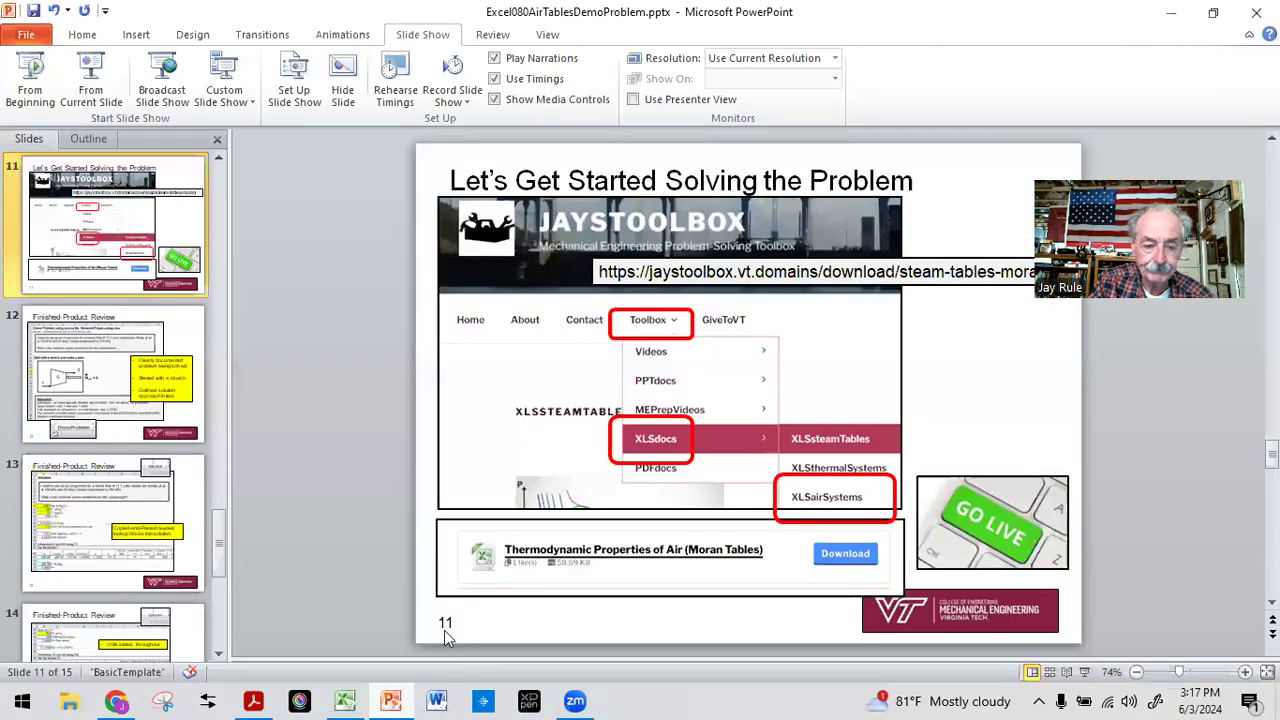